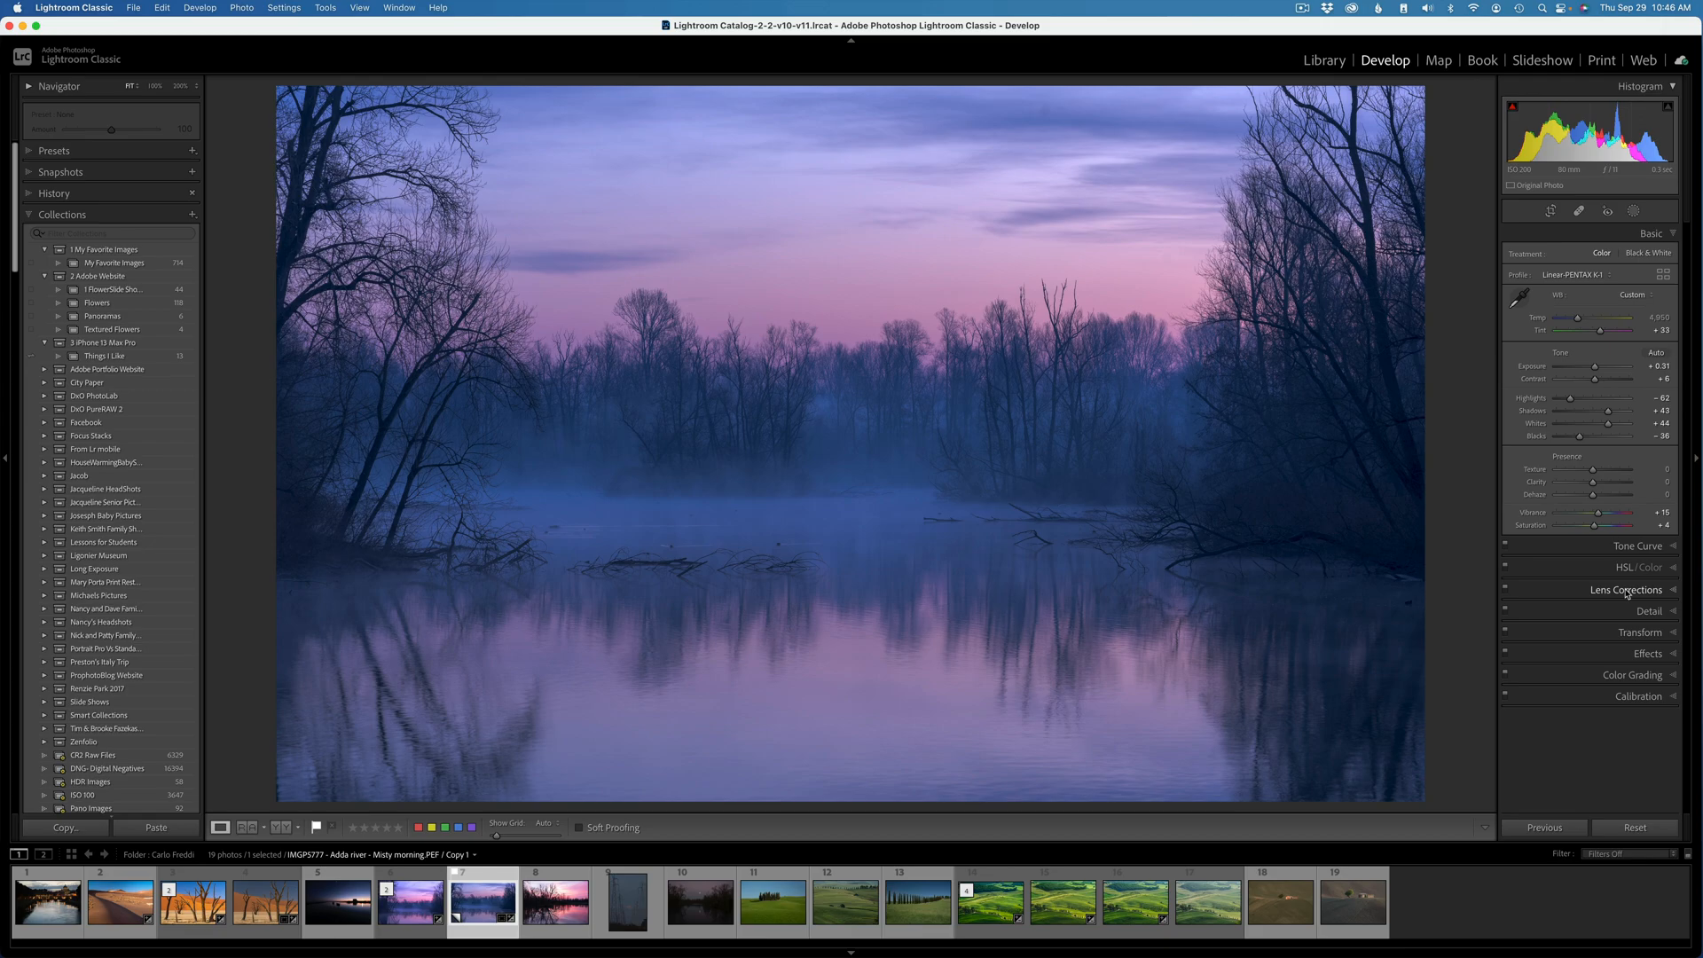
# - Switch to Photoshop, generate a midtones luminosity mask in TK8 Multi-Mask, and apply it to a new Color Grading layer
pyautogui.hotkey('ctrl', 'Right')
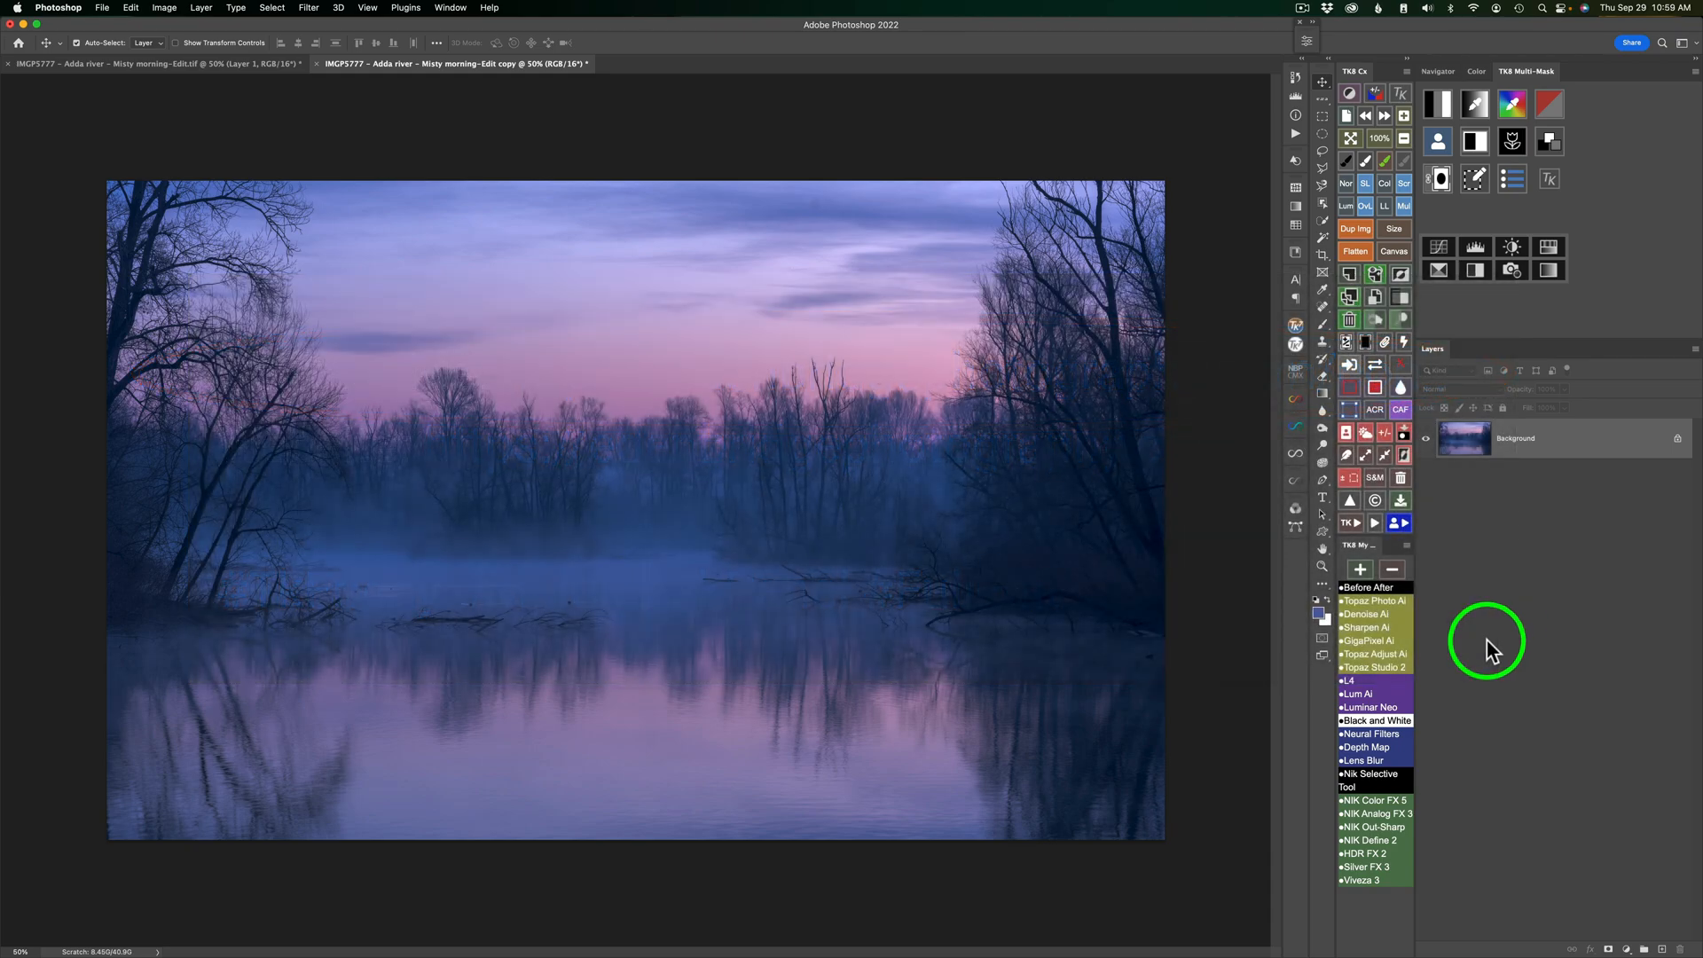
pyautogui.click(1441, 101)
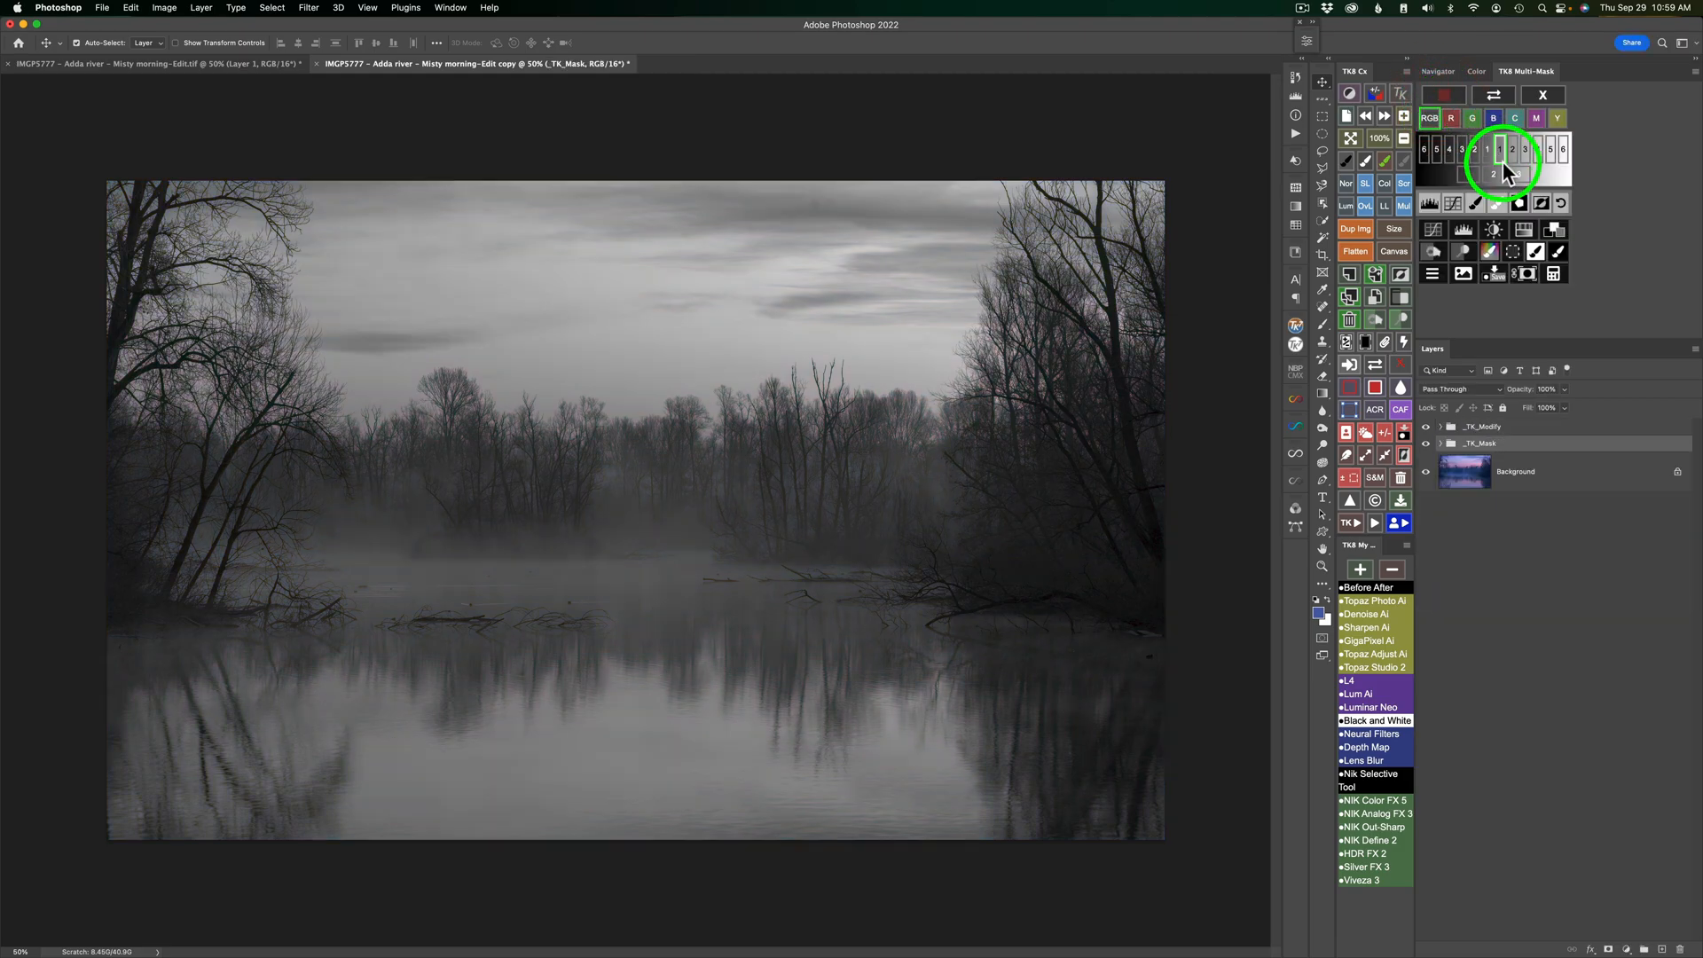
pyautogui.click(1519, 173)
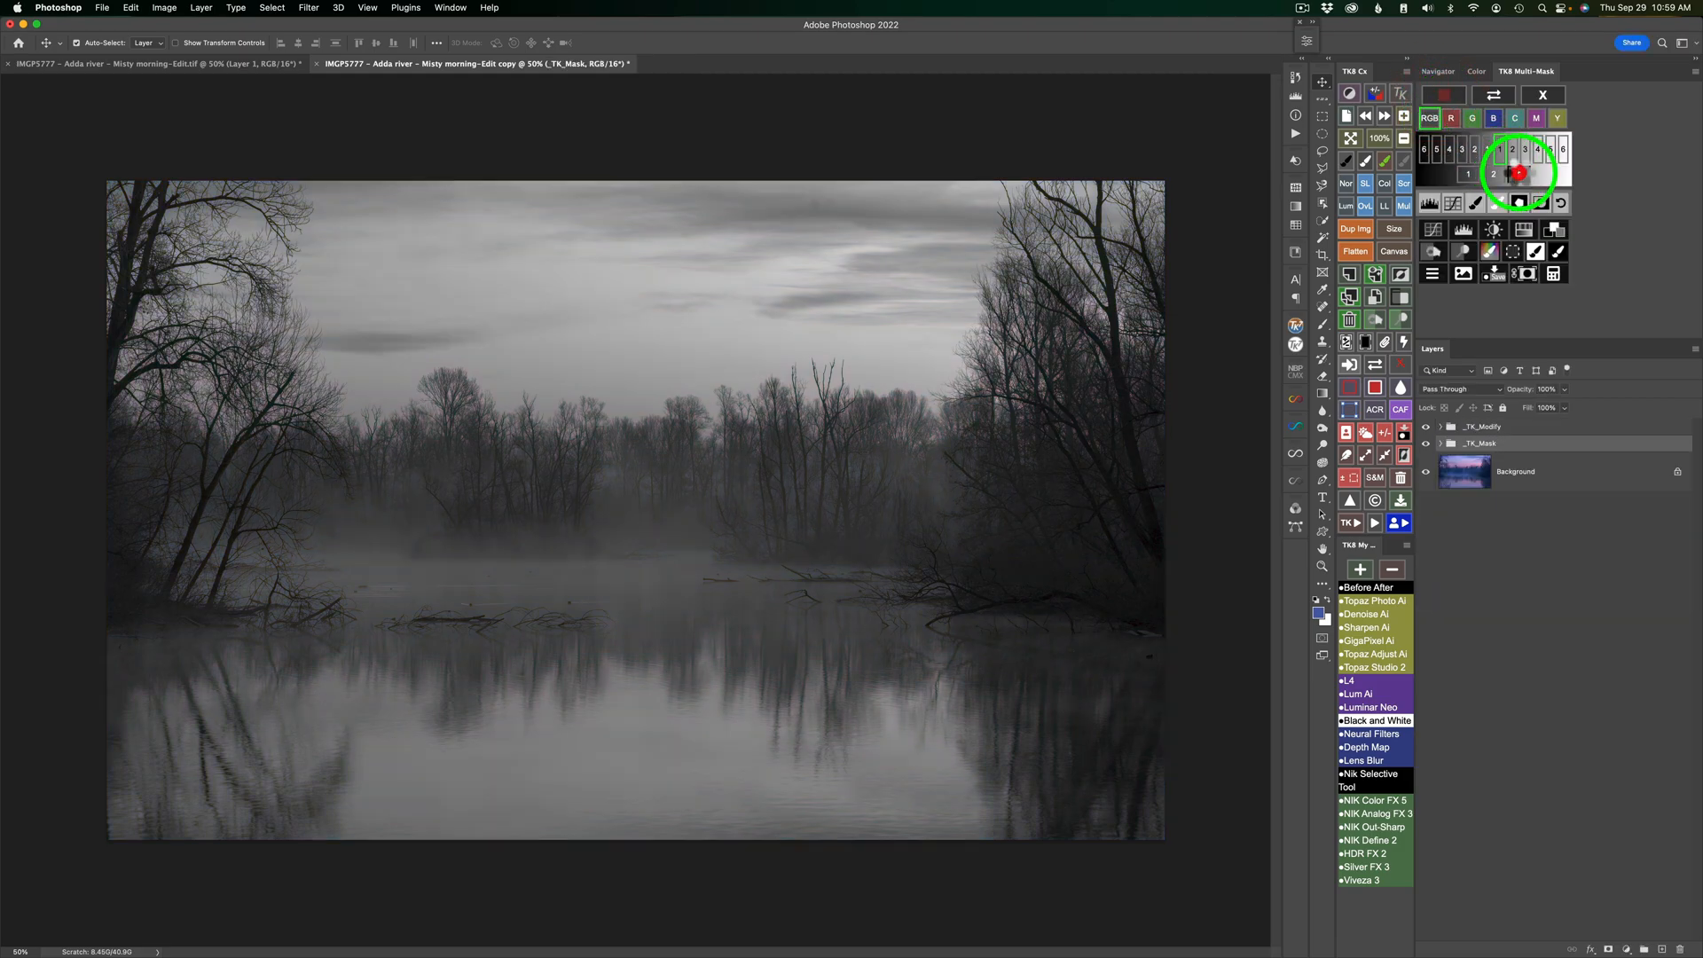
pyautogui.click(1554, 229)
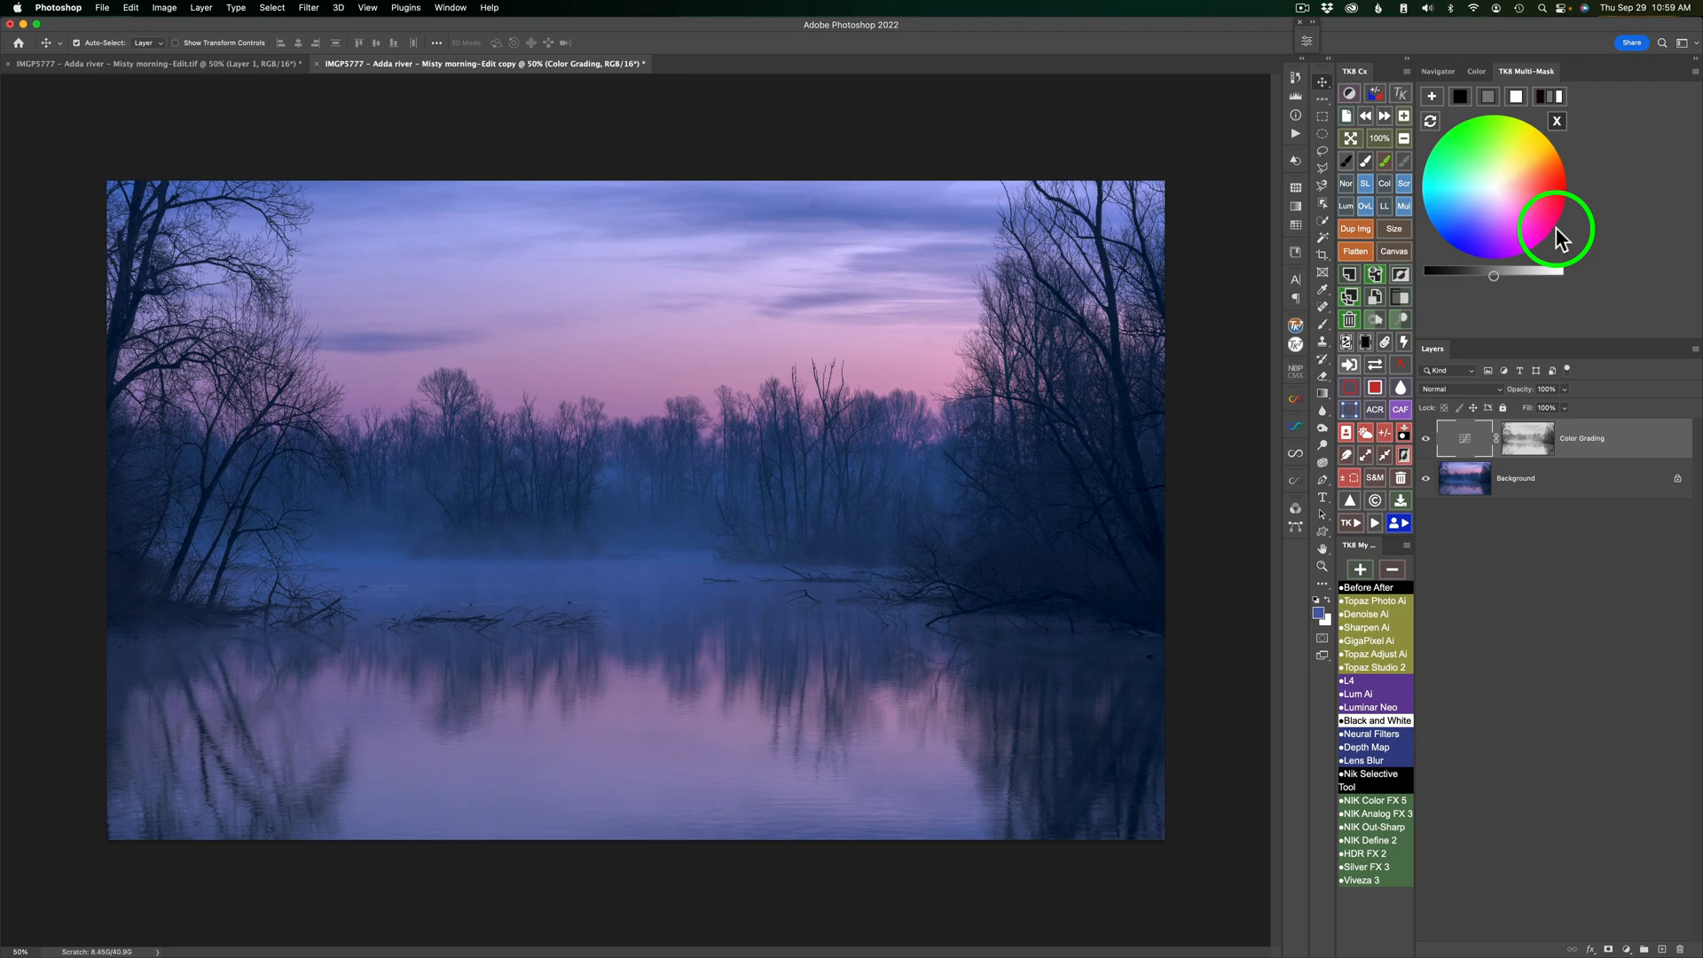
# - Adjust tonal brightness on the Color Grading layer, raising the midtones and highlights and slightly lowering the shadows
pyautogui.click(1489, 96)
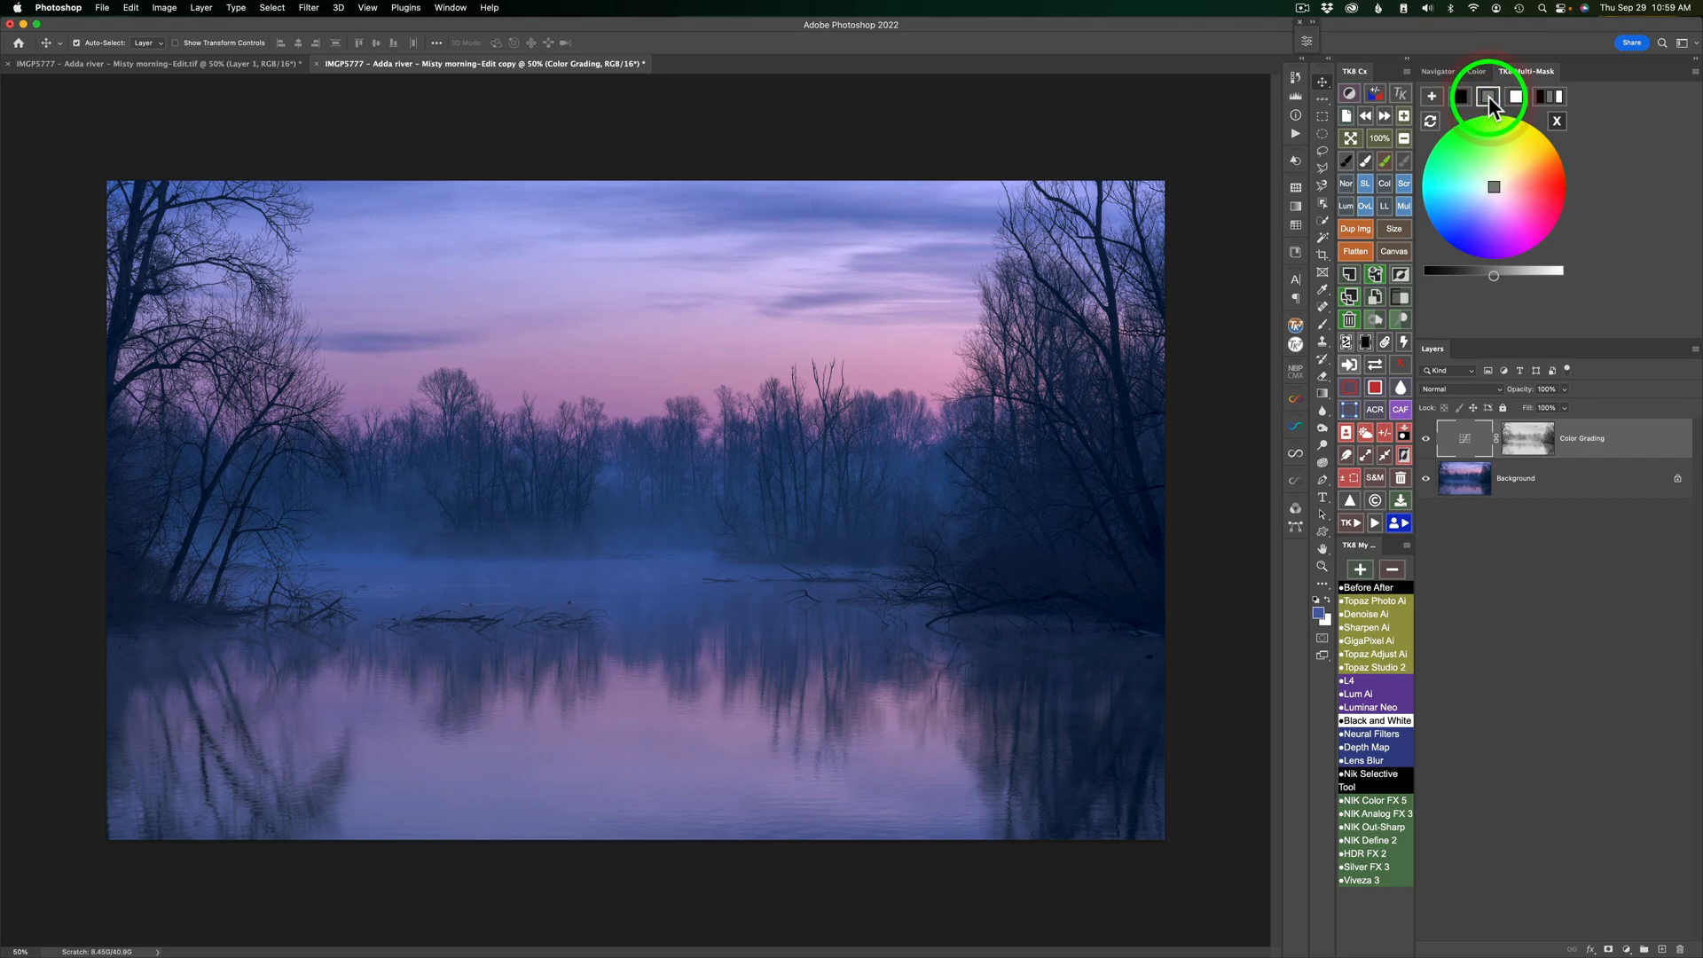
pyautogui.click(1509, 275)
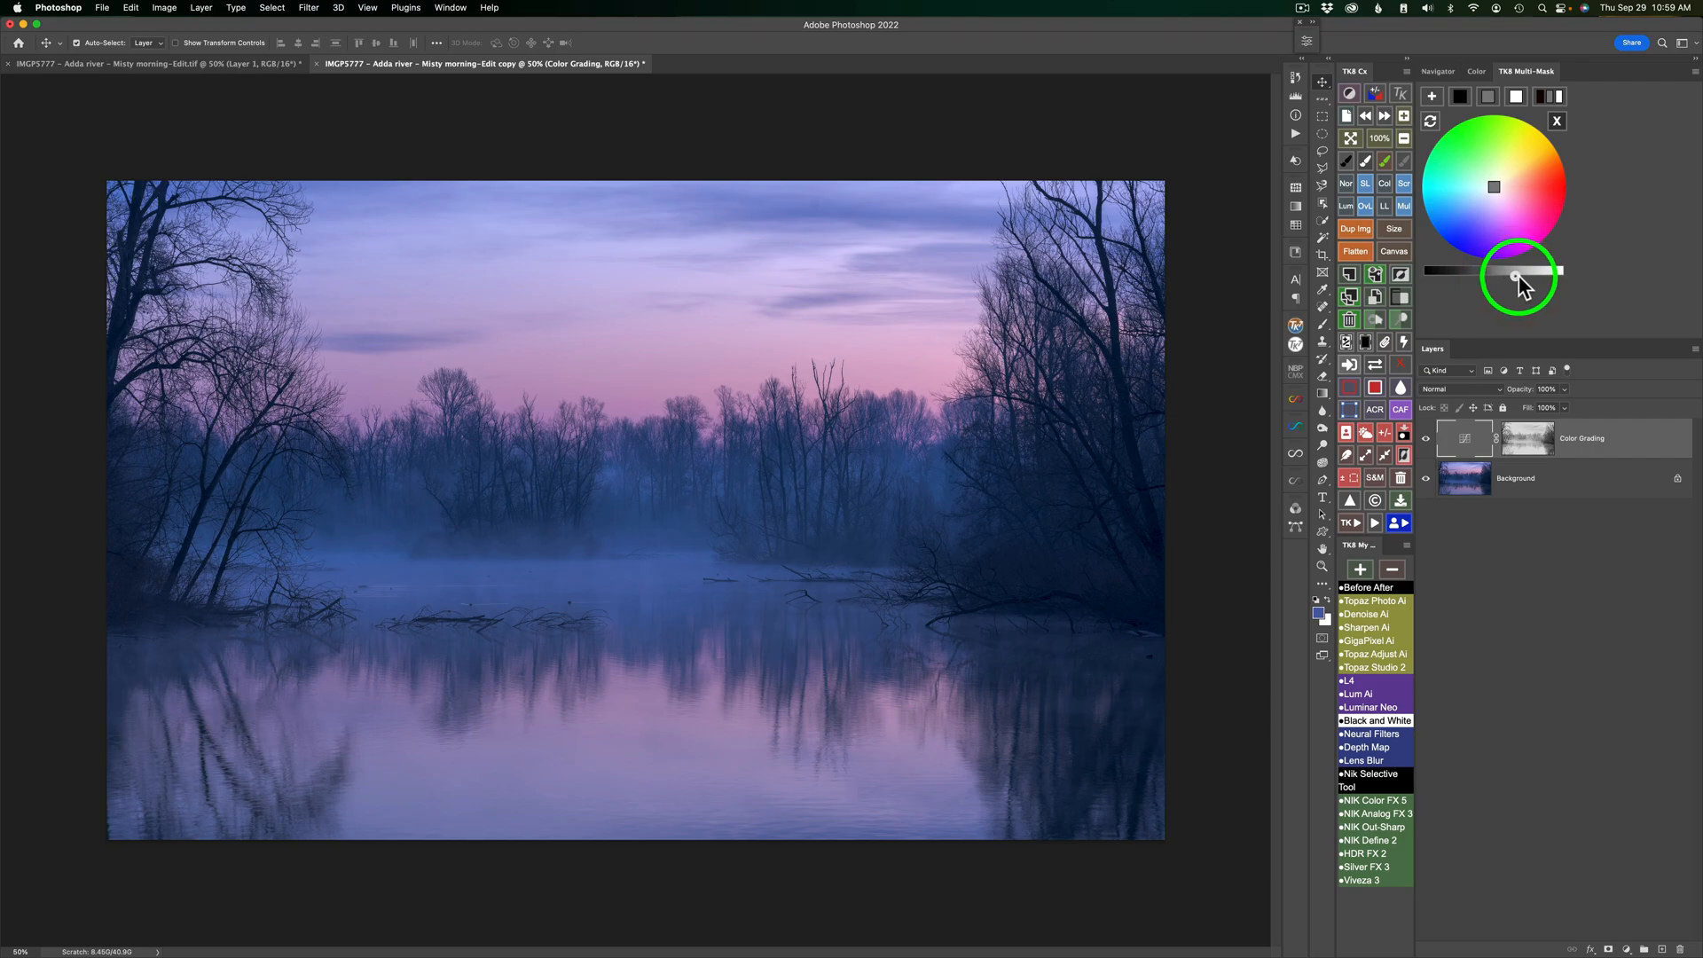
pyautogui.click(1518, 274)
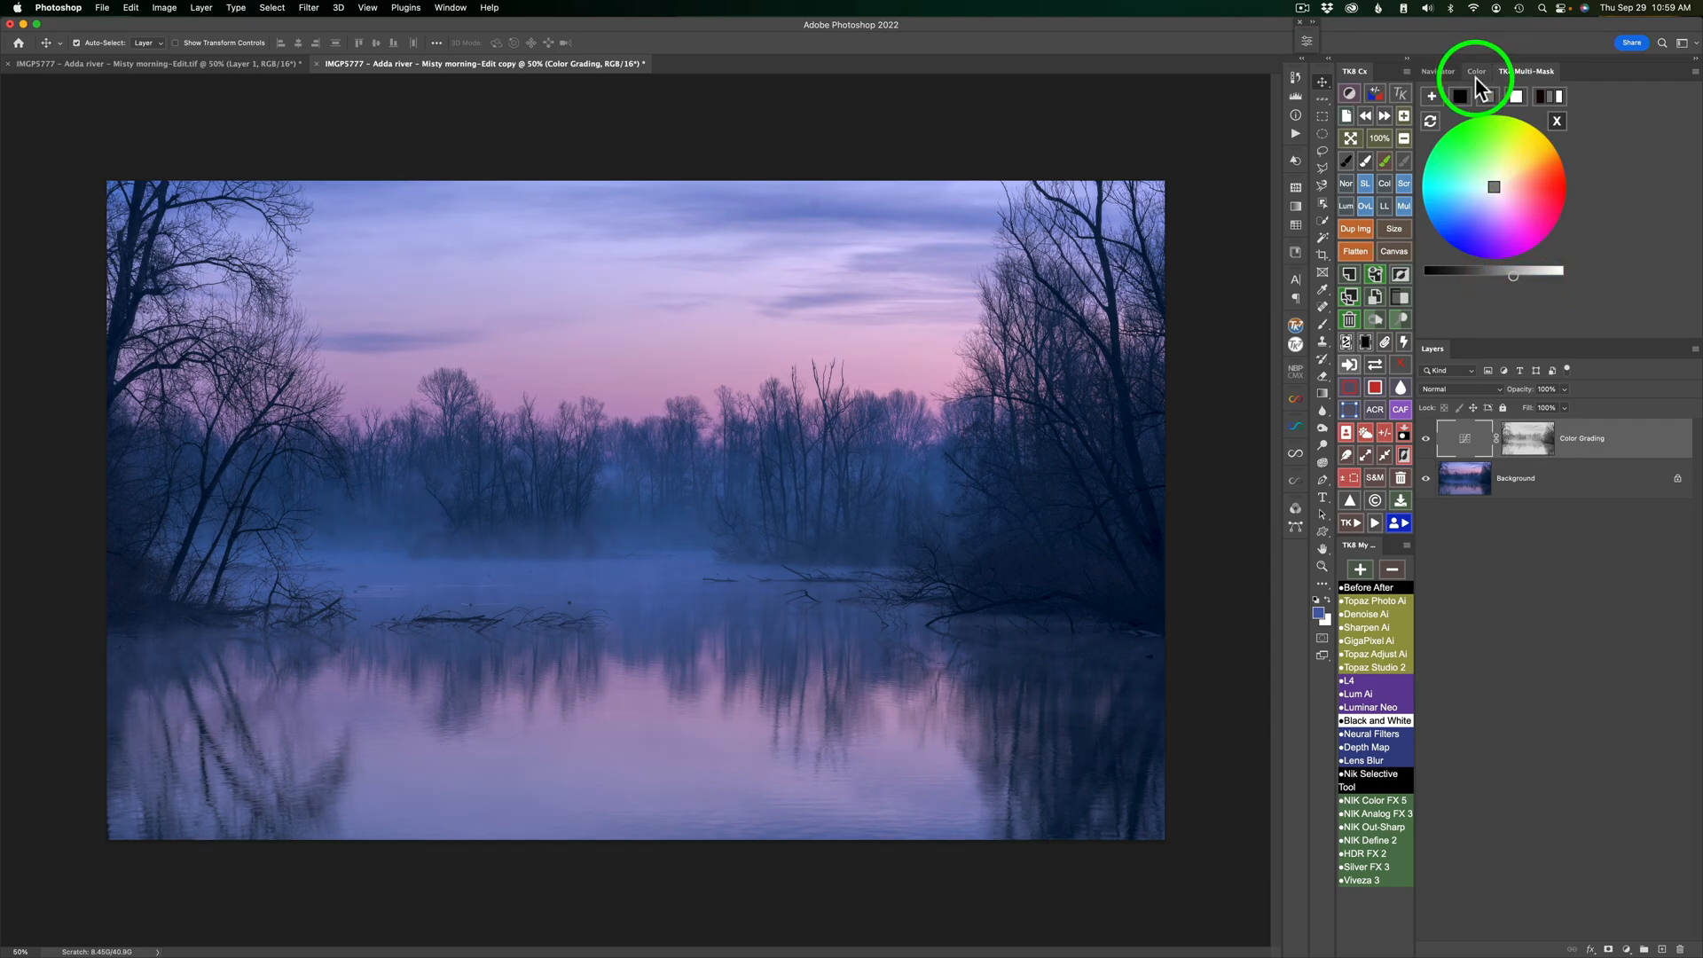
pyautogui.click(1459, 95)
pyautogui.click(1494, 276)
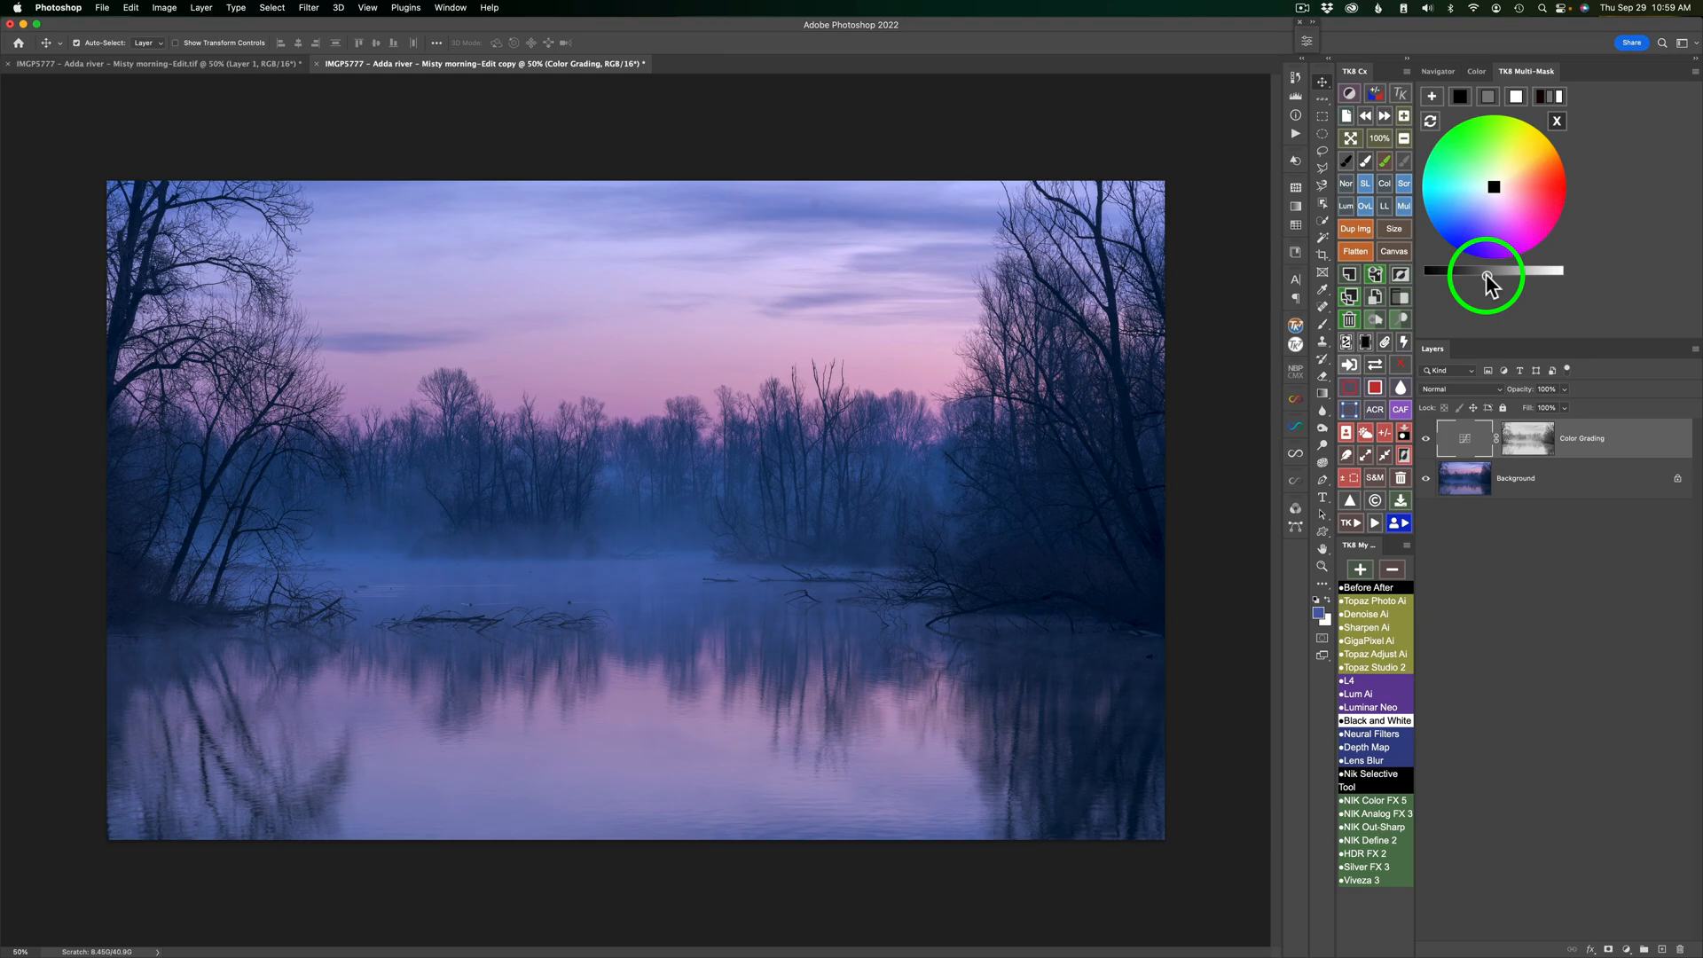
pyautogui.click(1520, 98)
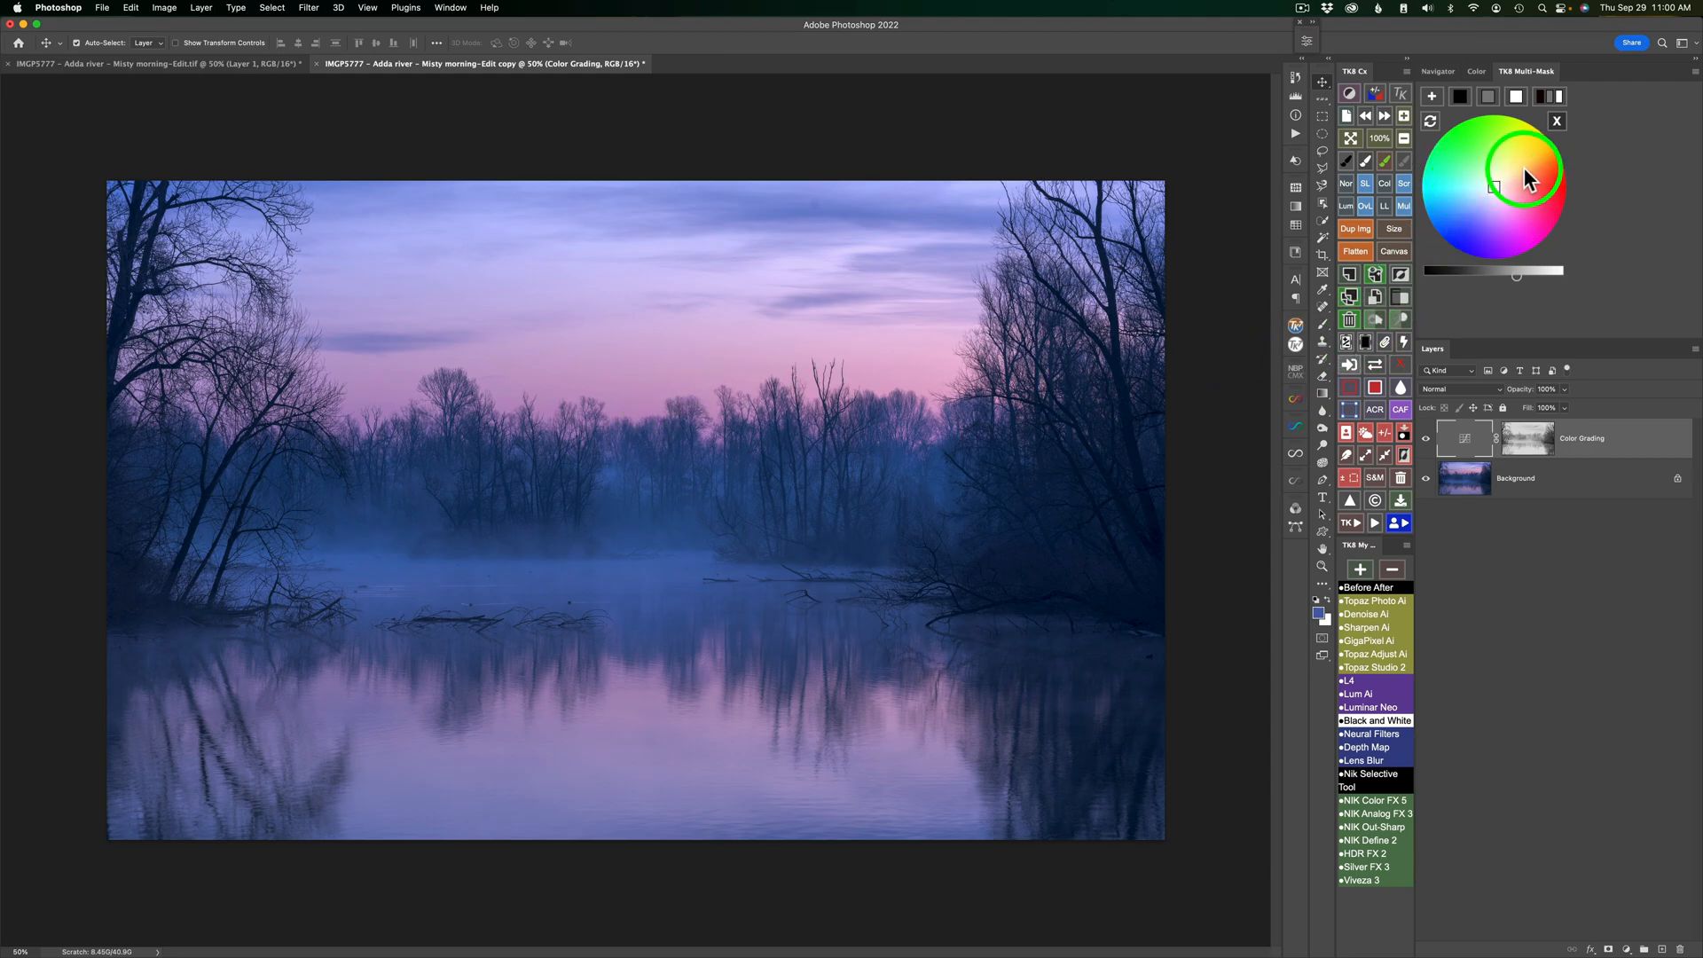
# - Tint the highlights toward pink-magenta, give the midtones a weaker tint of the same hue, and exit the color grading controls
pyautogui.moveTo(1494, 186); pyautogui.dragTo(1519, 201)
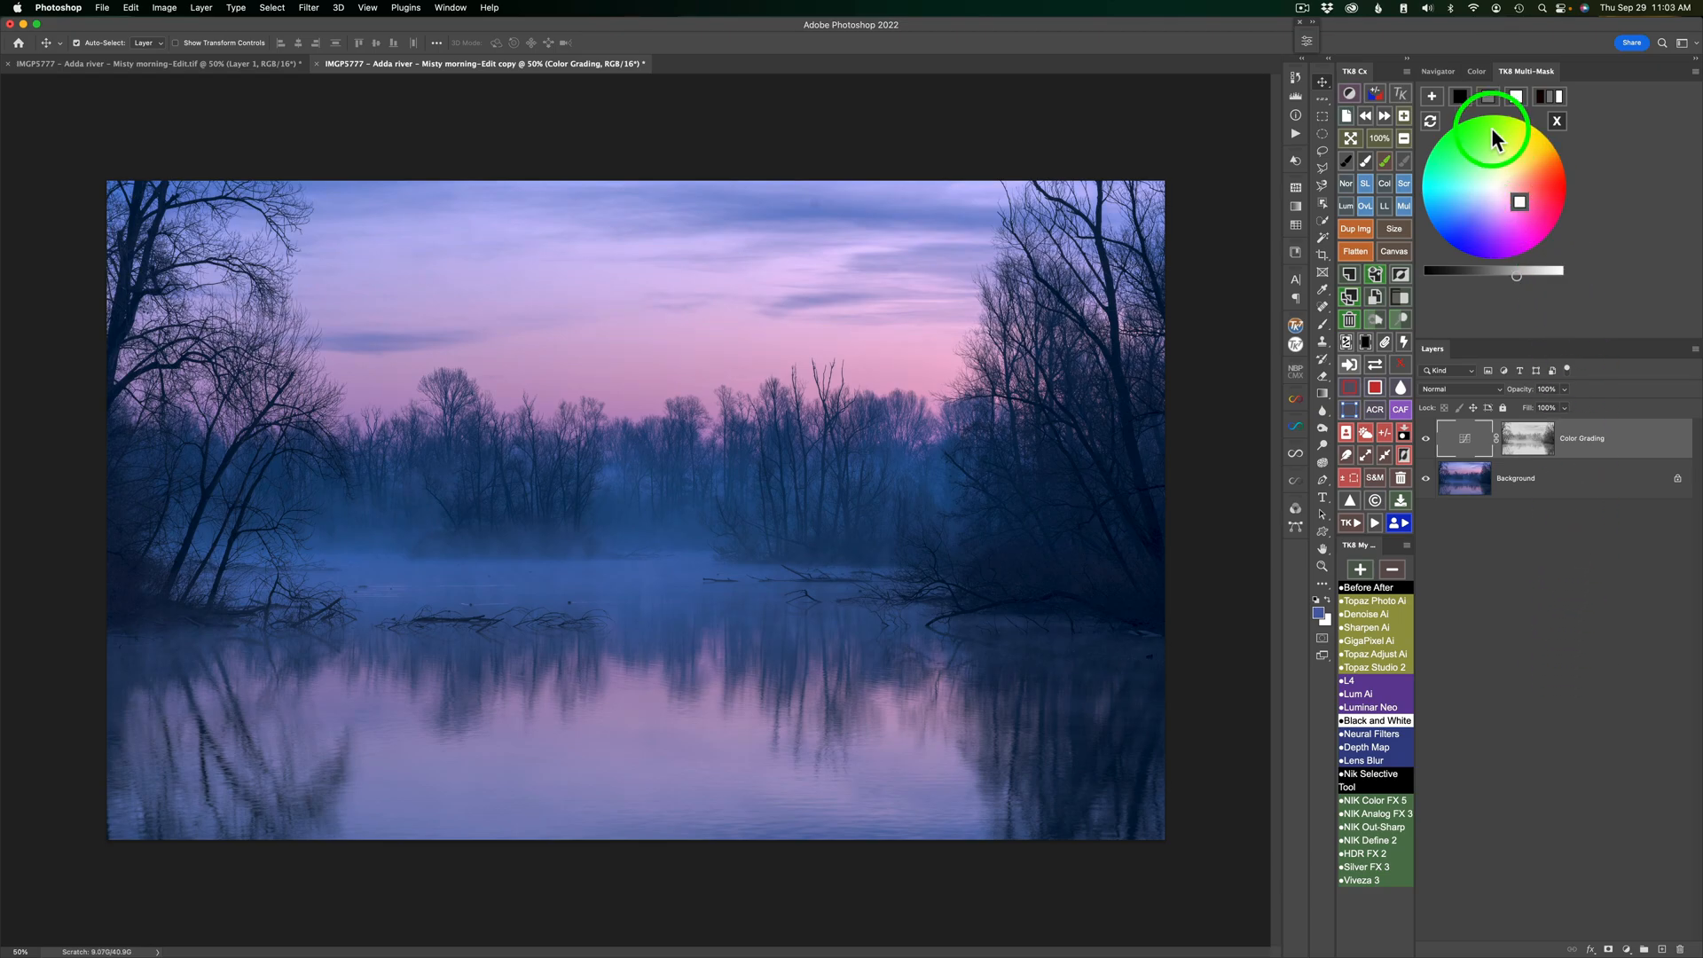
pyautogui.click(1490, 96)
pyautogui.moveTo(1495, 186); pyautogui.dragTo(1504, 191)
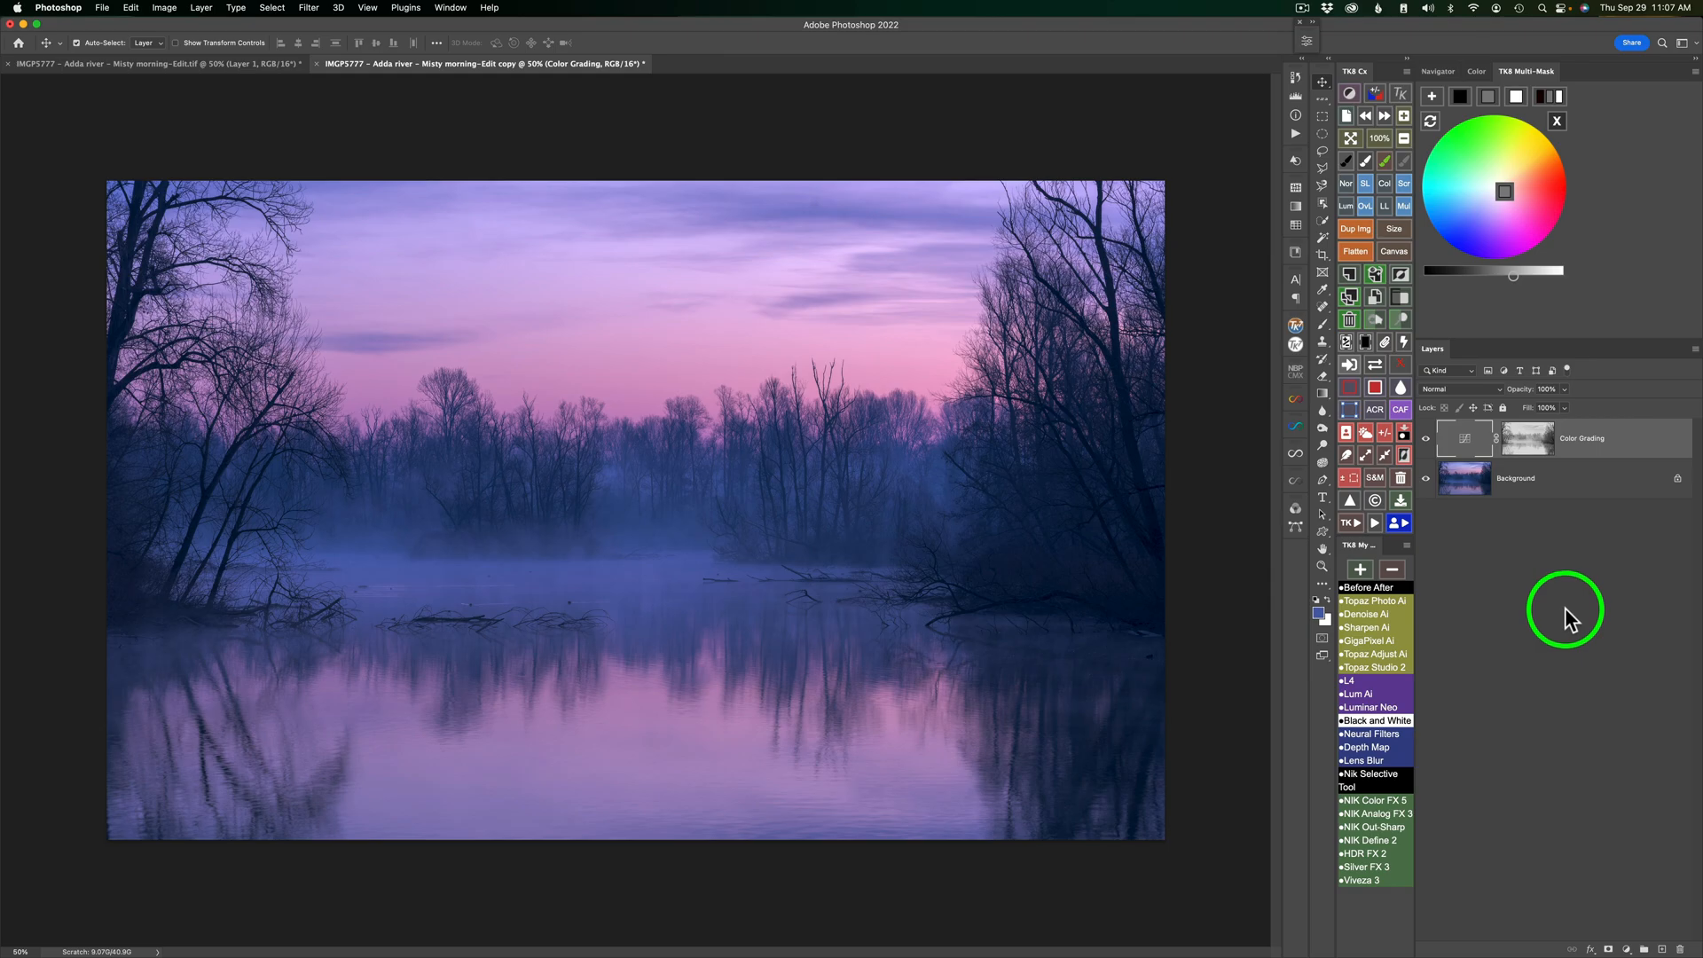
pyautogui.click(1560, 119)
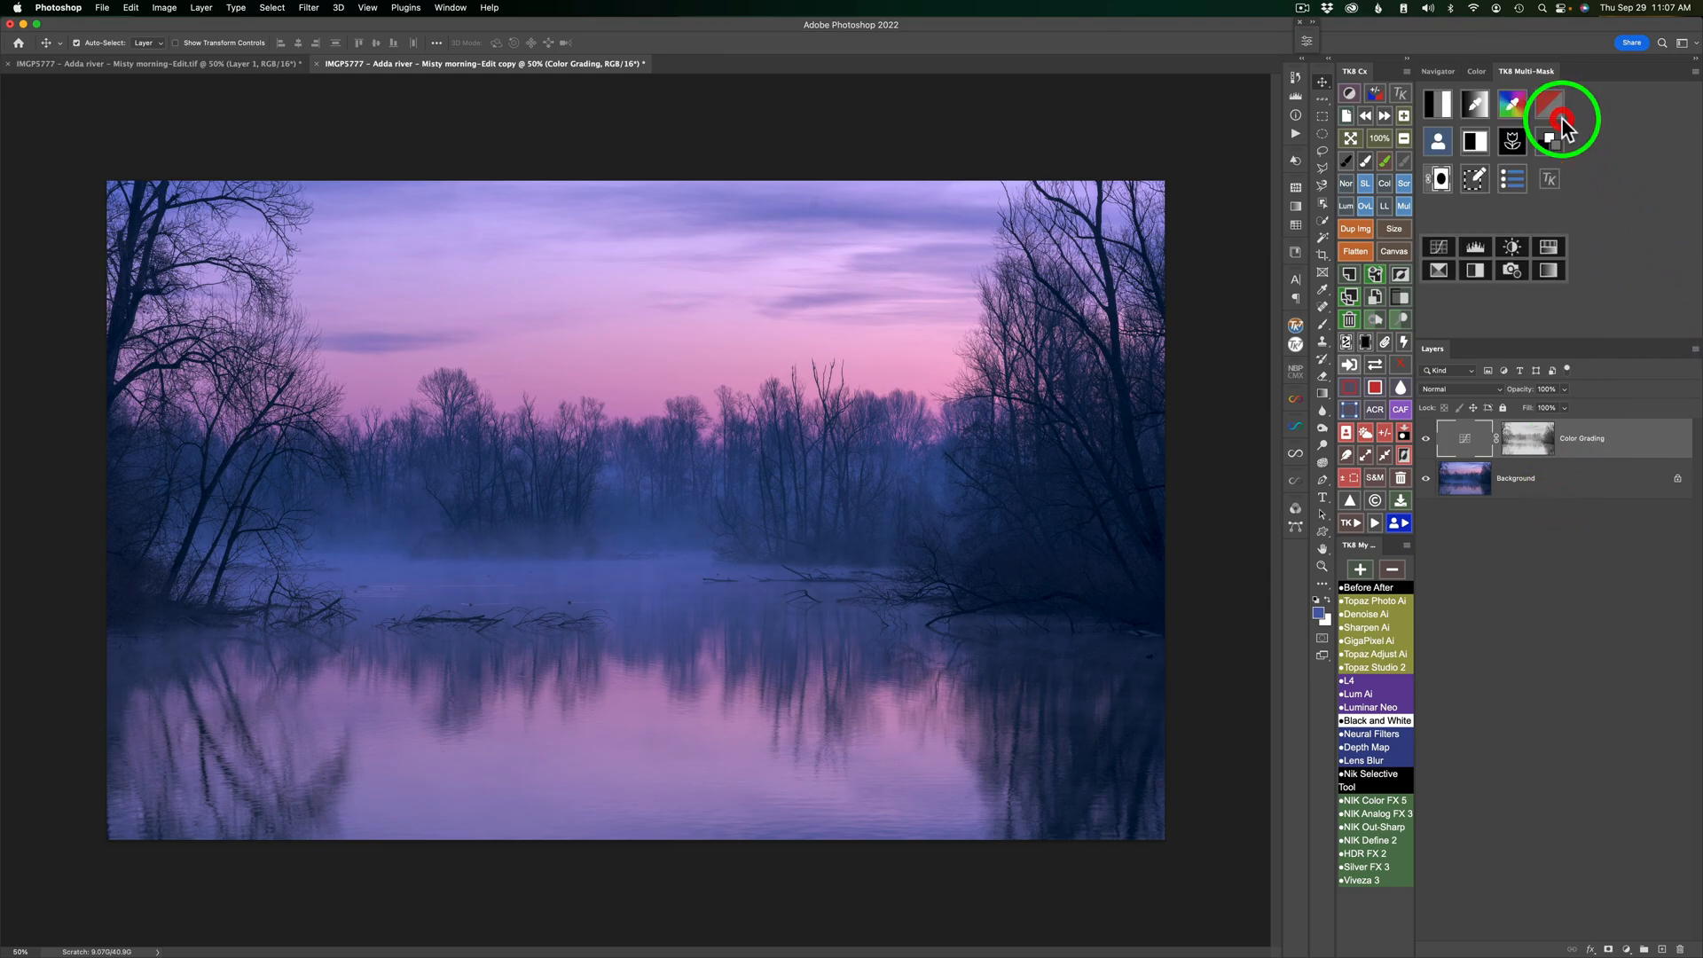
# - Build a color mask from the pink sampled in the sky just above the central treeline, and strengthen its brightness
pyautogui.click(1515, 103)
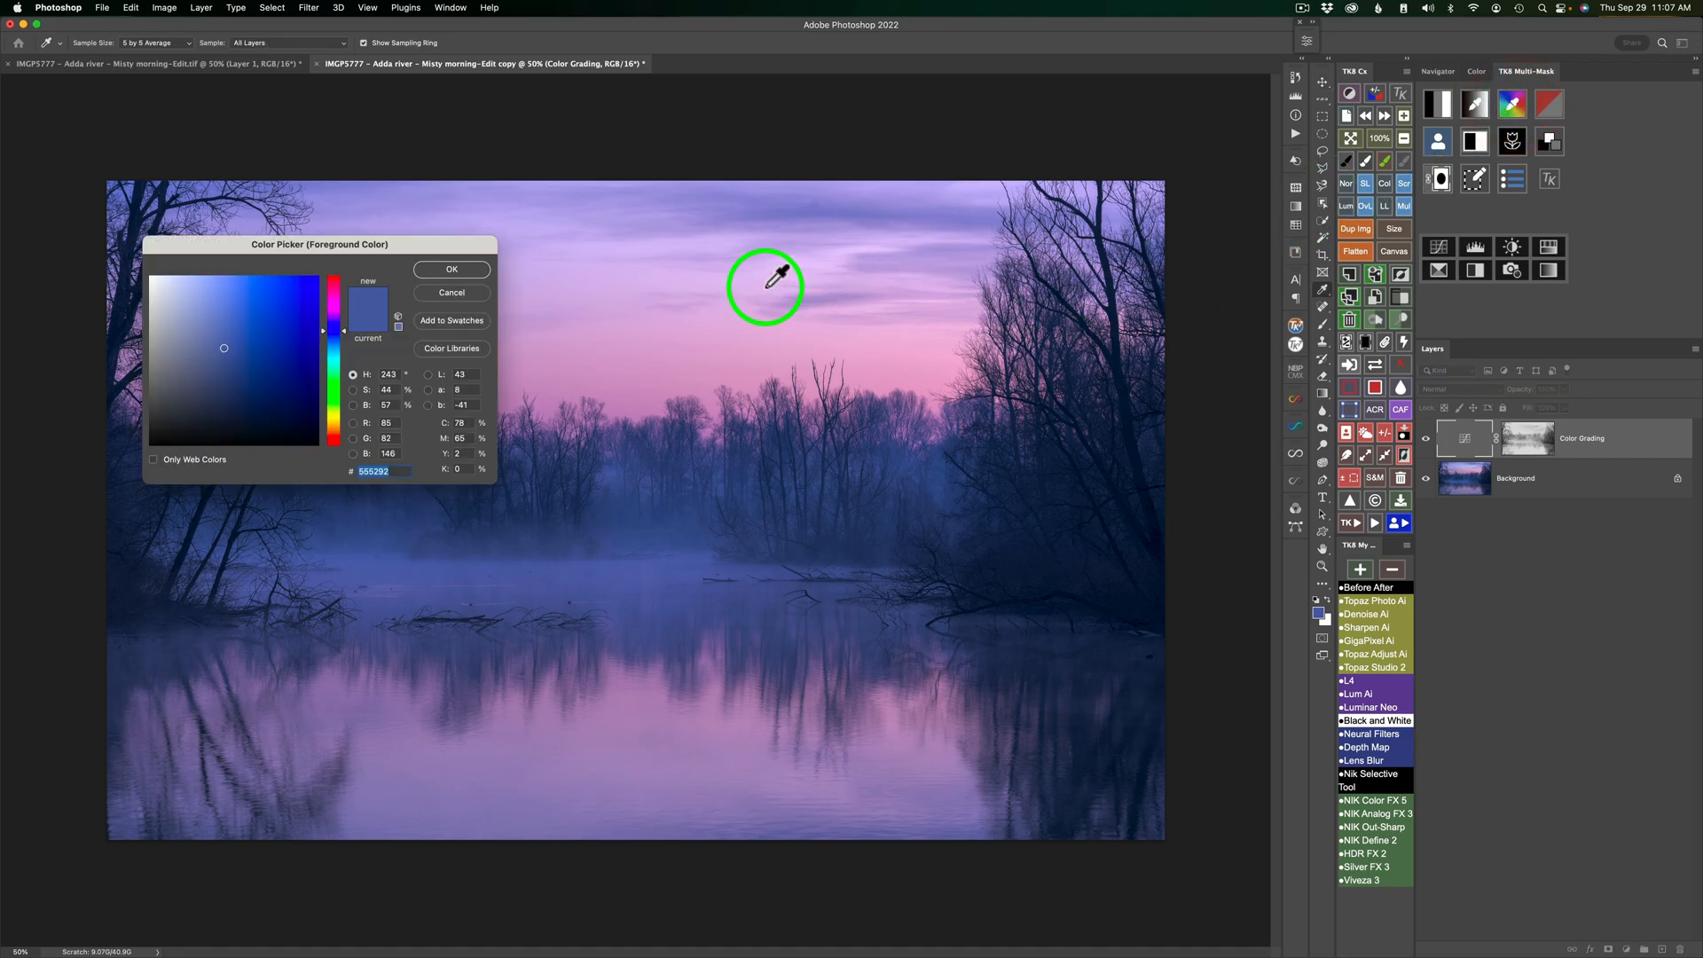
pyautogui.click(640, 374)
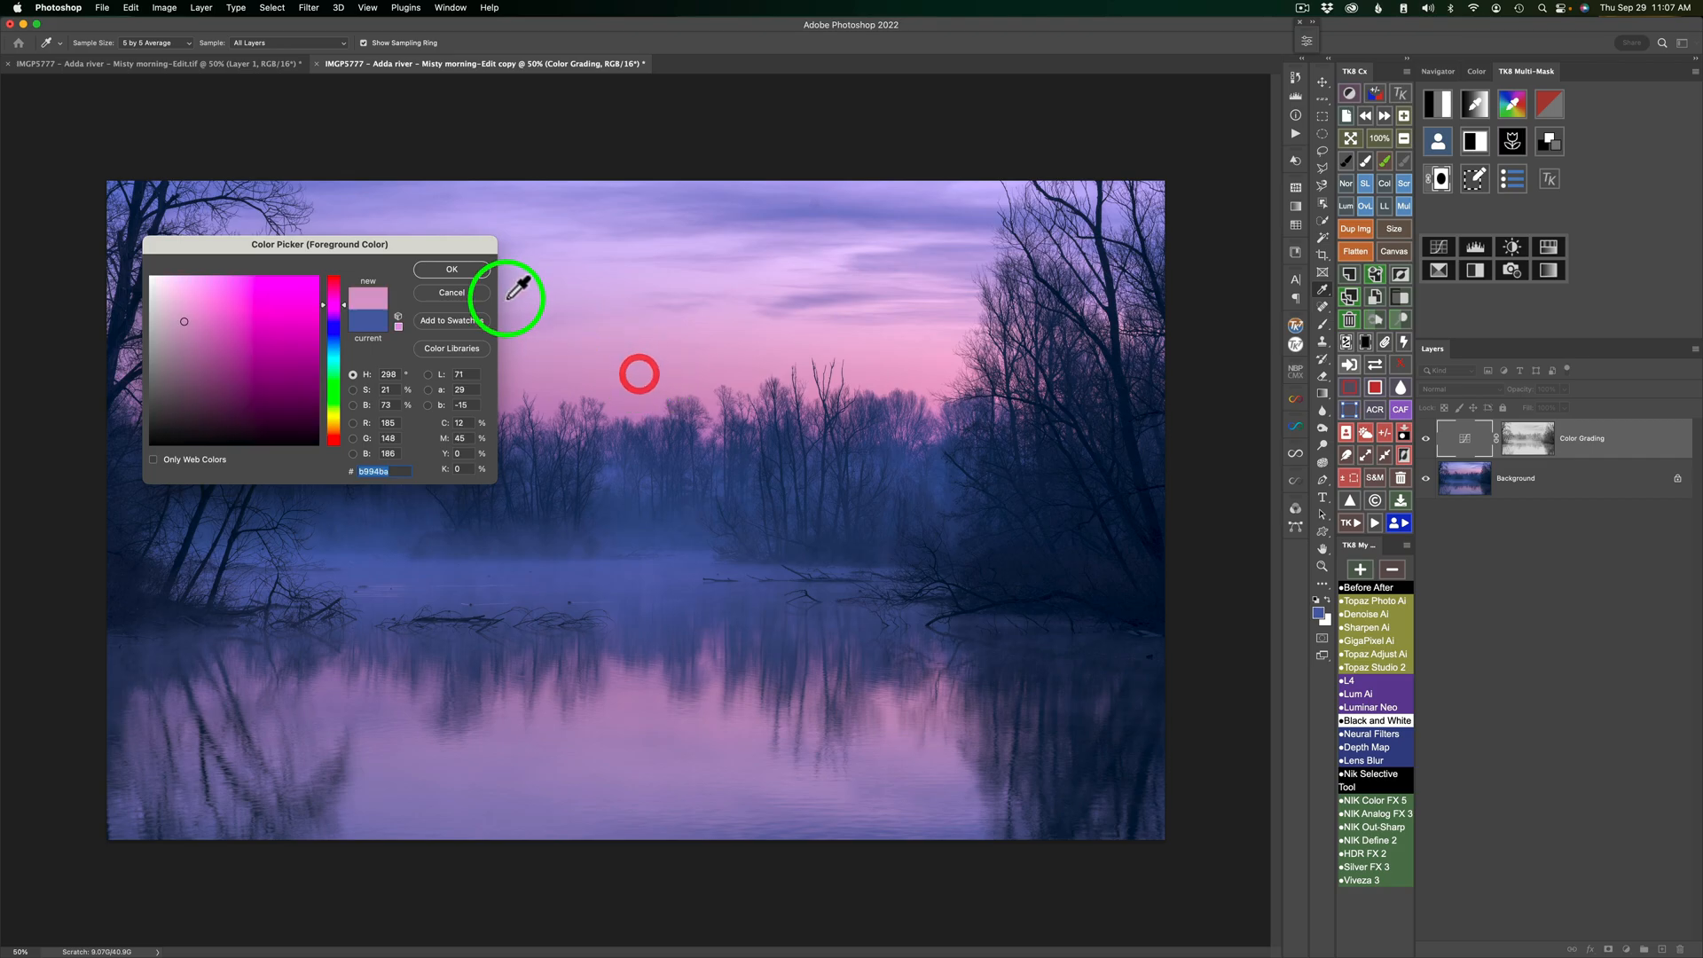
pyautogui.click(470, 271)
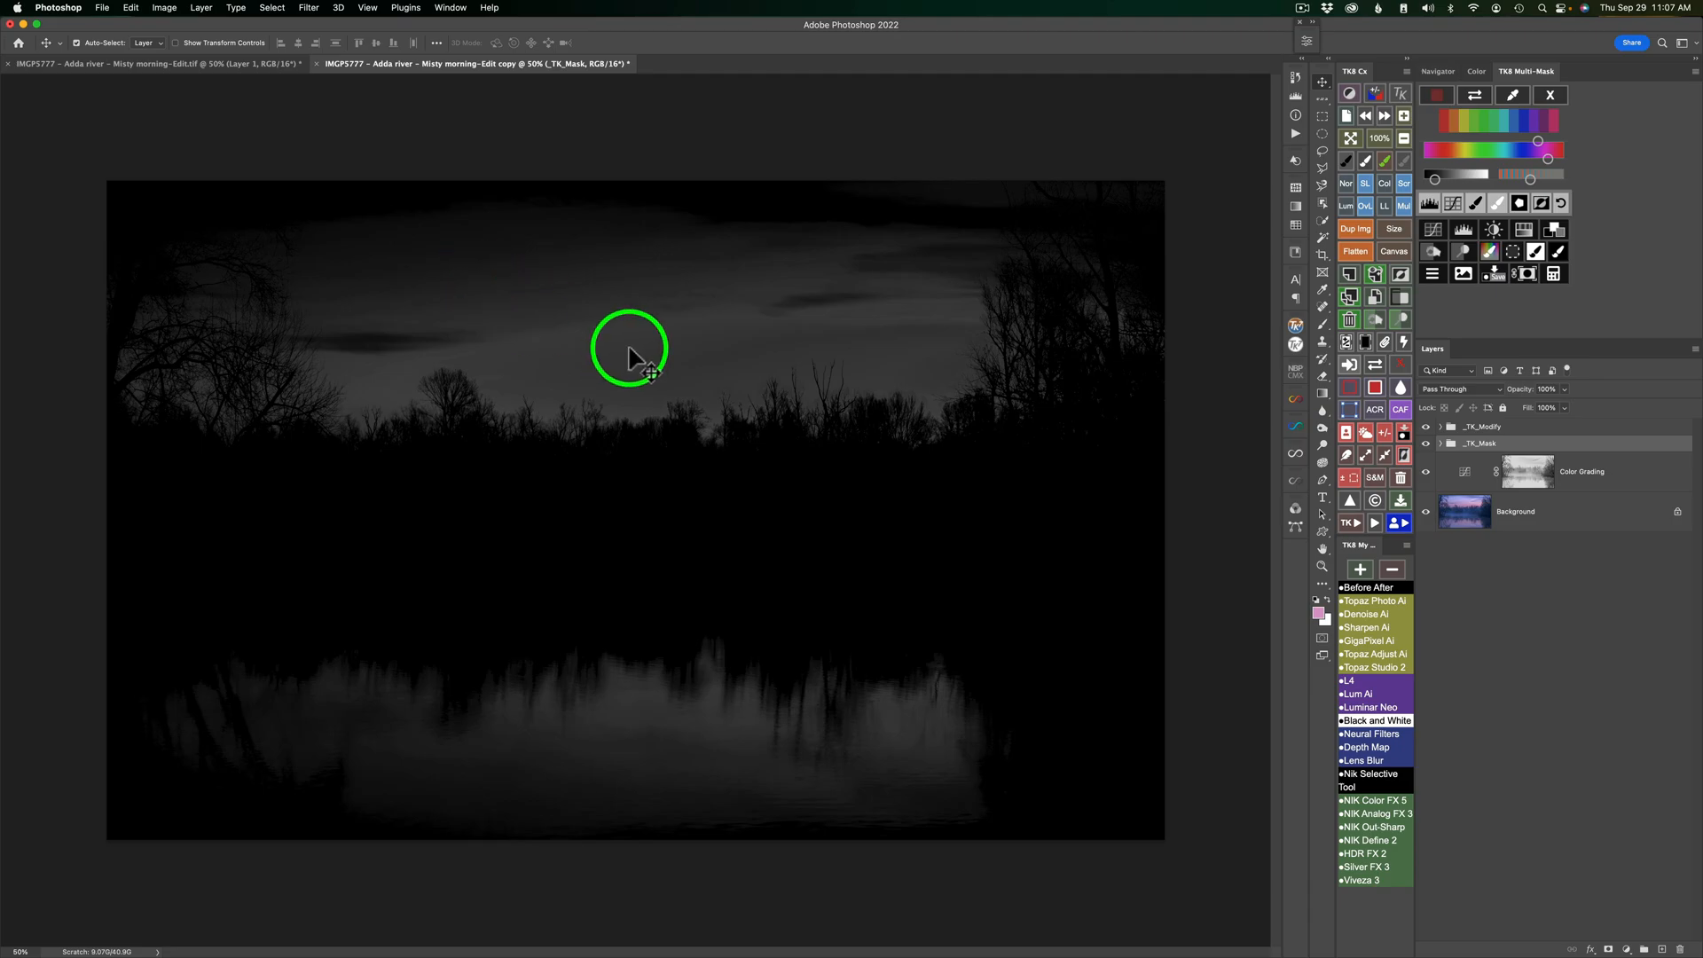
pyautogui.click(1469, 174)
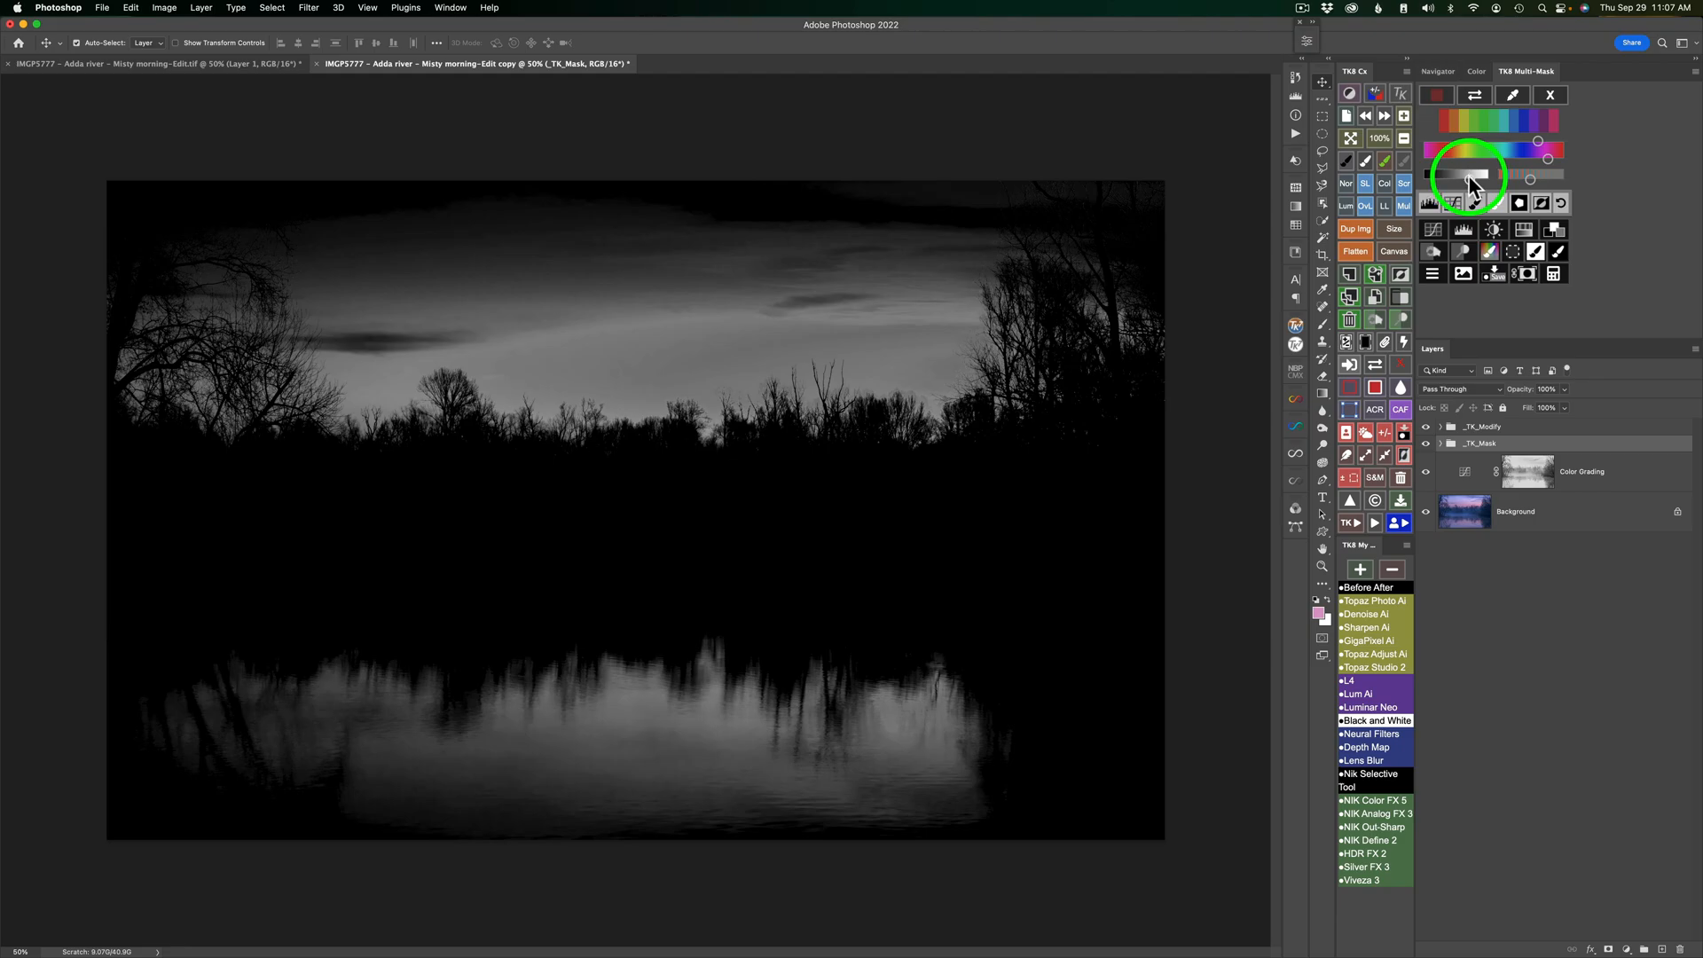
# - Apply the pink mask to a new Hue/Saturation layer, raise its saturation, and compare the image with and without it
pyautogui.click(1526, 227)
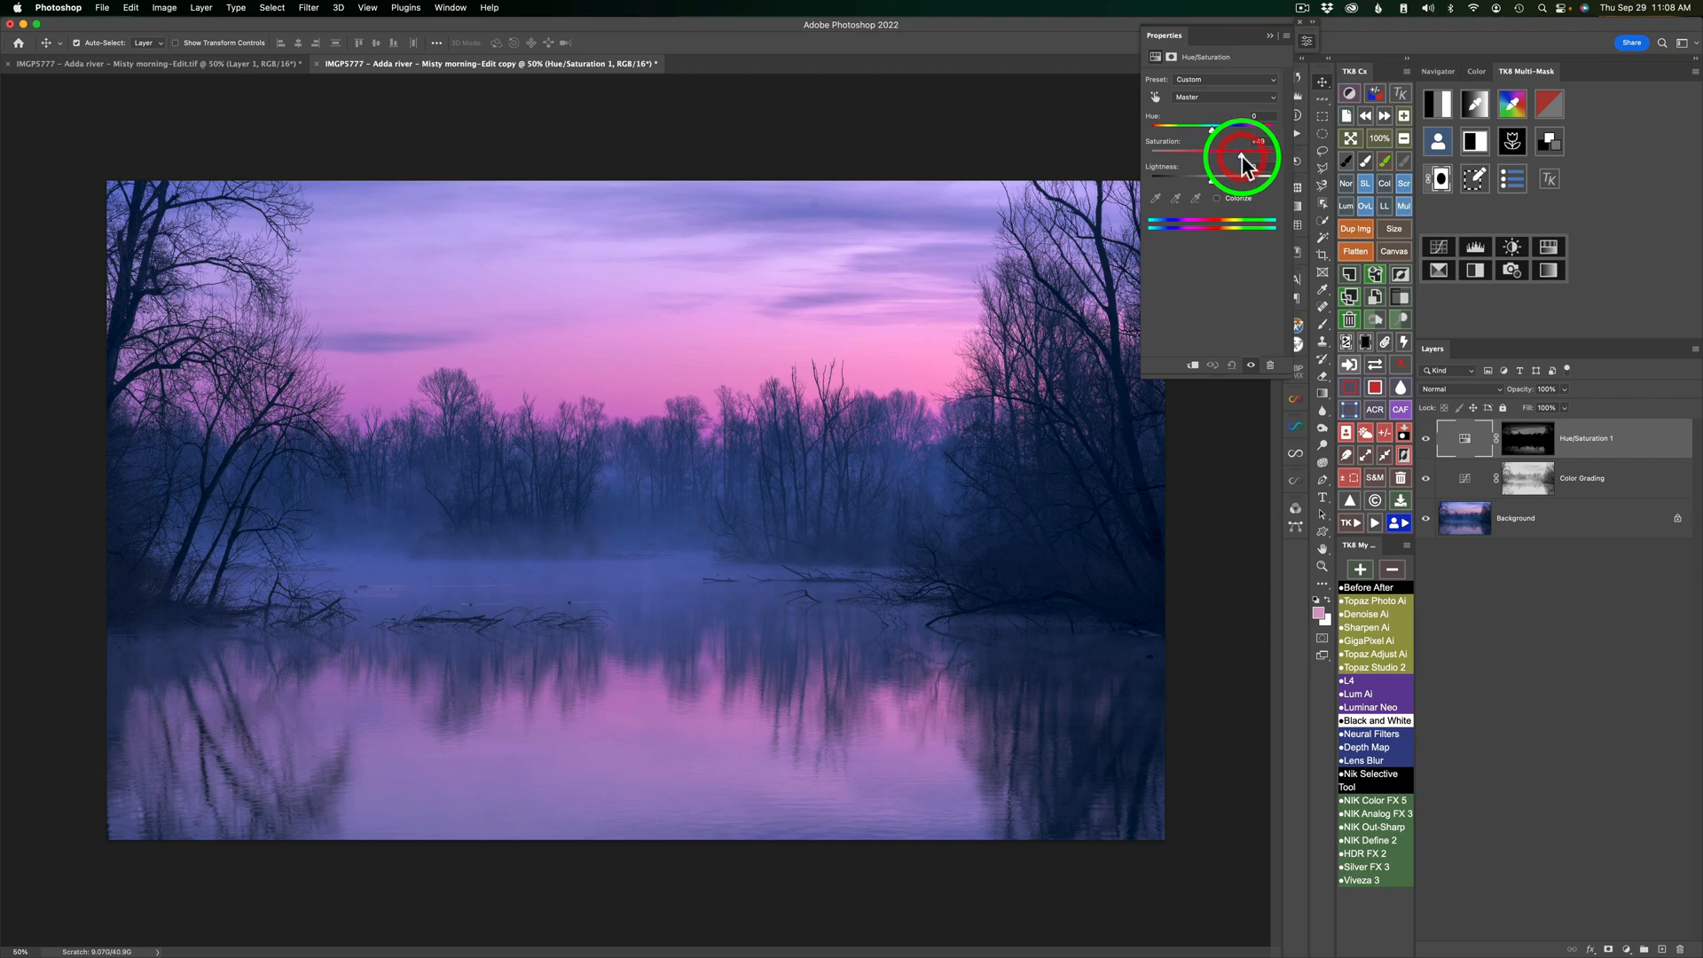
pyautogui.click(1306, 40)
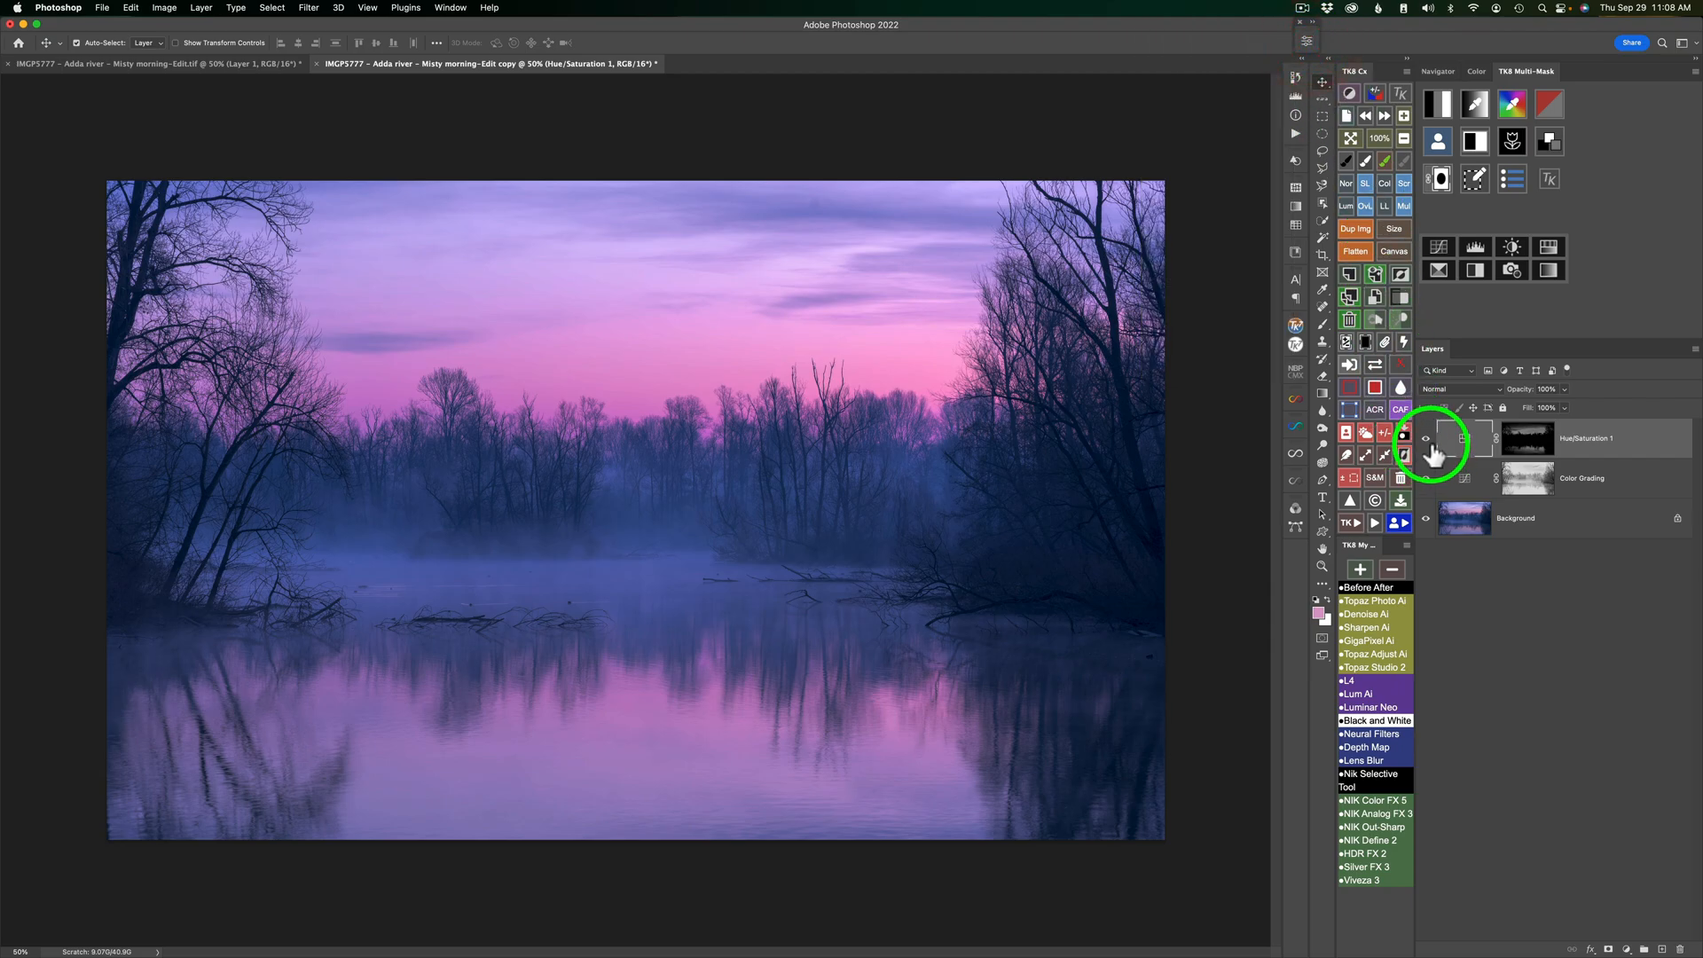
pyautogui.click(1425, 438)
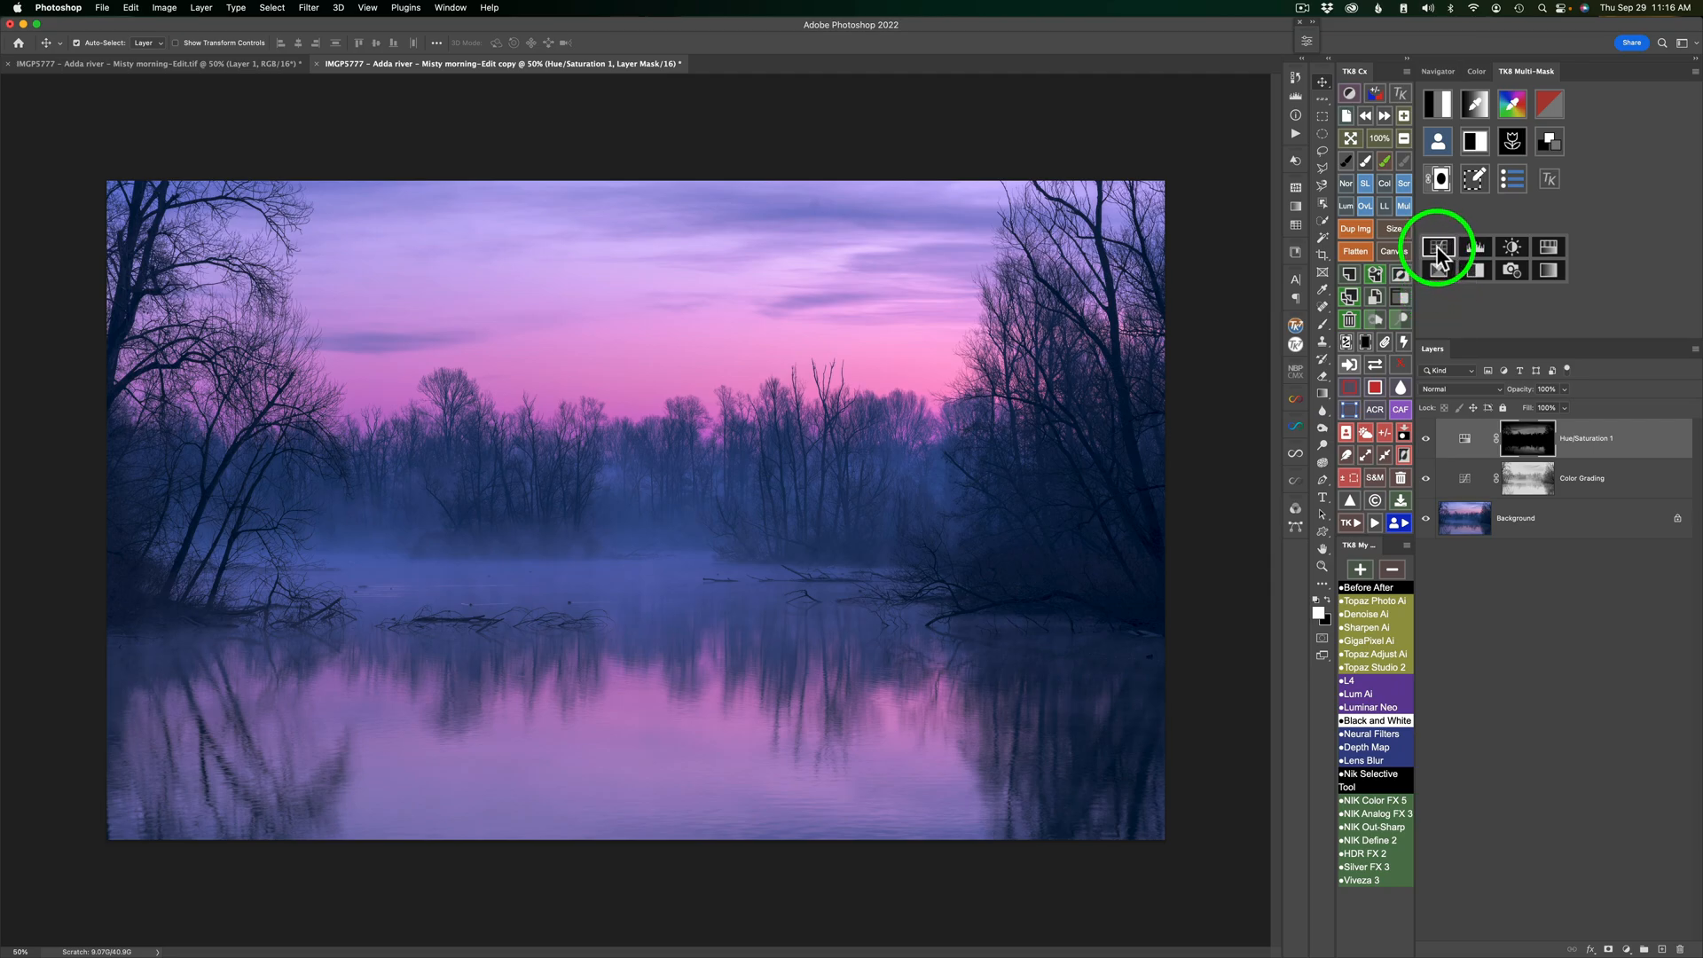
# - Add a second Color Grading layer with a black mask and Screen blending, and preview the effect with the mask briefly disabled
pyautogui.click(1549, 142)
pyautogui.click(1433, 96)
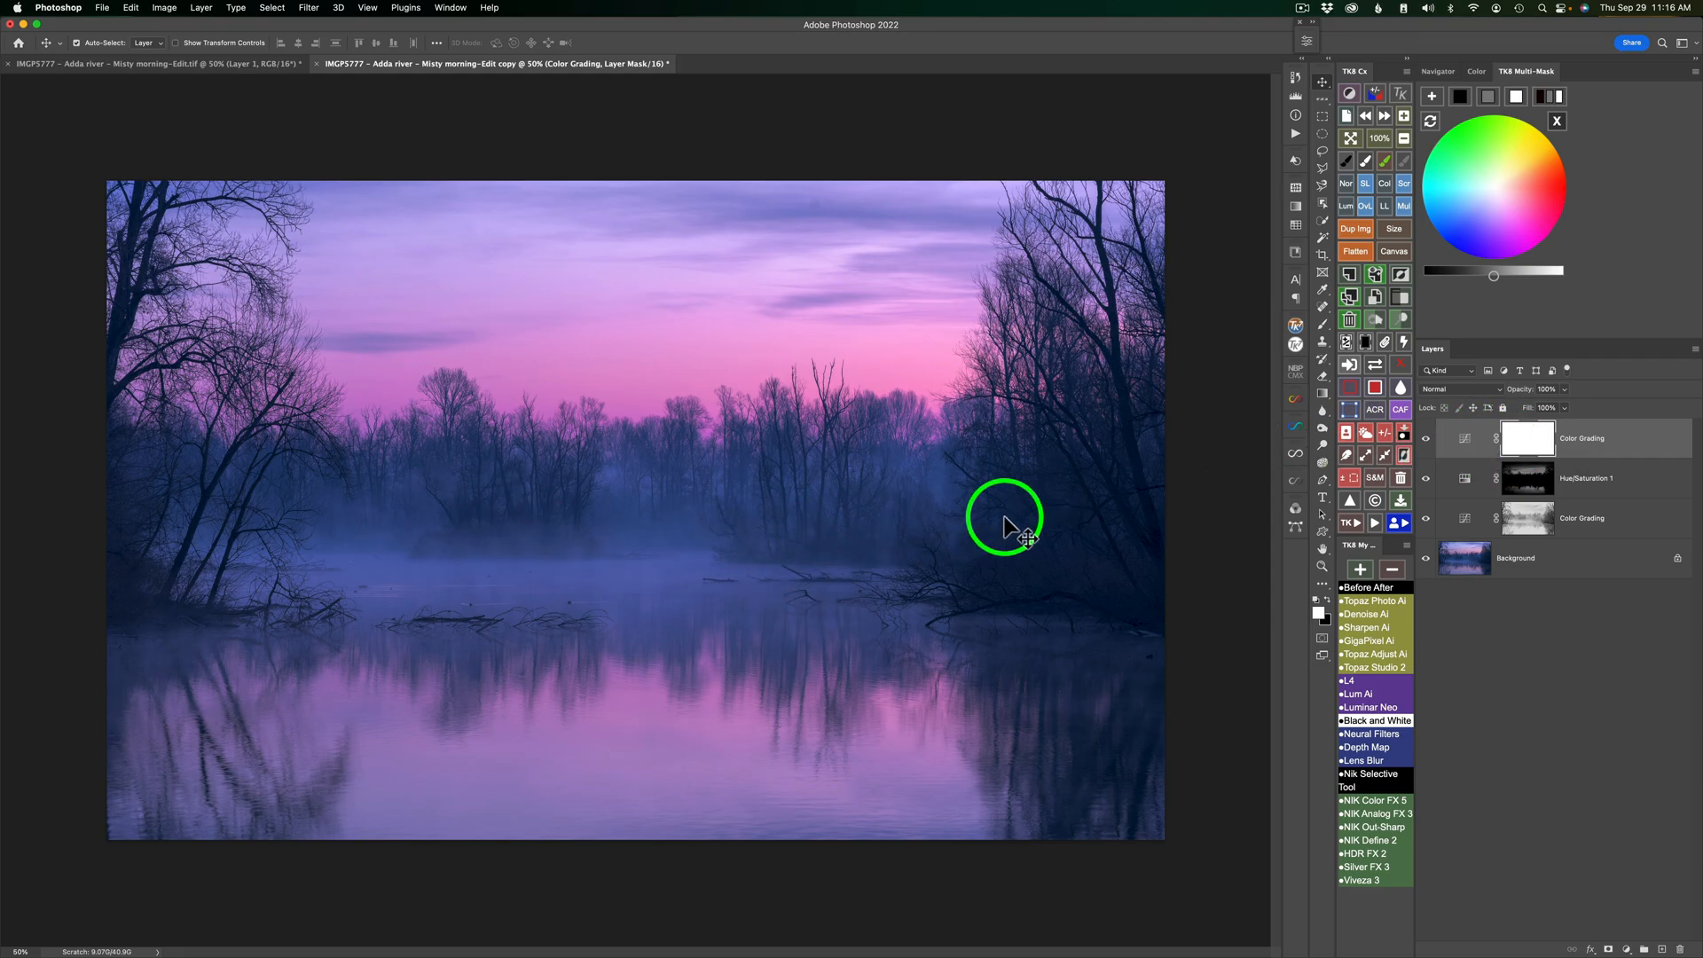
pyautogui.click(1367, 344)
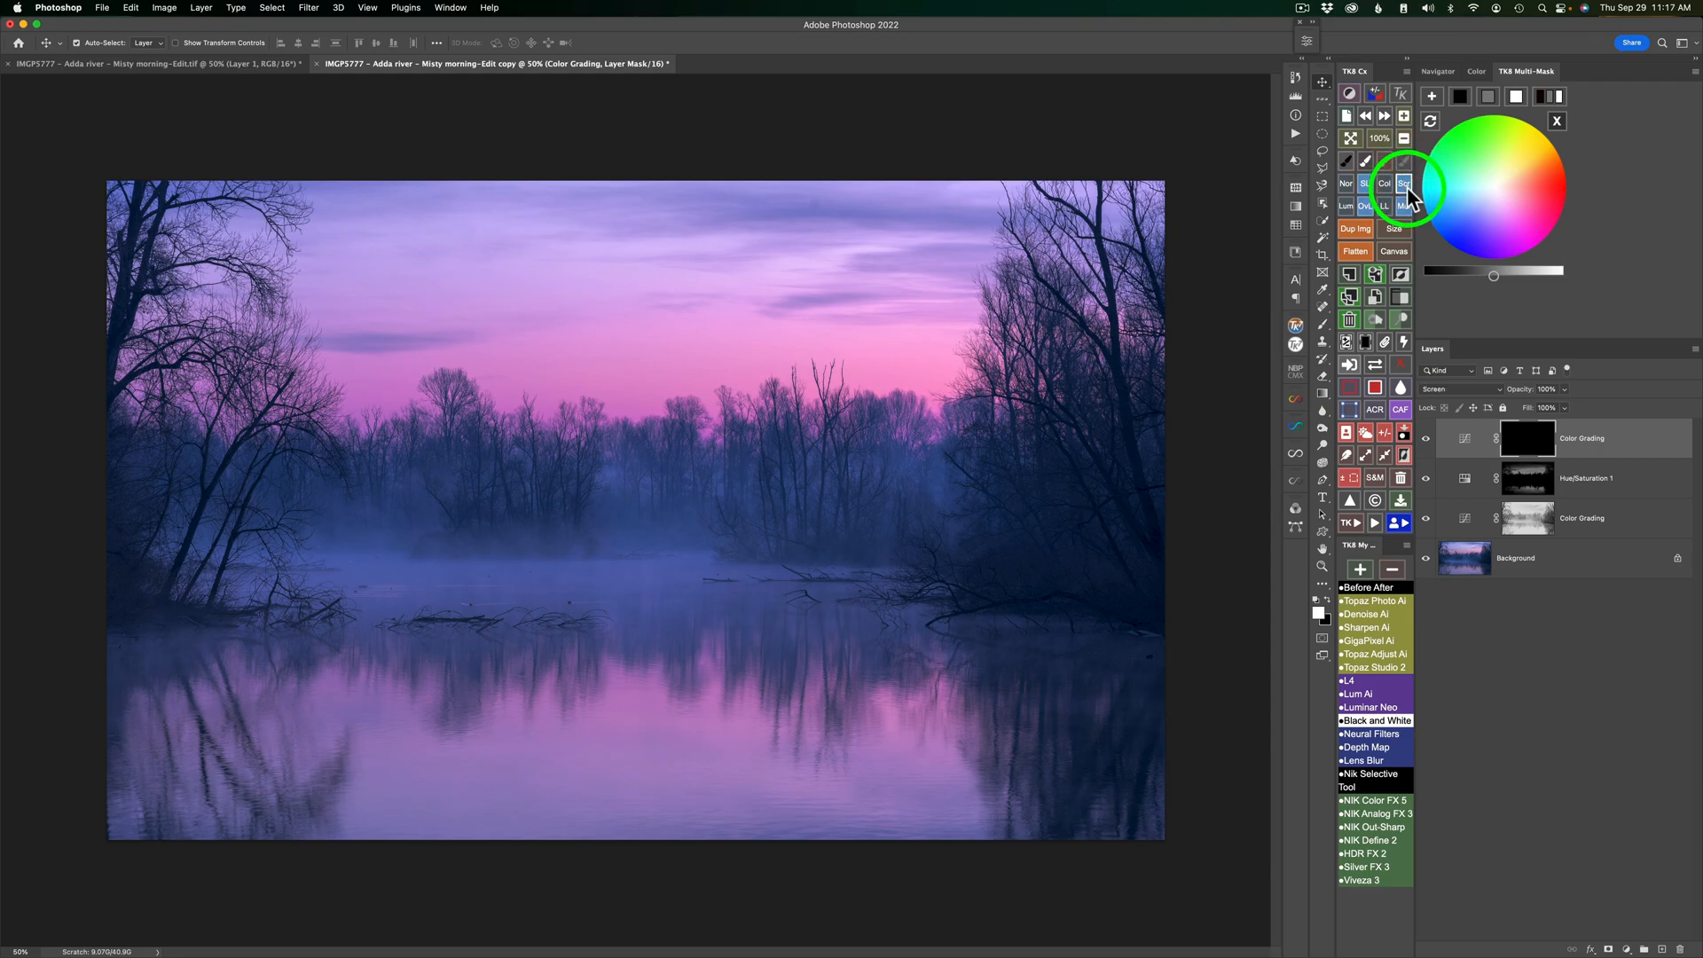
pyautogui.click(1401, 364)
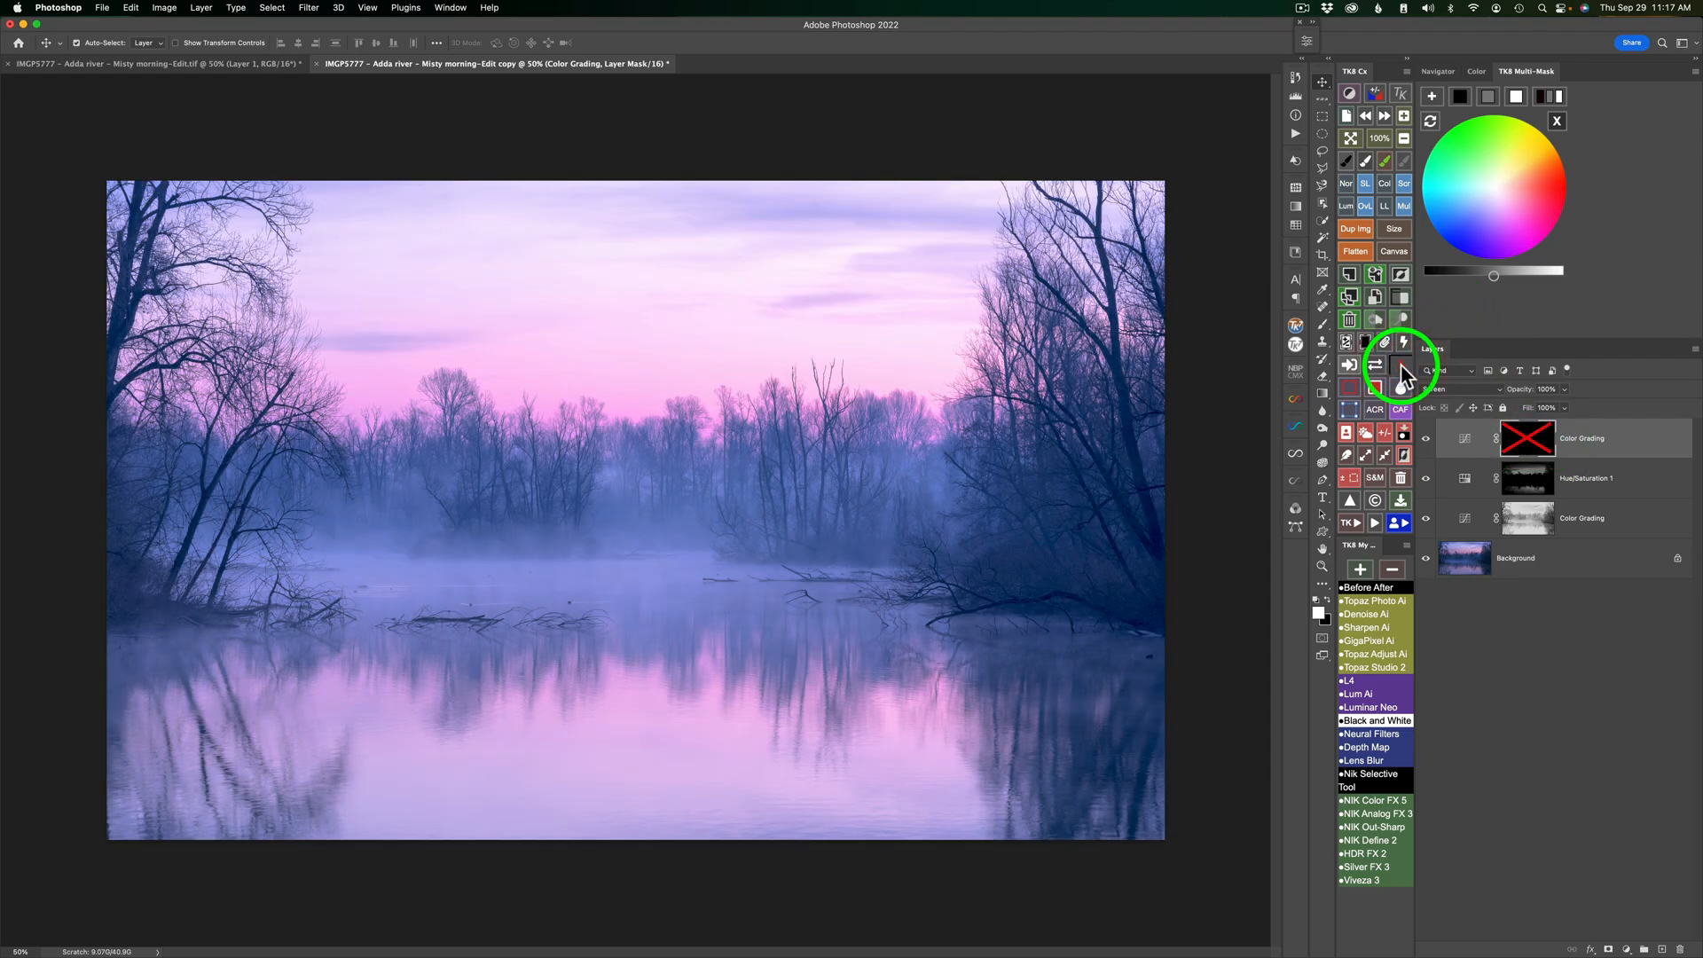
pyautogui.click(1402, 364)
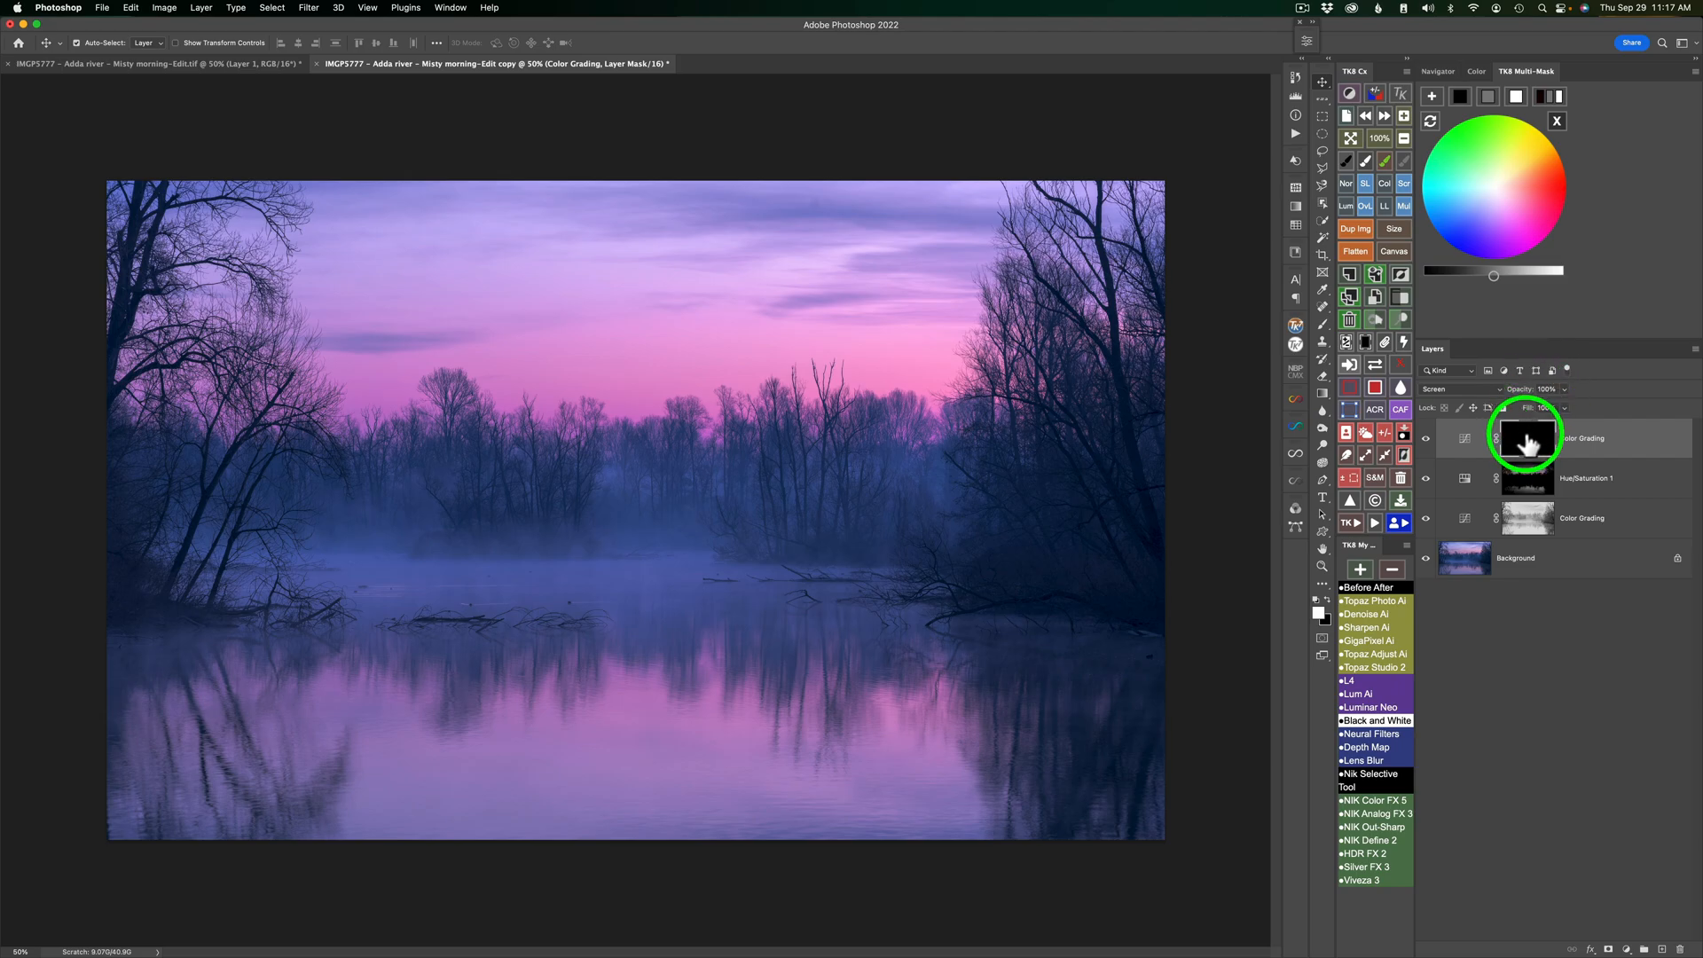
pyautogui.click(1557, 121)
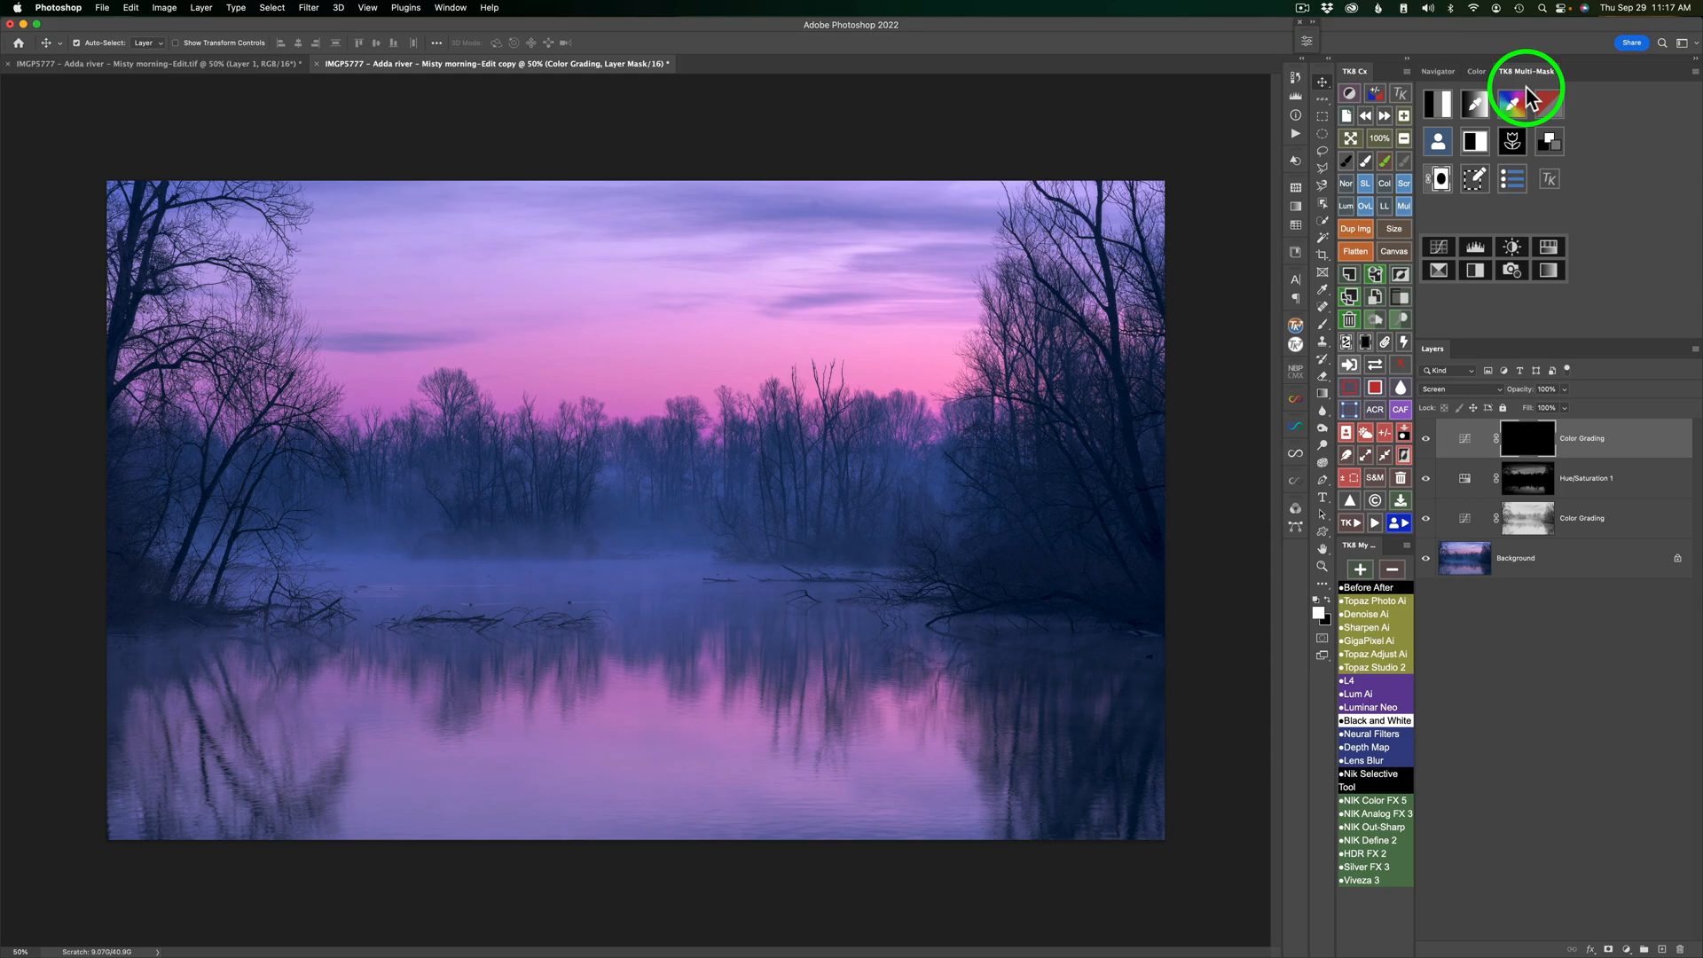
# - Build a zone mask from the tone sampled in the mist above the water, narrowing its range and increasing its strength
pyautogui.click(1478, 105)
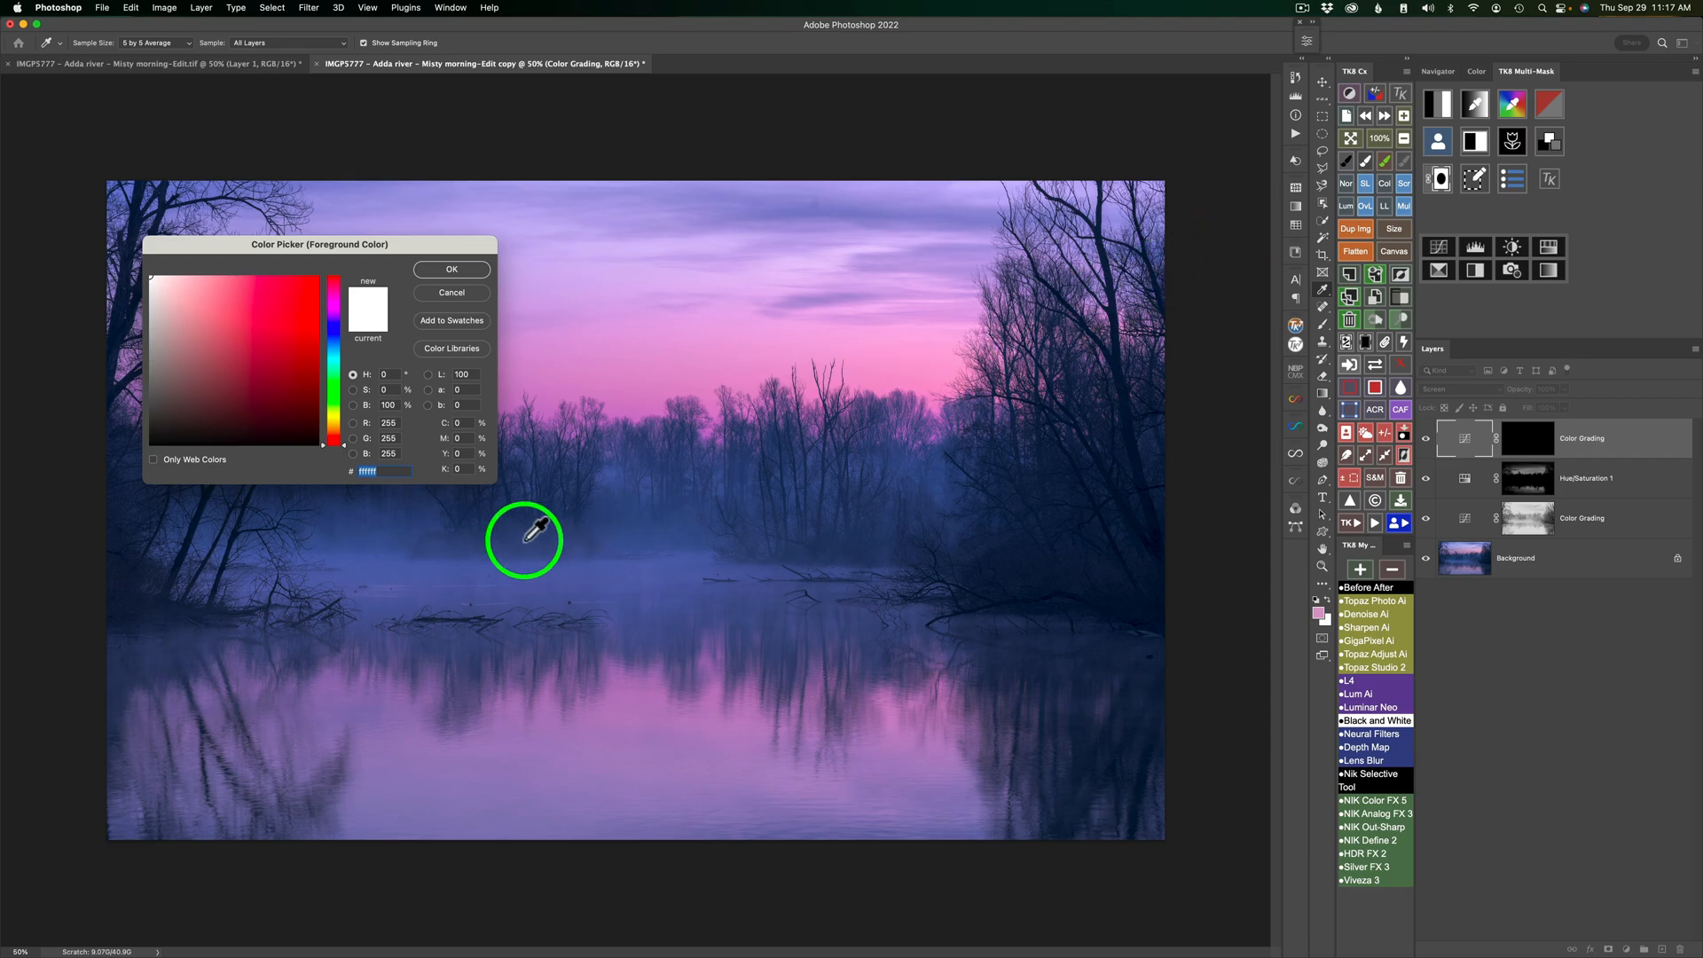
pyautogui.click(587, 564)
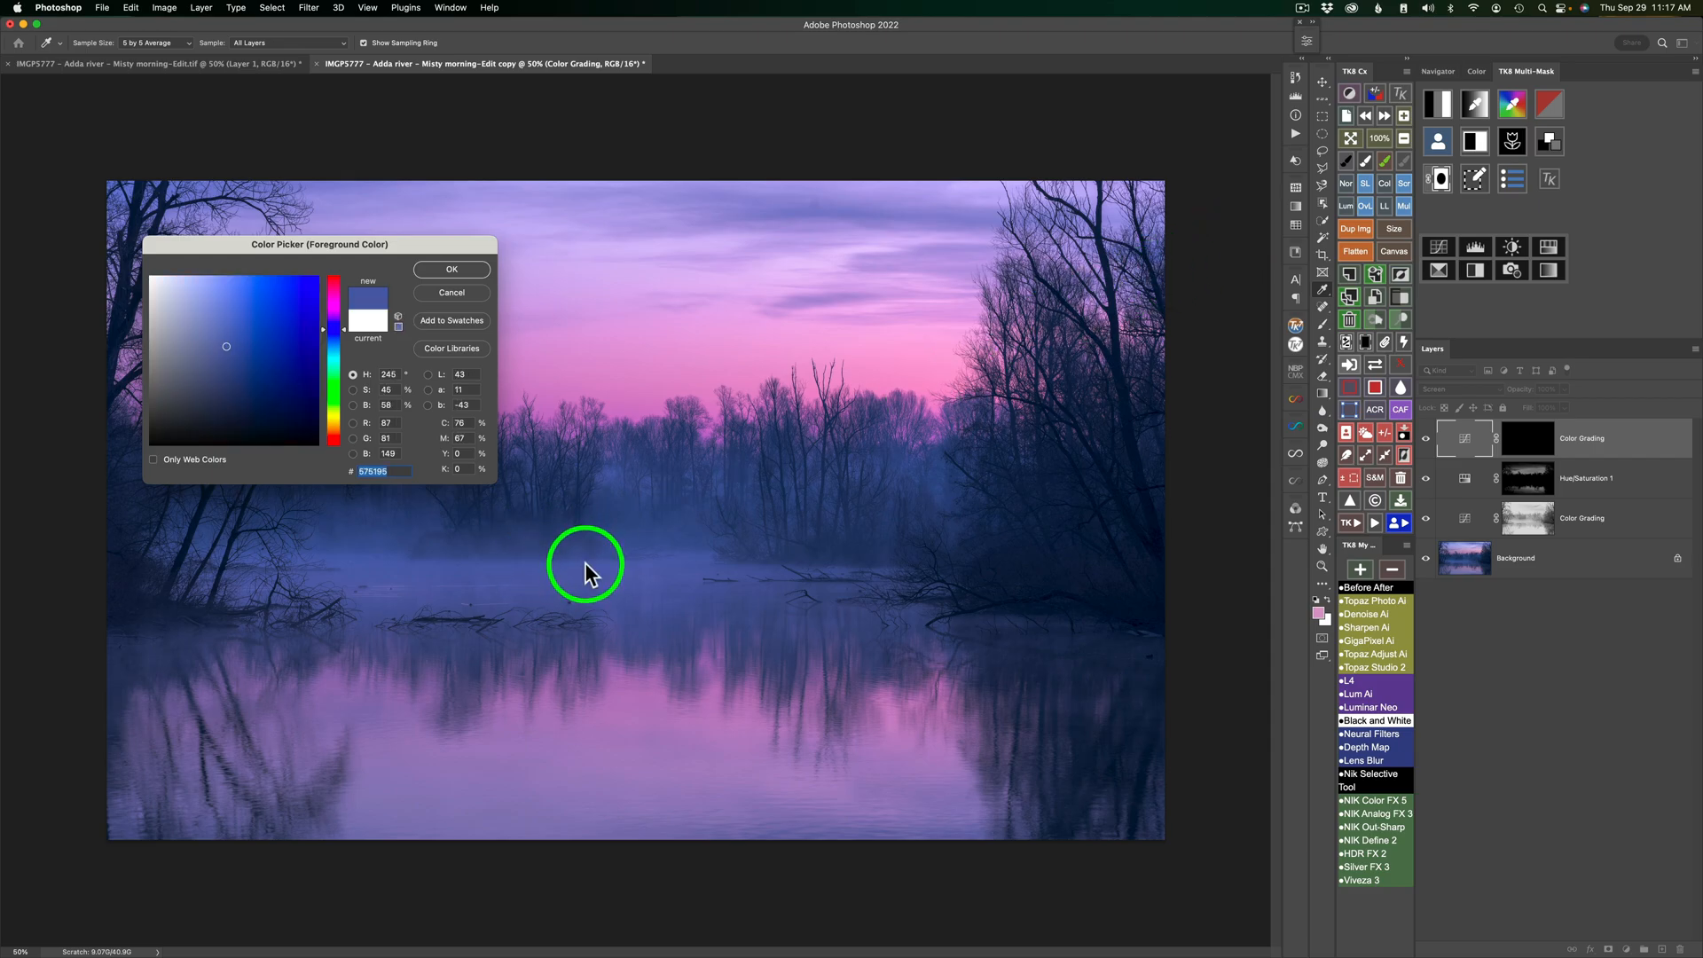
pyautogui.click(463, 271)
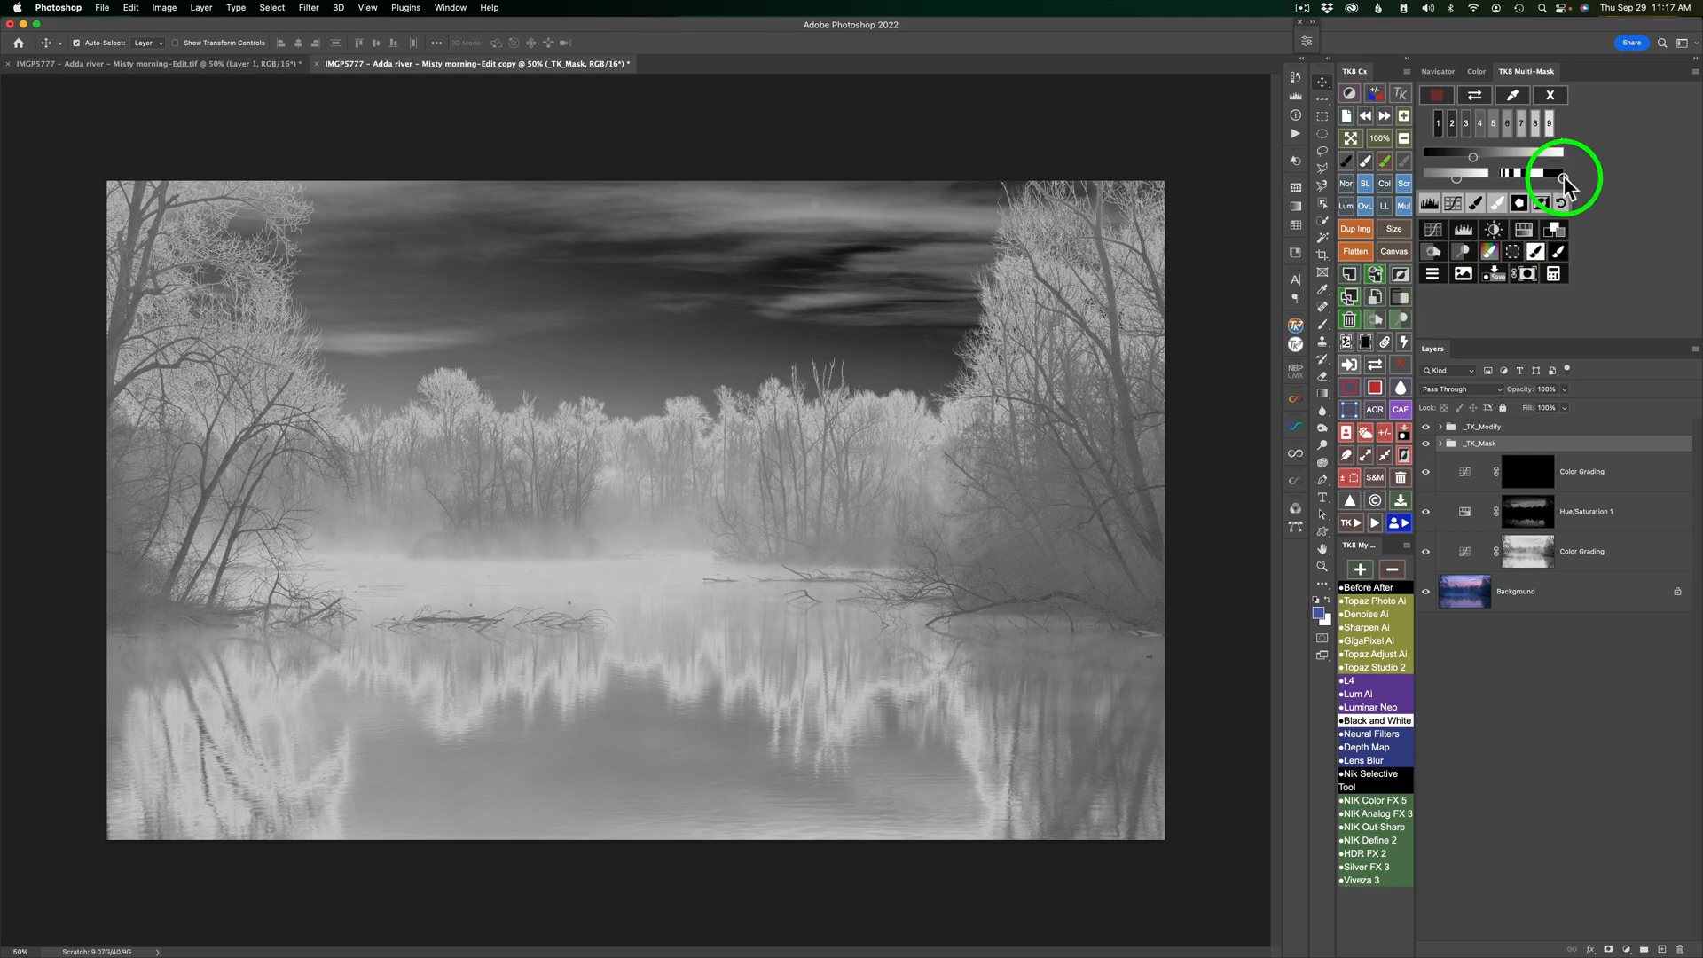
pyautogui.moveTo(1563, 176); pyautogui.dragTo(1530, 177)
pyautogui.click(1525, 177)
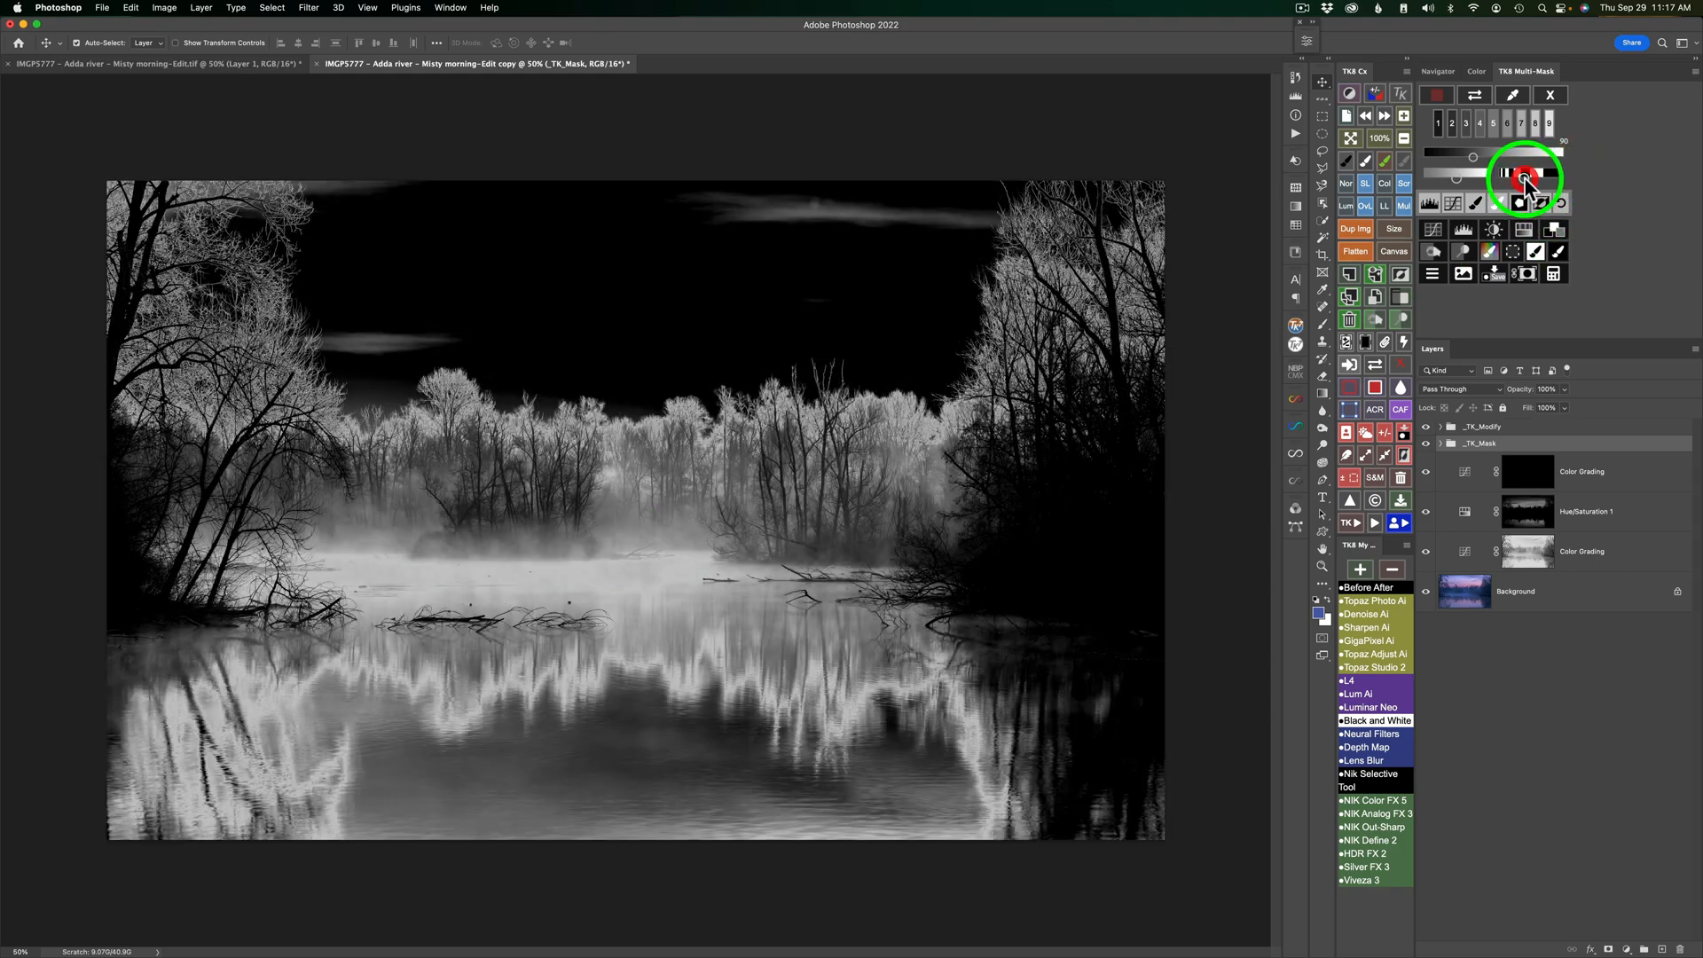
pyautogui.click(1523, 177)
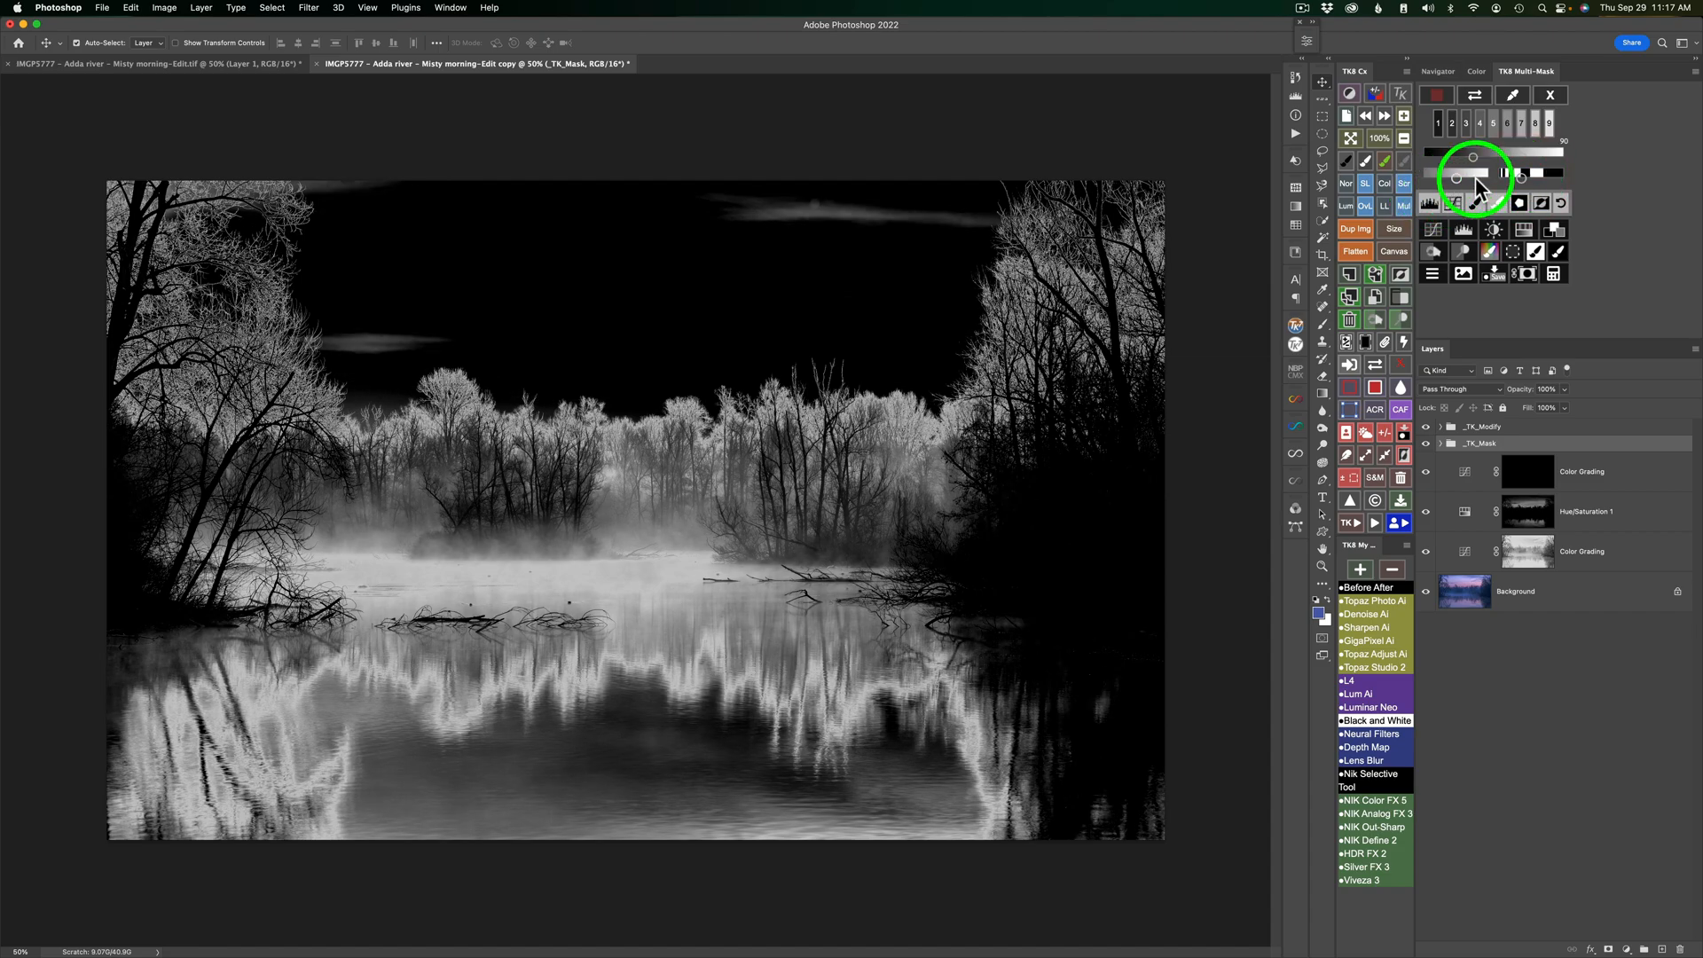
pyautogui.moveTo(1464, 177); pyautogui.dragTo(1479, 179)
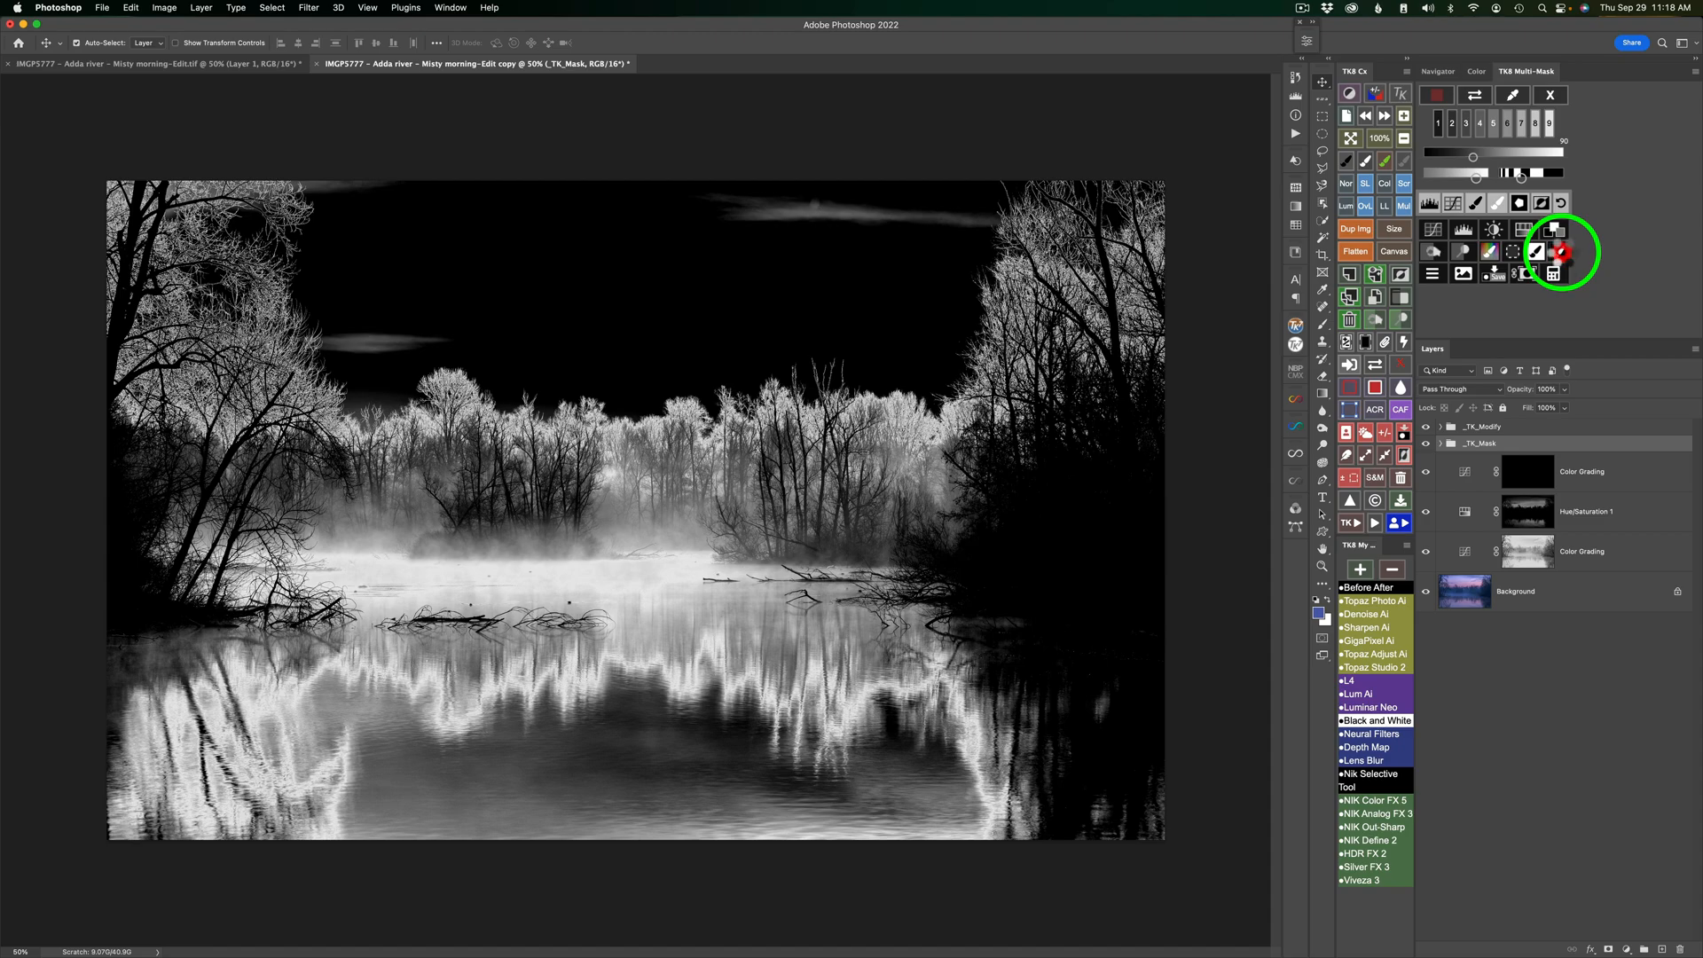
# - Apply the zone mask as a painting selection and brighten the mist along the far shoreline with white at 20% brush opacity
pyautogui.click(1559, 252)
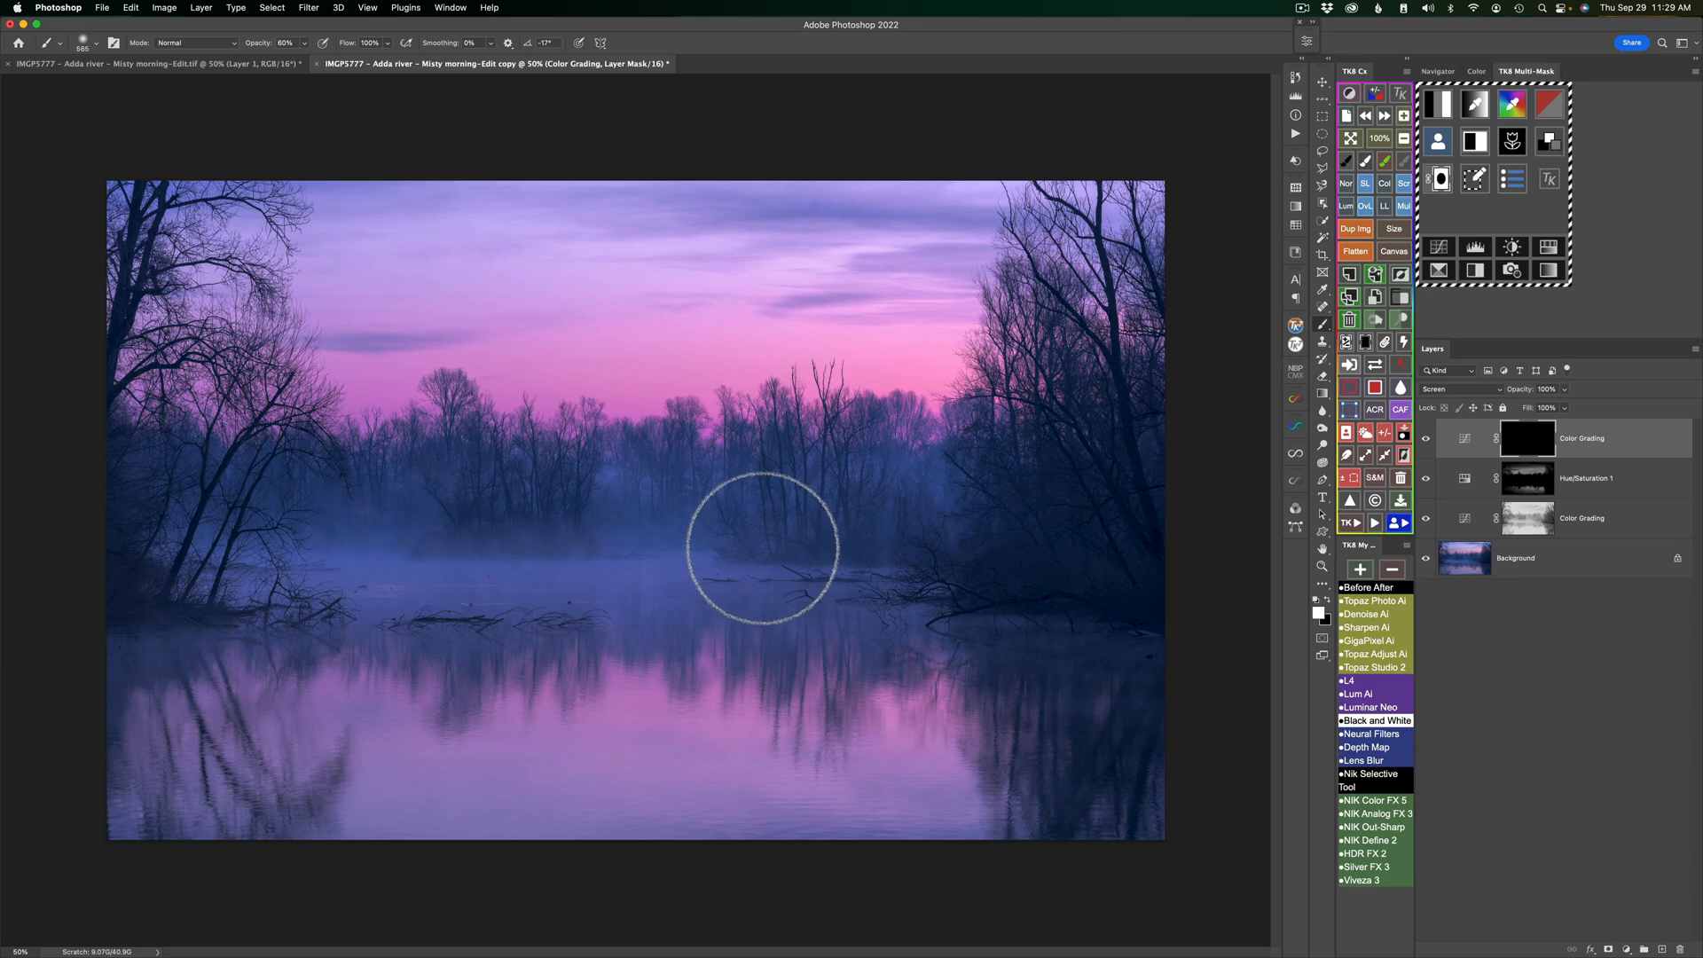
pyautogui.press('2')
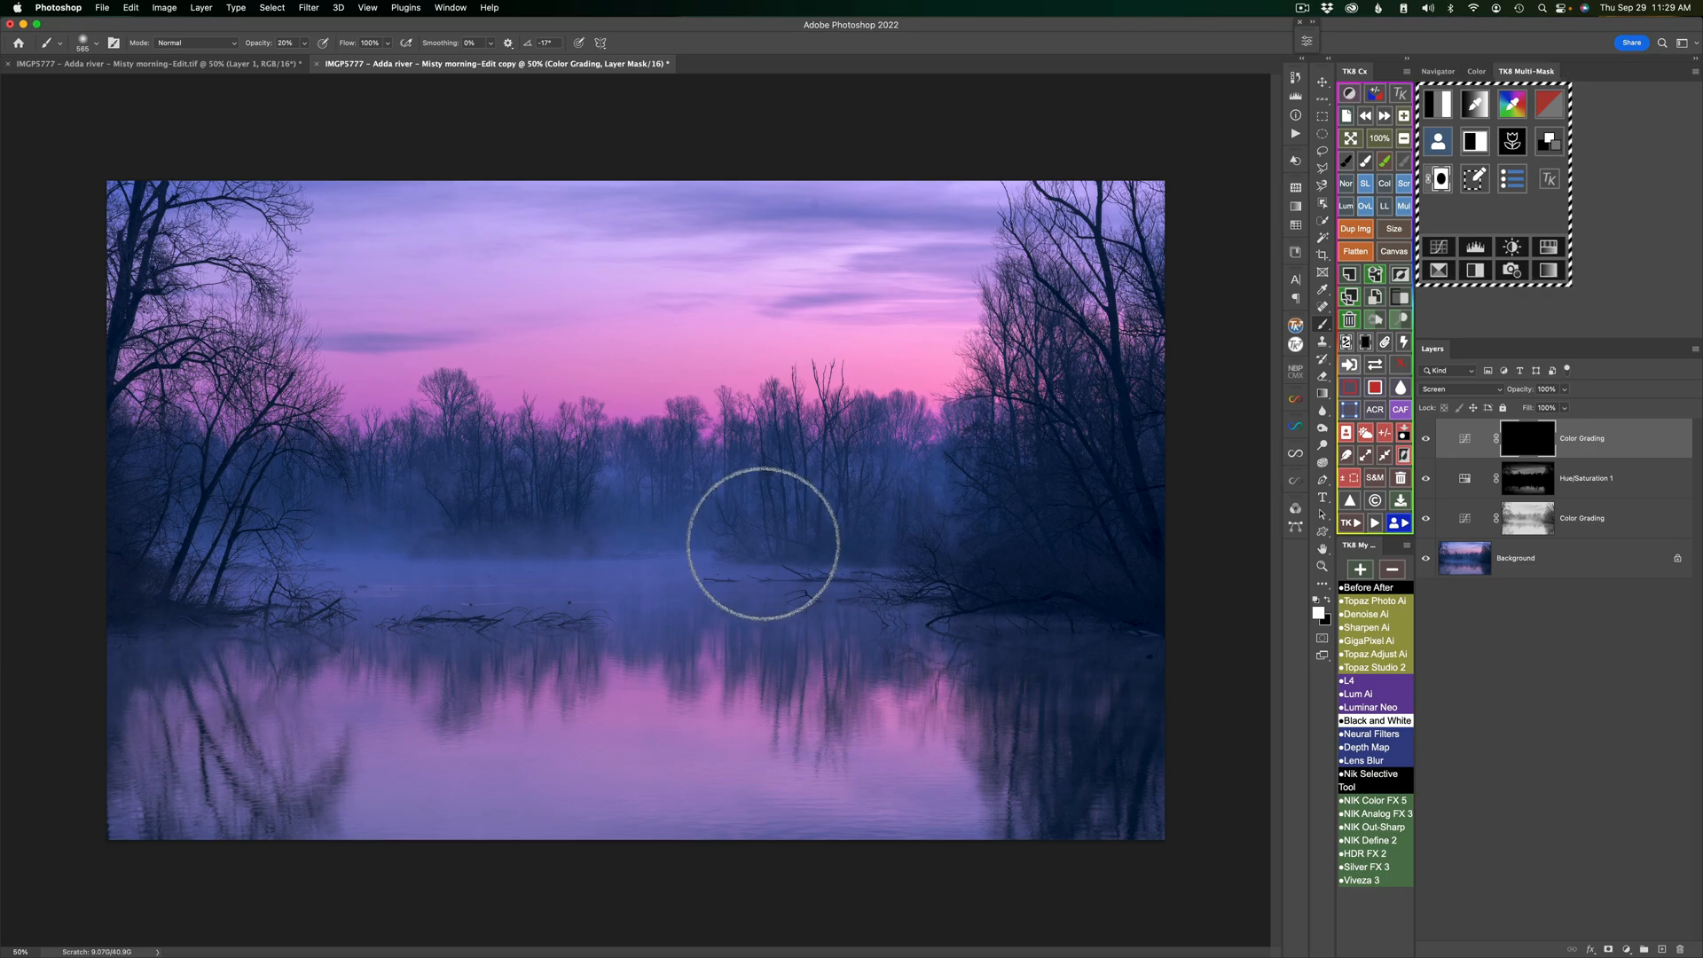
pyautogui.moveTo(759, 516)
pyautogui.mouseDown()
pyautogui.moveTo(781, 514)
pyautogui.moveTo(685, 529)
pyautogui.mouseUp()
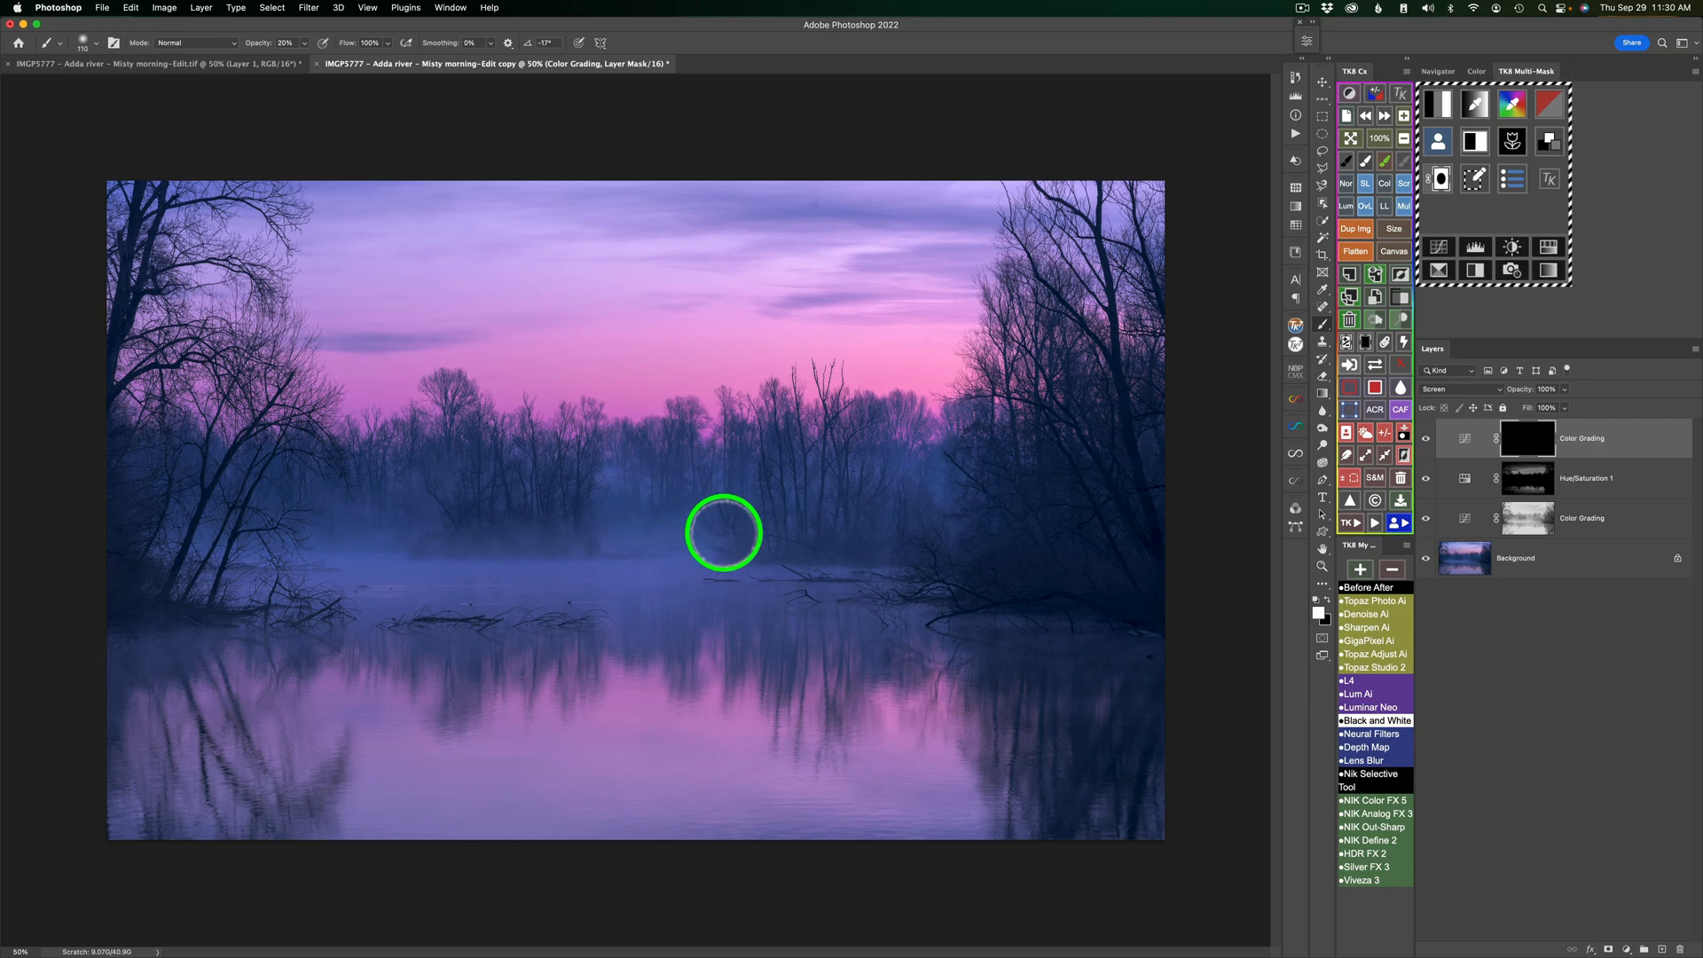
pyautogui.moveTo(712, 533)
pyautogui.mouseDown()
pyautogui.moveTo(811, 528)
pyautogui.moveTo(829, 505)
pyautogui.moveTo(792, 500)
pyautogui.moveTo(841, 510)
pyautogui.moveTo(885, 492)
pyautogui.moveTo(858, 472)
pyautogui.moveTo(901, 463)
pyautogui.moveTo(894, 531)
pyautogui.moveTo(865, 517)
pyautogui.moveTo(958, 477)
pyautogui.moveTo(931, 478)
pyautogui.moveTo(955, 500)
pyautogui.moveTo(951, 469)
pyautogui.moveTo(902, 468)
pyautogui.moveTo(908, 481)
pyautogui.moveTo(867, 494)
pyautogui.mouseUp()
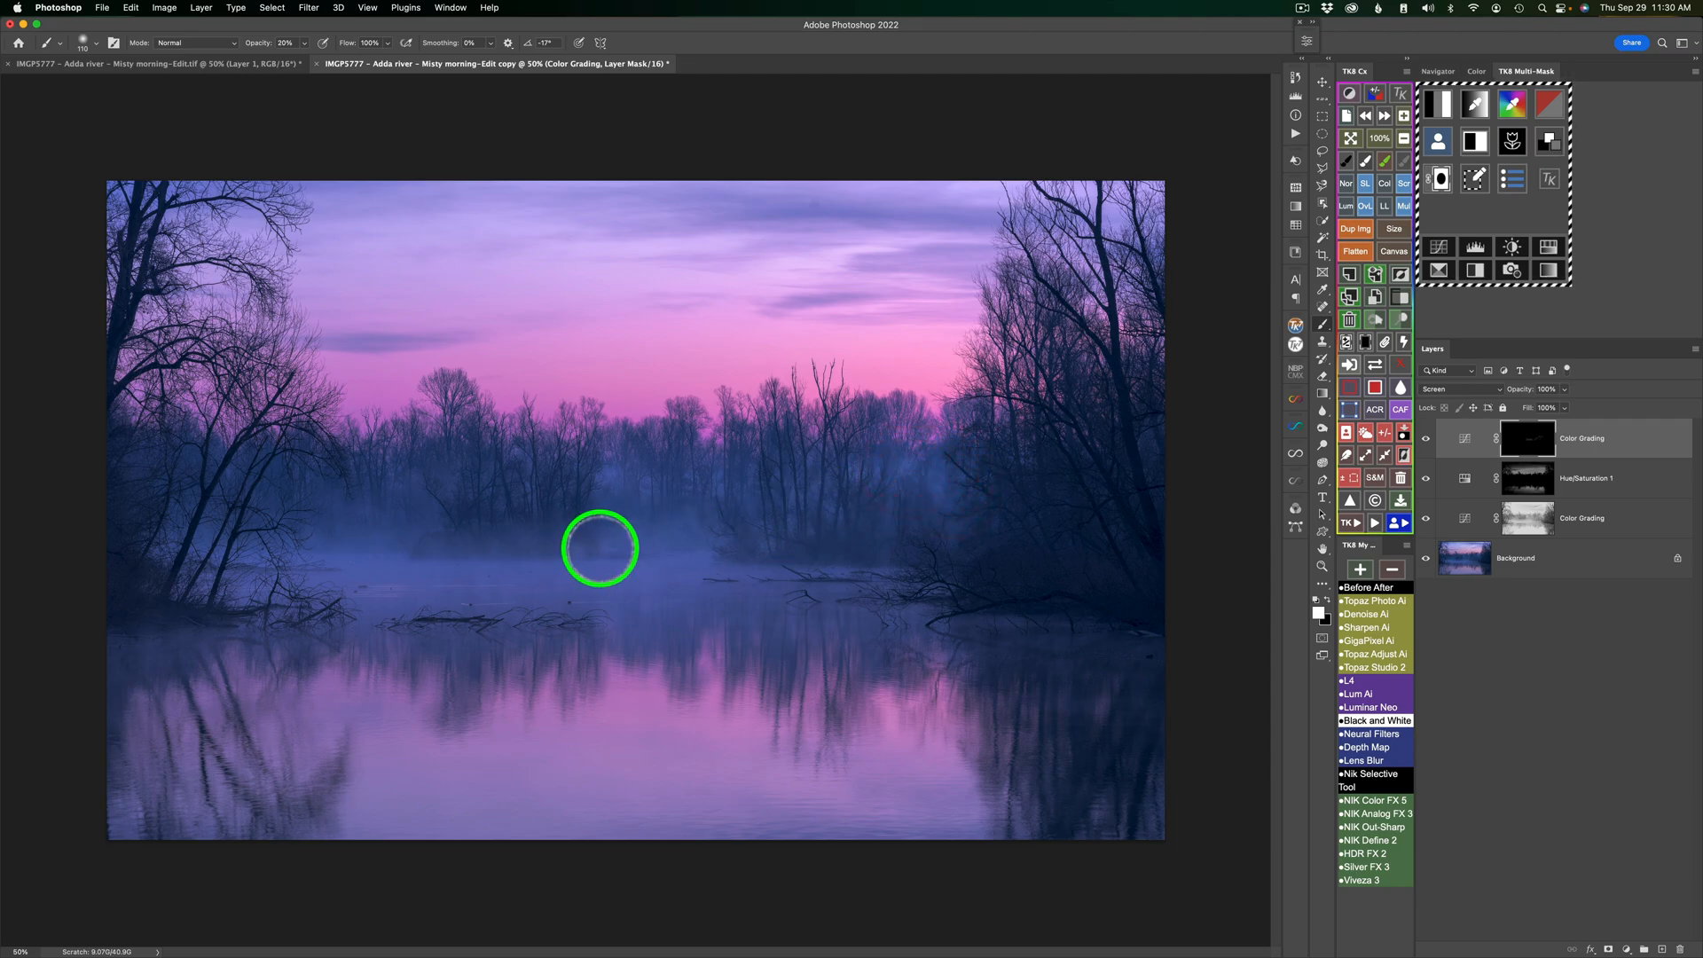
pyautogui.moveTo(429, 554)
pyautogui.mouseDown()
pyautogui.moveTo(483, 566)
pyautogui.moveTo(602, 562)
pyautogui.mouseUp()
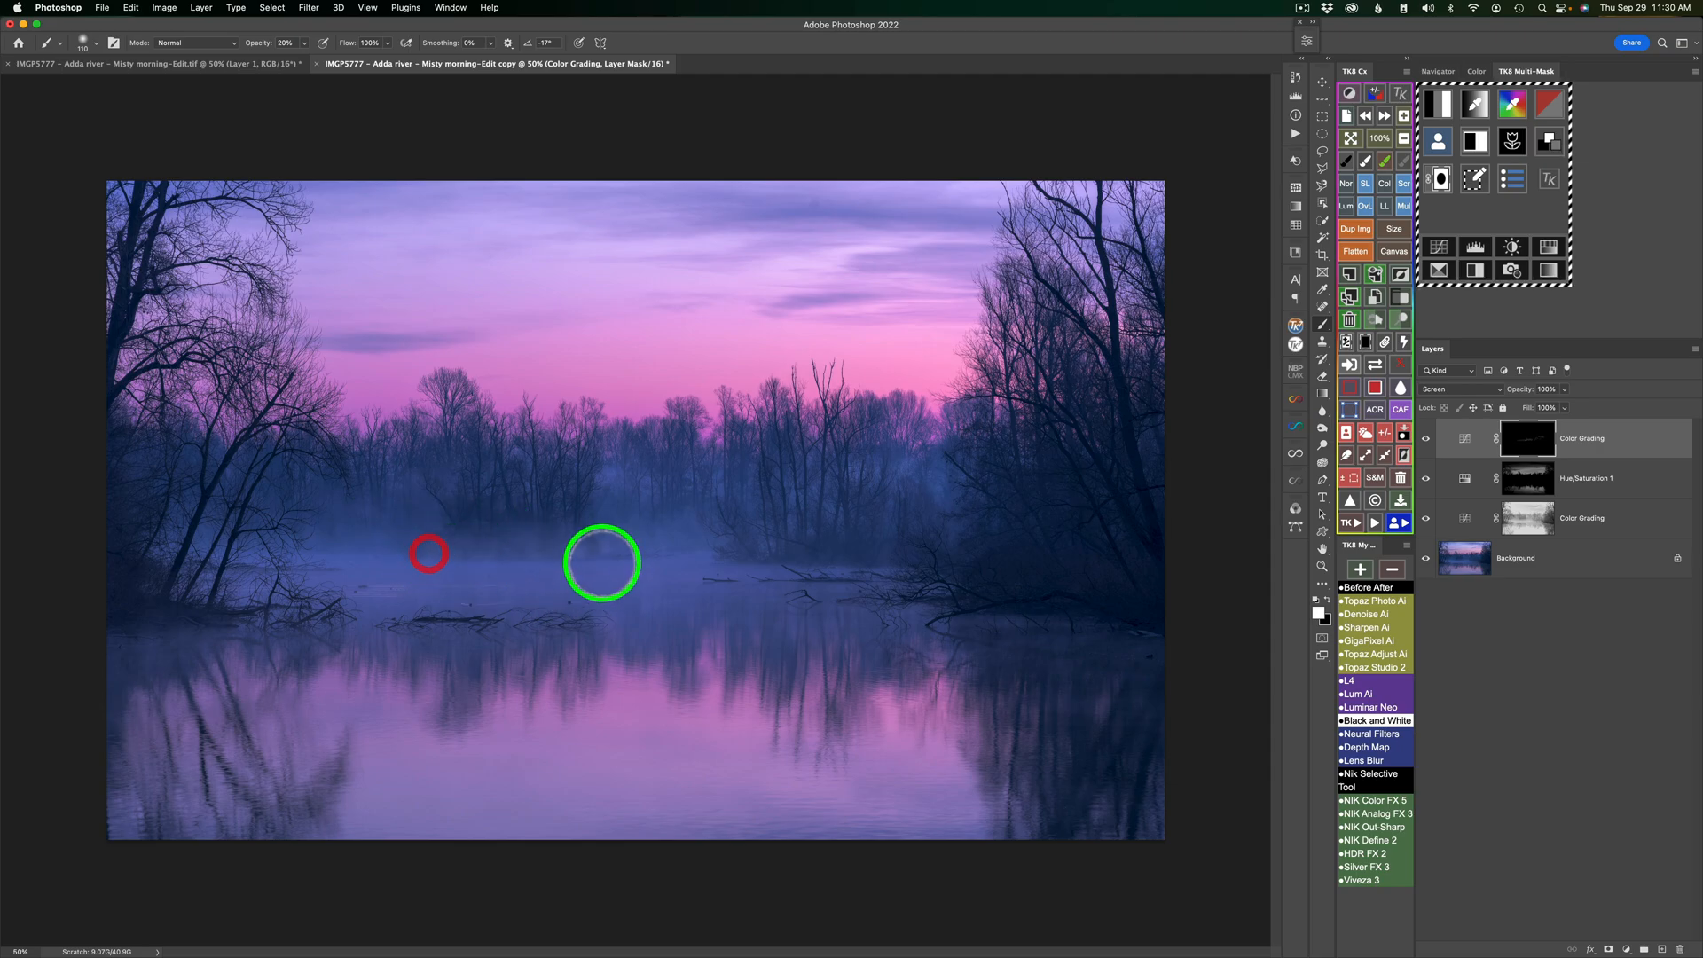
pyautogui.moveTo(448, 552)
pyautogui.mouseDown()
pyautogui.moveTo(762, 518)
pyautogui.moveTo(707, 549)
pyautogui.moveTo(666, 529)
pyautogui.moveTo(615, 547)
pyautogui.moveTo(642, 560)
pyautogui.moveTo(686, 514)
pyautogui.moveTo(738, 543)
pyautogui.moveTo(701, 544)
pyautogui.moveTo(704, 559)
pyautogui.moveTo(758, 558)
pyautogui.moveTo(778, 547)
pyautogui.moveTo(763, 527)
pyautogui.moveTo(816, 530)
pyautogui.mouseUp()
pyautogui.moveTo(803, 533); pyautogui.dragTo(807, 542)
pyautogui.moveTo(814, 532); pyautogui.dragTo(767, 536)
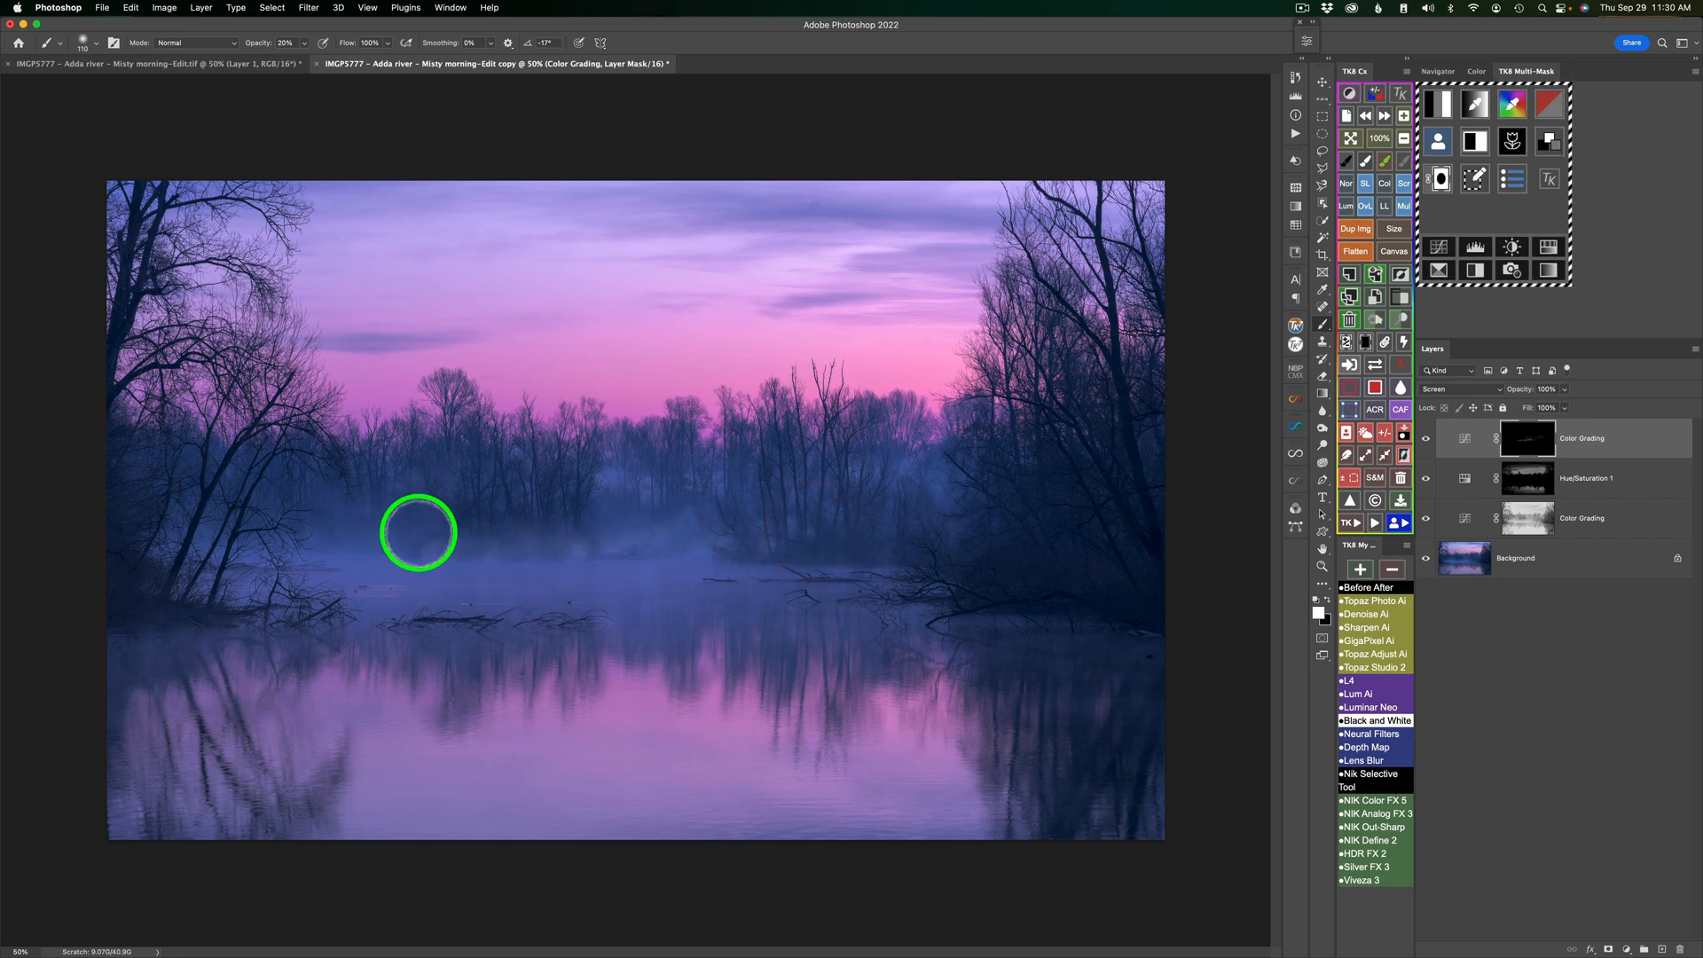
pyautogui.moveTo(398, 530)
pyautogui.mouseDown()
pyautogui.moveTo(440, 528)
pyautogui.moveTo(401, 550)
pyautogui.moveTo(336, 543)
pyautogui.moveTo(377, 547)
pyautogui.moveTo(378, 523)
pyautogui.moveTo(320, 506)
pyautogui.moveTo(384, 490)
pyautogui.moveTo(340, 550)
pyautogui.moveTo(312, 533)
pyautogui.moveTo(258, 562)
pyautogui.moveTo(216, 558)
pyautogui.moveTo(214, 527)
pyautogui.moveTo(184, 538)
pyautogui.moveTo(179, 516)
pyautogui.moveTo(211, 457)
pyautogui.moveTo(231, 465)
pyautogui.moveTo(144, 460)
pyautogui.mouseUp()
pyautogui.click(152, 473)
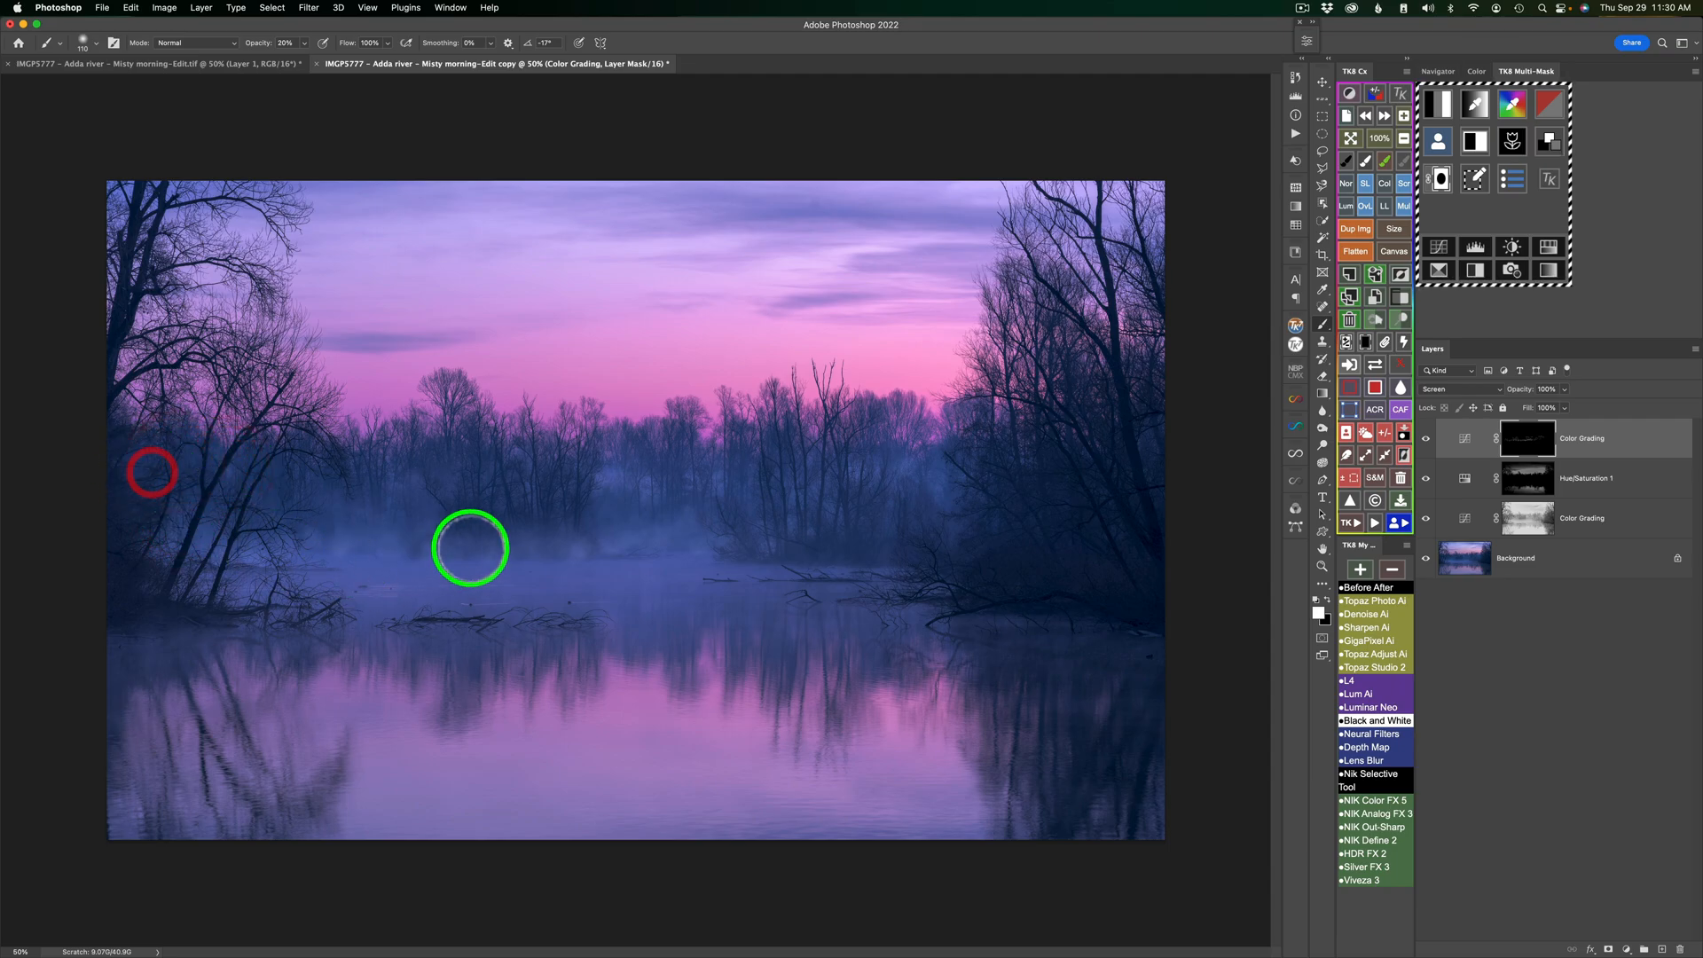
pyautogui.click(741, 543)
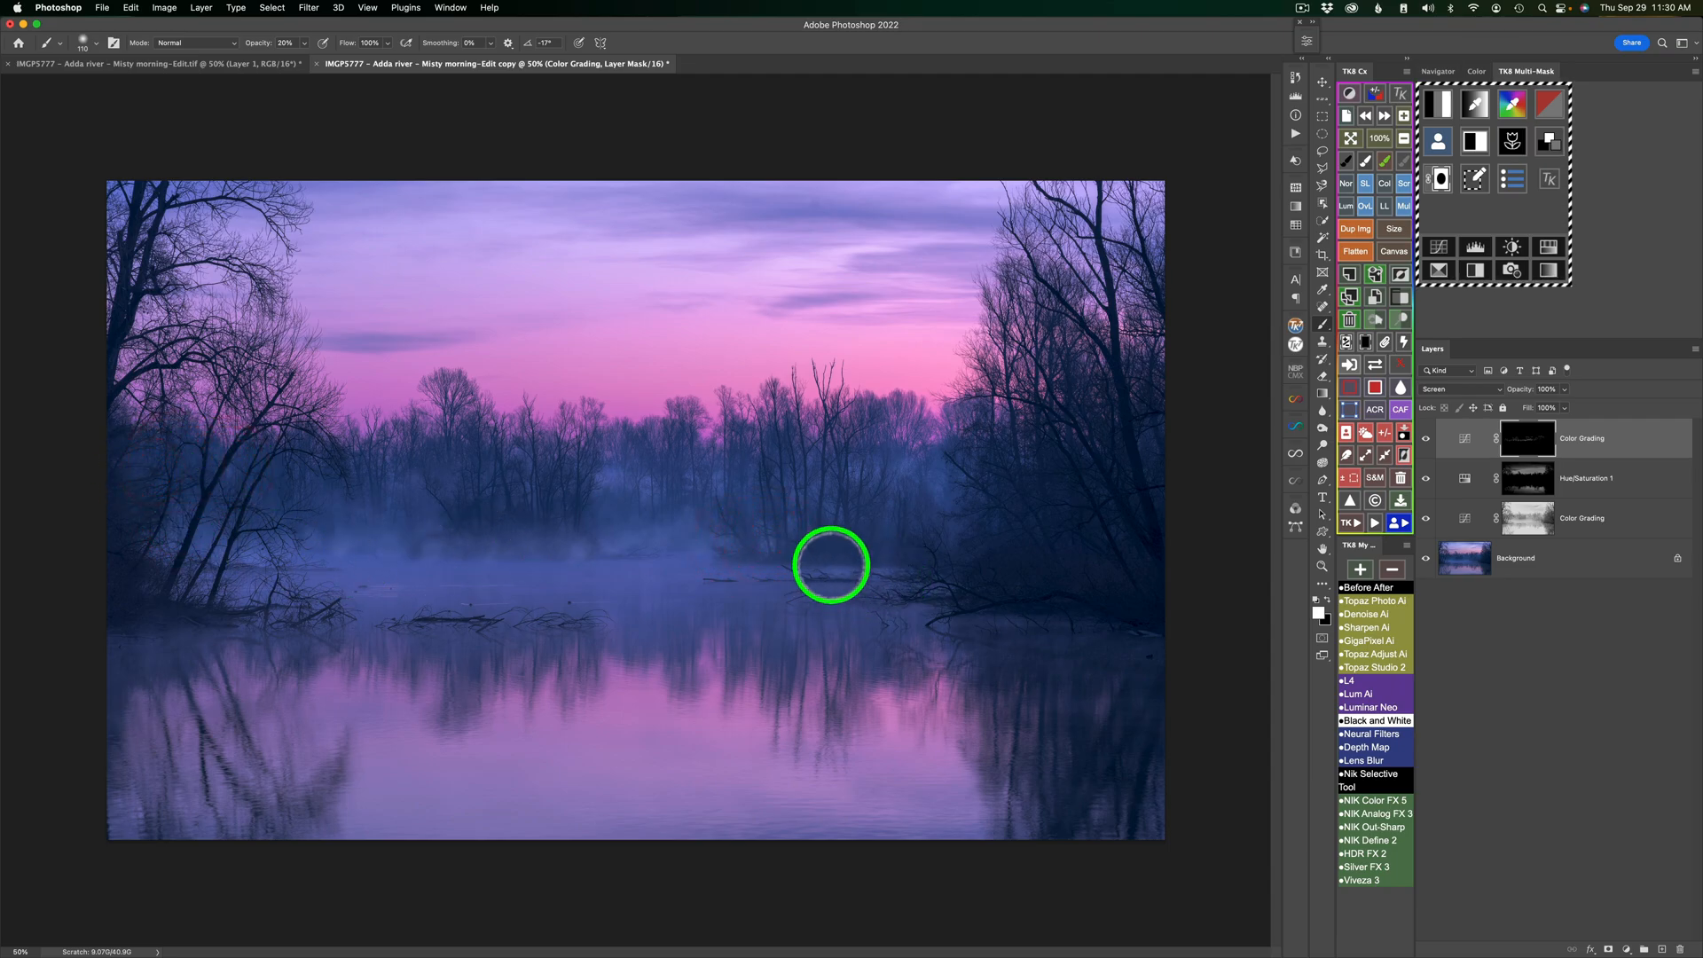
pyautogui.click(709, 564)
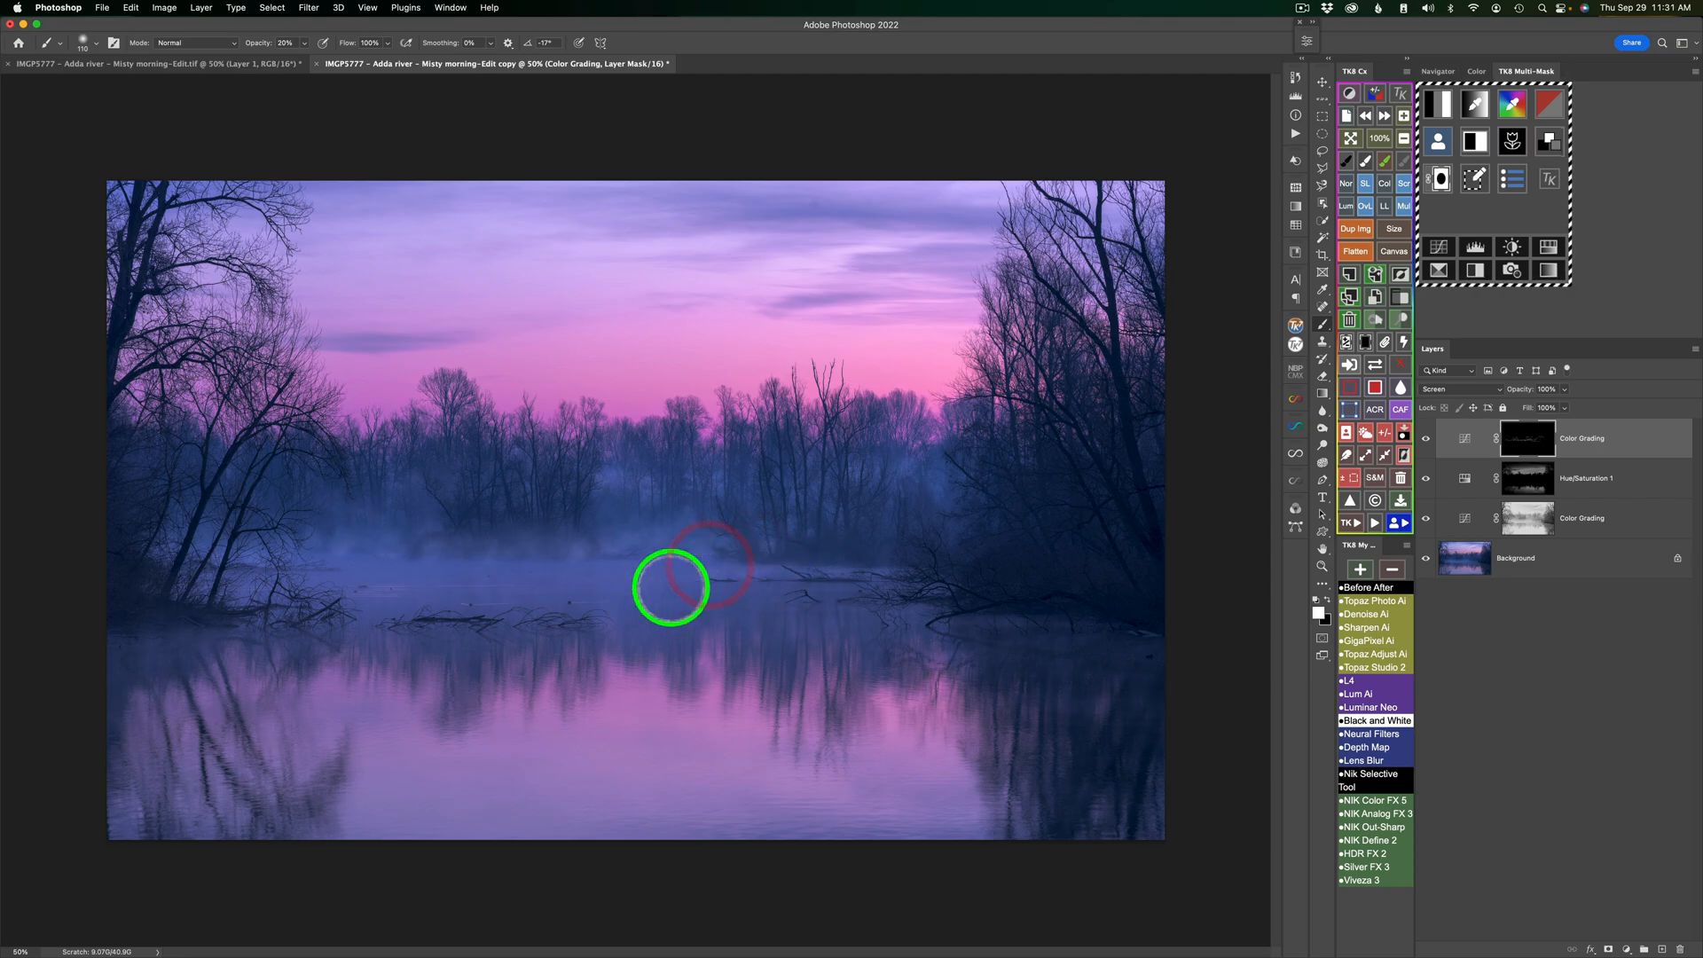
pyautogui.click(434, 555)
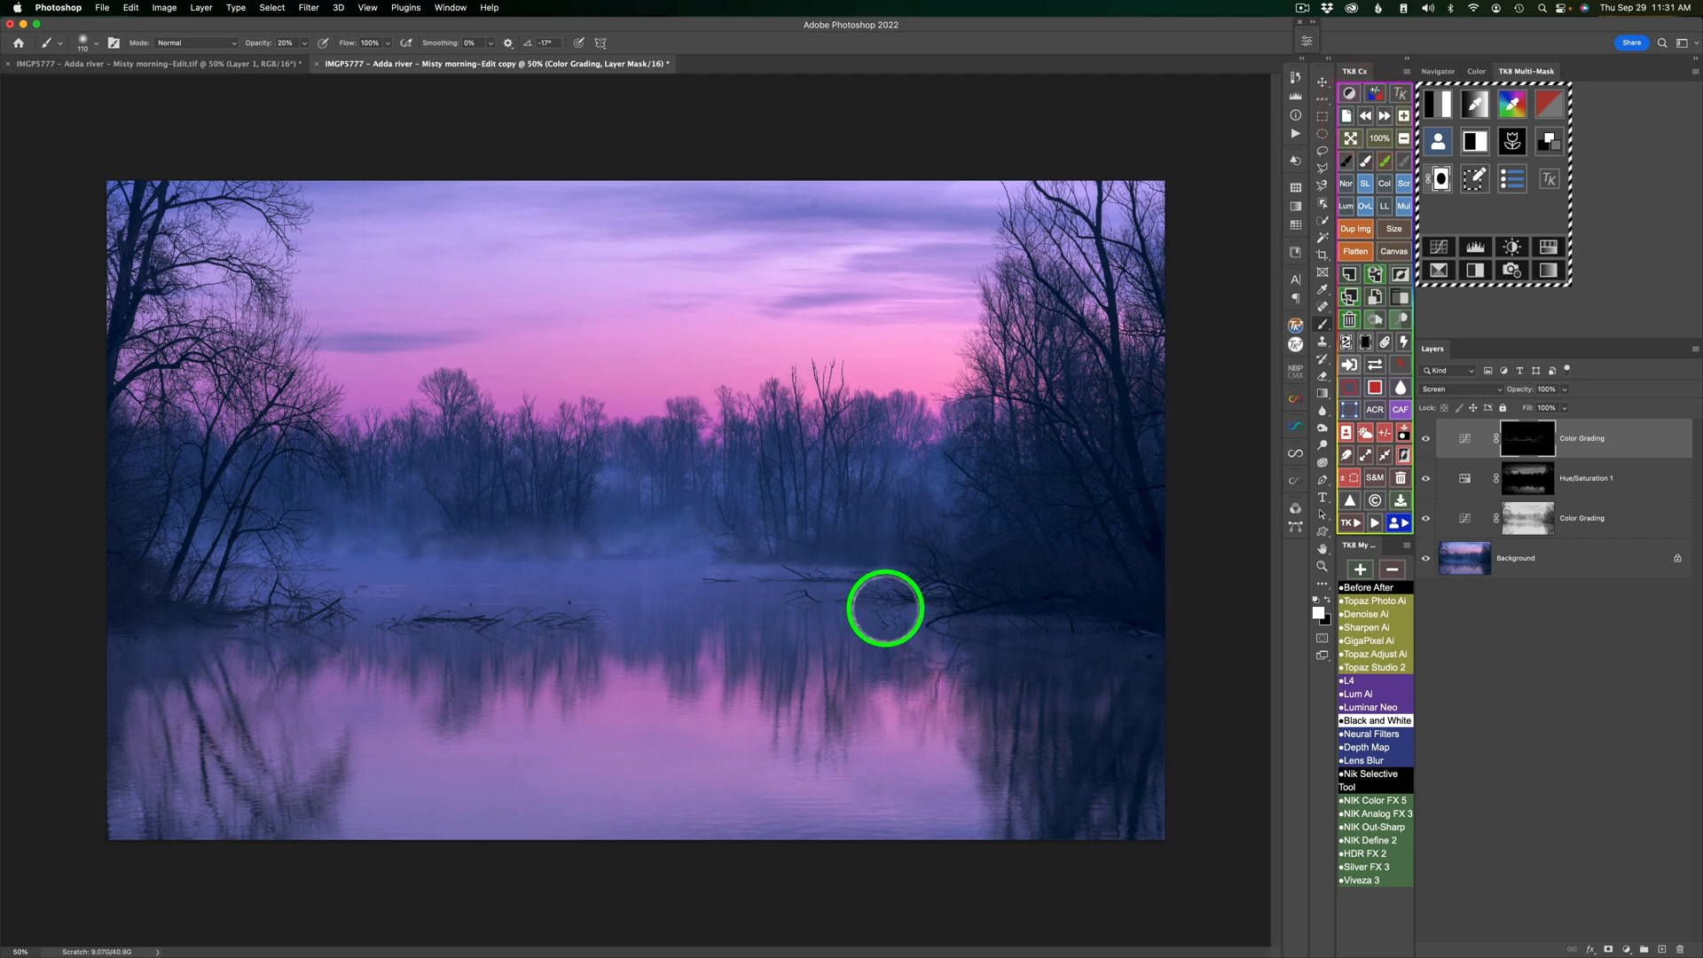
# - Lower the brush opacity to 10% and softly paint white over the mist around the fallen branches and across the water
pyautogui.press('1')
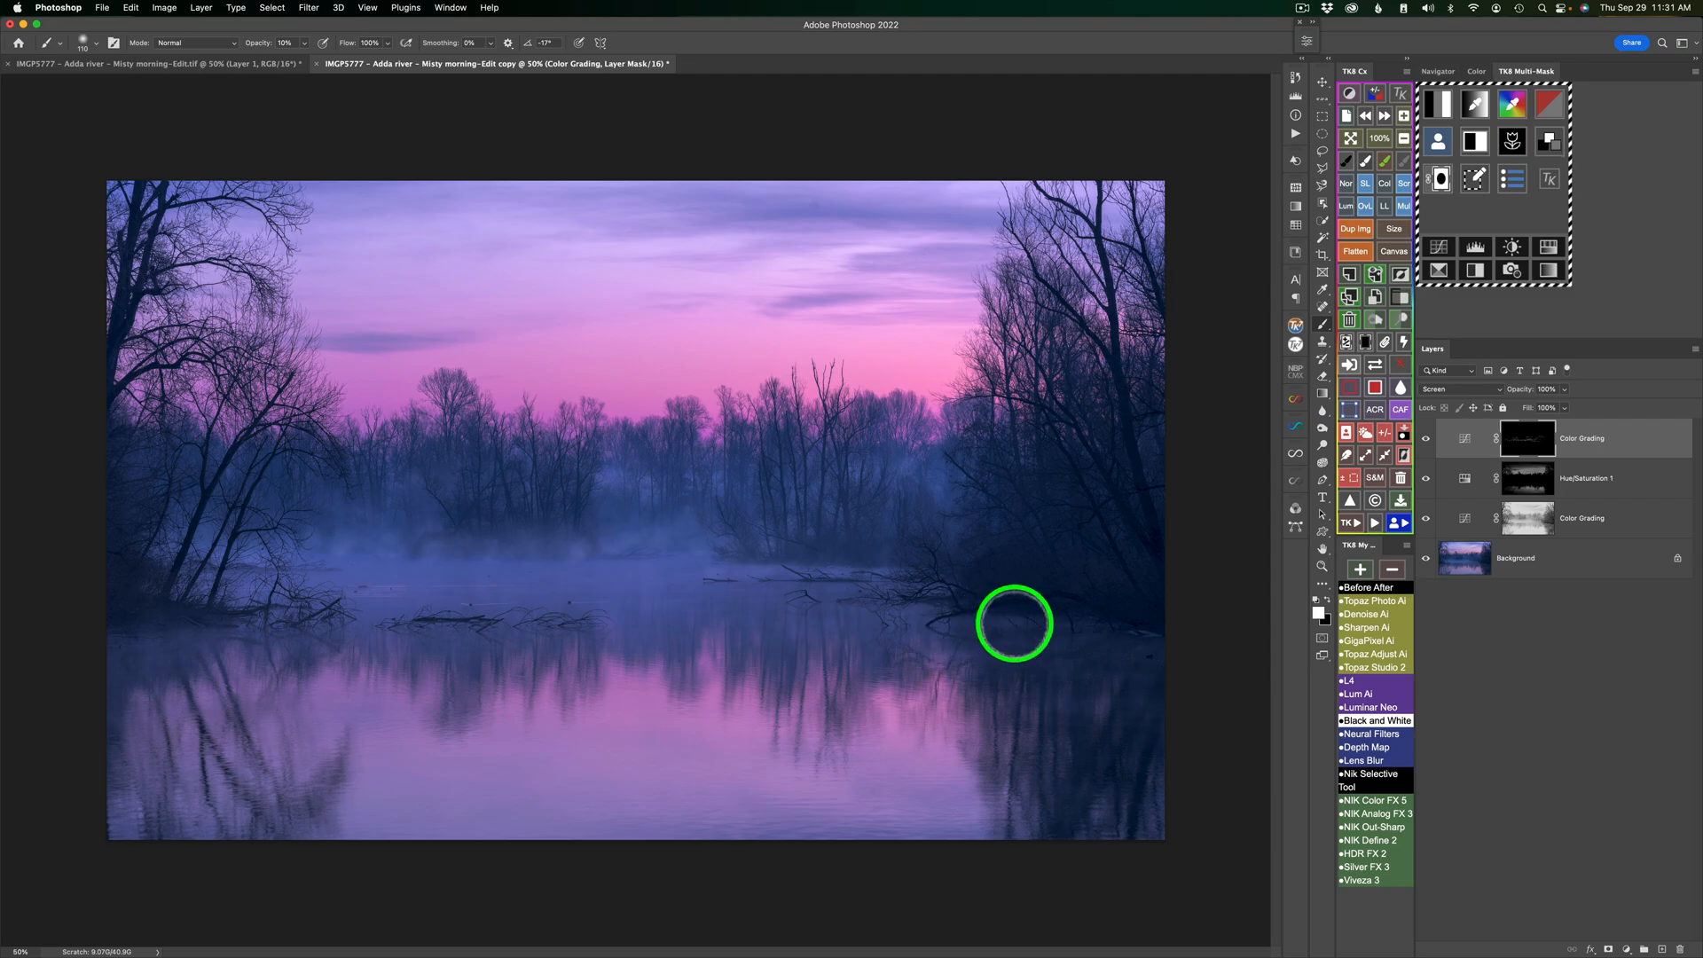
pyautogui.moveTo(978, 620); pyautogui.dragTo(1003, 615)
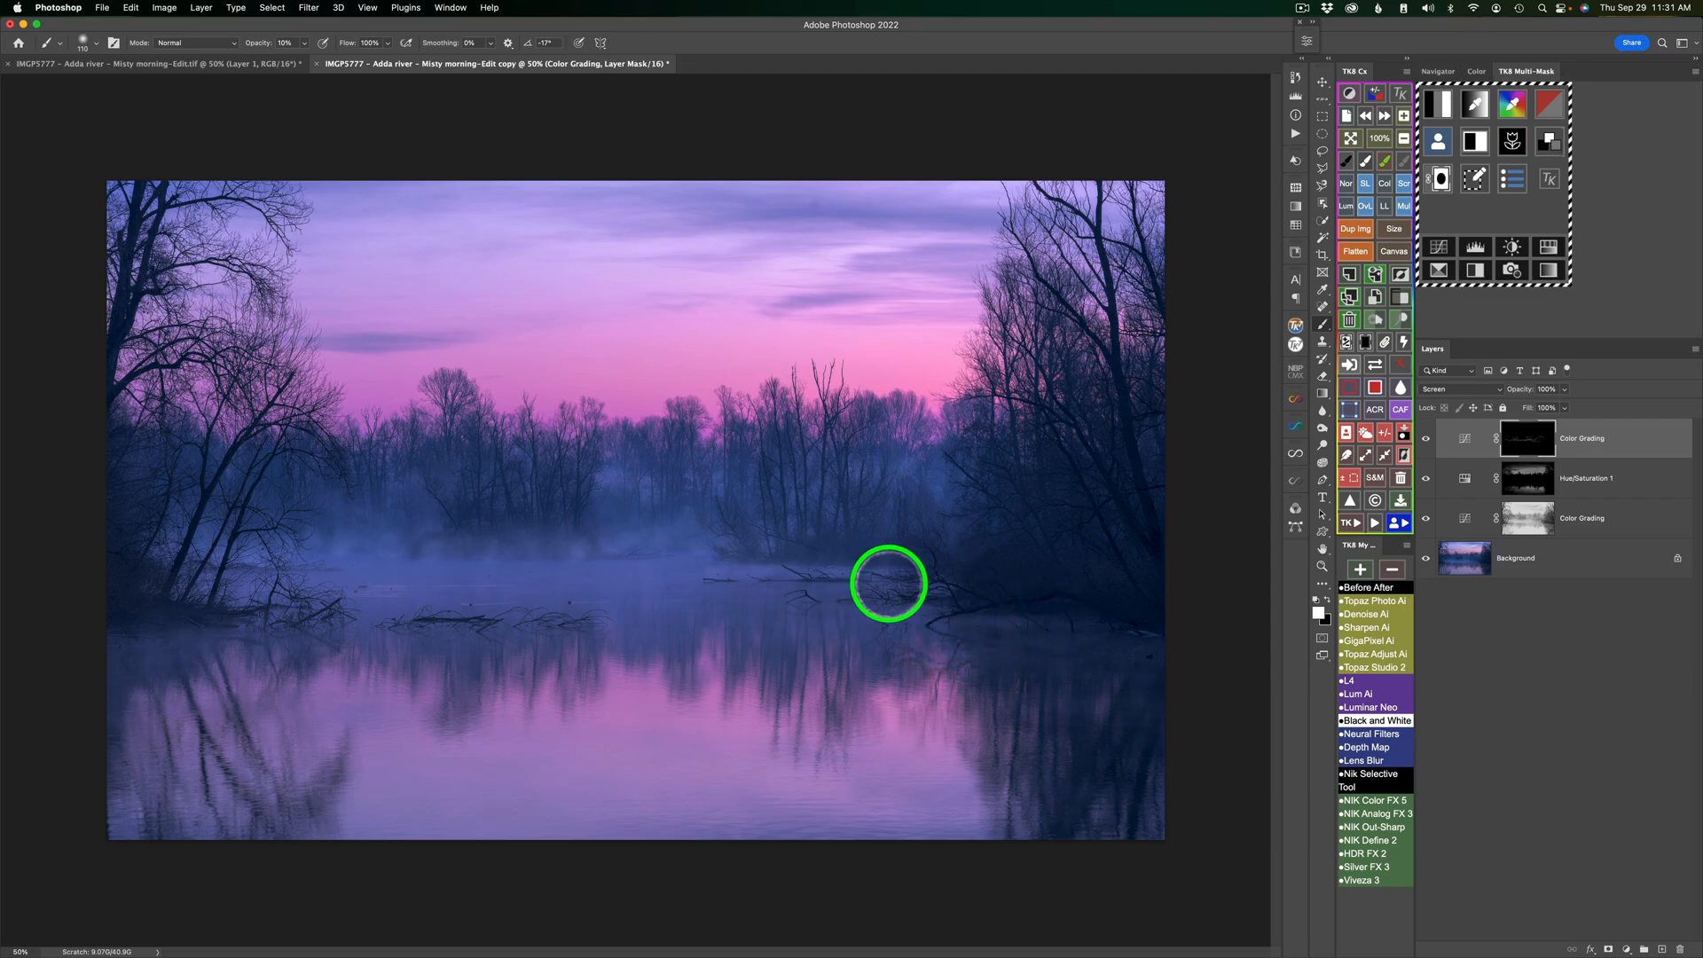
pyautogui.moveTo(897, 582); pyautogui.dragTo(874, 589)
pyautogui.moveTo(860, 580)
pyautogui.mouseDown()
pyautogui.moveTo(936, 632)
pyautogui.moveTo(830, 623)
pyautogui.mouseUp()
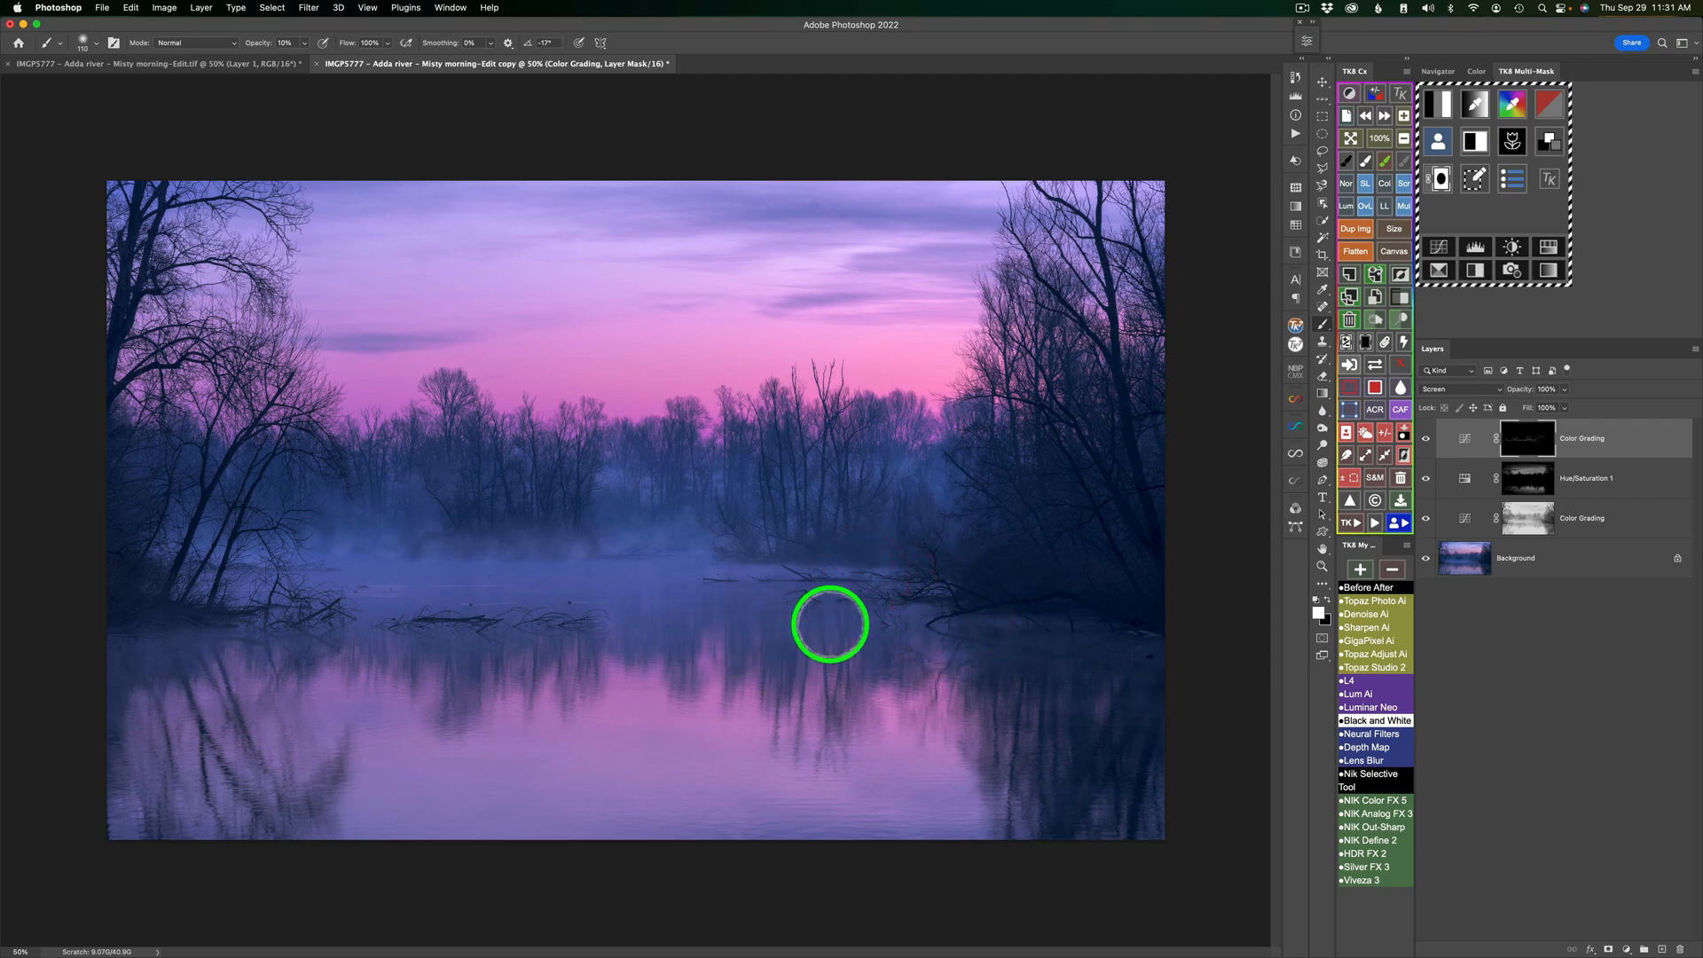
pyautogui.moveTo(666, 577)
pyautogui.mouseDown()
pyautogui.moveTo(685, 579)
pyautogui.moveTo(622, 575)
pyautogui.moveTo(711, 570)
pyautogui.mouseUp()
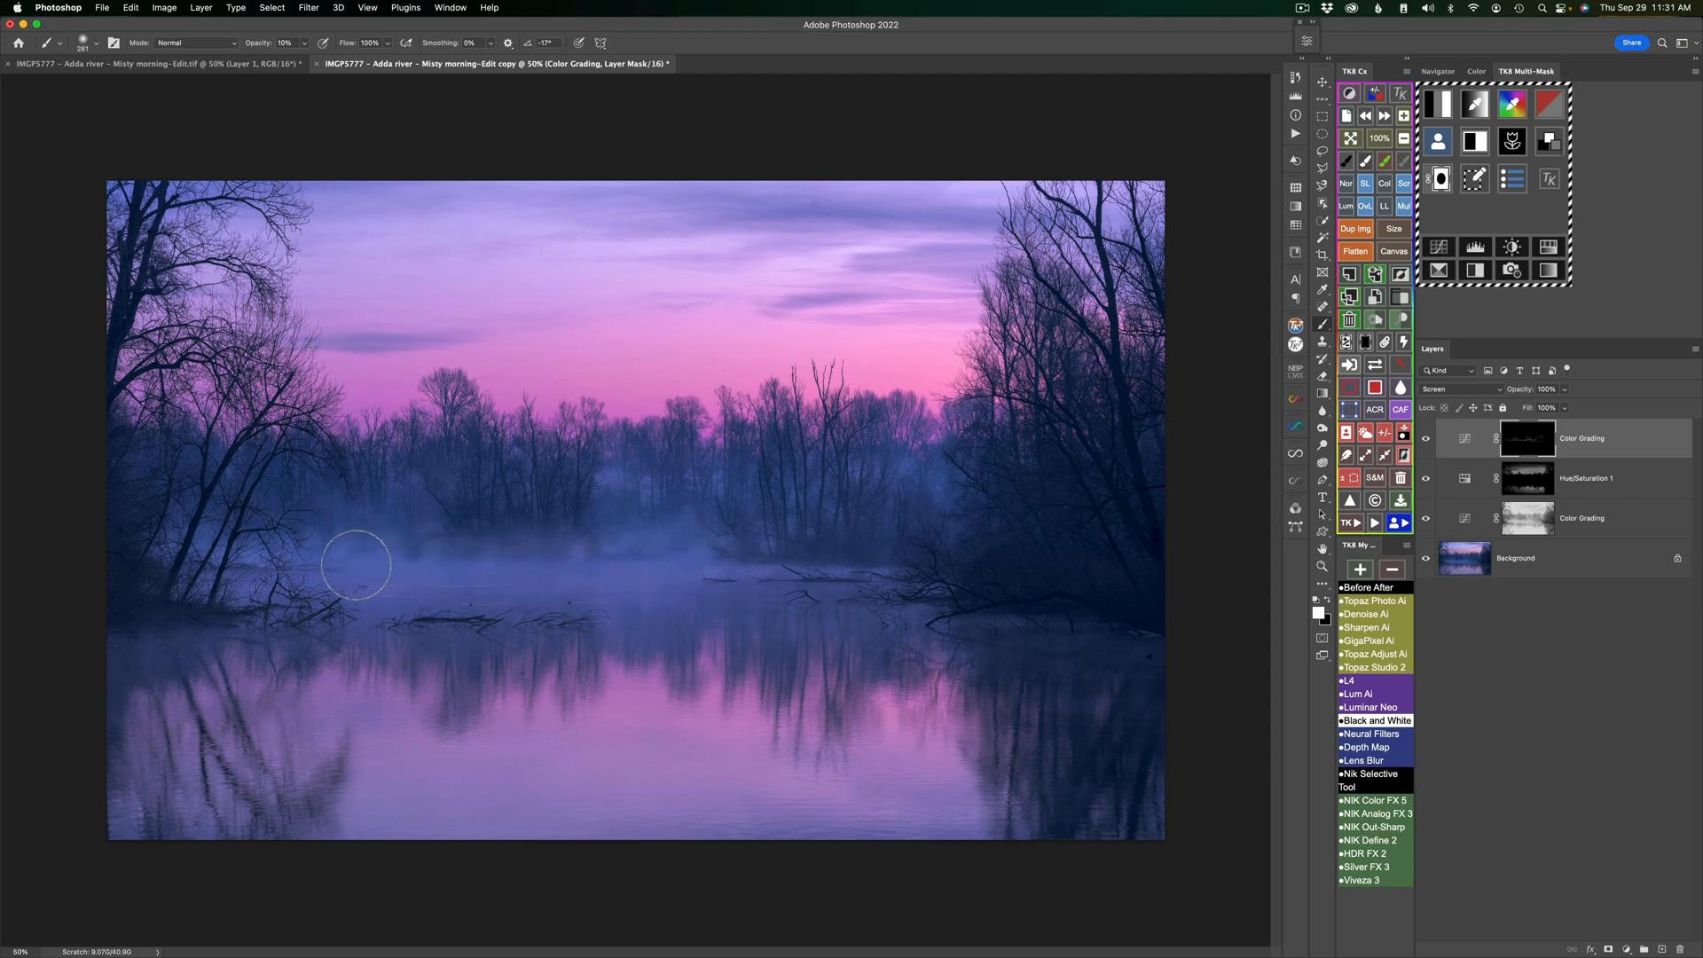
pyautogui.moveTo(355, 565); pyautogui.dragTo(347, 597)
pyautogui.moveTo(722, 591); pyautogui.dragTo(740, 571)
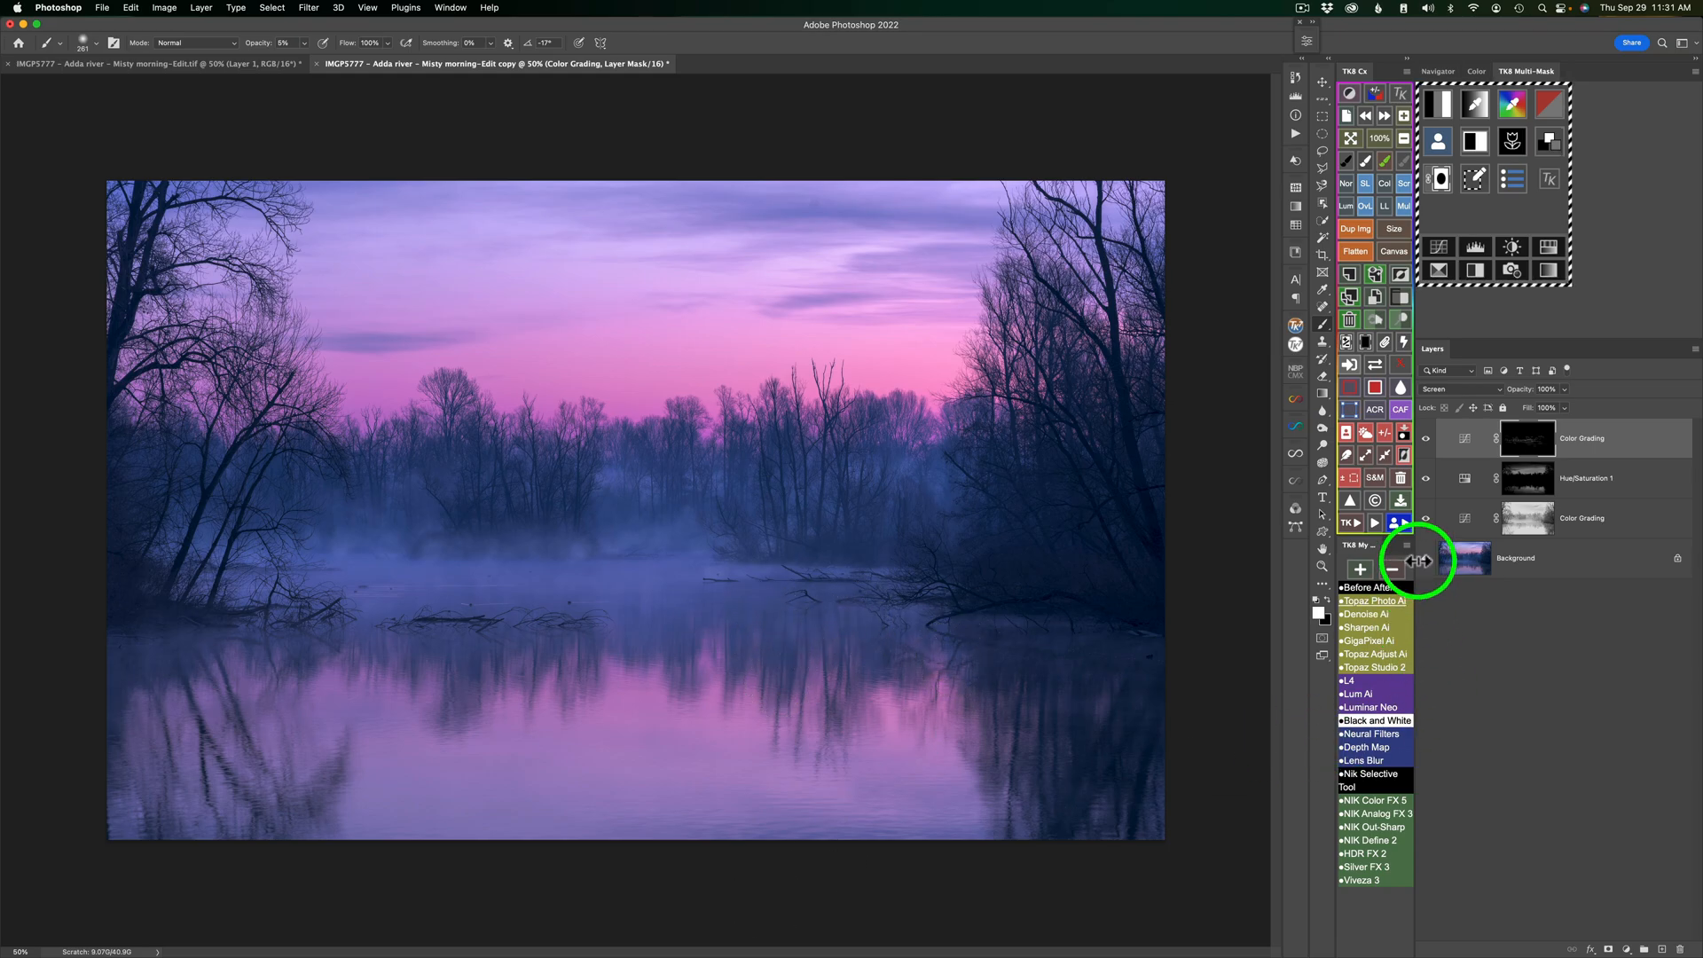
# - Compare the image with and without the upper Color Grading layer to examine the brightened mist
pyautogui.click(1426, 439)
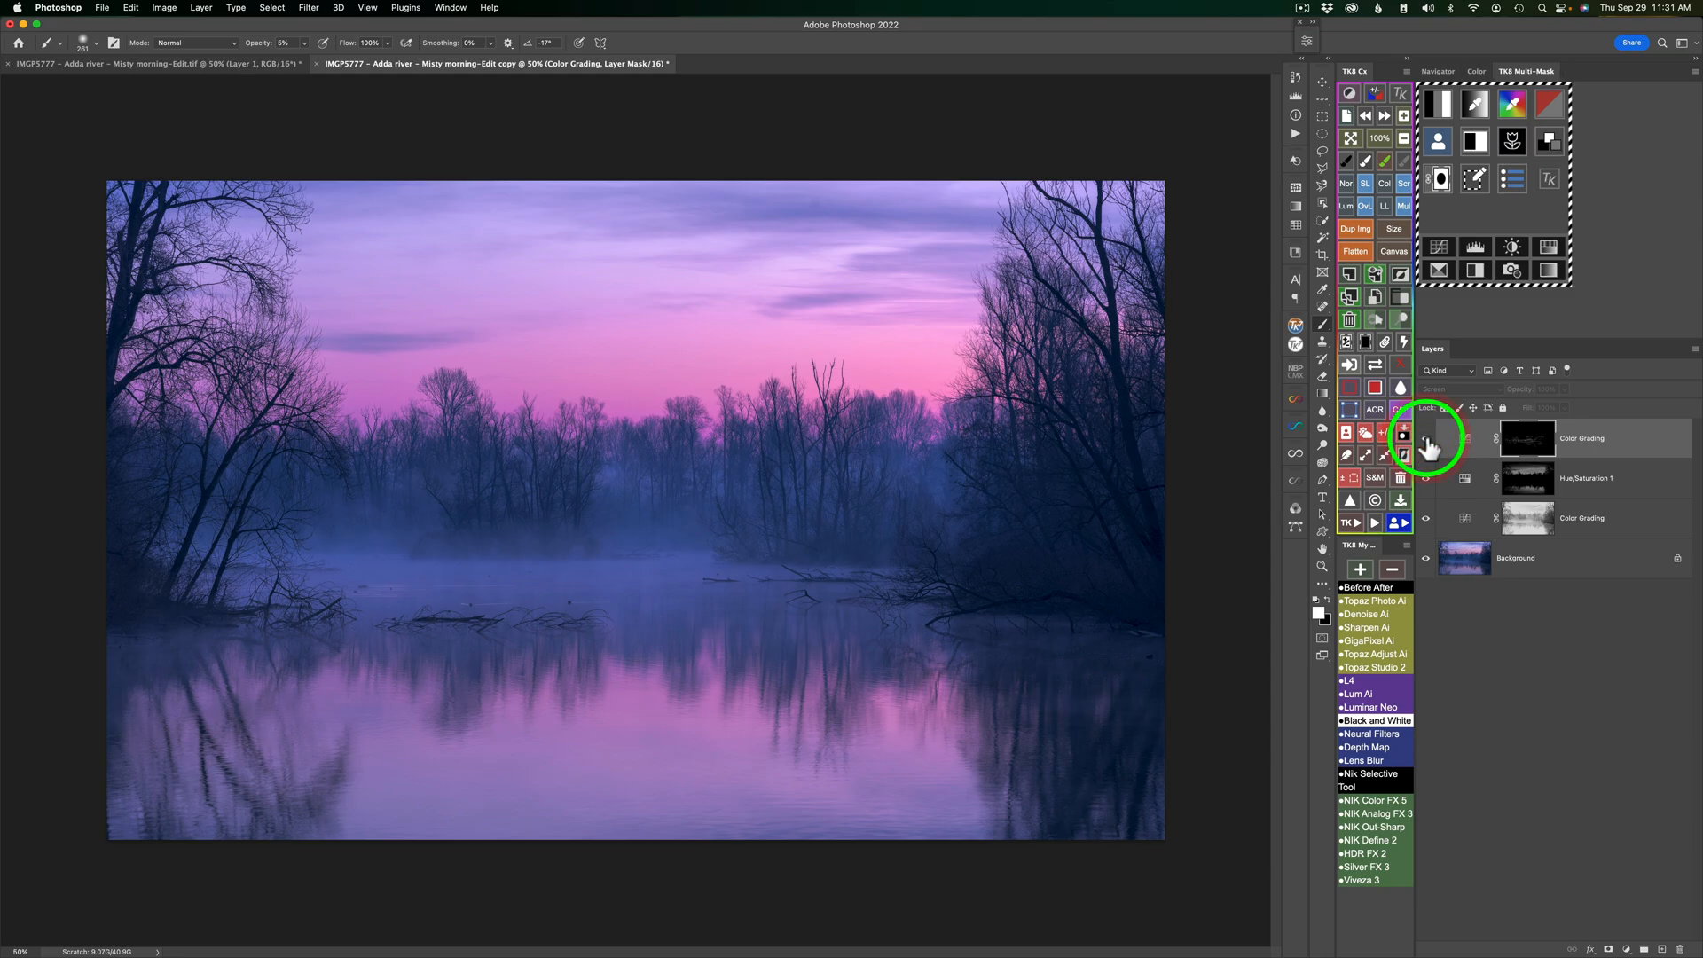
pyautogui.click(1427, 441)
pyautogui.click(1427, 439)
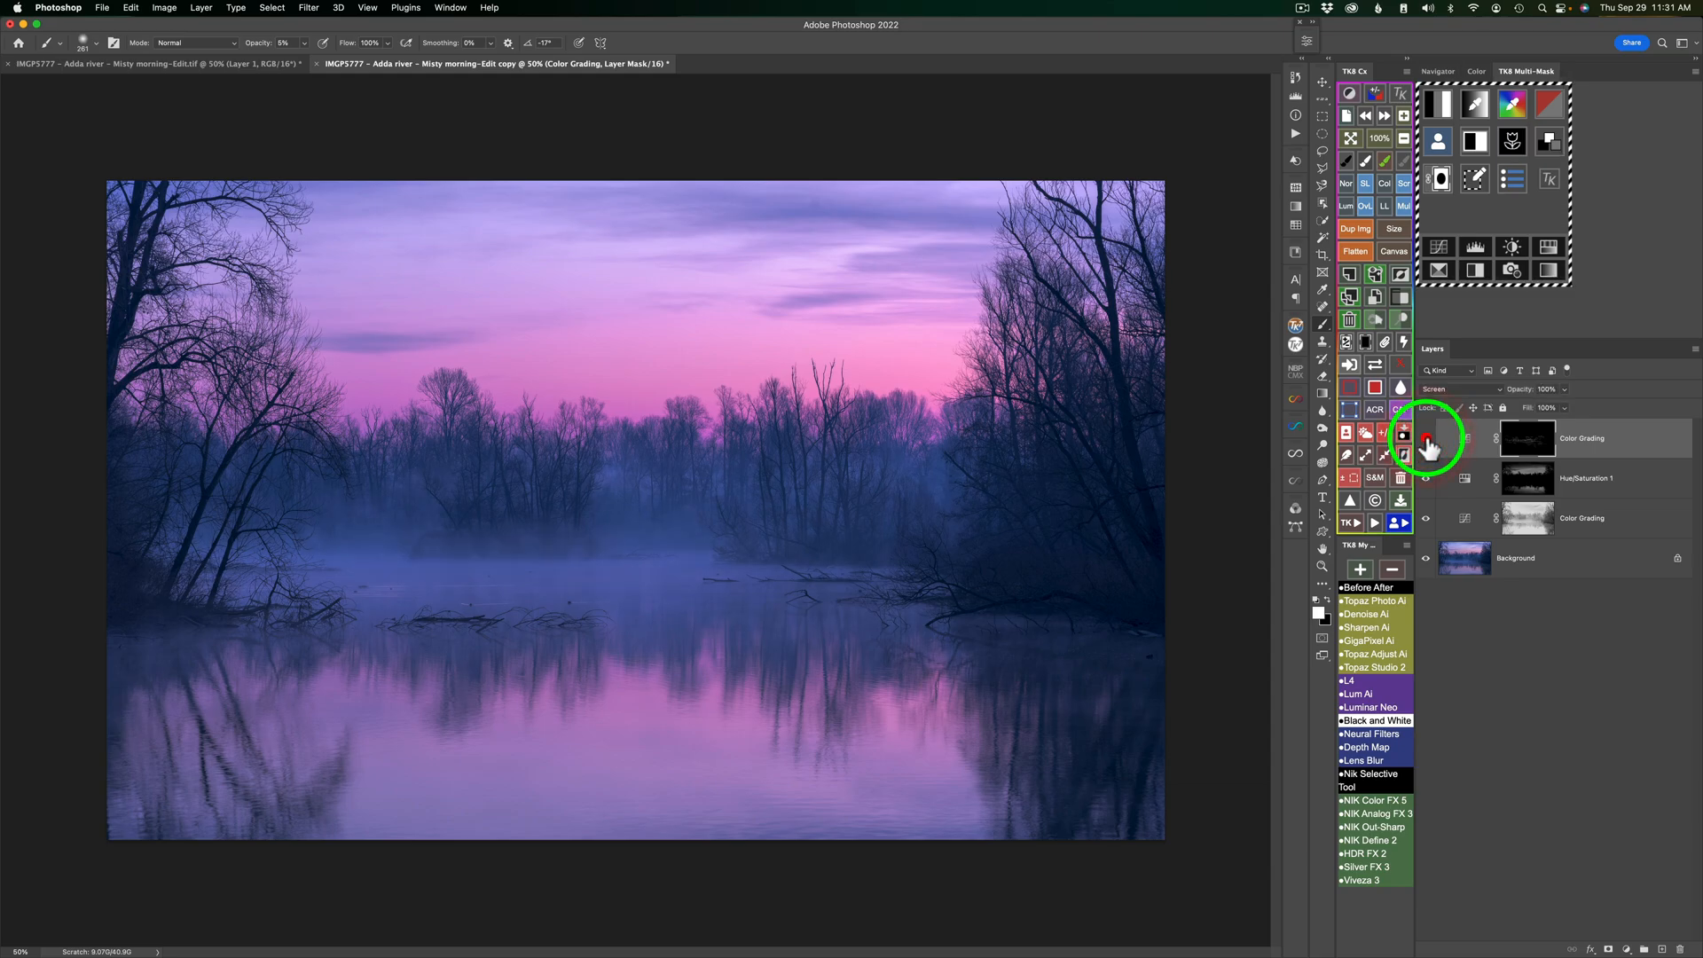
pyautogui.click(1427, 440)
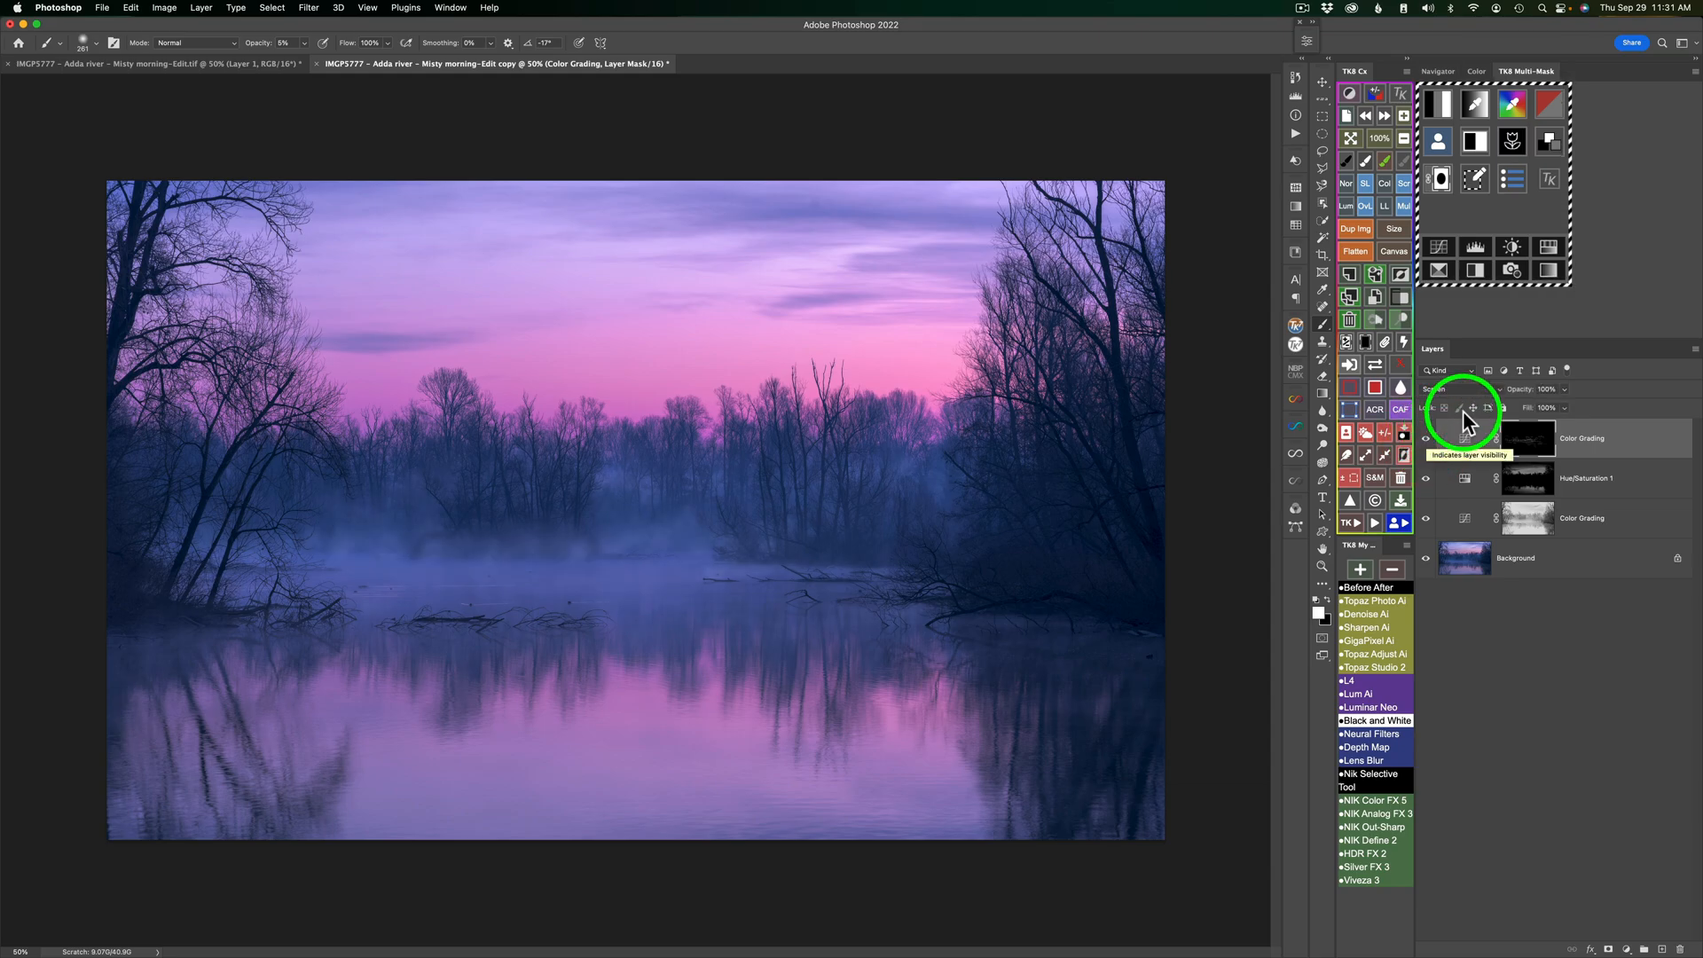
# - Reduce the upper Color Grading layer's opacity to 88% and compare the image with and without it
pyautogui.moveTo(1529, 396); pyautogui.dragTo(1362, 390)
pyautogui.click(1363, 389)
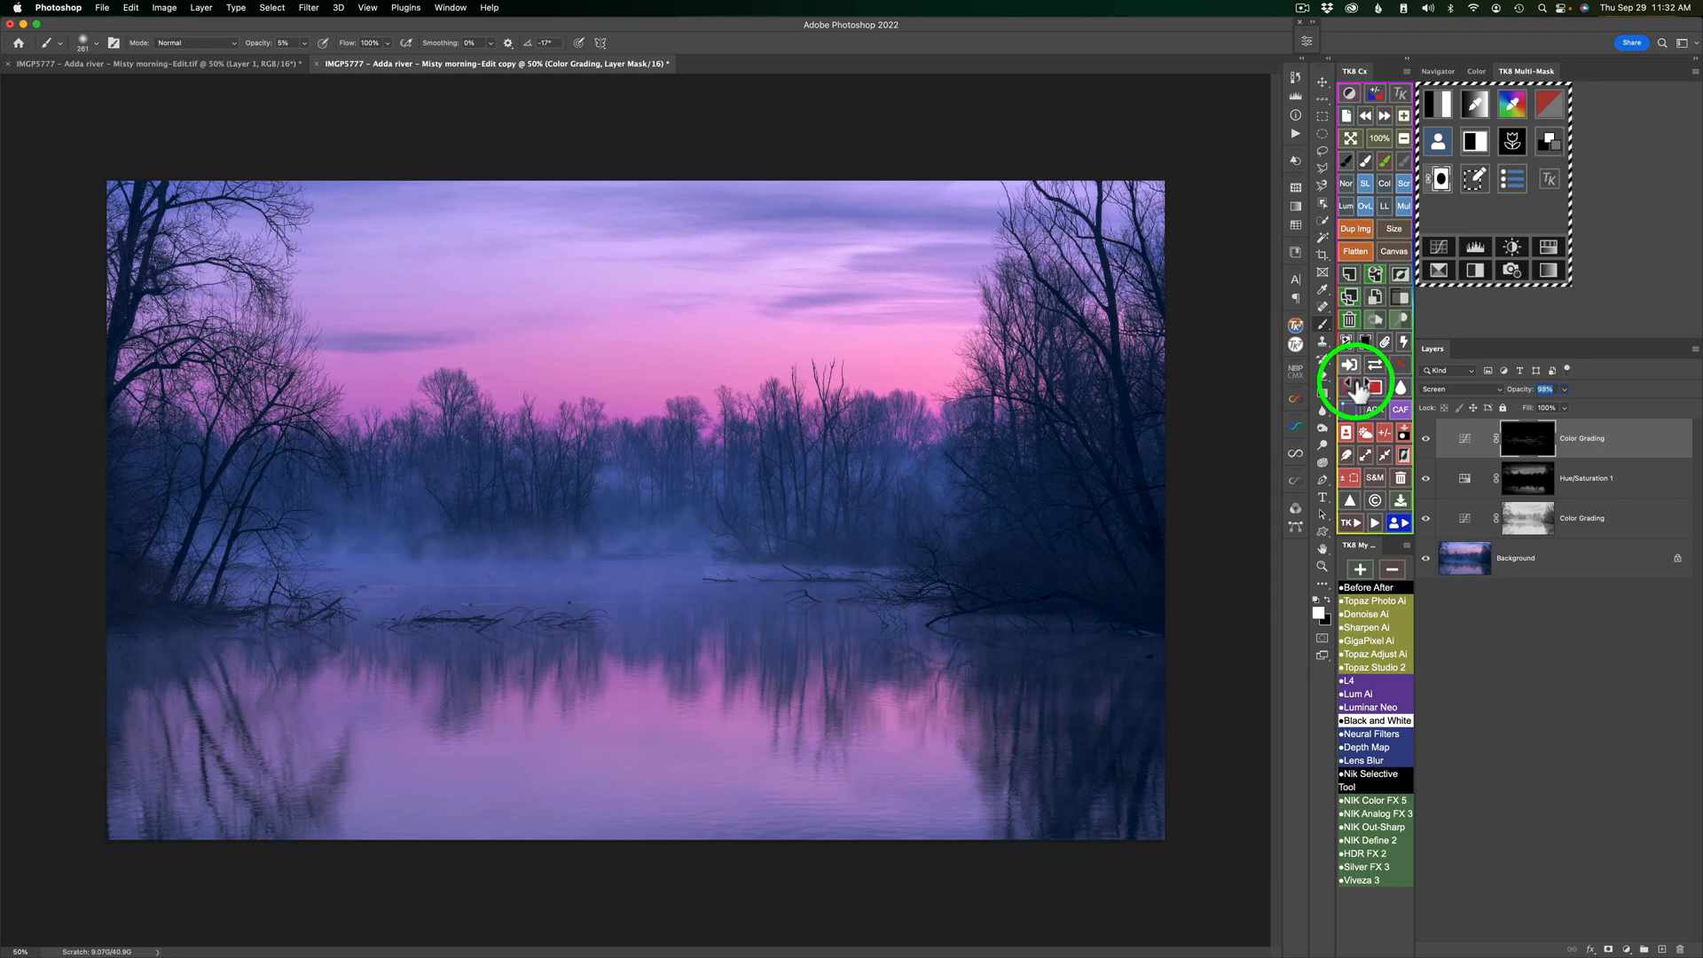
pyautogui.moveTo(1284, 387); pyautogui.dragTo(1346, 391)
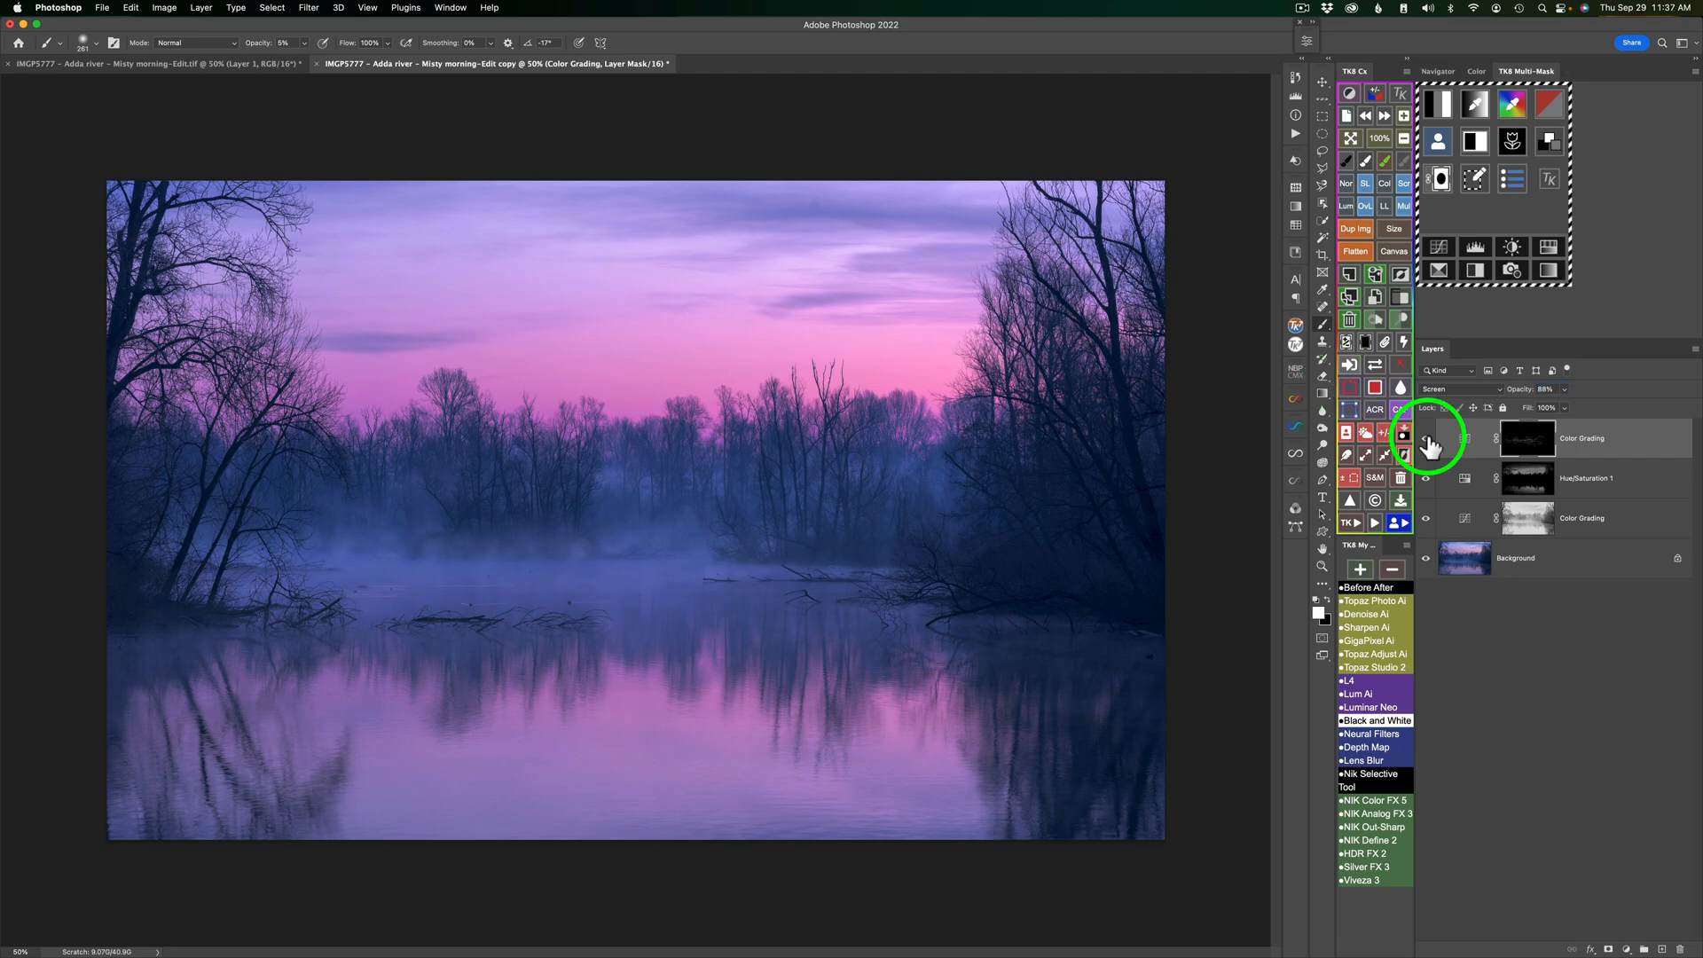
pyautogui.click(1427, 439)
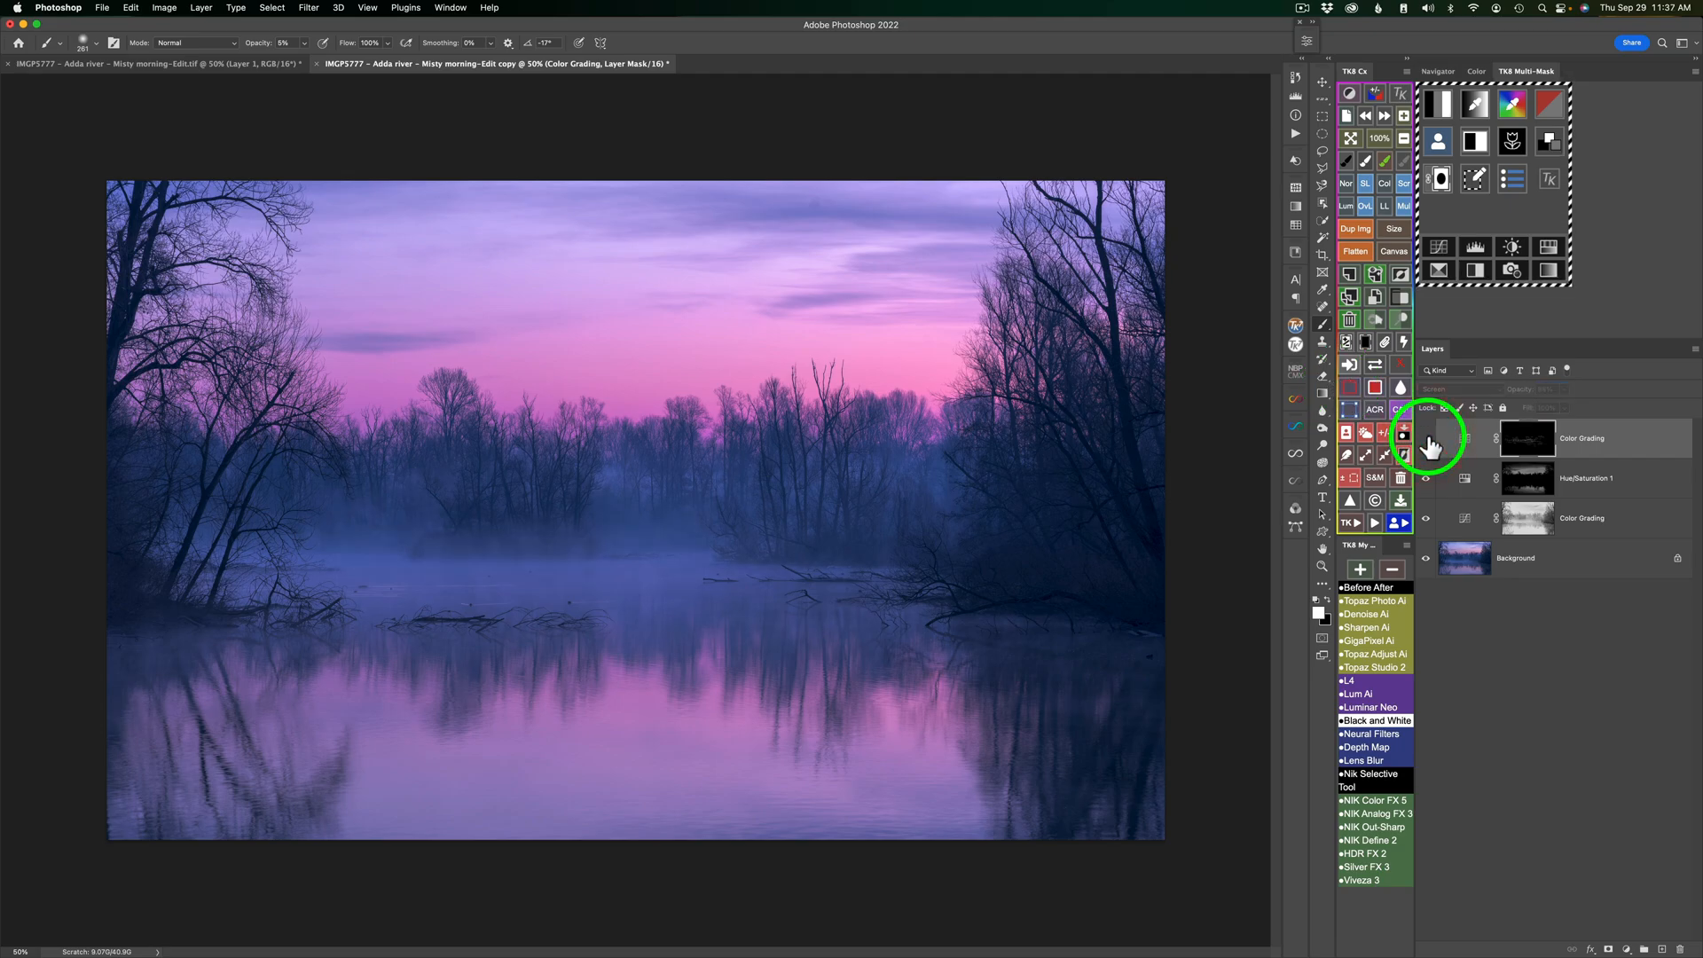
pyautogui.click(1427, 438)
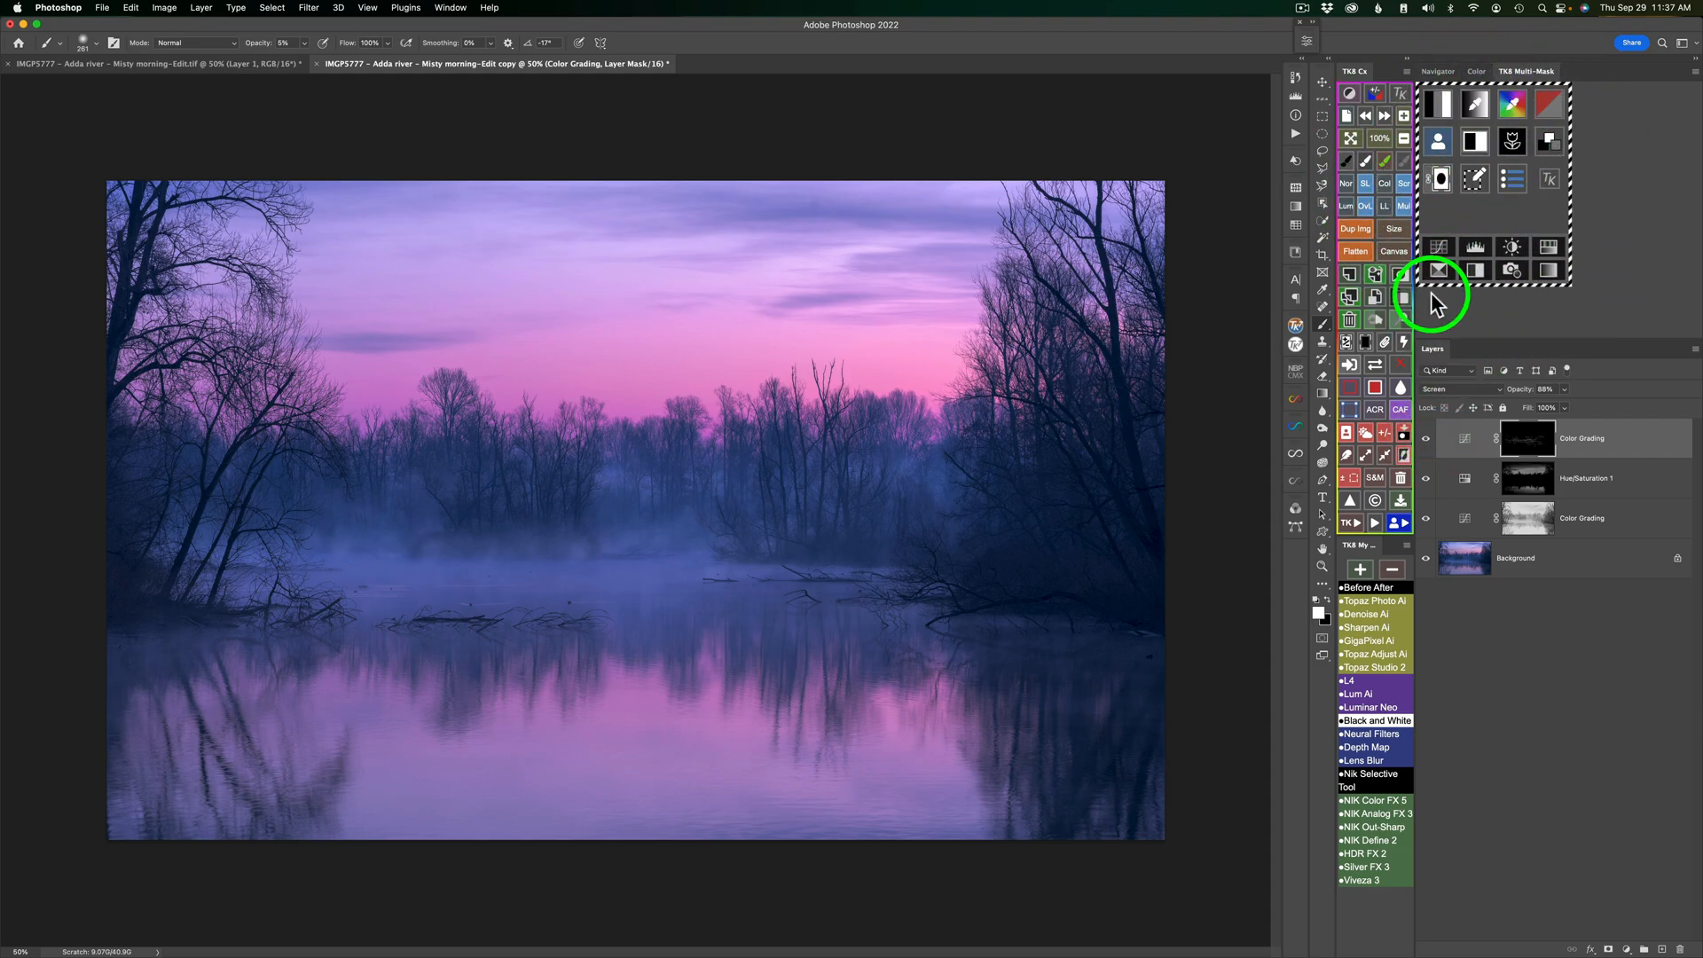
# - Release the painting selection and add a Curves layer with a black mask and Multiply blending
pyautogui.click(1385, 431)
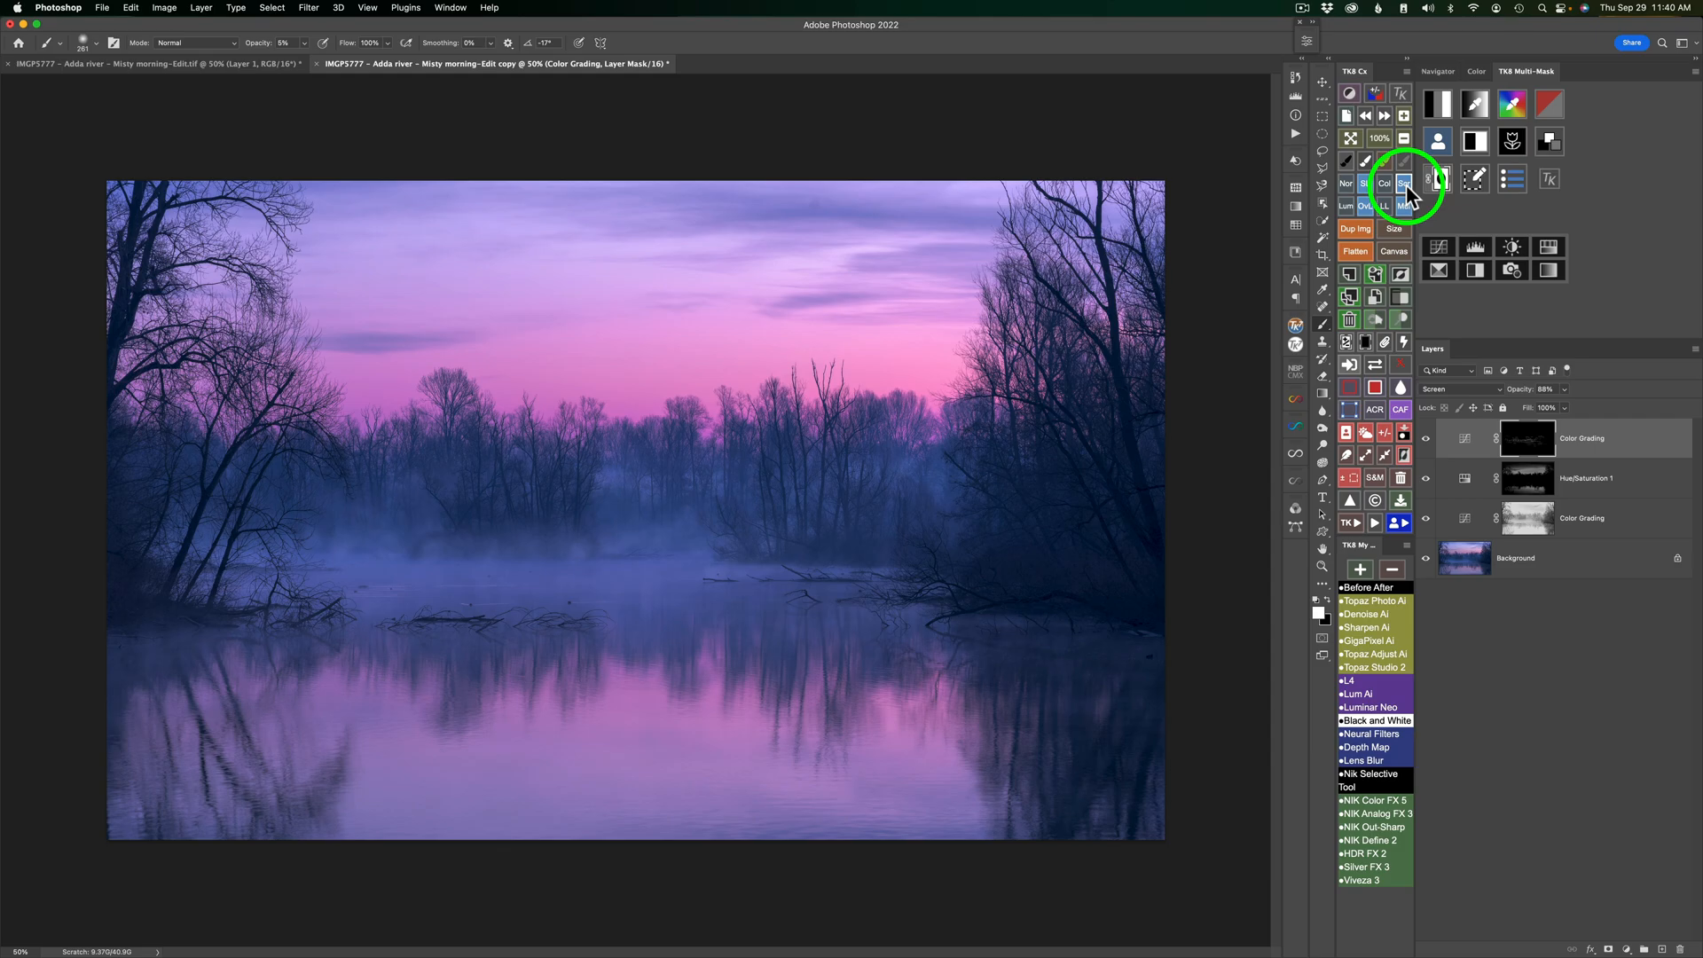
pyautogui.press('v')
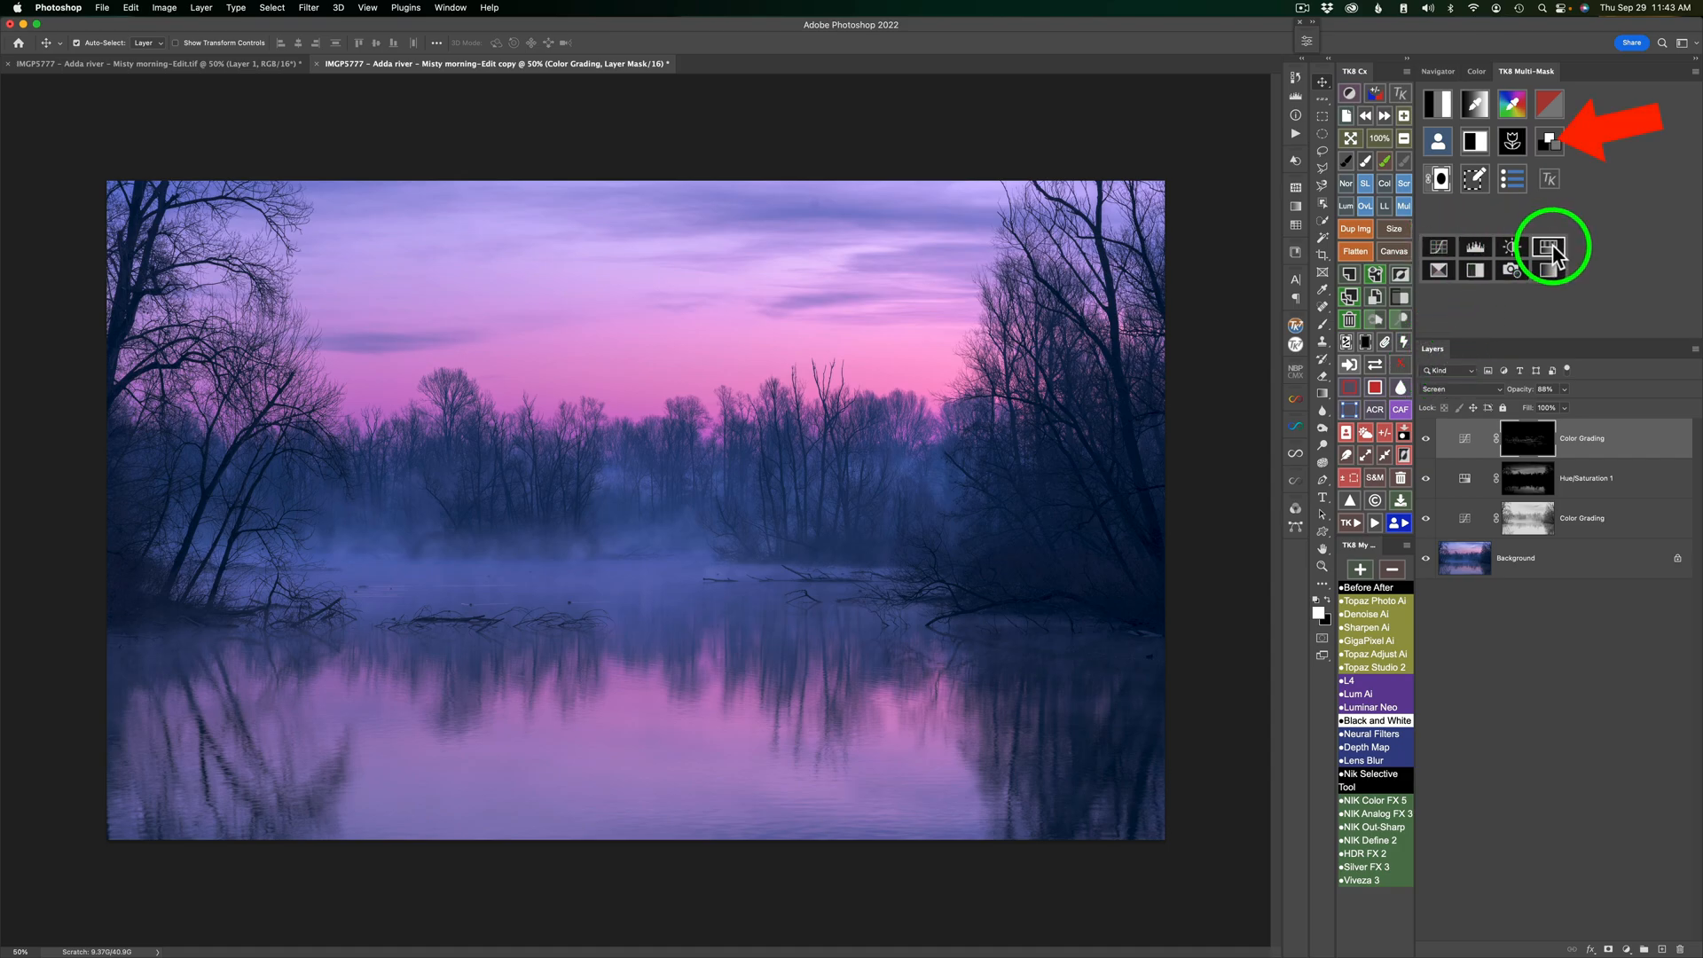
pyautogui.click(1440, 245)
pyautogui.click(1365, 336)
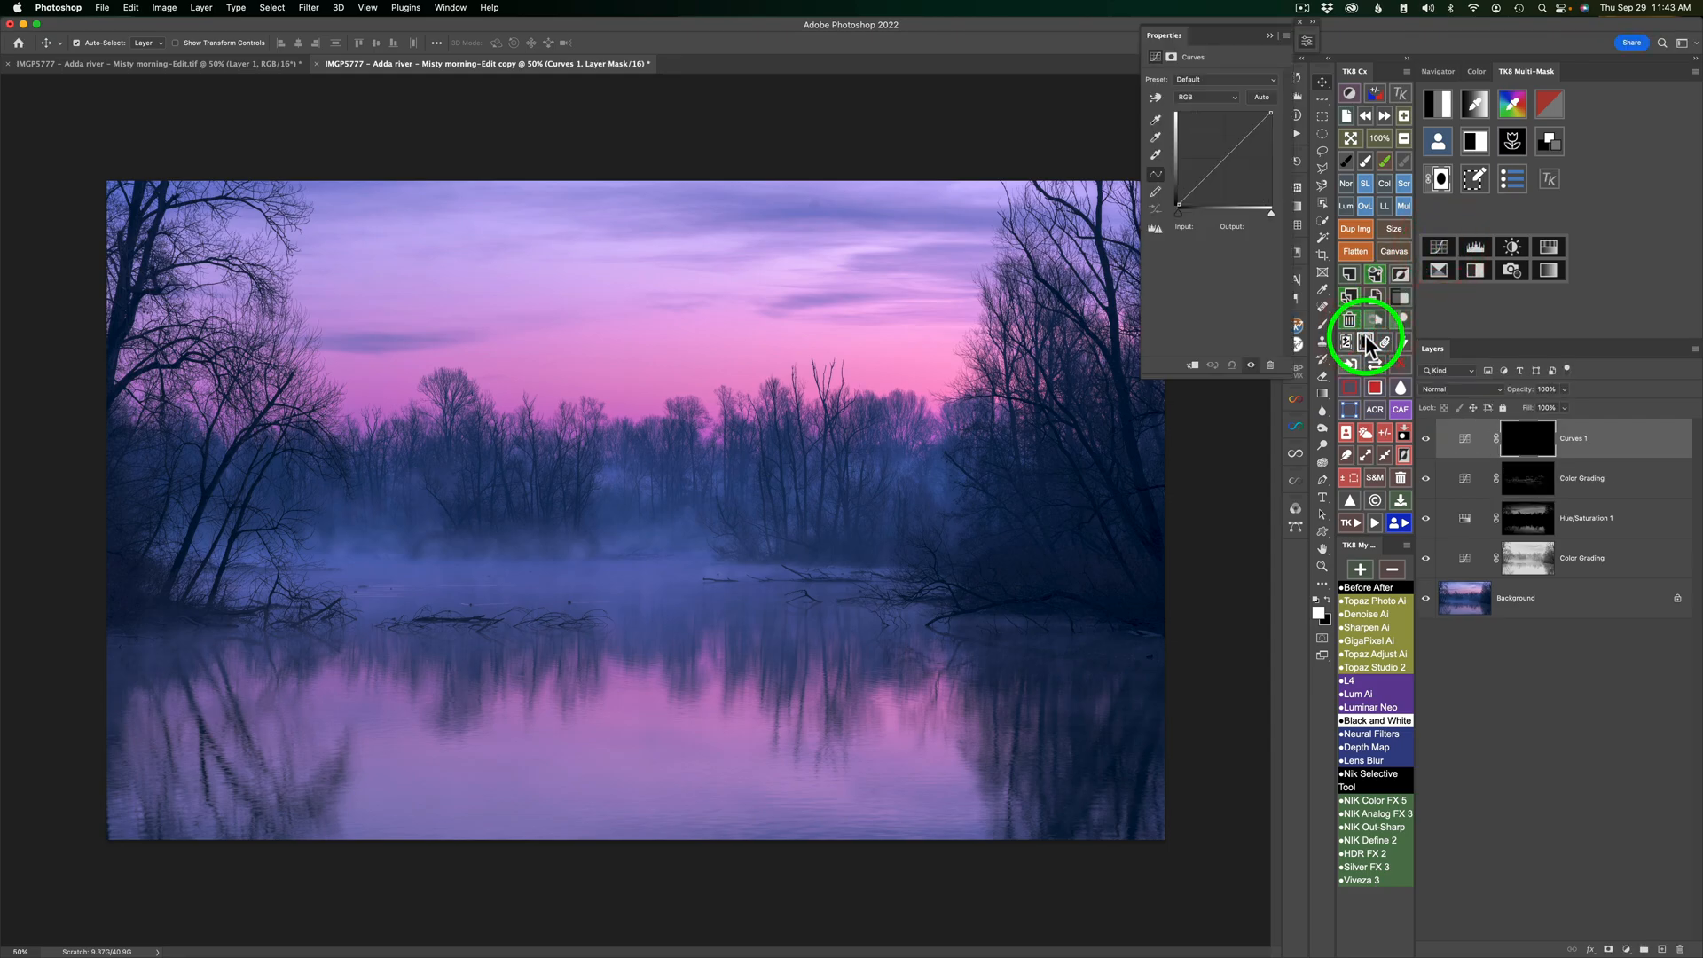
pyautogui.click(1405, 204)
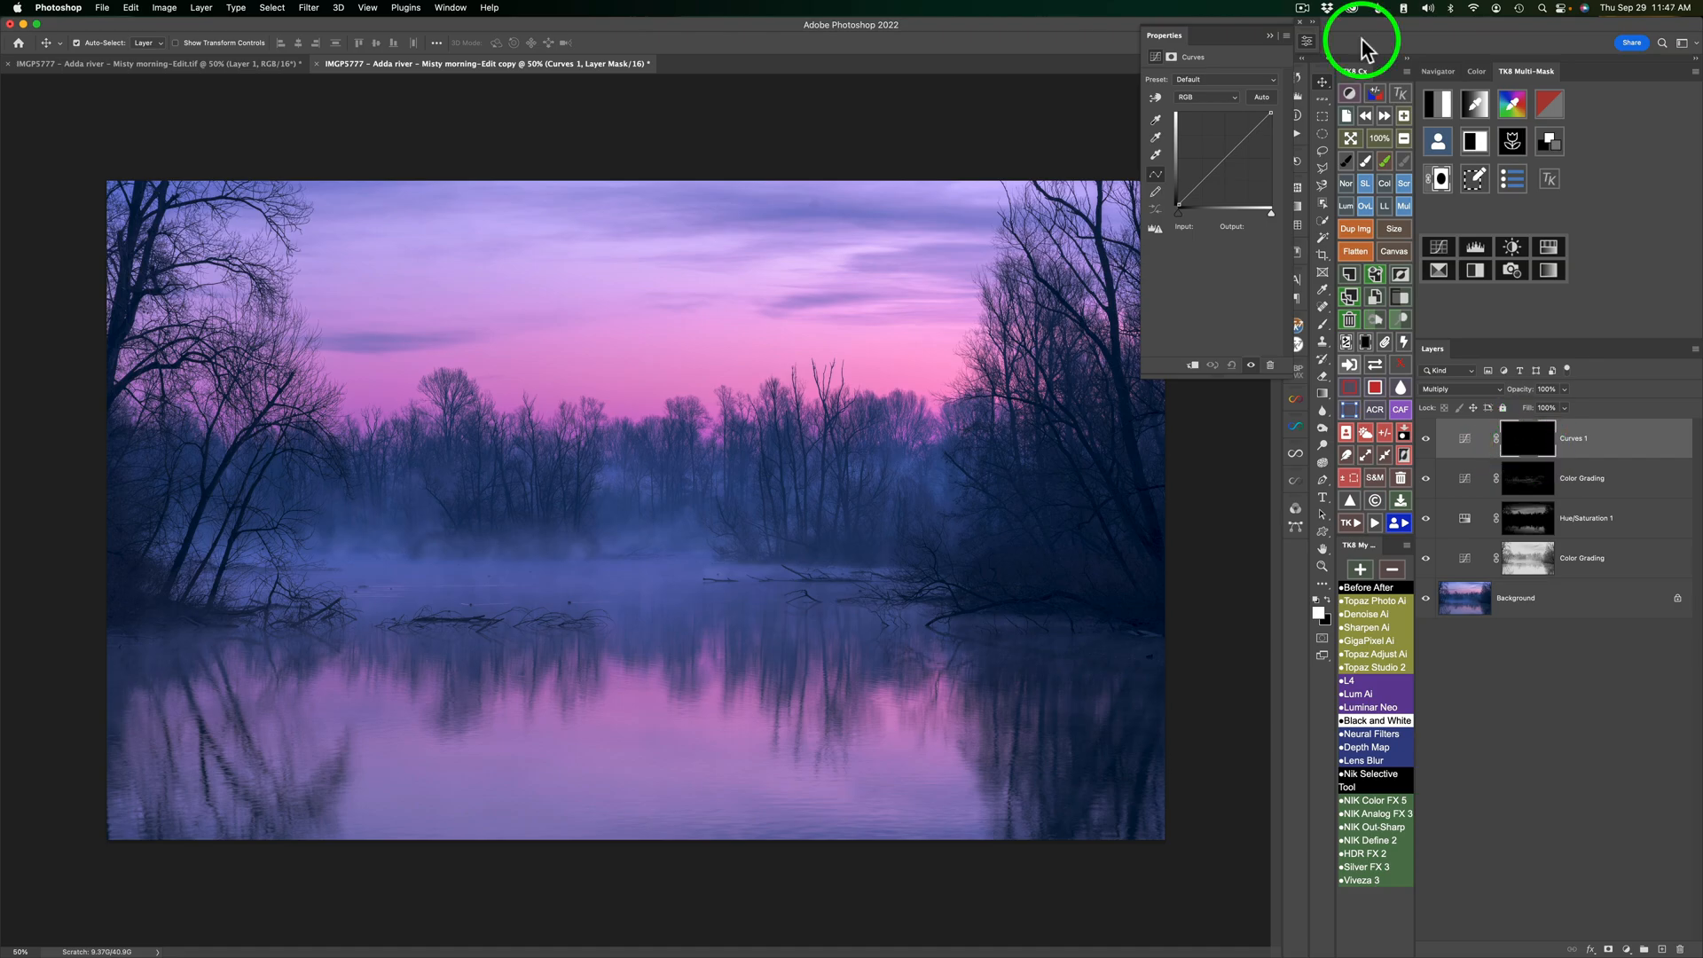
pyautogui.click(1308, 40)
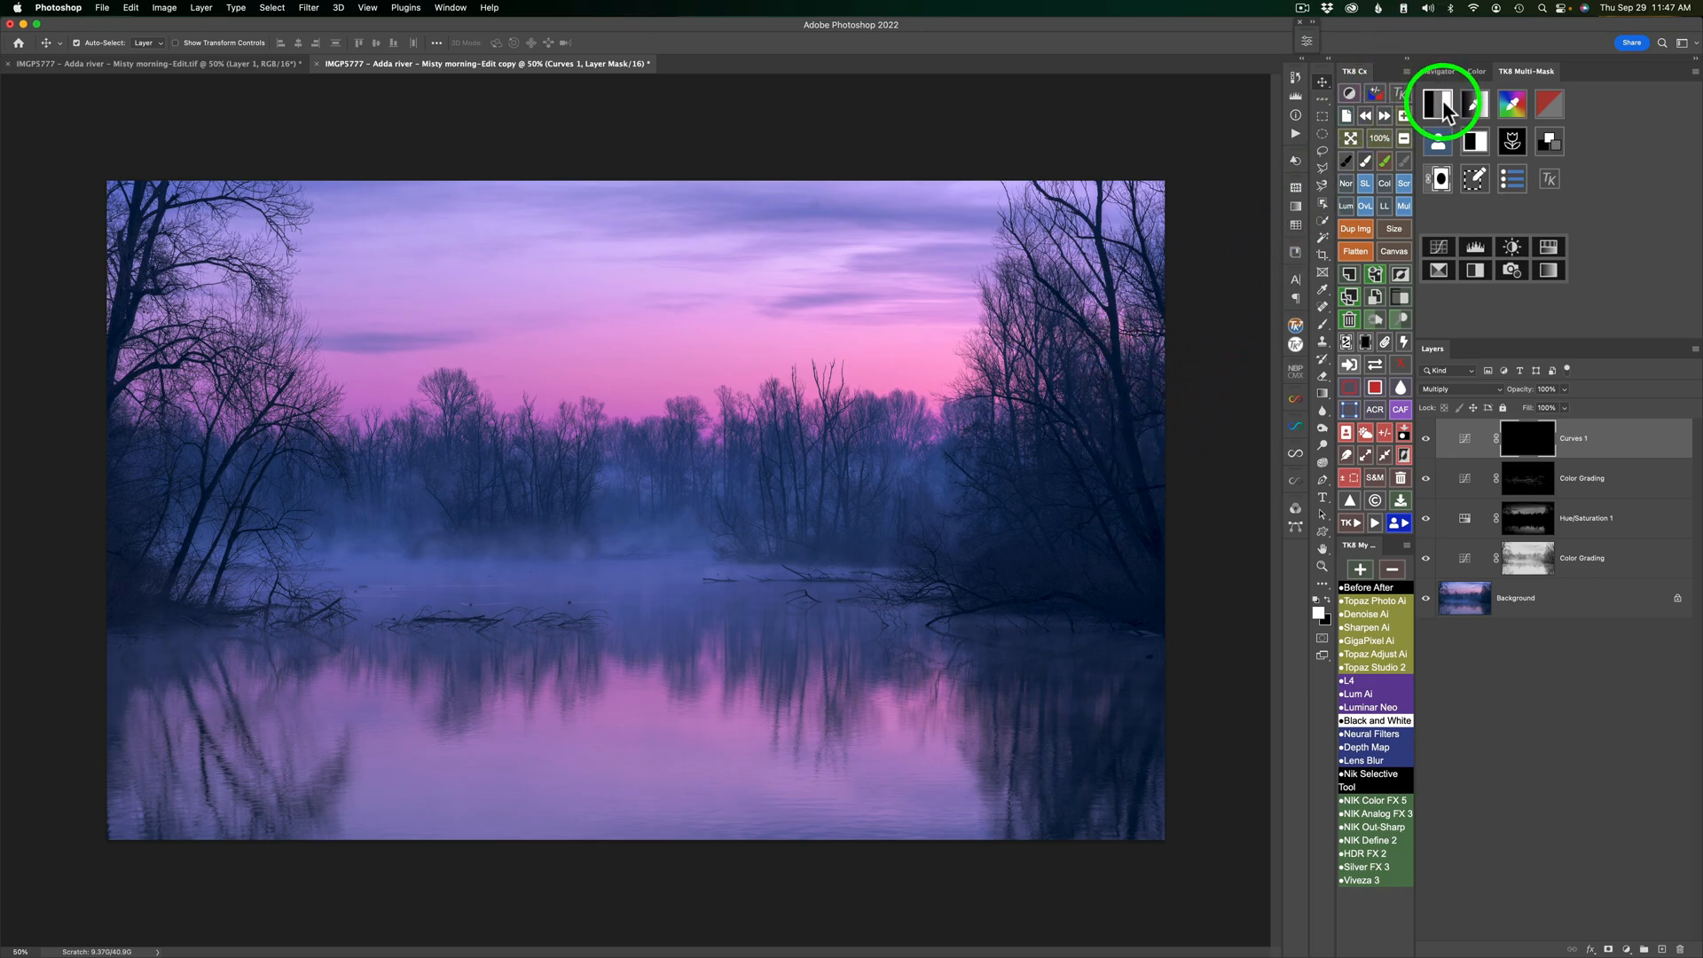
# - Generate RGB luminosity masks and step through the darks series to Darks 6 to isolate the darkest trees
pyautogui.click(1443, 100)
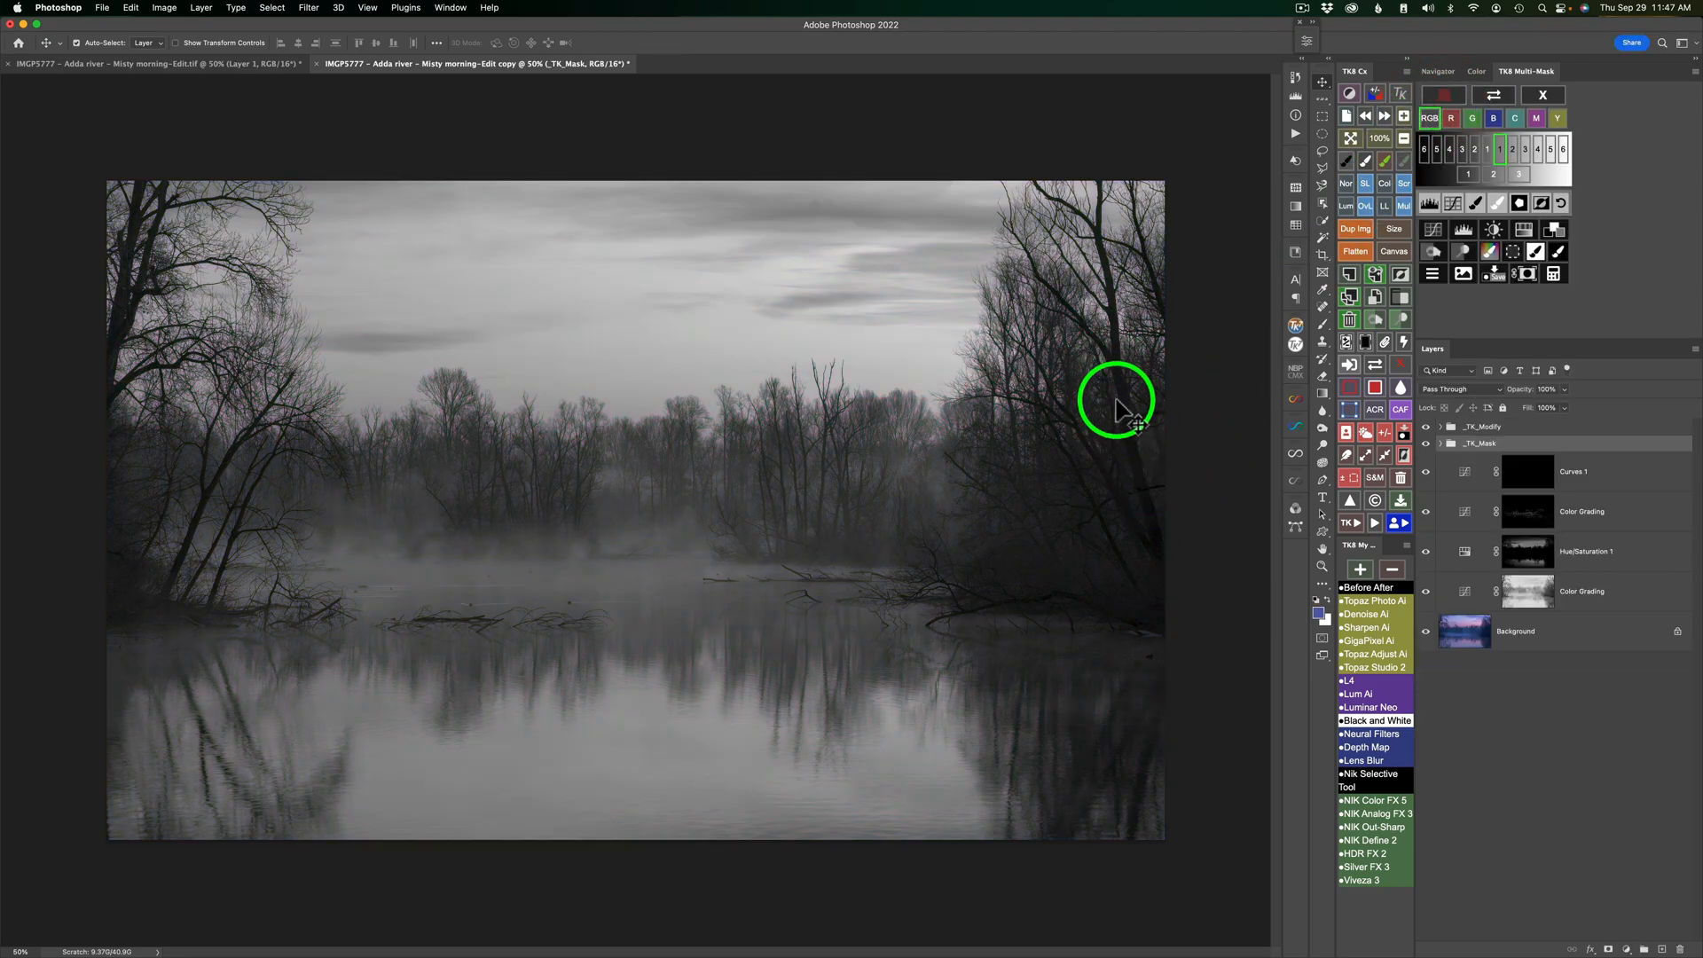
pyautogui.click(1487, 147)
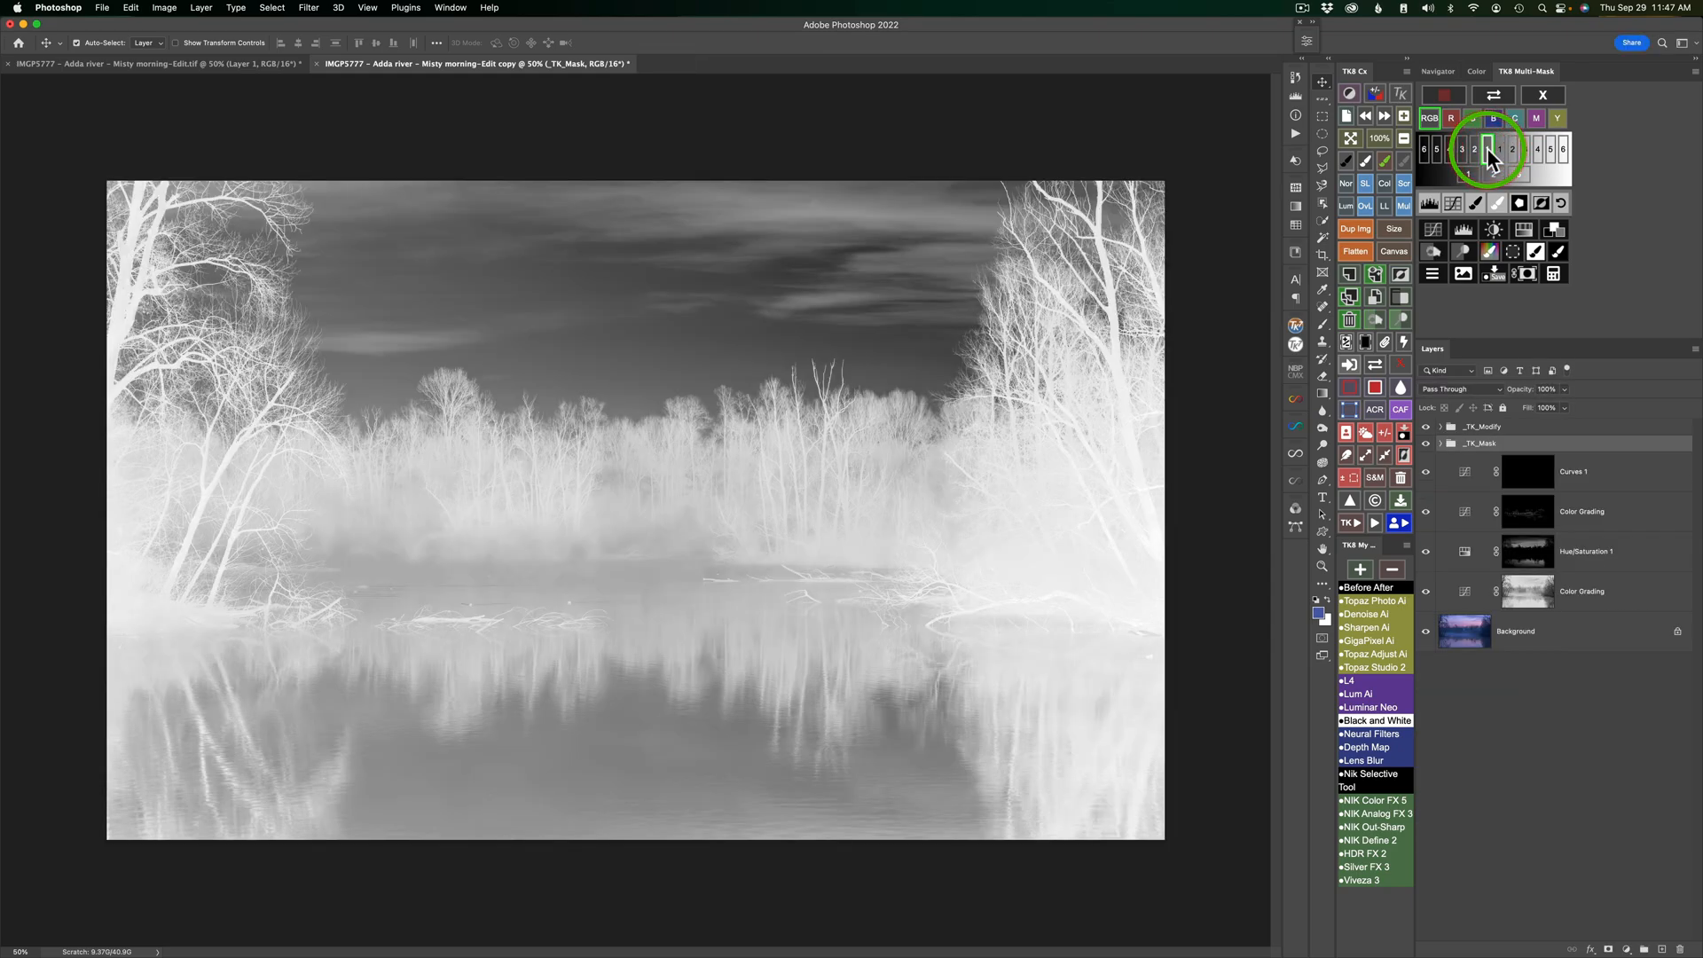
pyautogui.click(1477, 147)
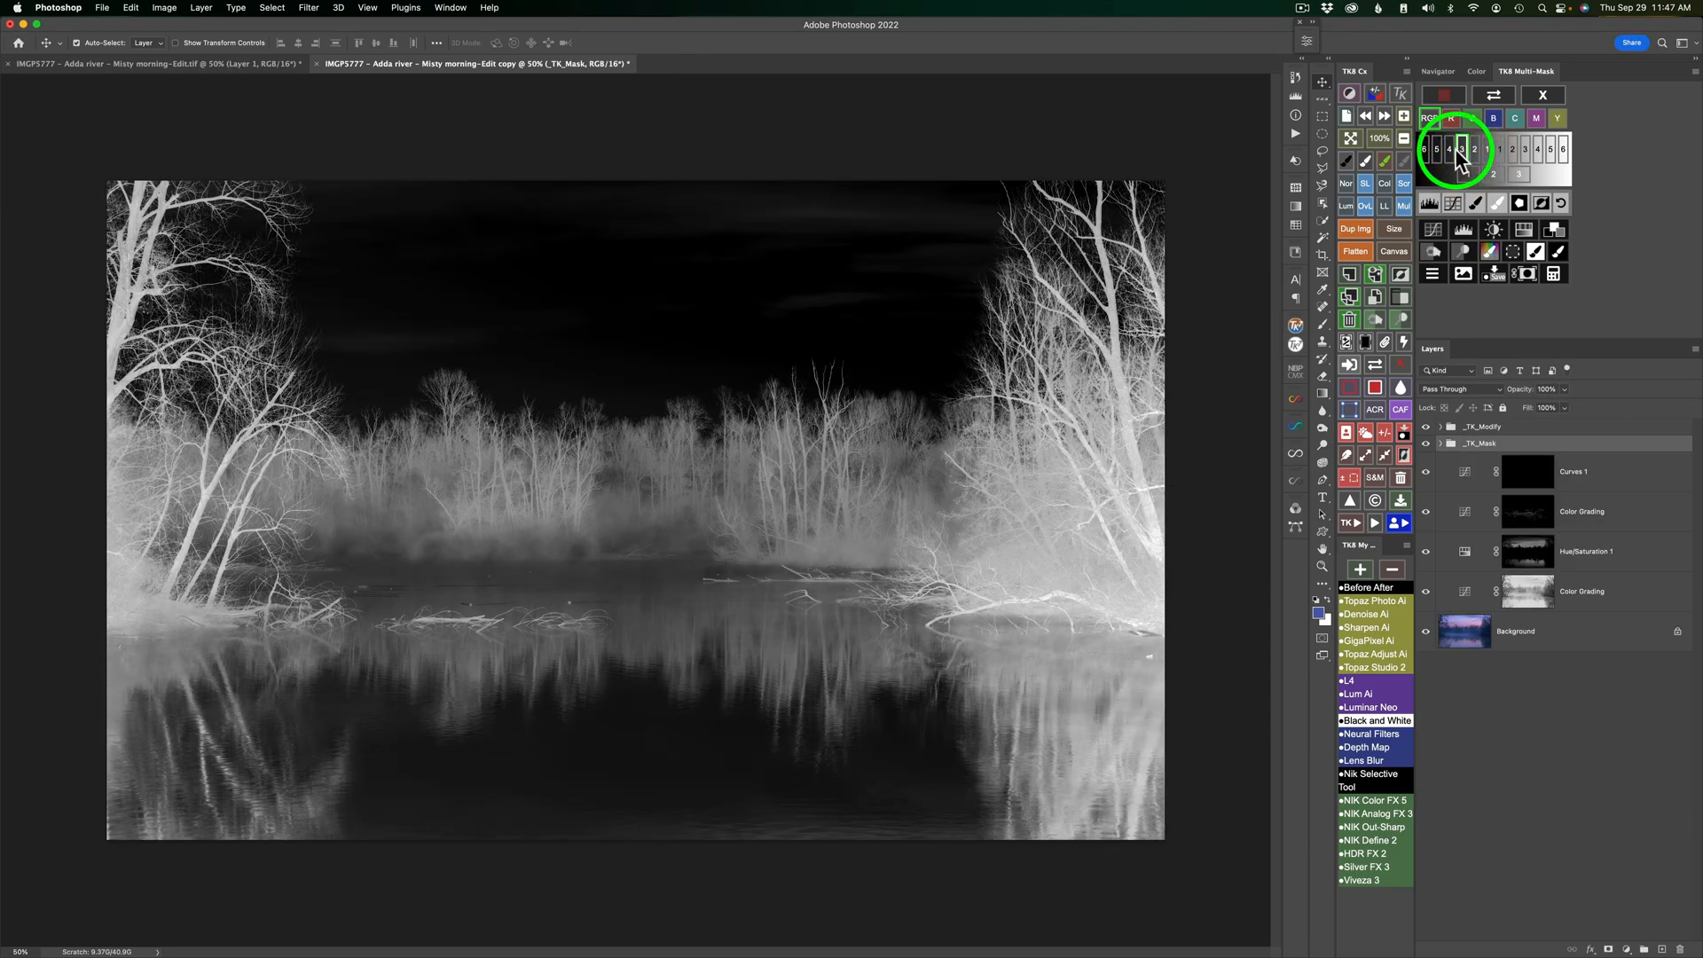
pyautogui.click(1451, 151)
pyautogui.click(1437, 149)
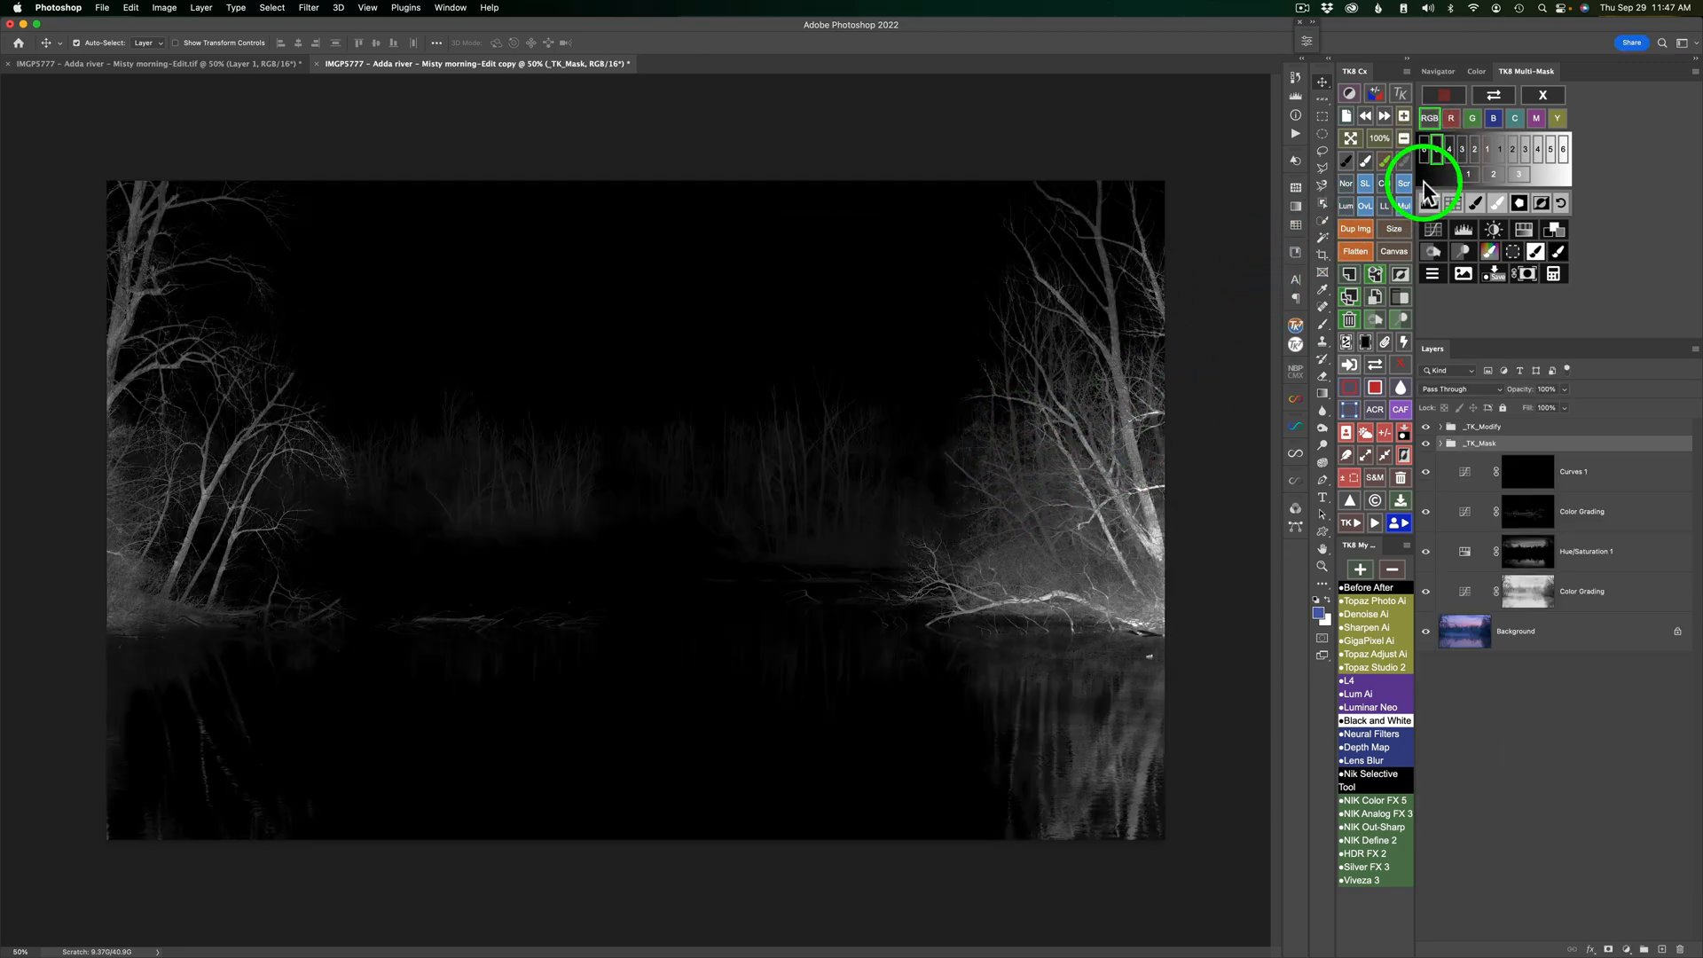
pyautogui.click(1425, 151)
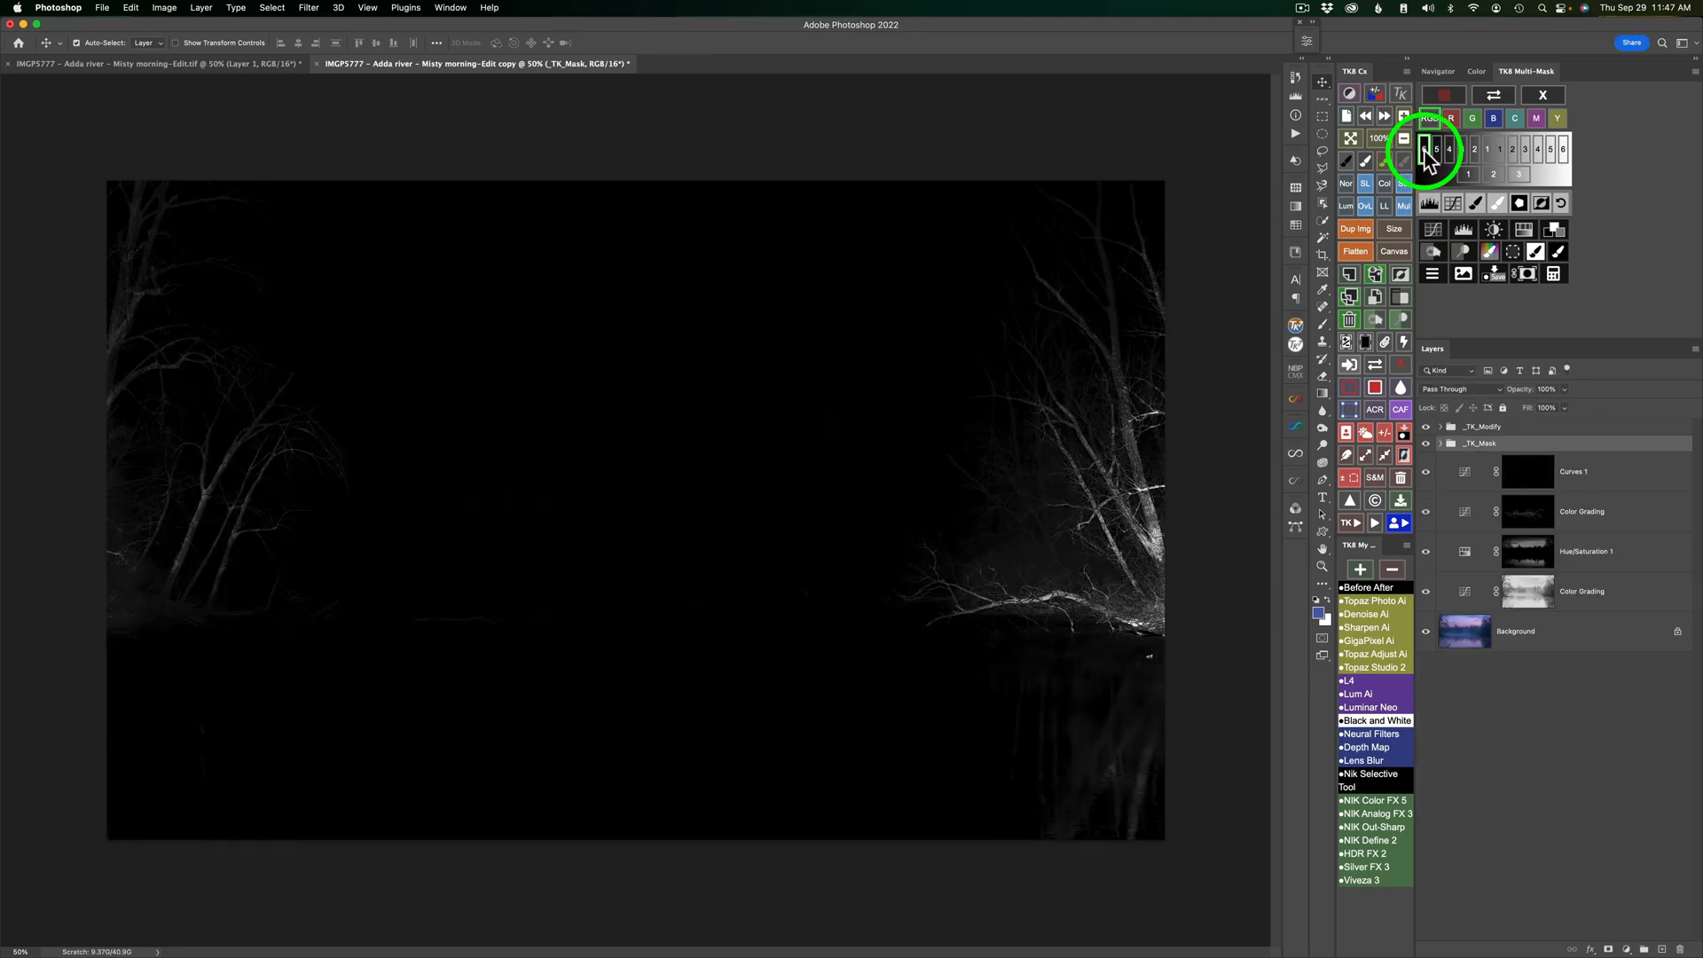
# - Increase the Darks 6 mask's contrast with Levels, setting the white input to 144 and raising the black input
pyautogui.click(1430, 206)
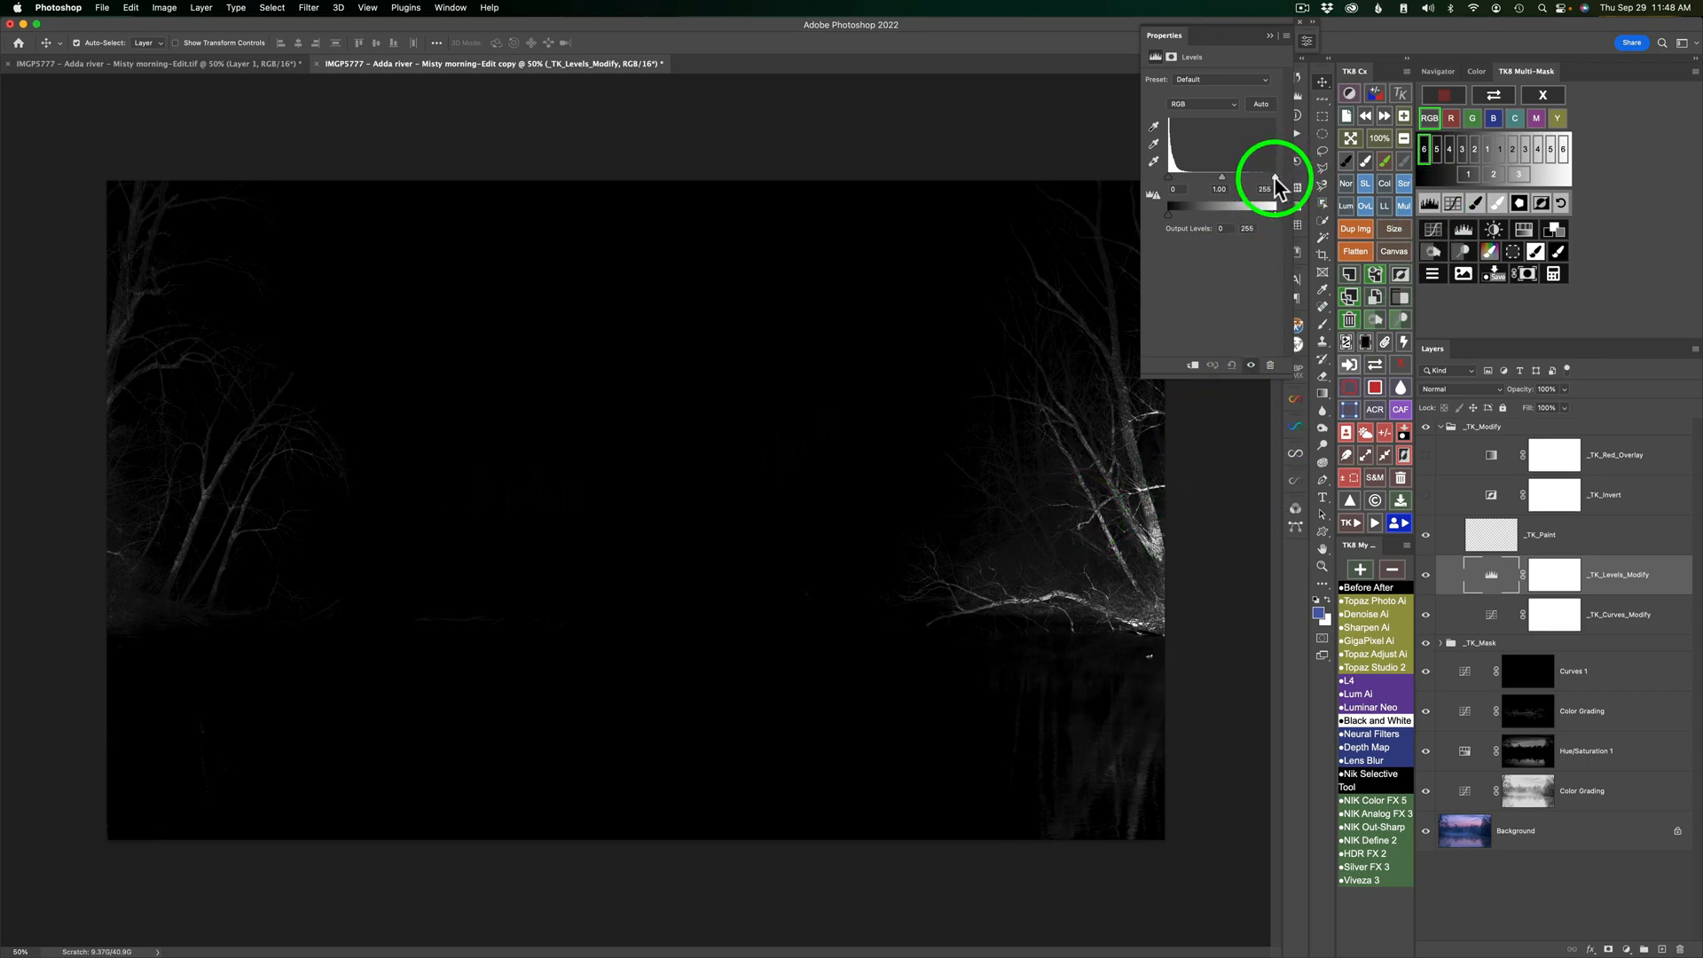
pyautogui.moveTo(1275, 177); pyautogui.dragTo(1195, 186)
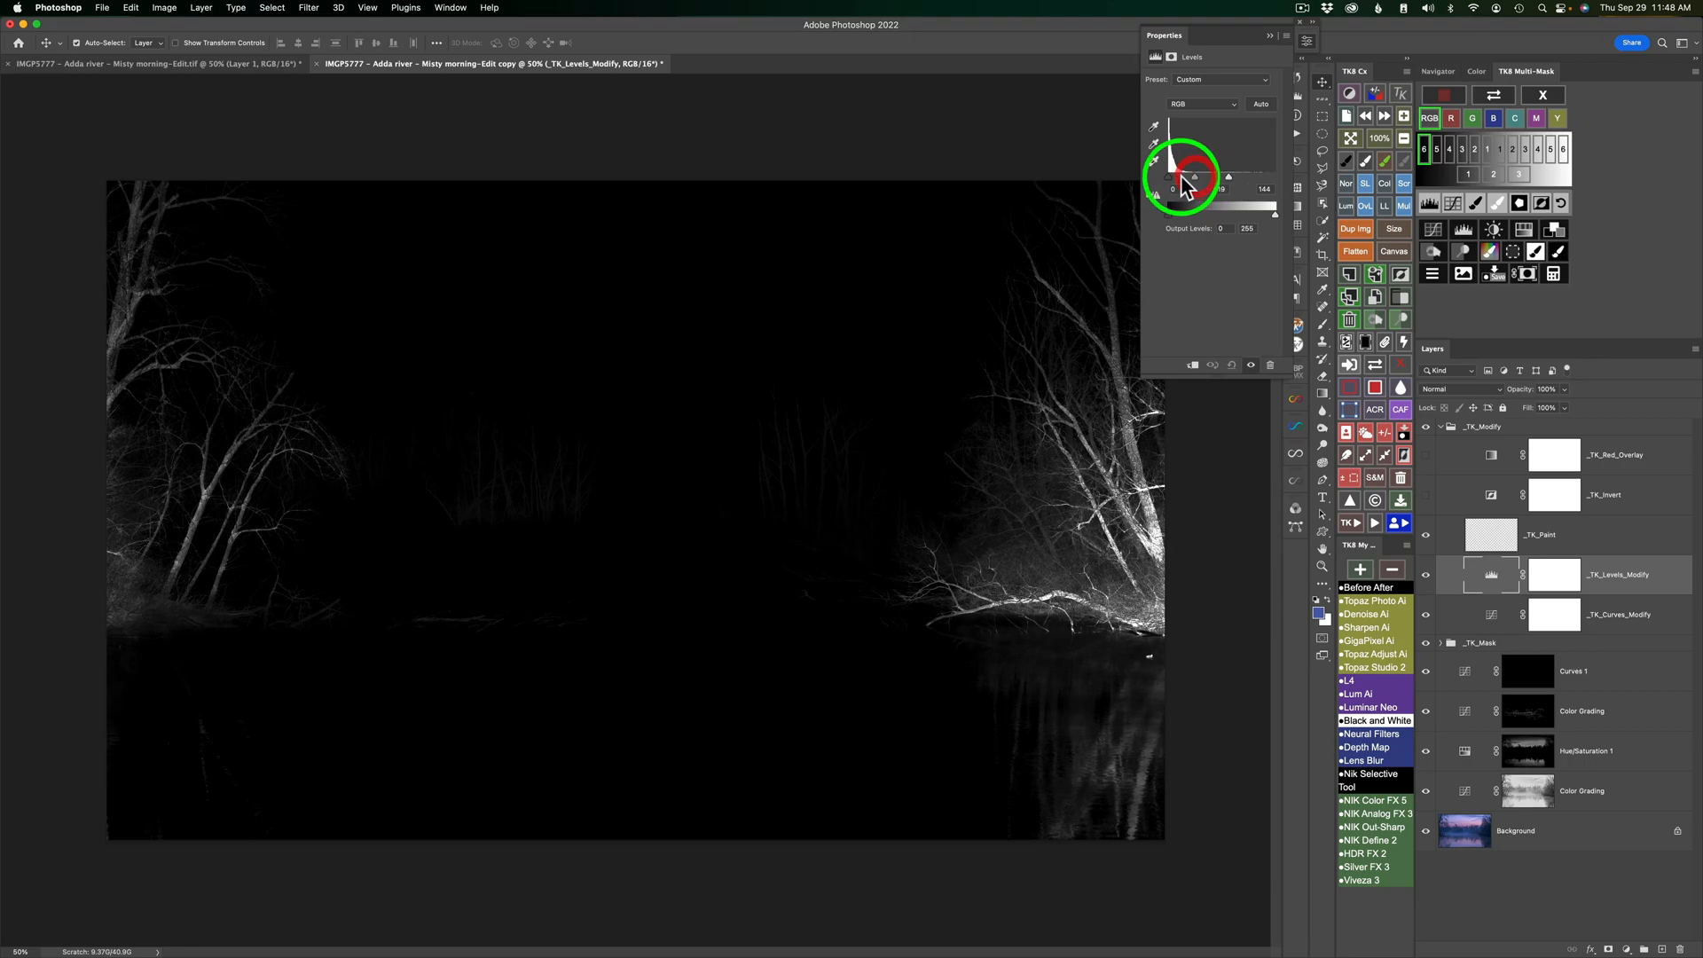
pyautogui.moveTo(1168, 179); pyautogui.dragTo(1174, 178)
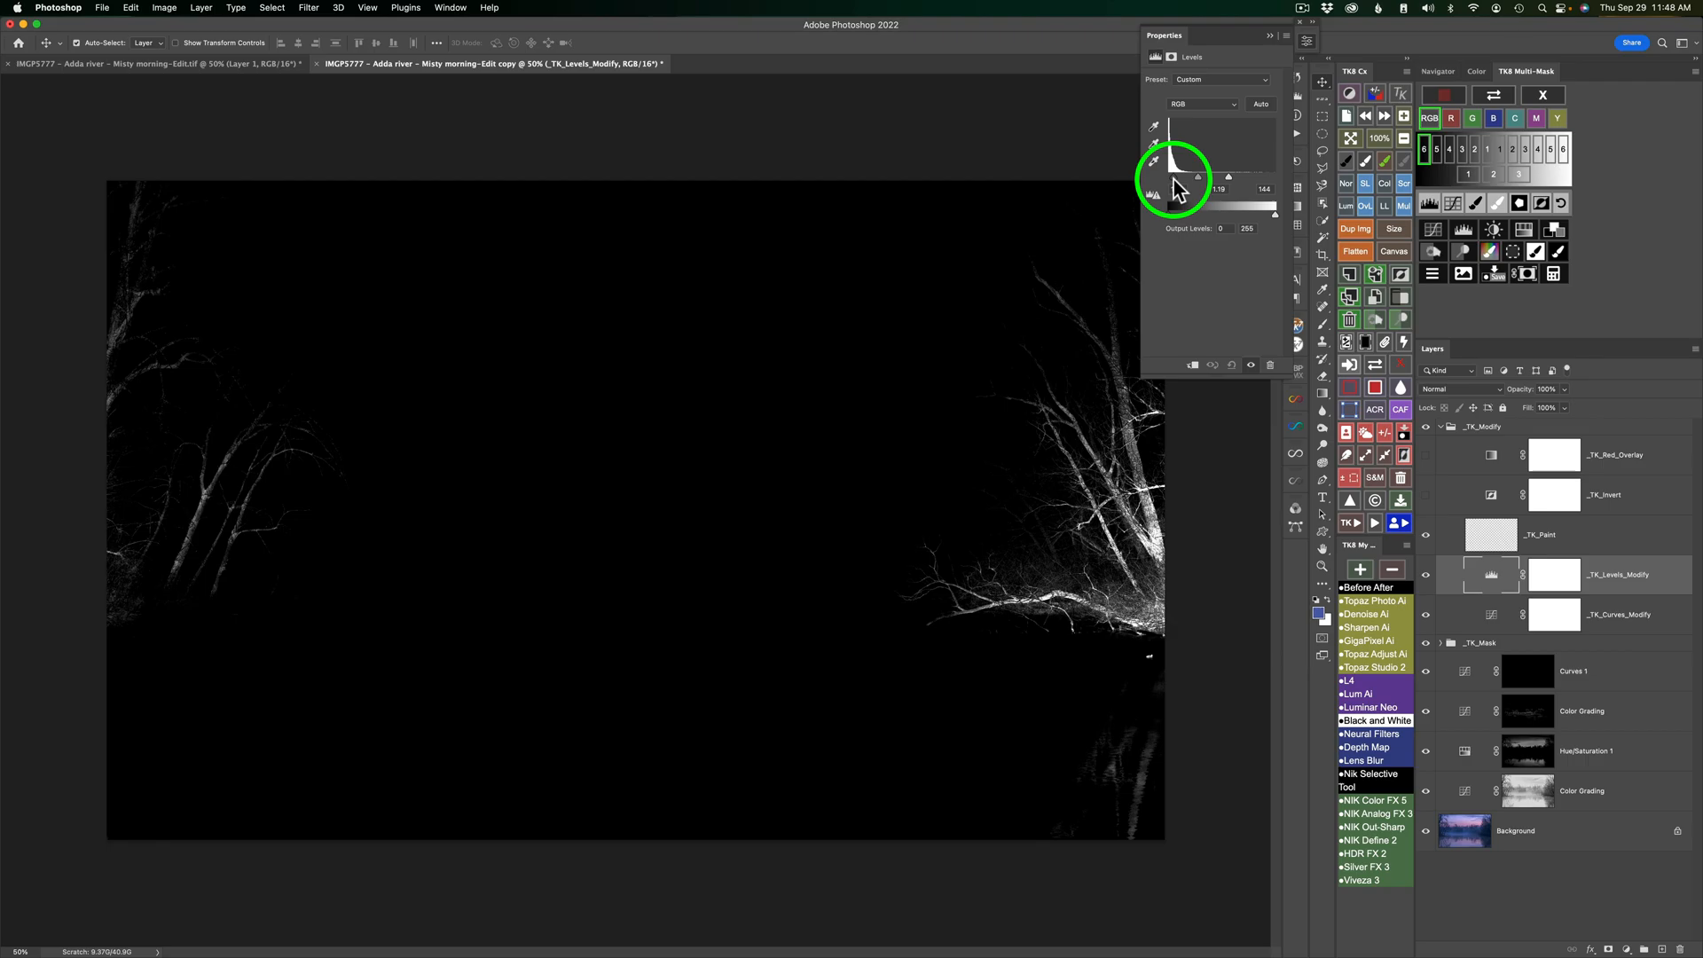
# - Set the Darks 6 mask's Levels white input to 127 and load it as a painting selection on the Curves 1 mask
pyautogui.moveTo(1227, 176); pyautogui.dragTo(1194, 178)
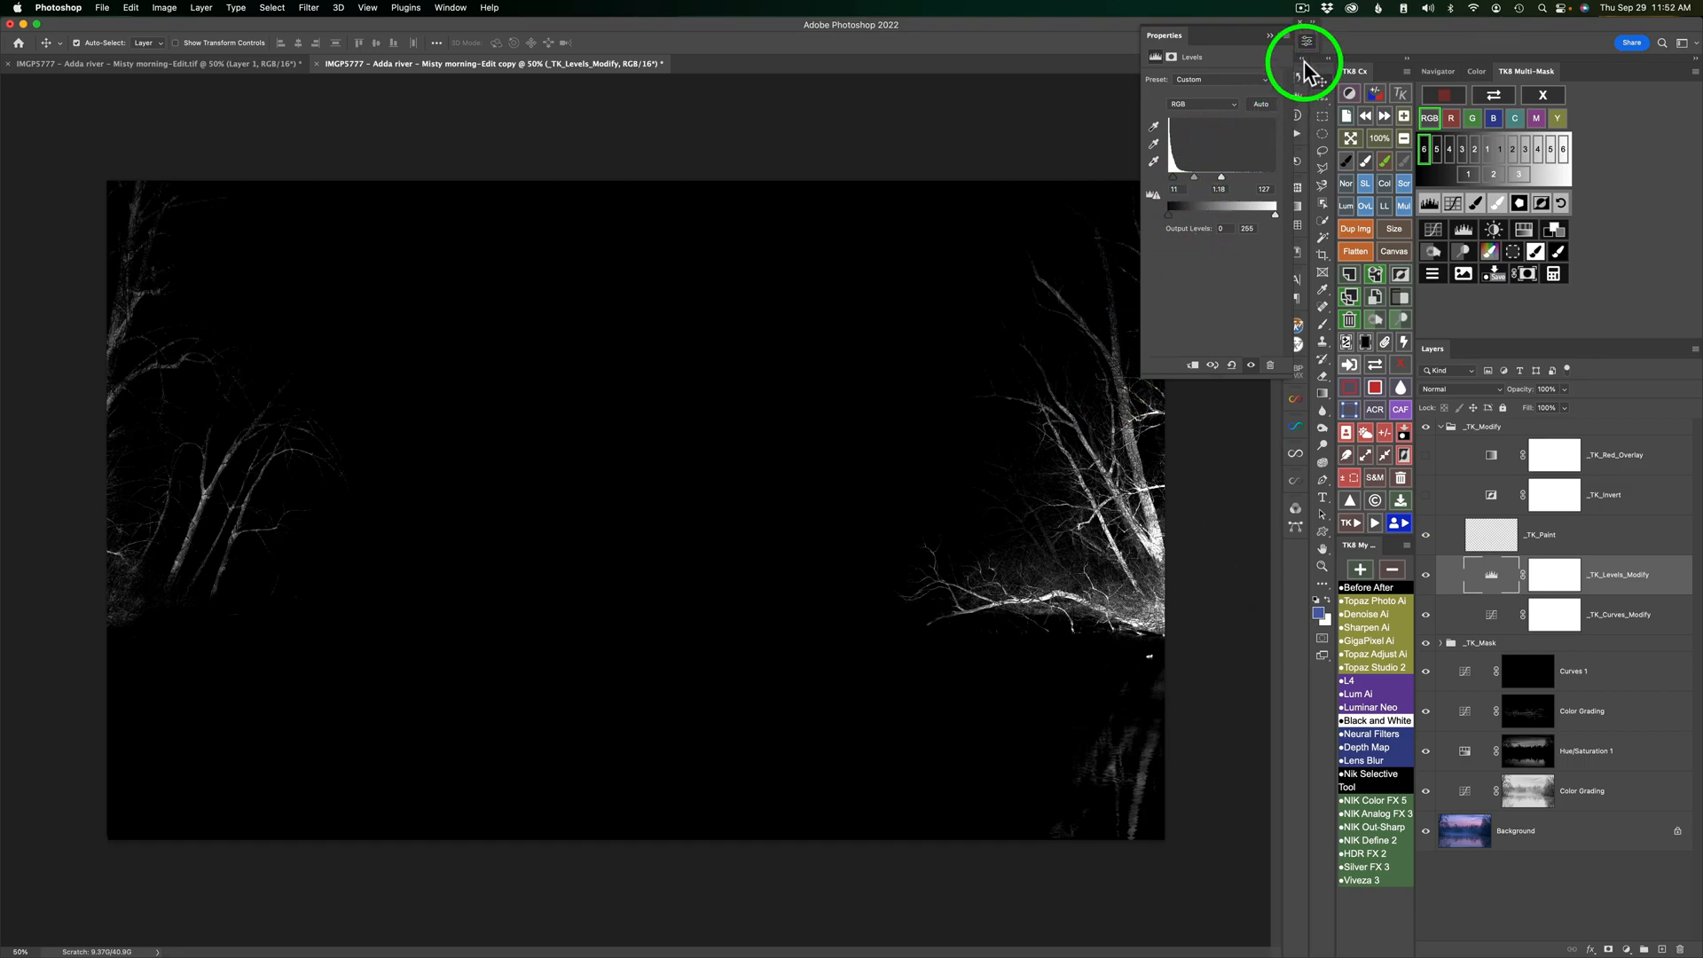
pyautogui.click(1307, 41)
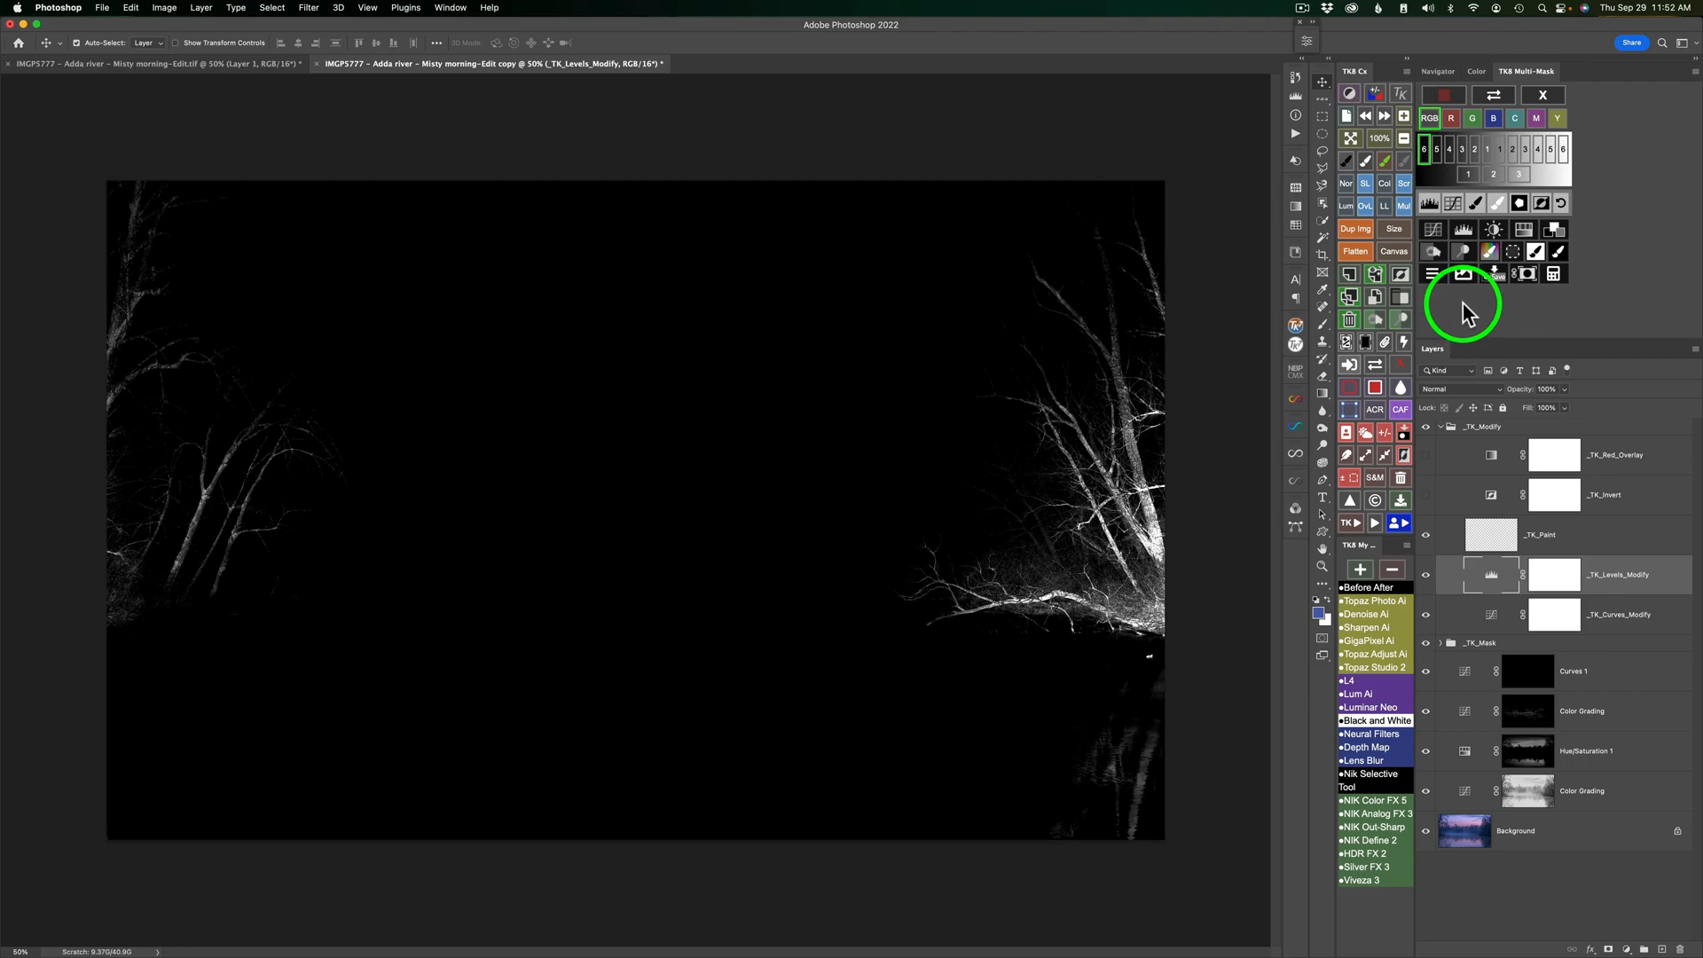
pyautogui.click(1559, 259)
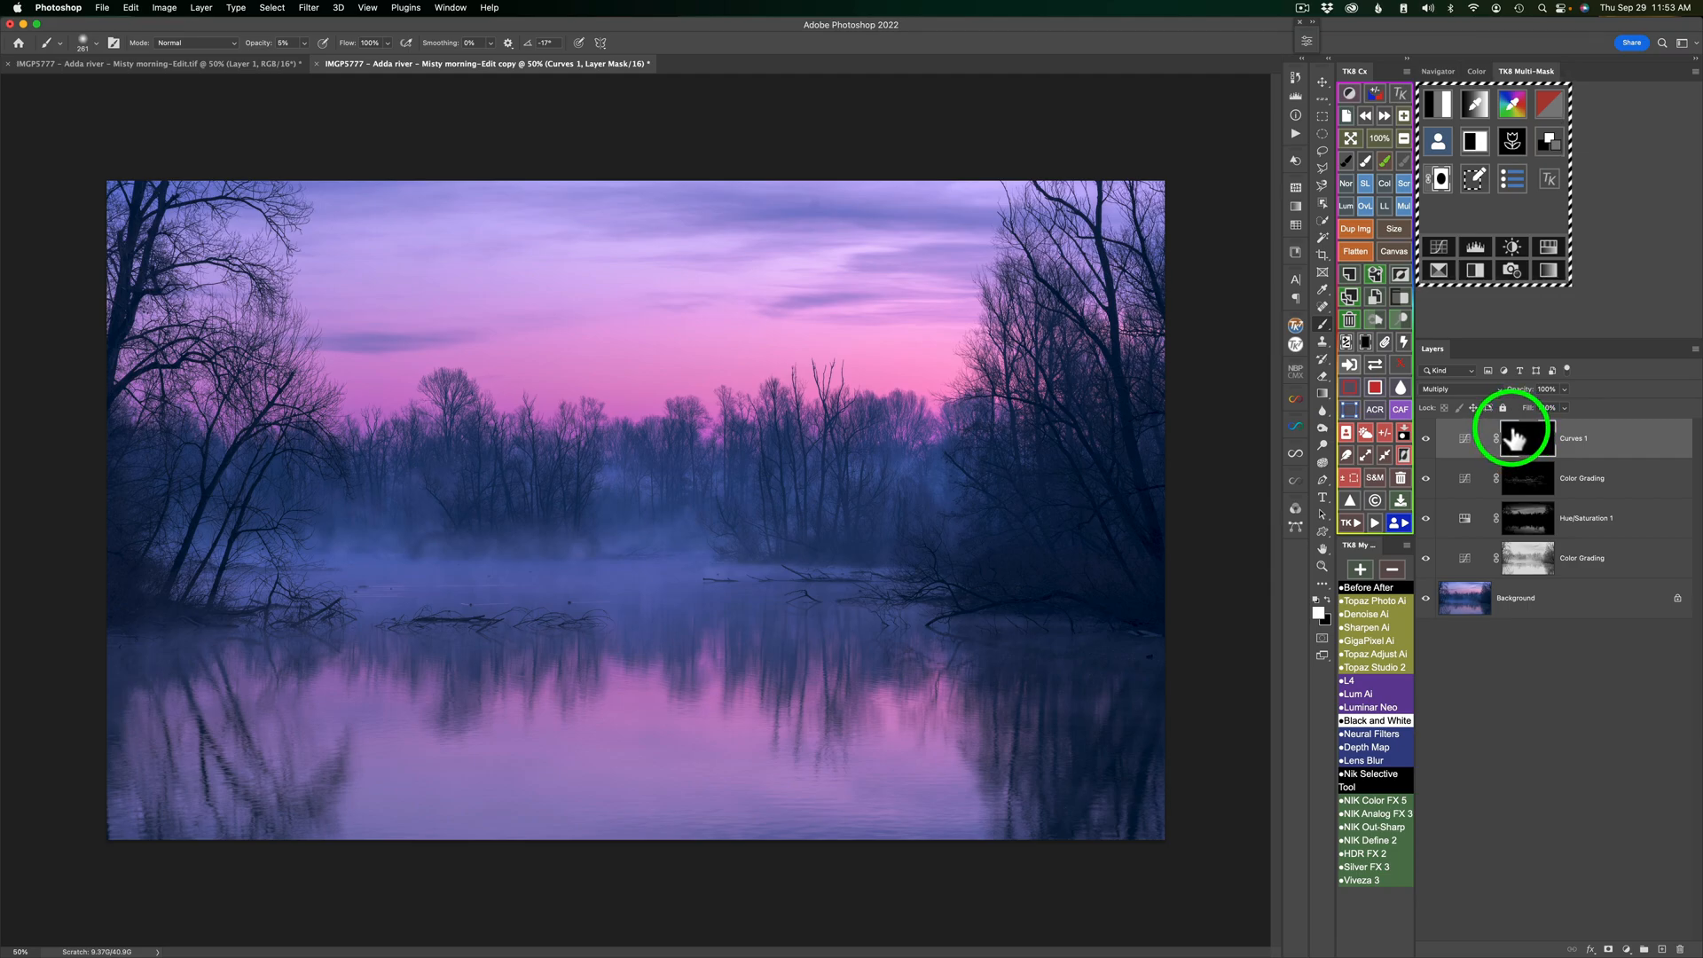
# - Paint white at 50% opacity over the dark trees on the right side of the image to darken them through the selection
pyautogui.press('5')
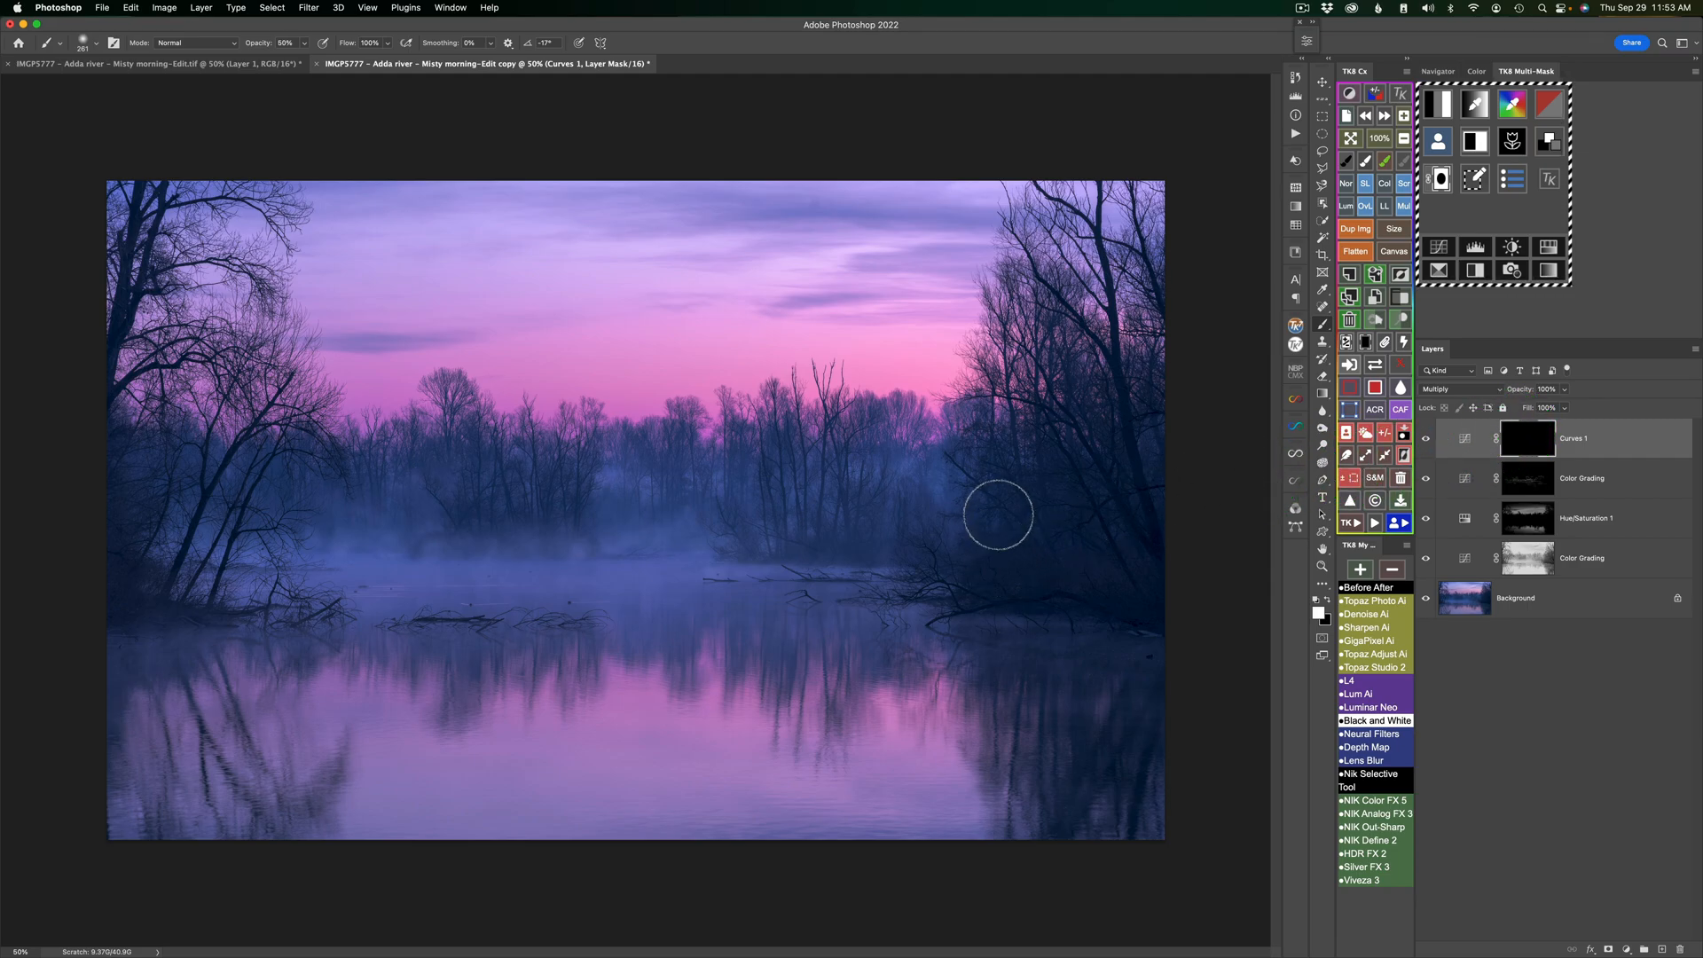
pyautogui.moveTo(1076, 480); pyautogui.dragTo(1096, 481)
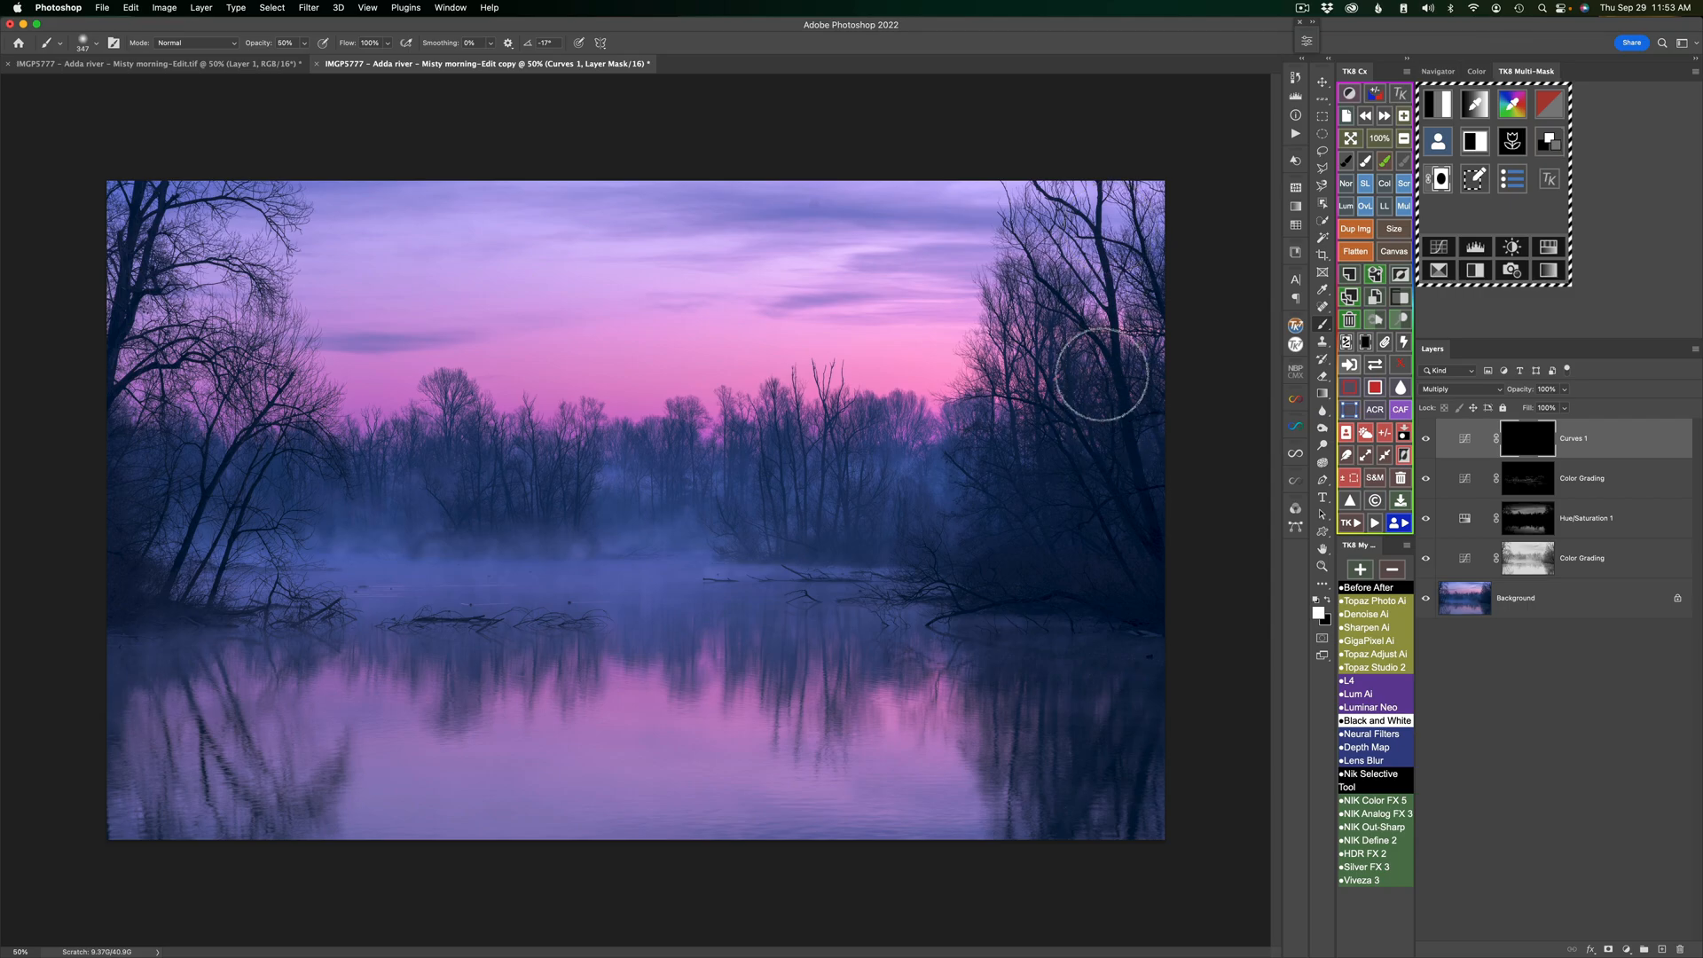
pyautogui.moveTo(1104, 485)
pyautogui.mouseDown()
pyautogui.moveTo(923, 600)
pyautogui.moveTo(988, 581)
pyautogui.moveTo(1017, 598)
pyautogui.mouseUp()
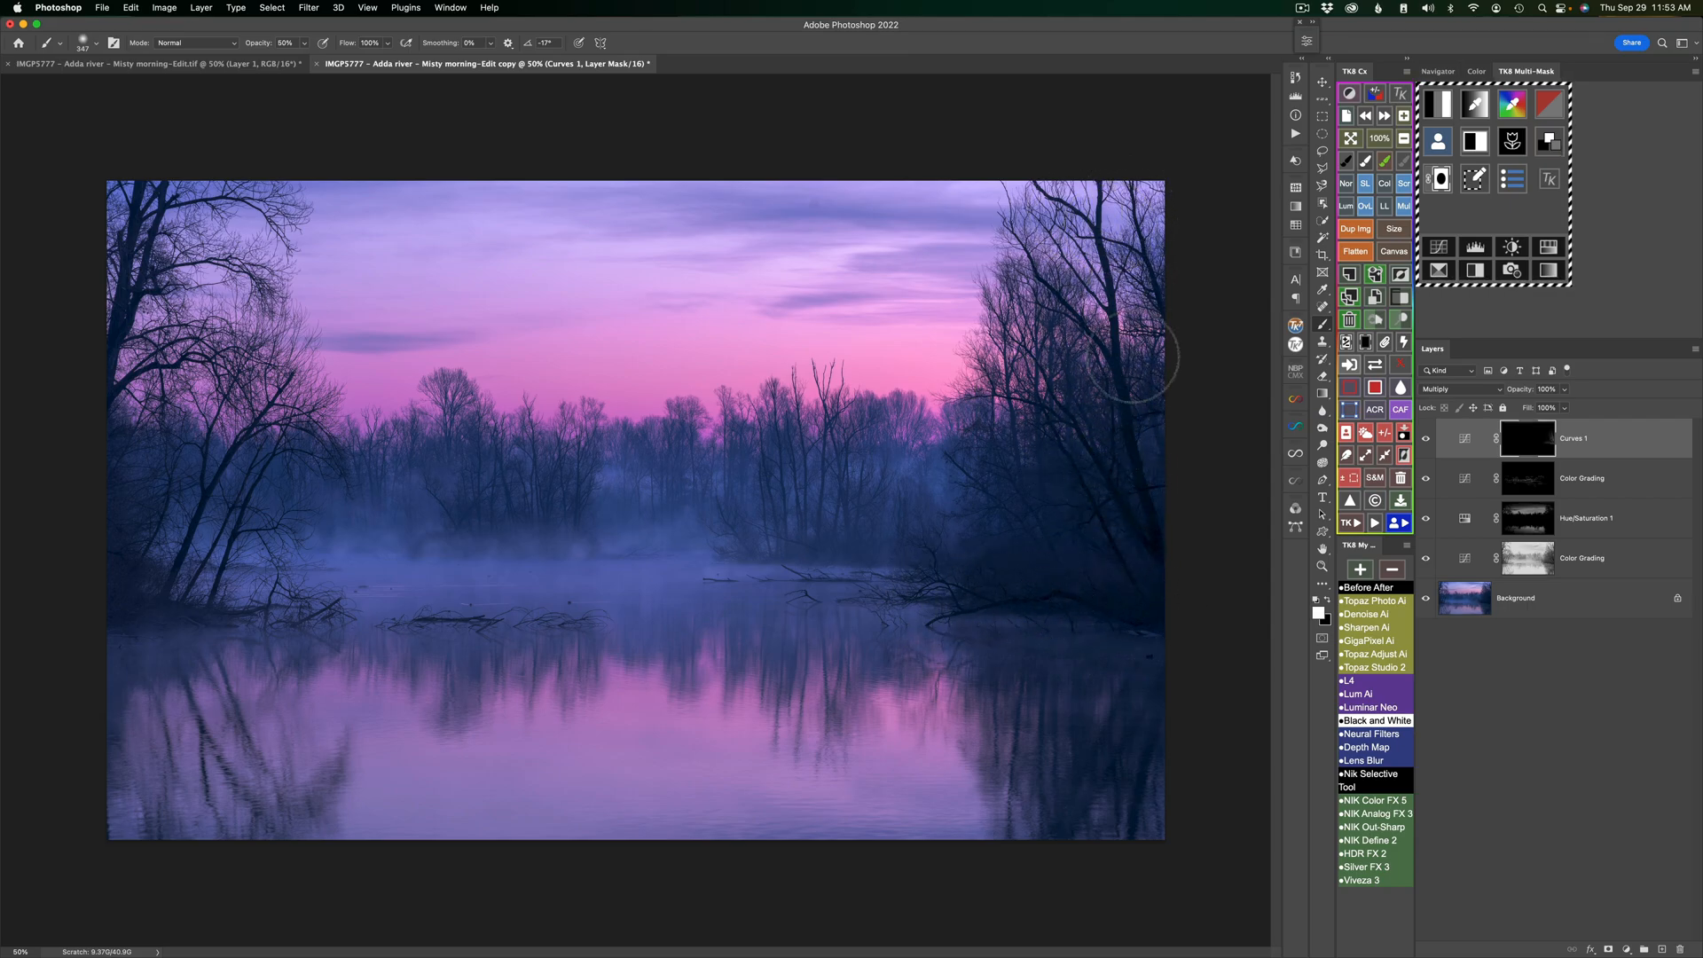
pyautogui.moveTo(1056, 501)
pyautogui.mouseDown()
pyautogui.moveTo(1159, 537)
pyautogui.moveTo(1147, 477)
pyautogui.moveTo(1054, 472)
pyautogui.mouseUp()
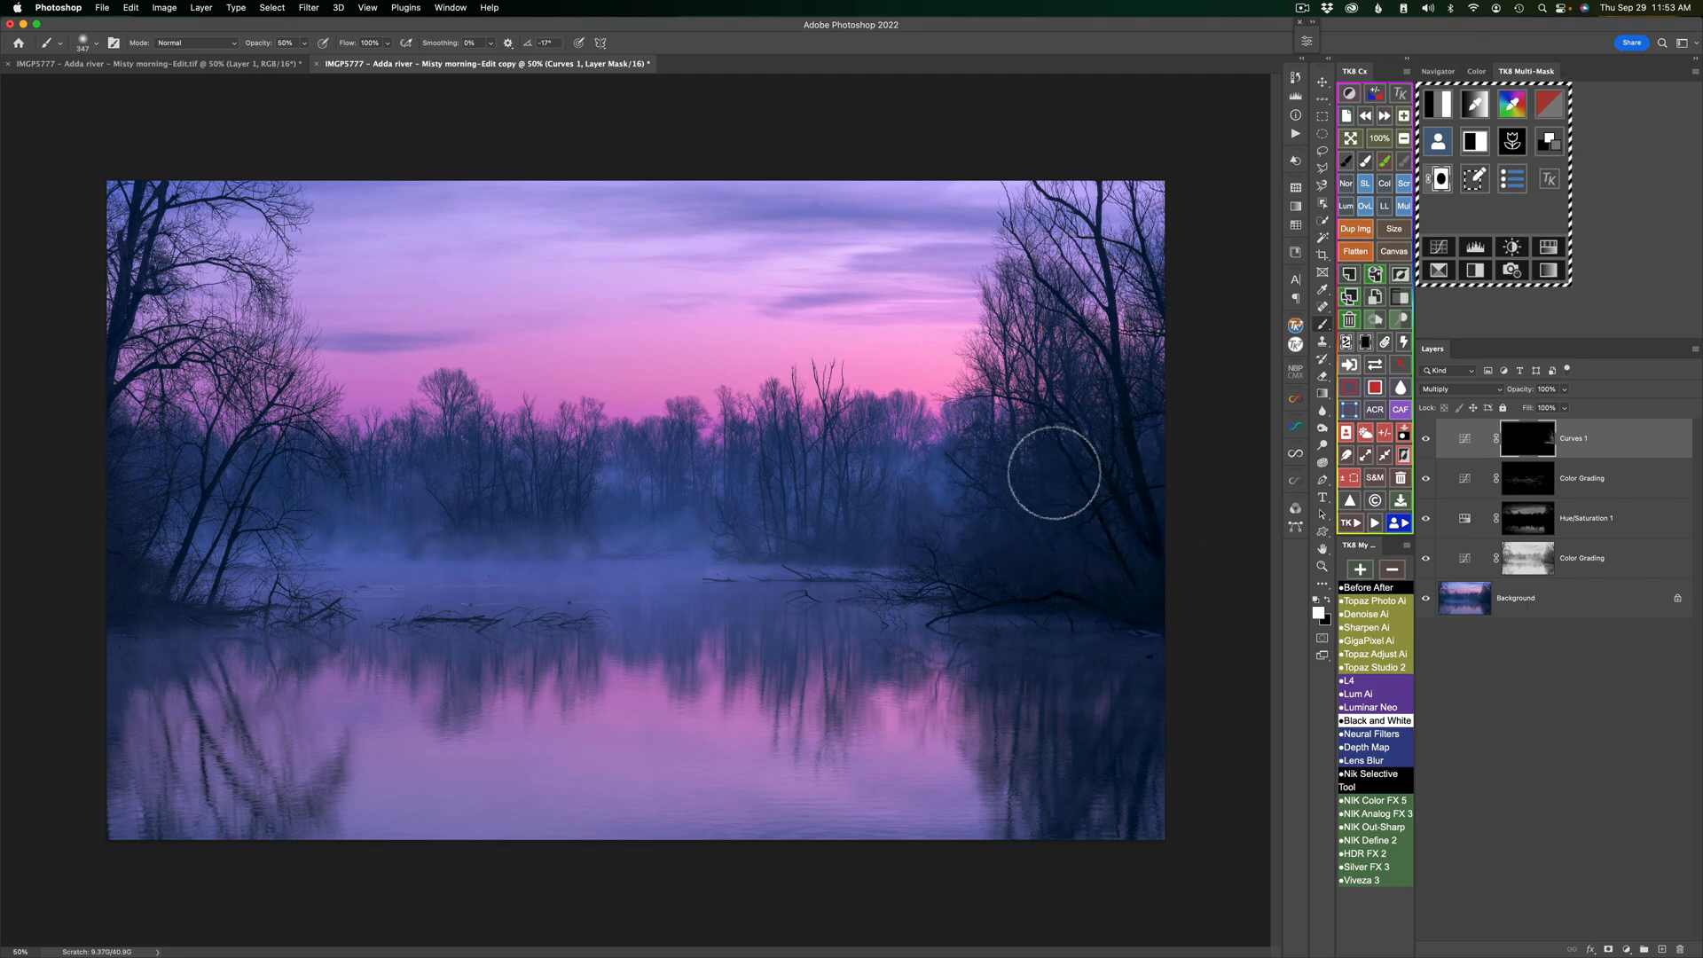
# - Inspect the active Darks 6 selection in mask view and compare the image with and without the Curves 1 layer
pyautogui.click(1472, 178)
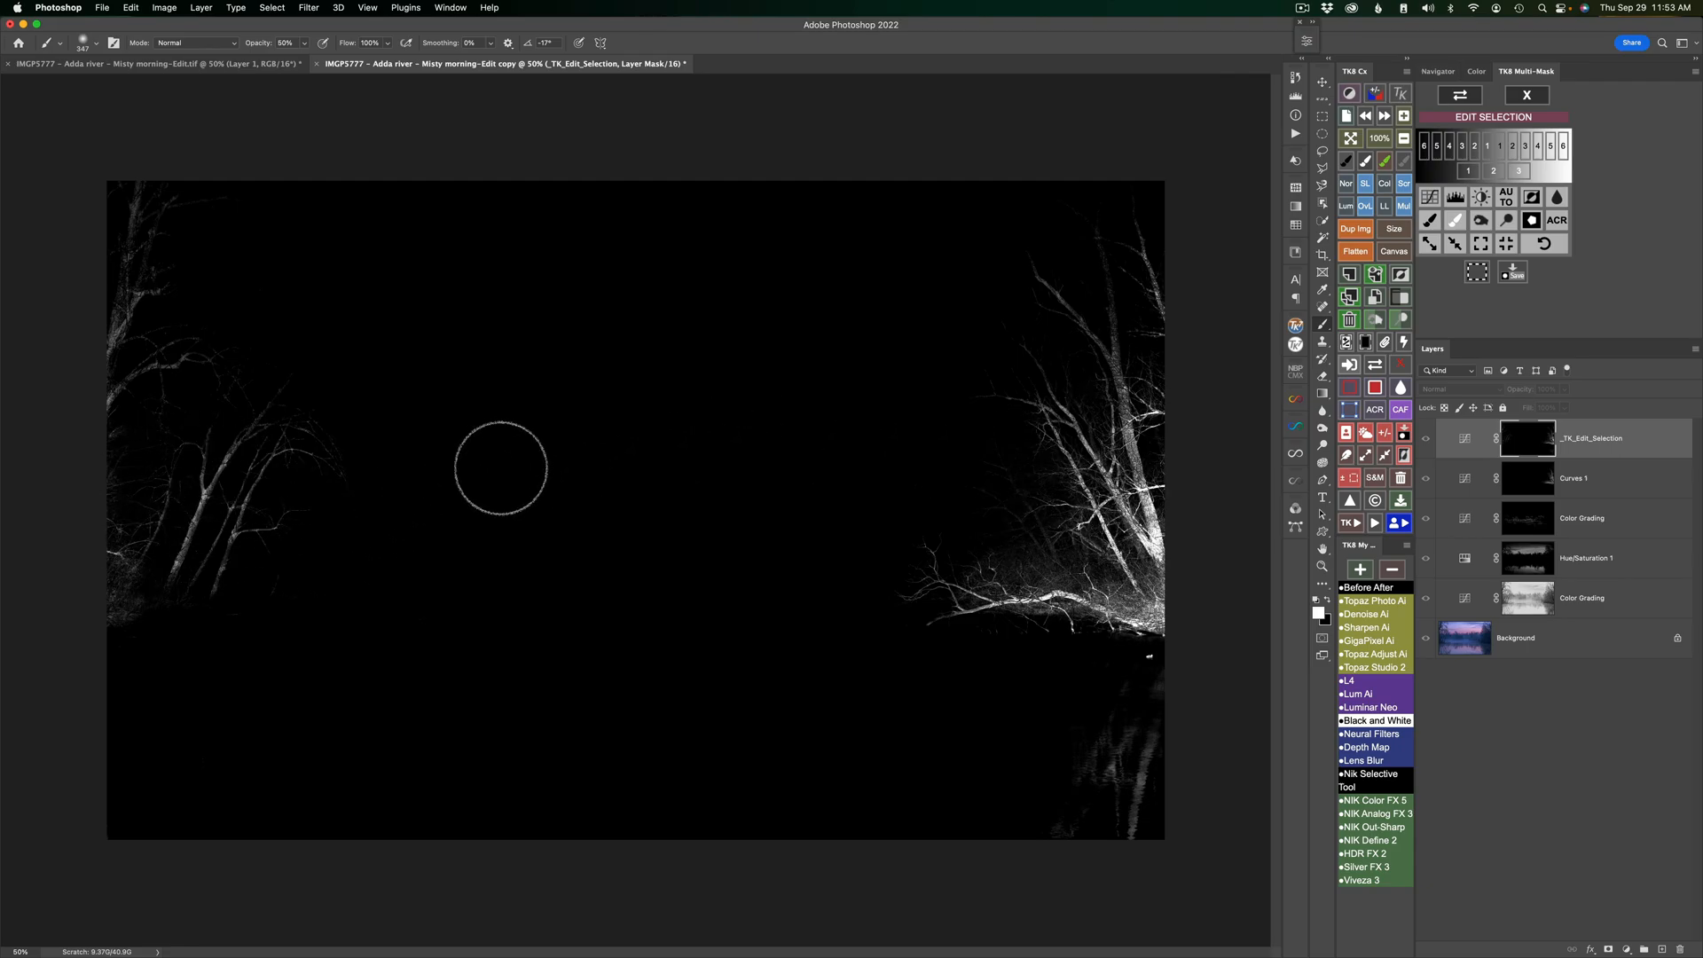
pyautogui.click(1478, 275)
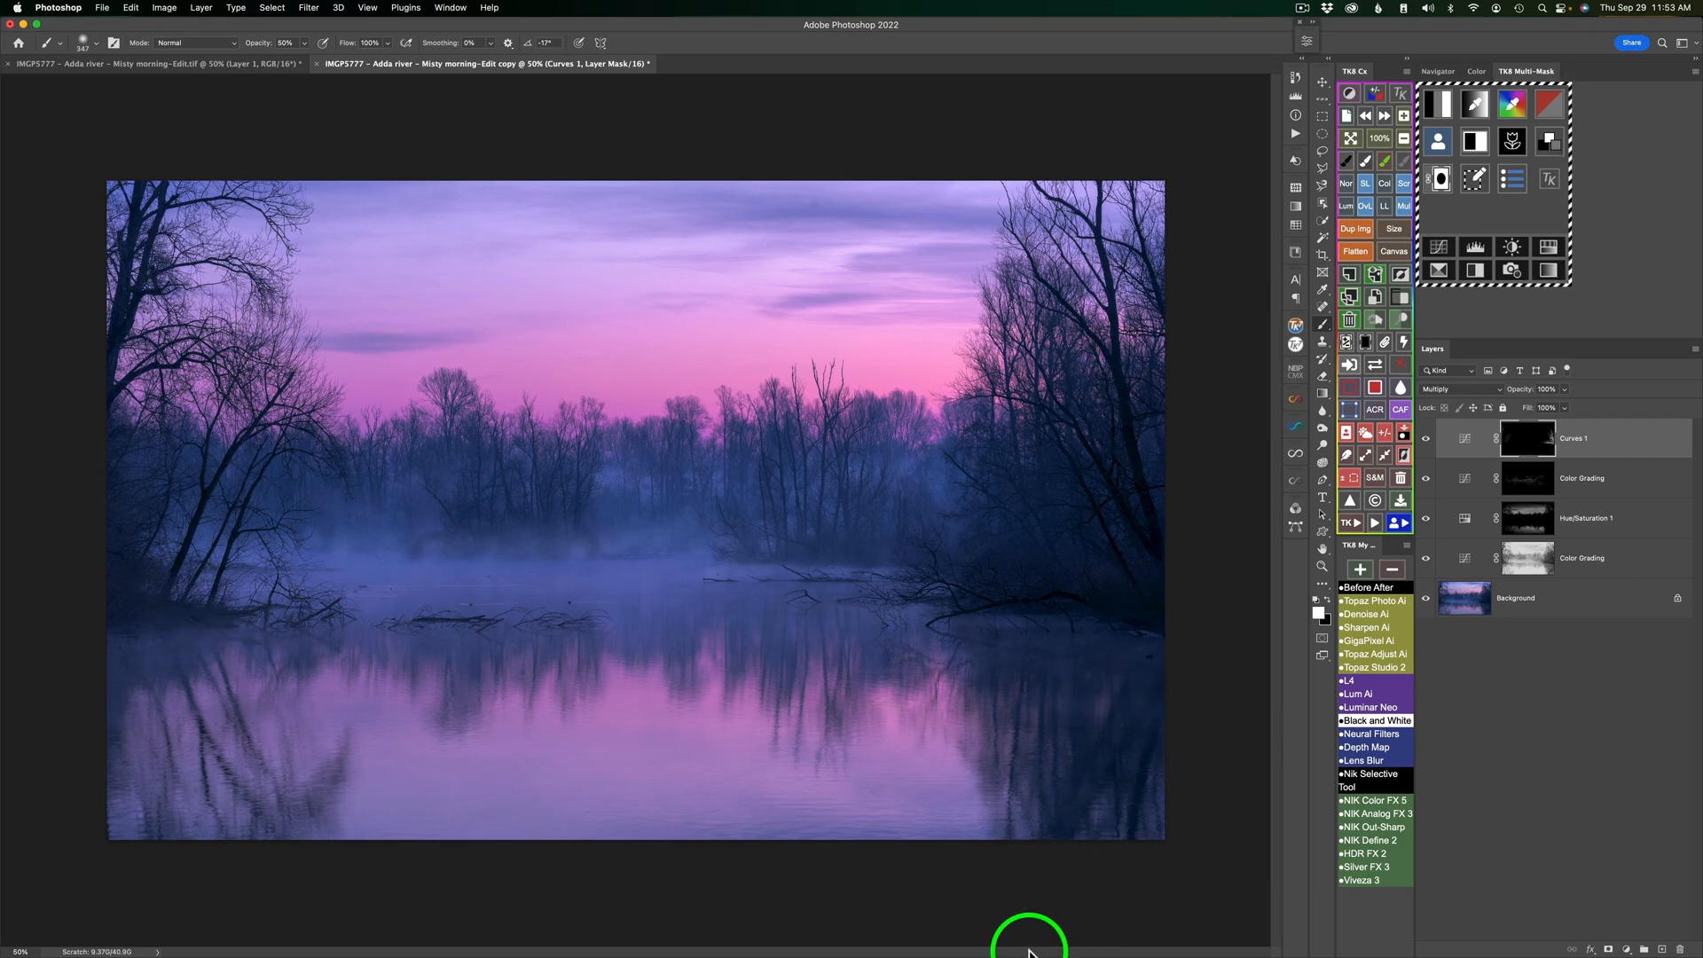
pyautogui.click(1425, 438)
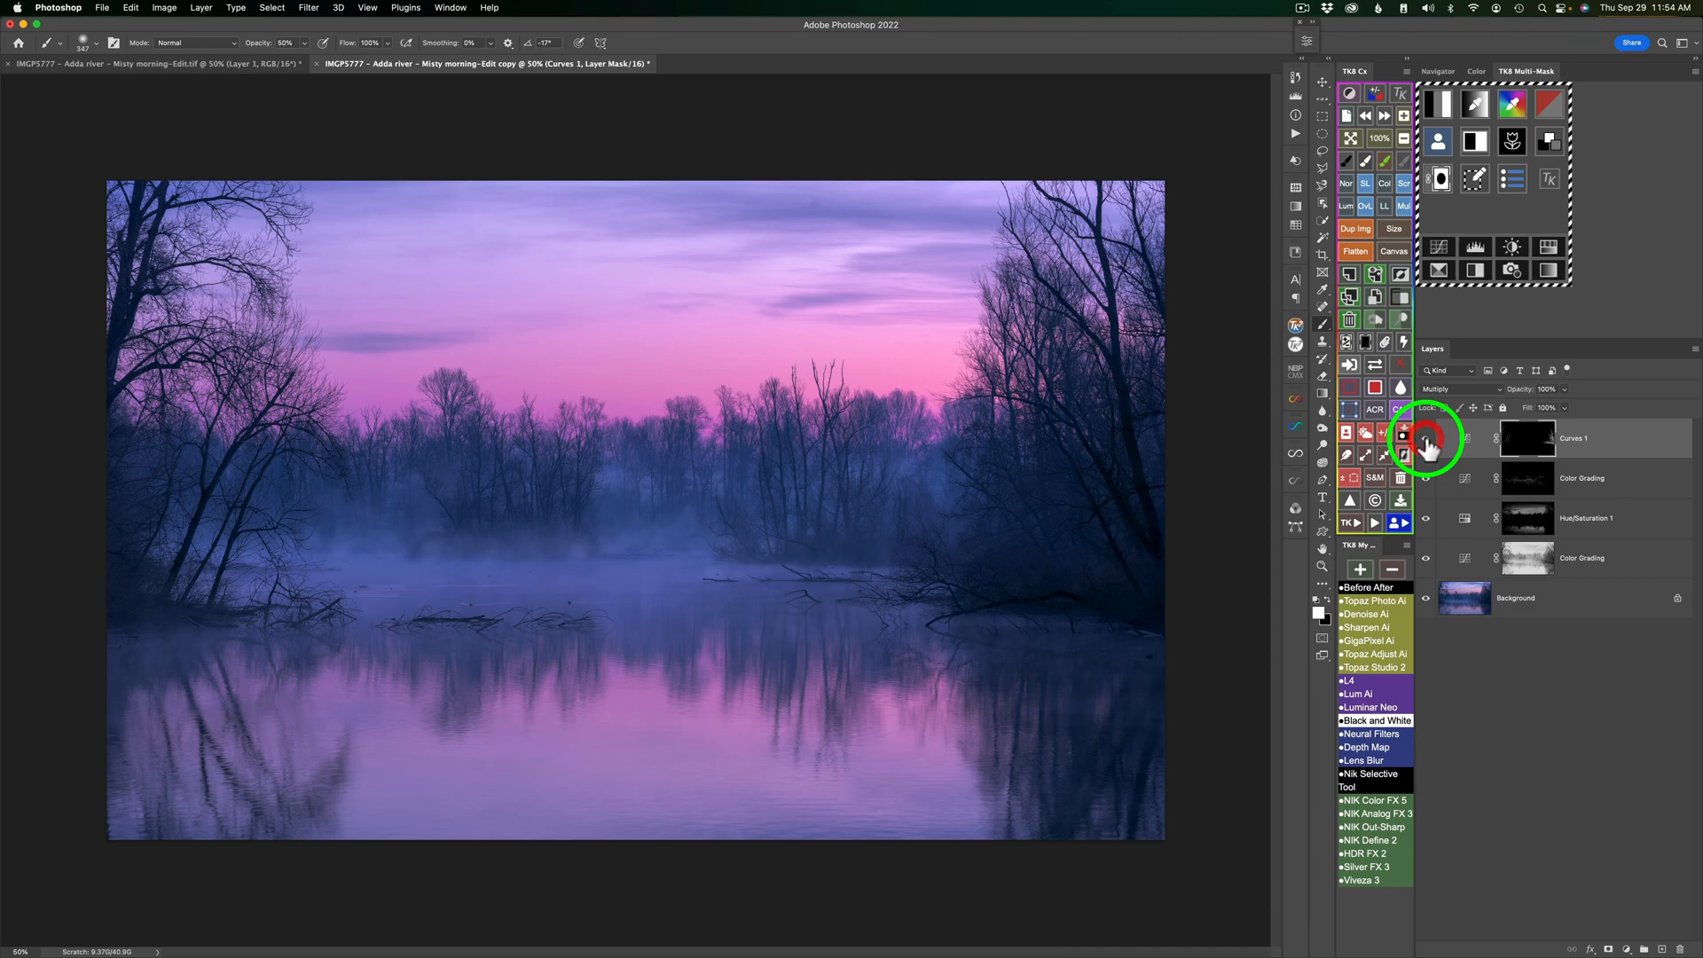
pyautogui.click(1426, 440)
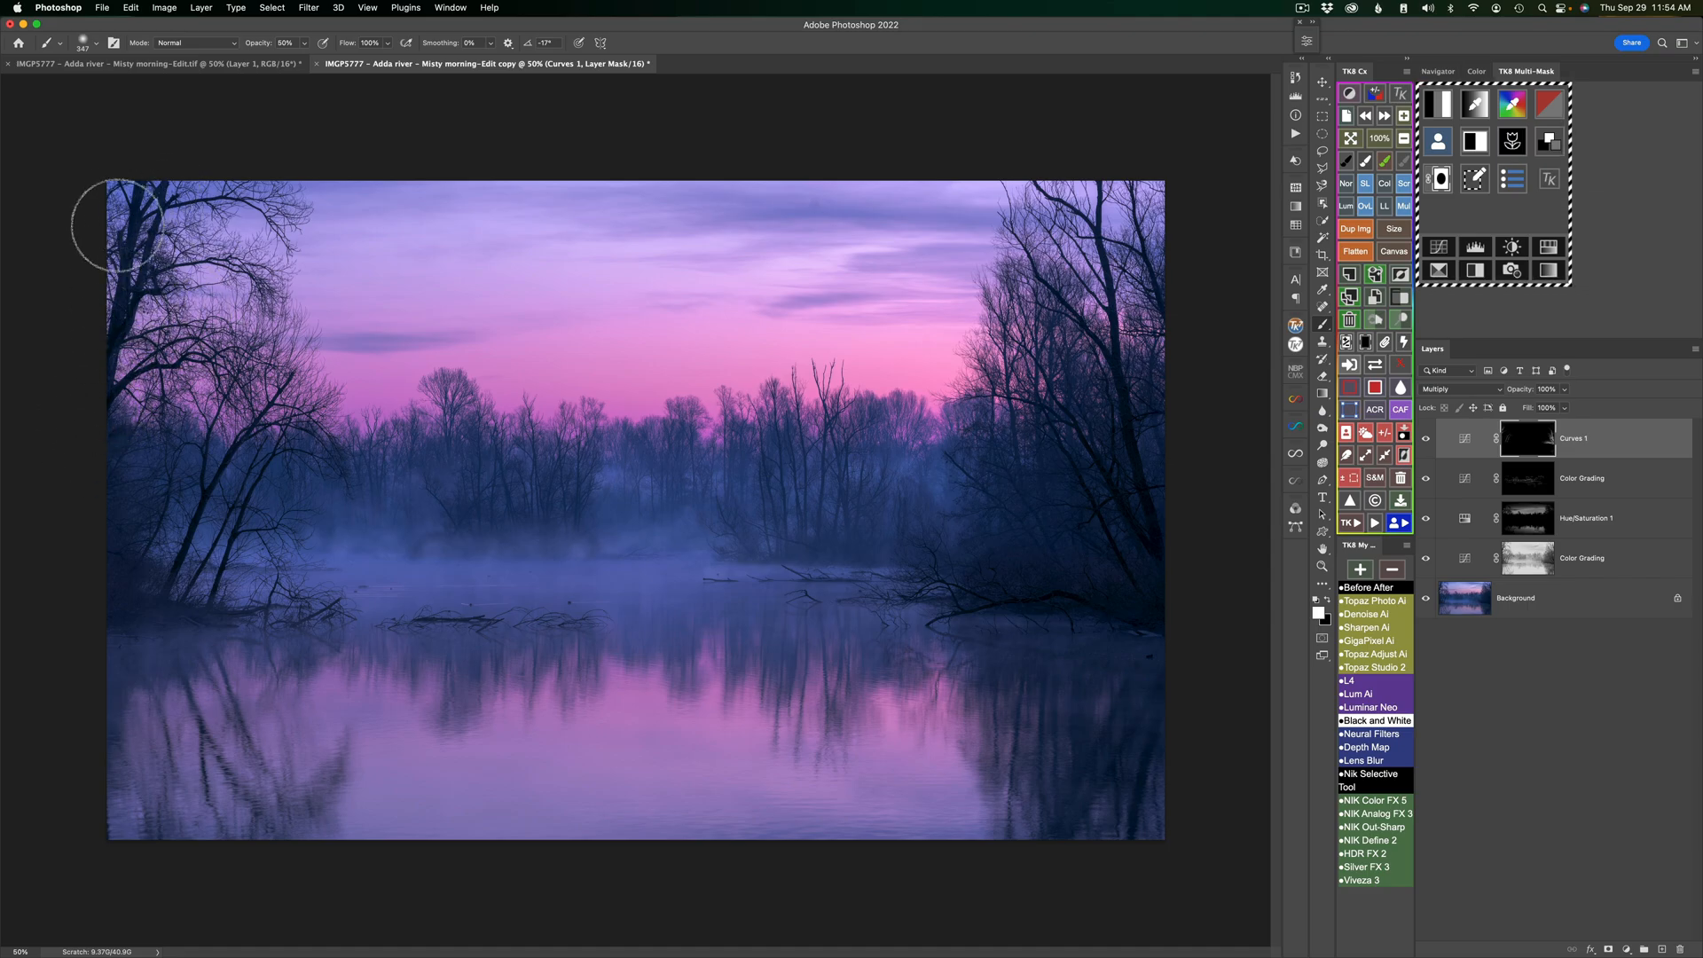
pyautogui.click(1425, 439)
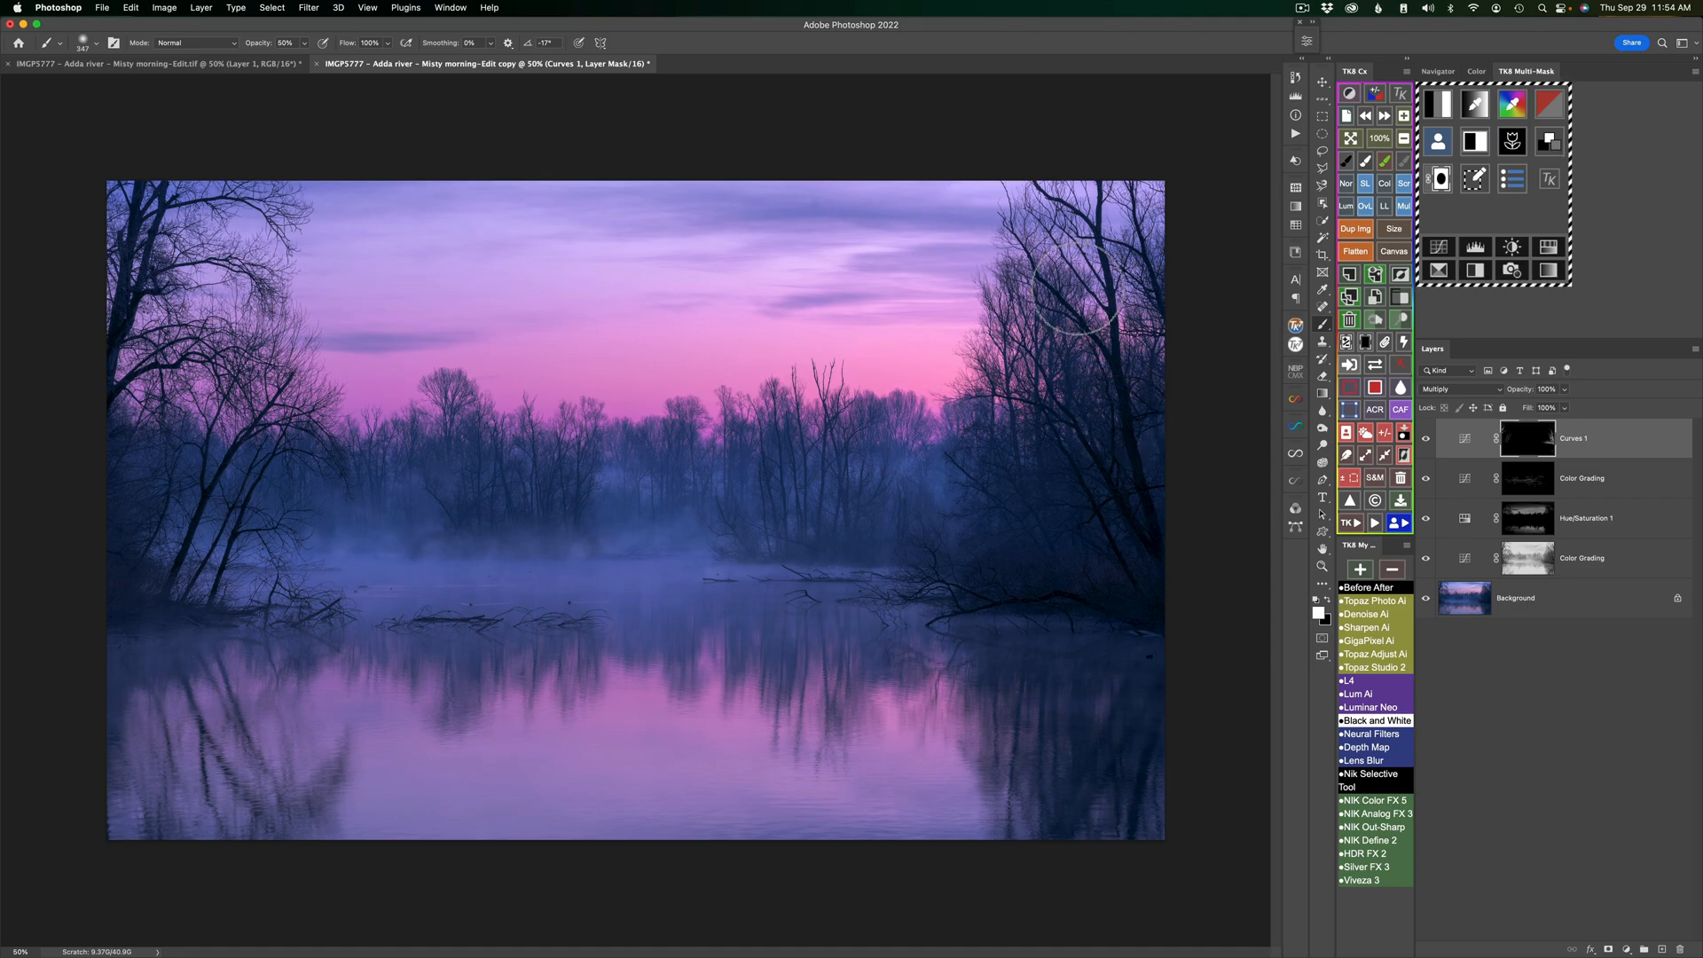
pyautogui.click(1425, 439)
pyautogui.click(1462, 450)
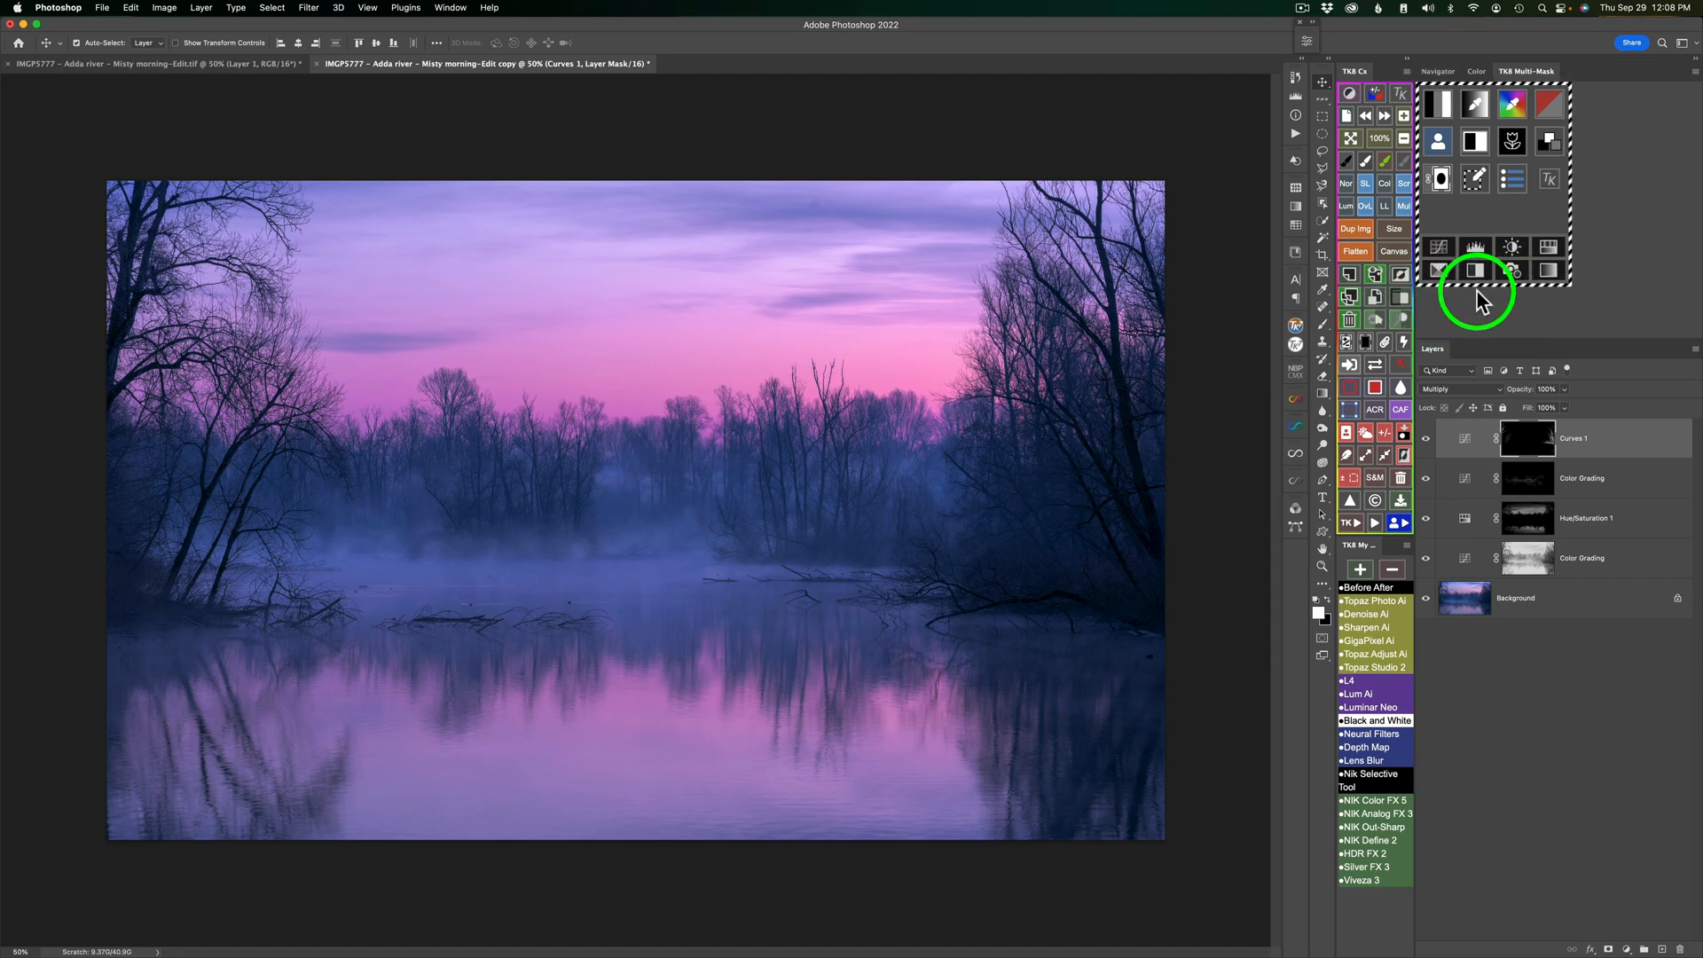
# - Release the painting selection and add a second Curves layer with a black mask and Multiply blending
pyautogui.click(1385, 431)
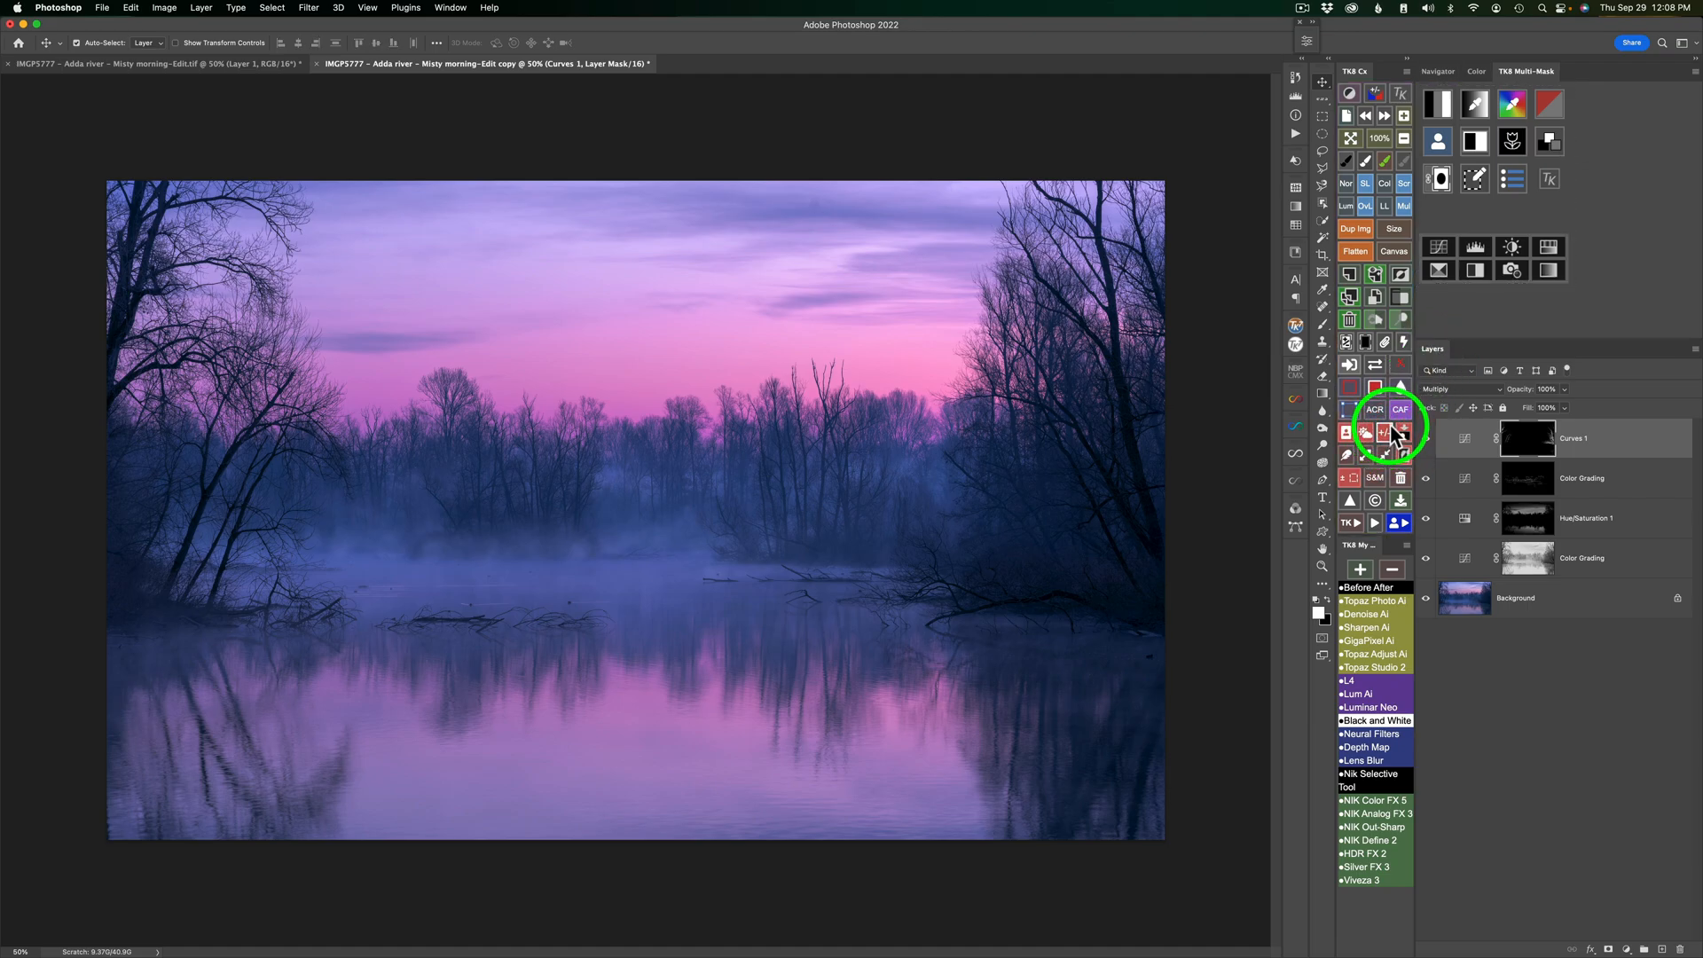
pyautogui.click(1439, 246)
pyautogui.click(1367, 340)
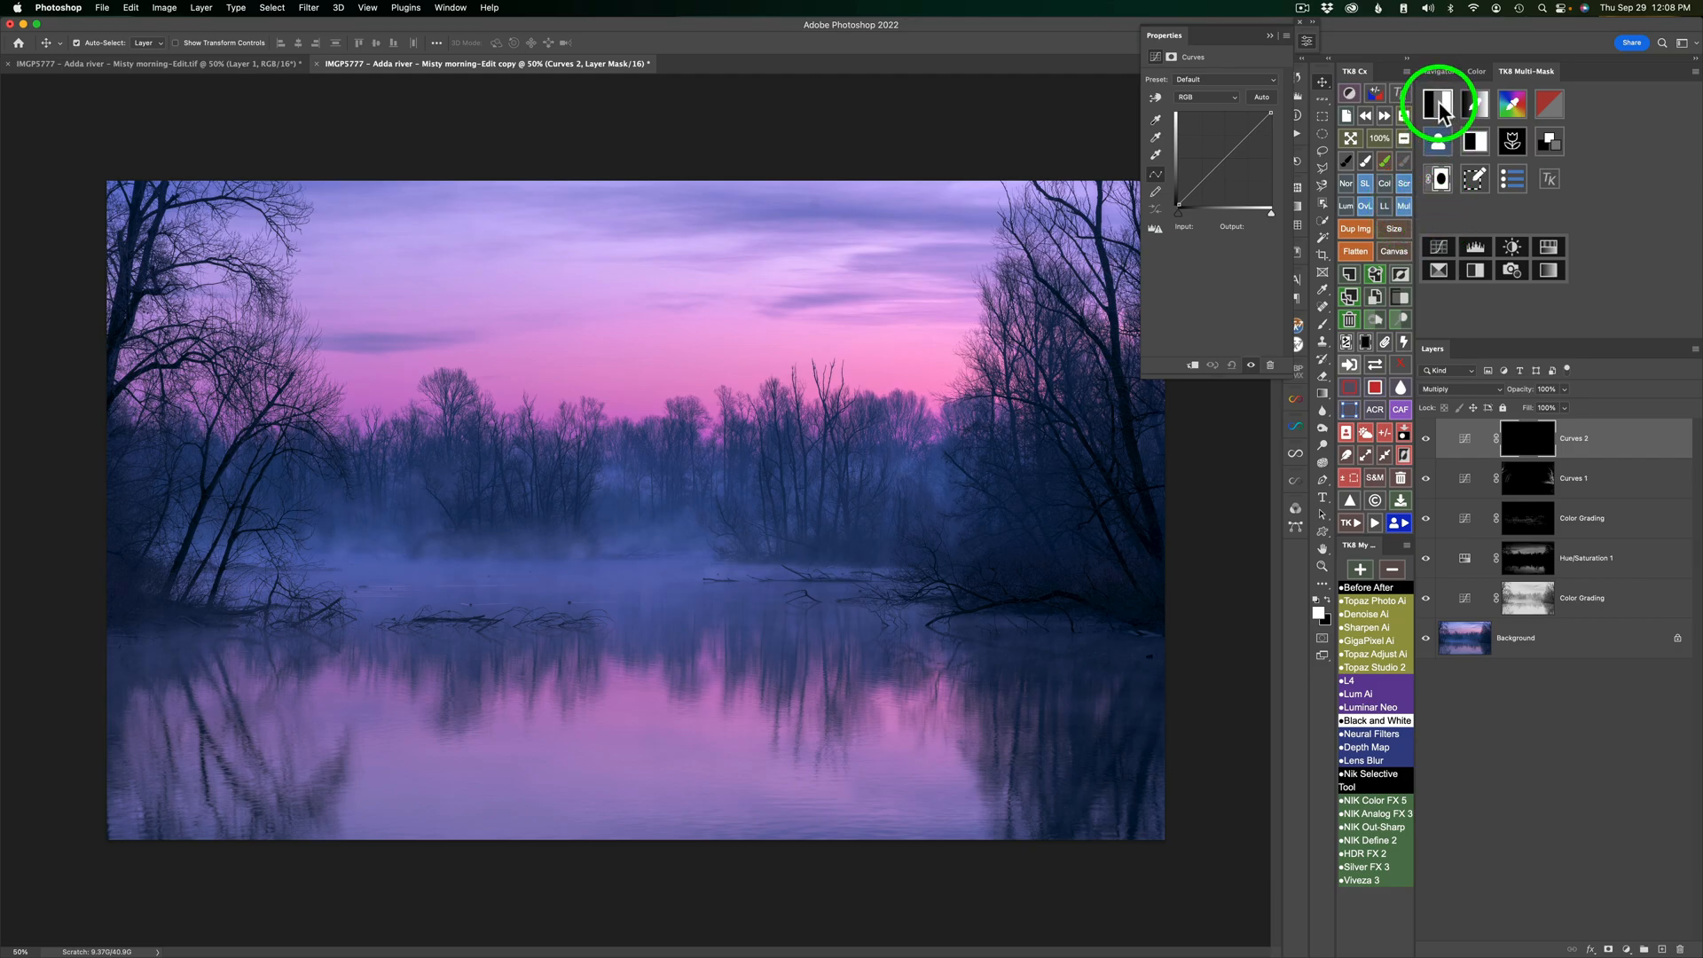
# - Generate RGB luminosity masks and step through the darks series to Darks 5 to include the distant trees and branches
pyautogui.click(1438, 106)
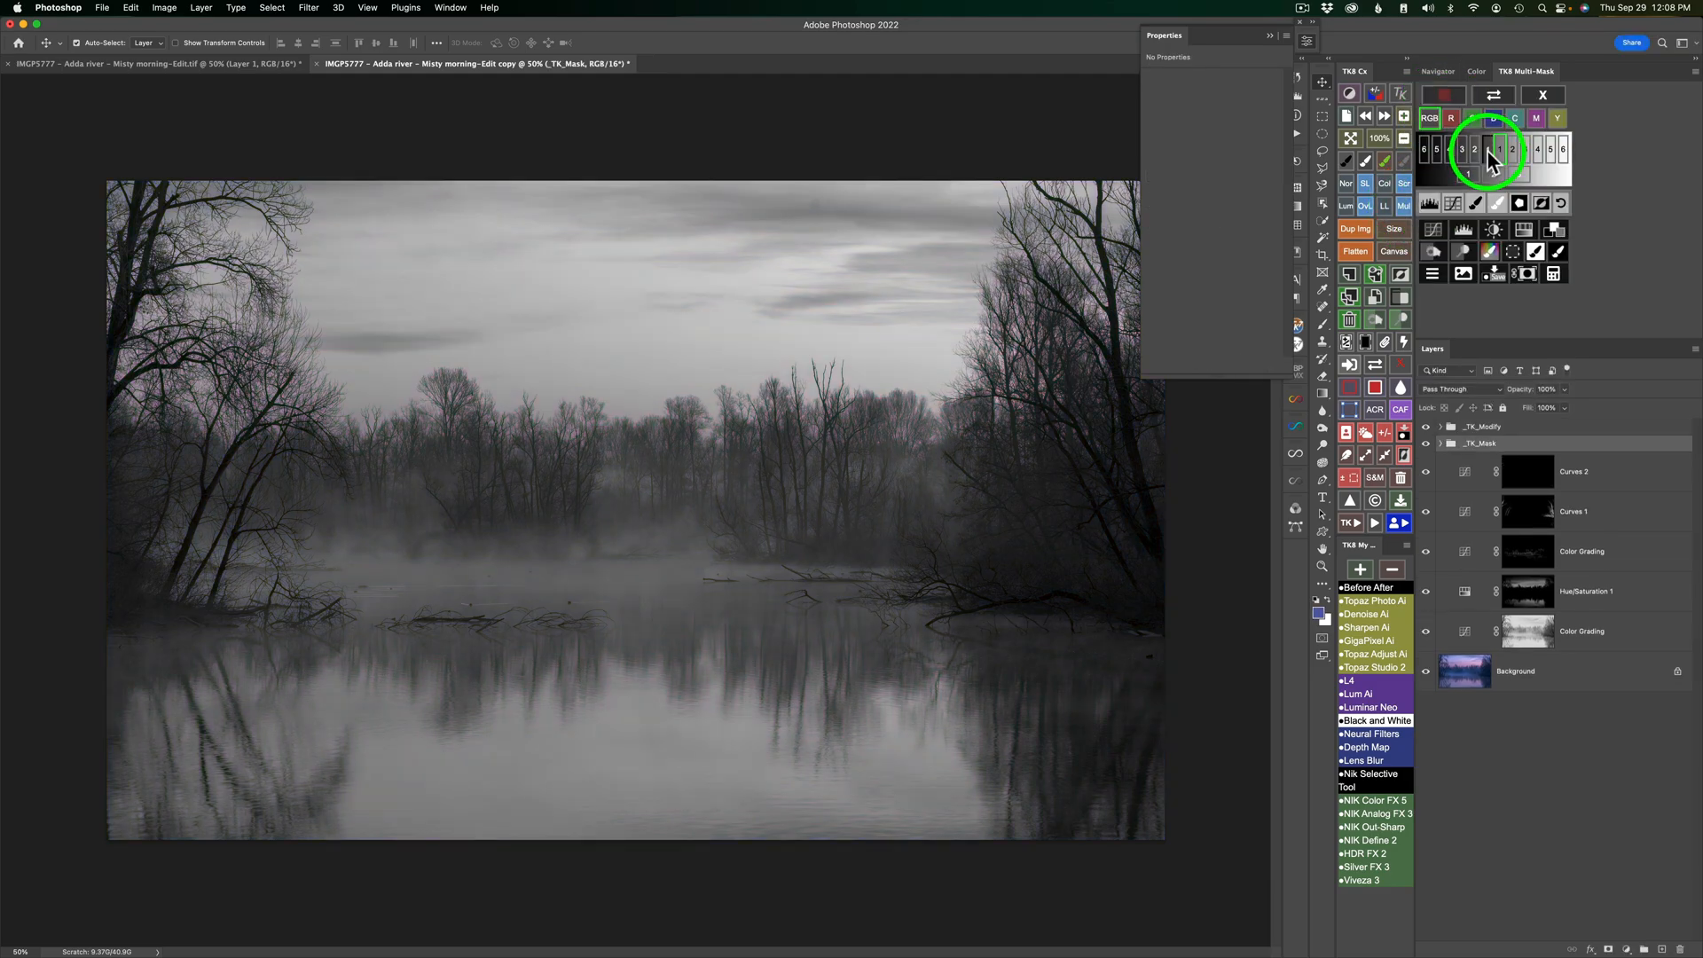
pyautogui.click(1487, 151)
pyautogui.click(1474, 151)
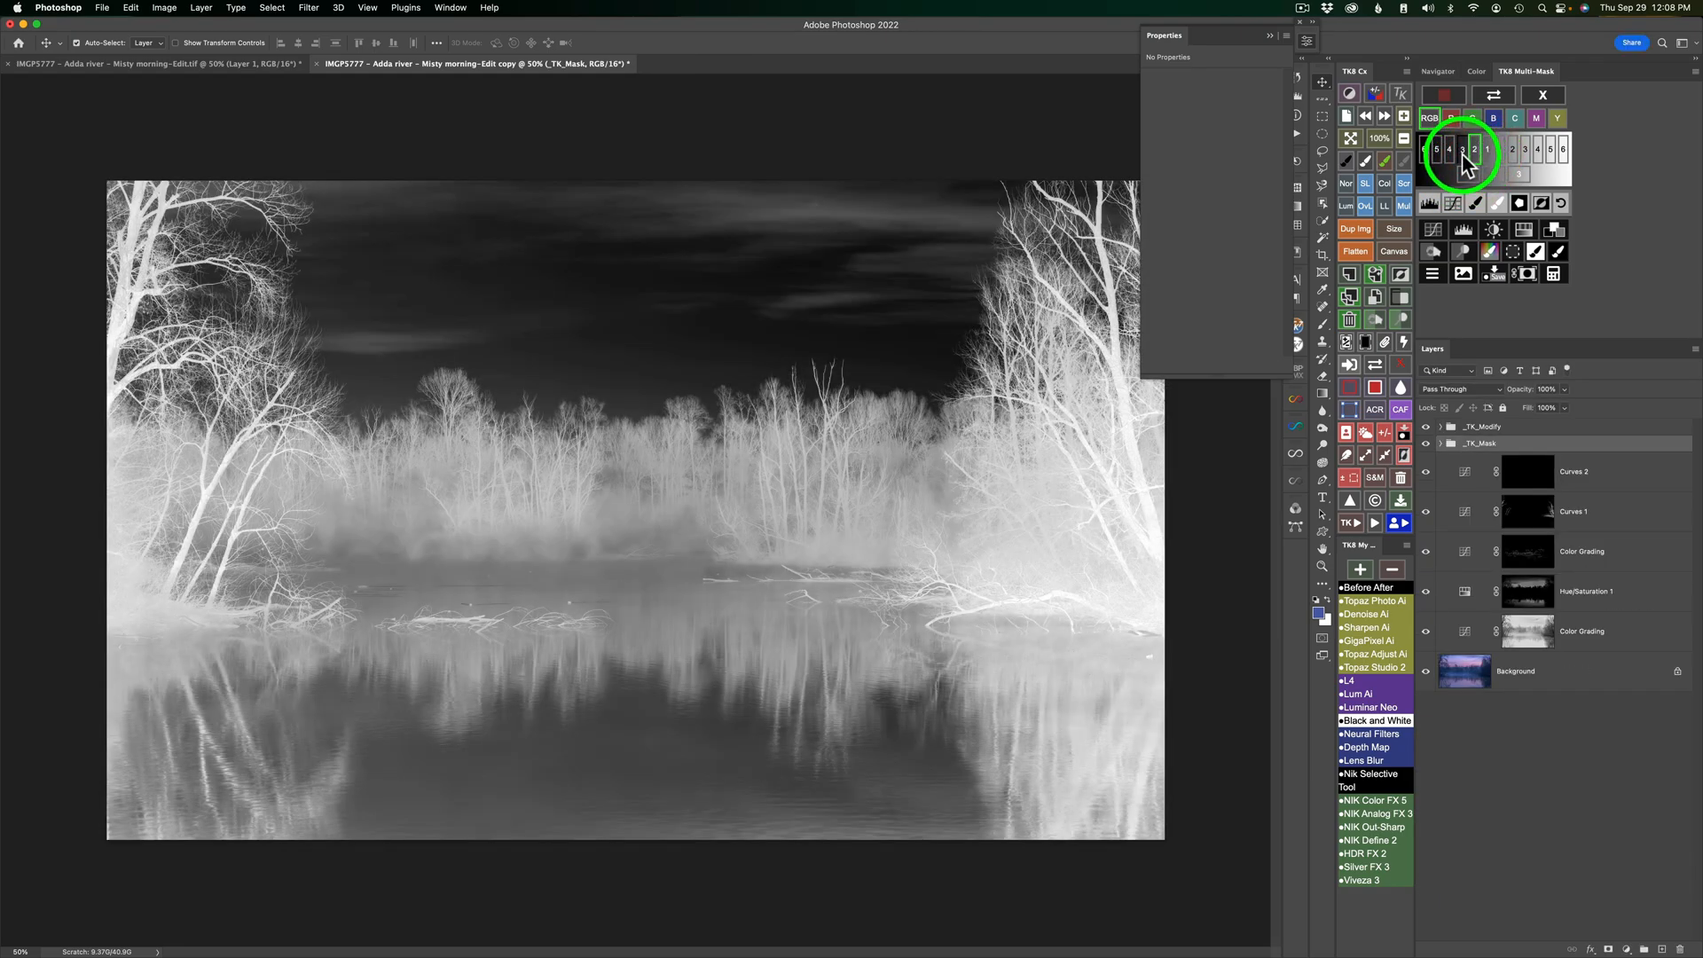
pyautogui.click(1462, 153)
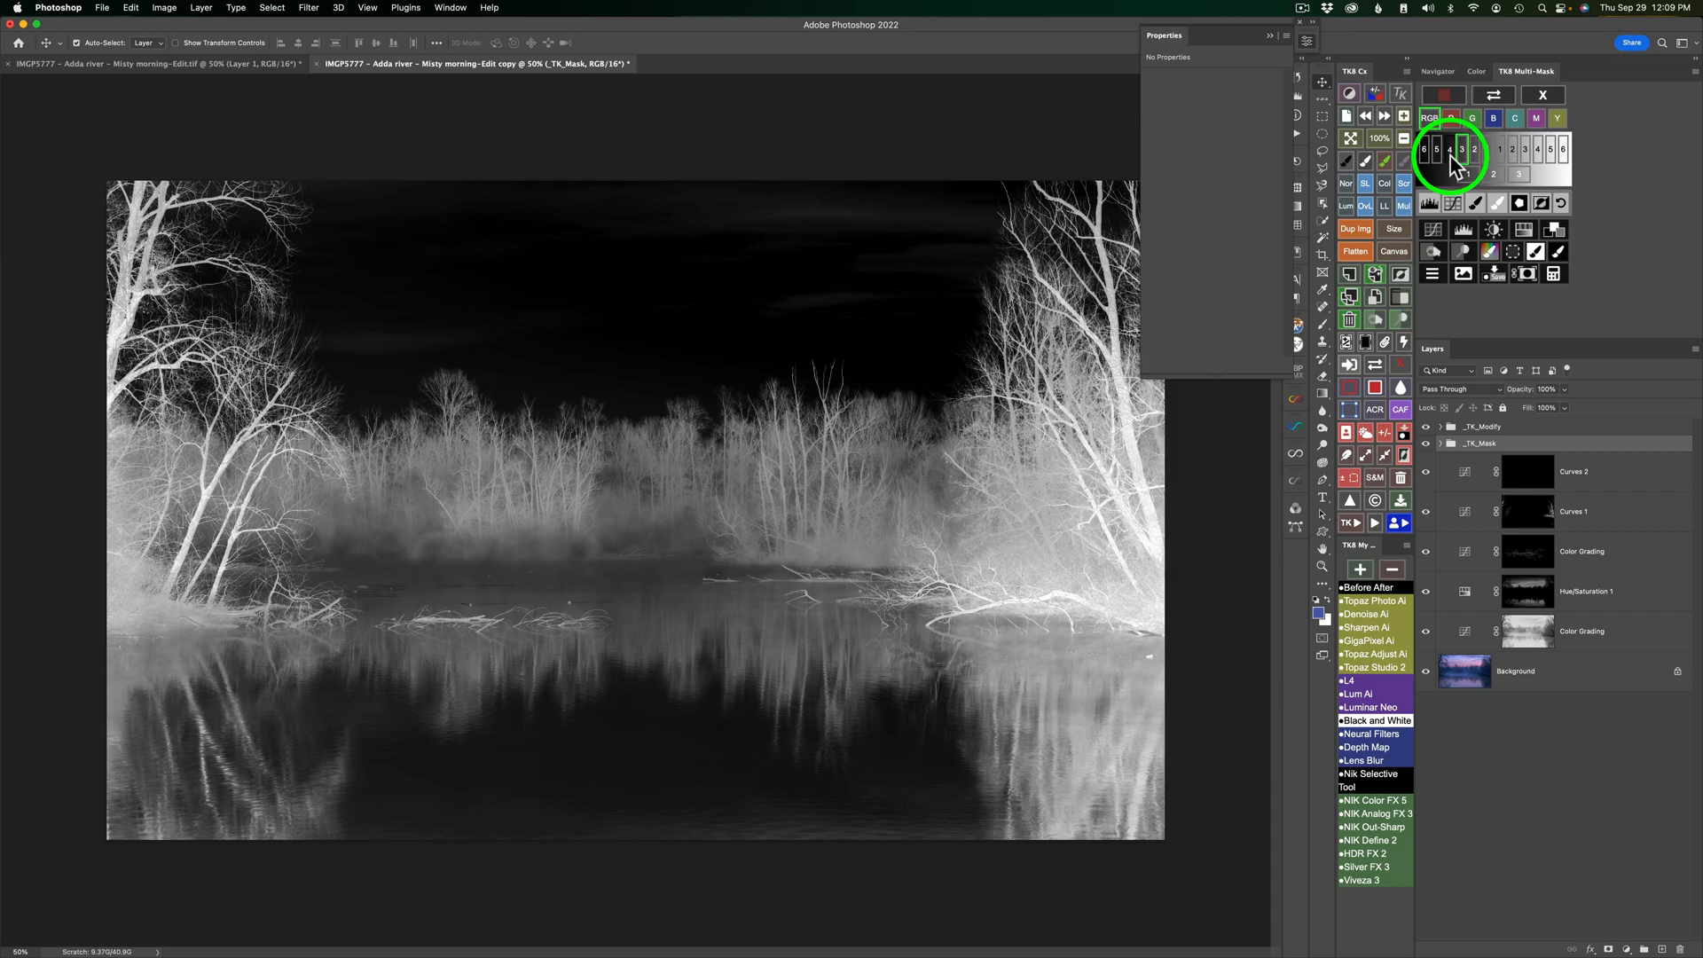
pyautogui.click(1450, 153)
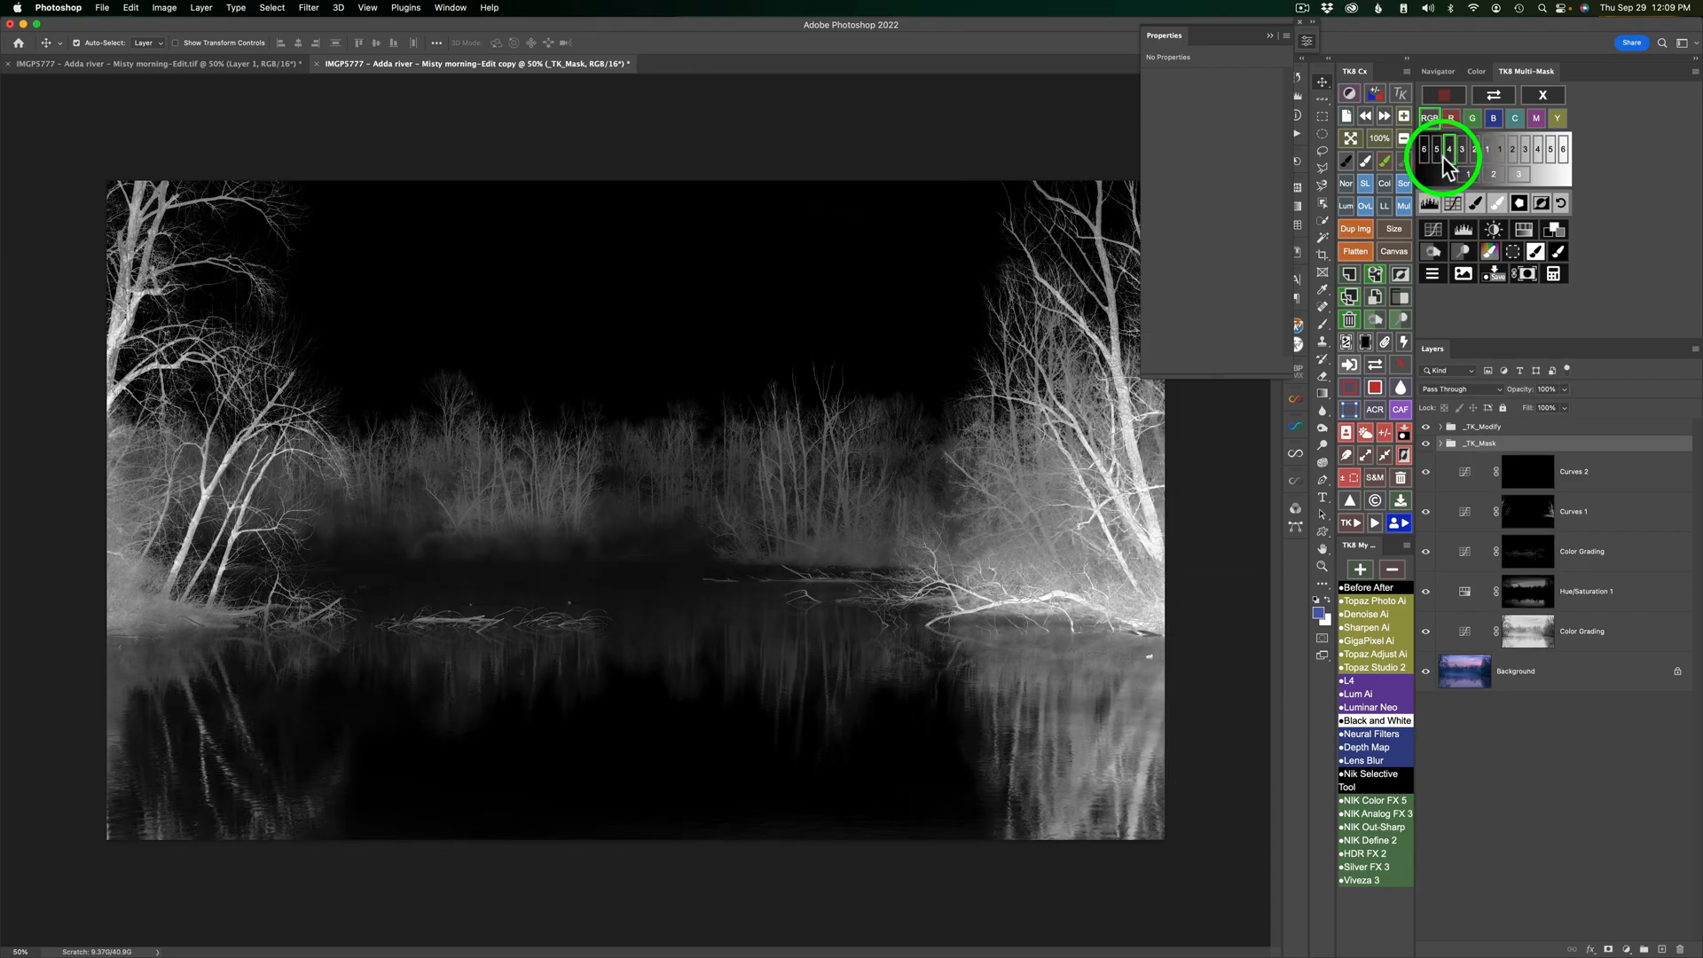
pyautogui.click(1437, 151)
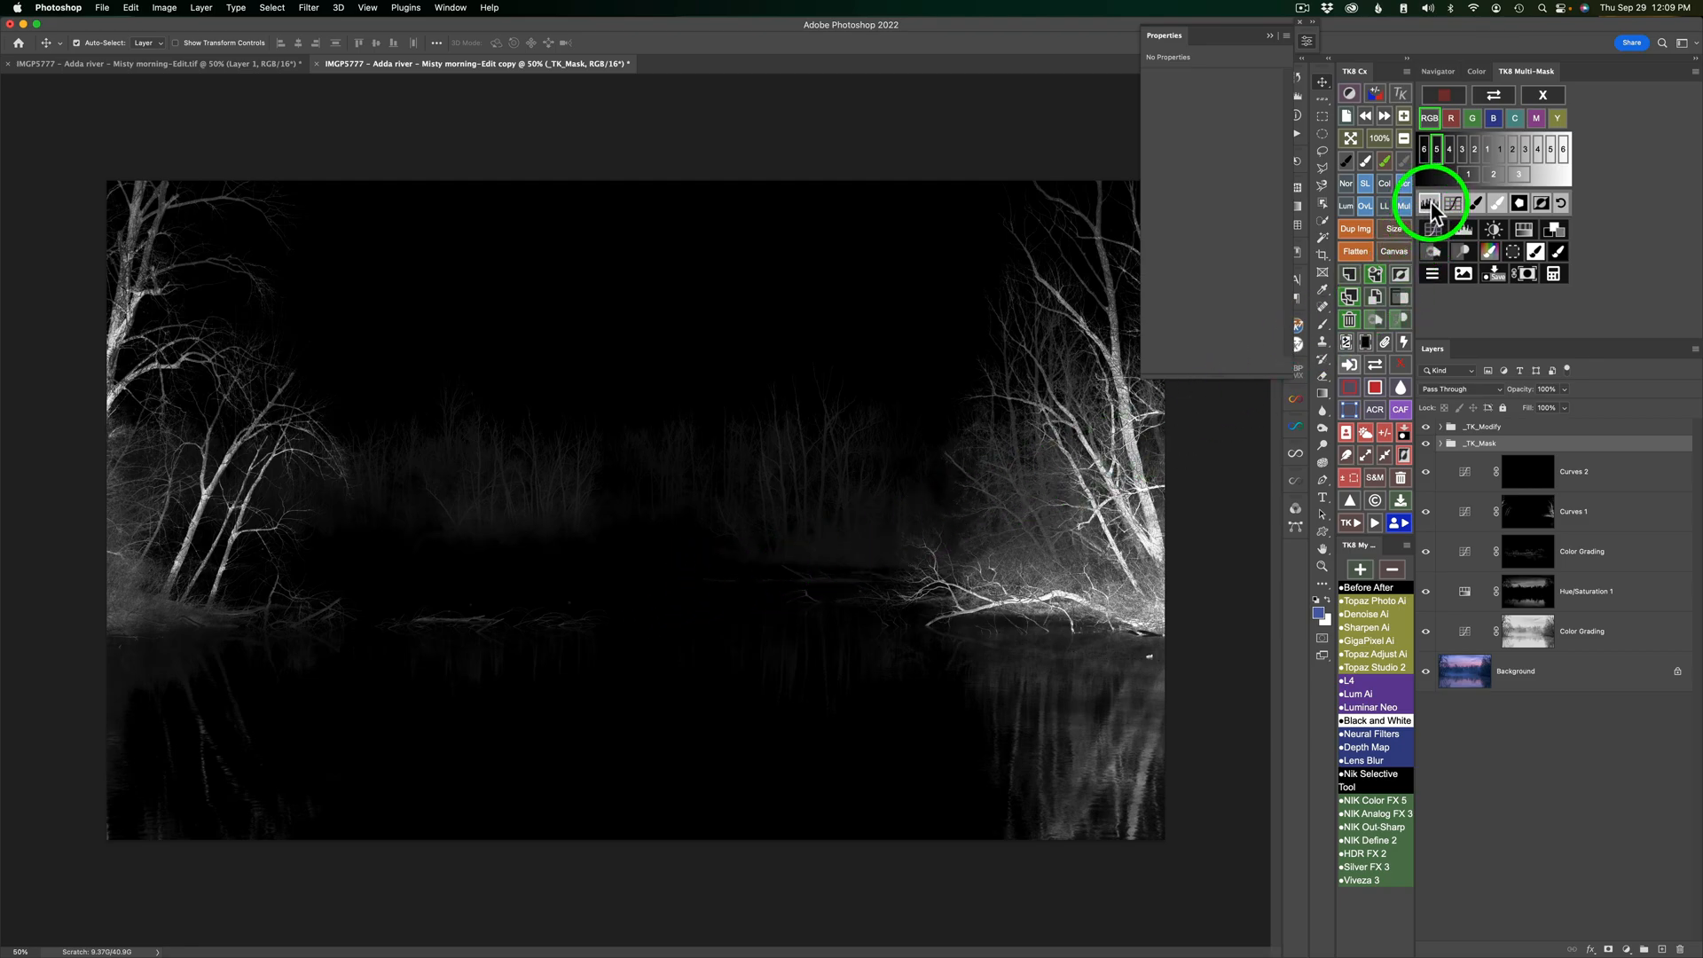
# - Boost the Darks 5 mask with Levels at a white input of 120 and load it as a painting selection for Curves 2
pyautogui.click(1430, 205)
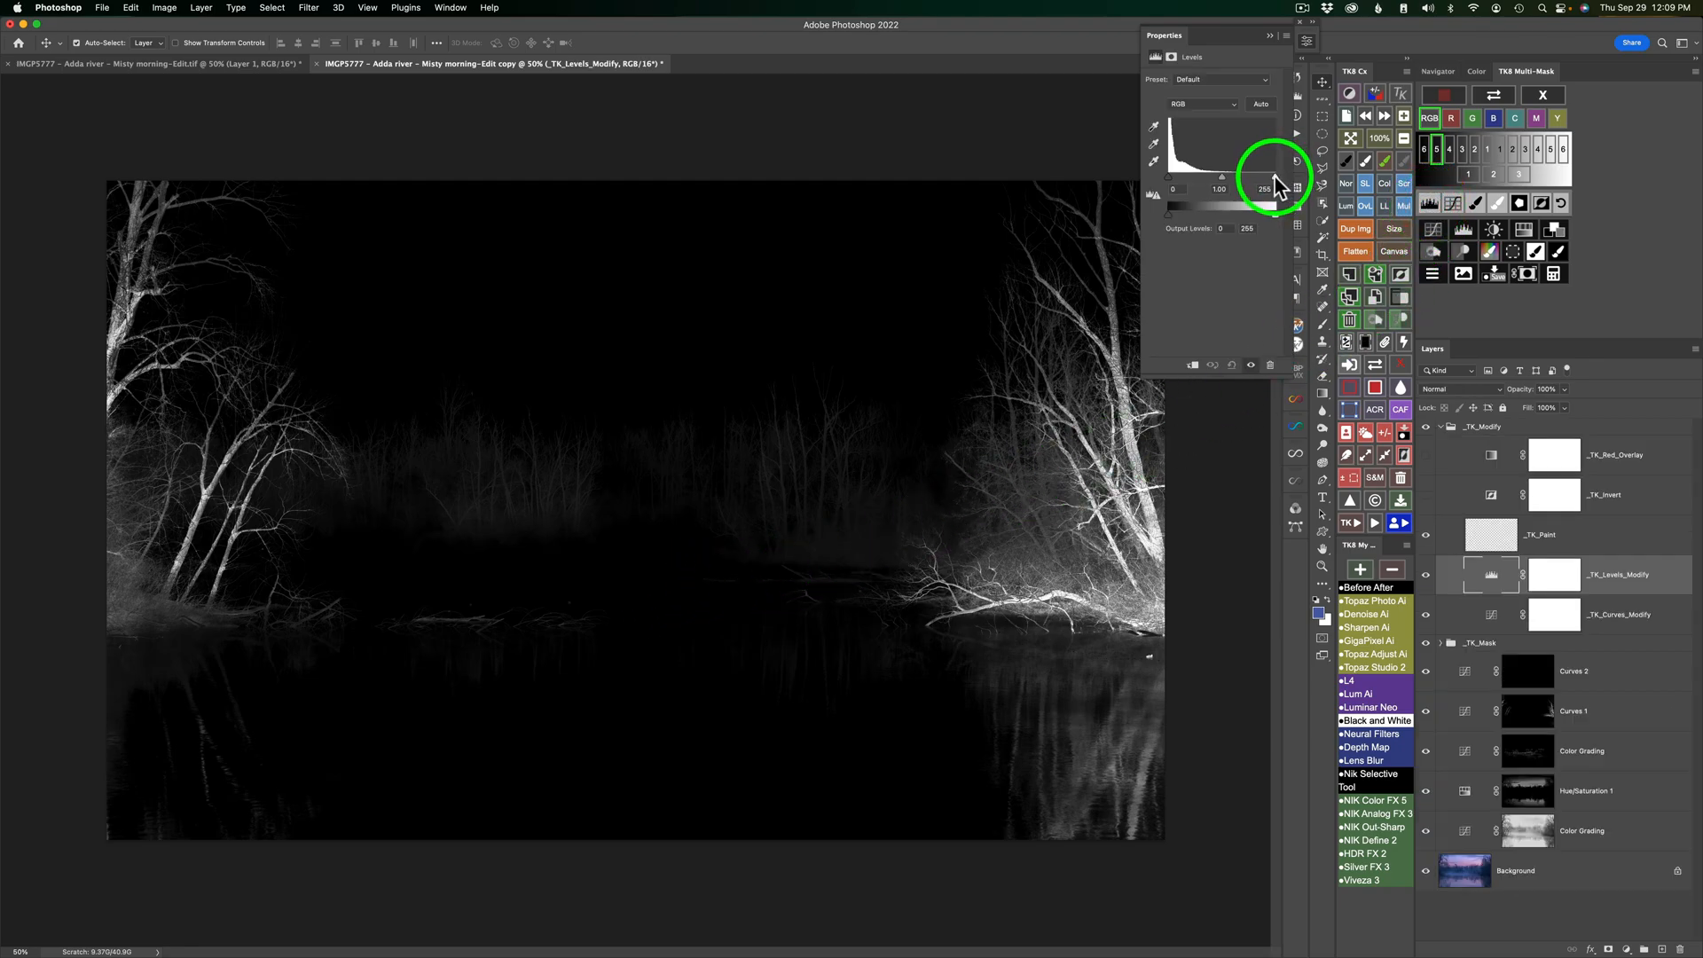
pyautogui.moveTo(1274, 175); pyautogui.dragTo(1222, 182)
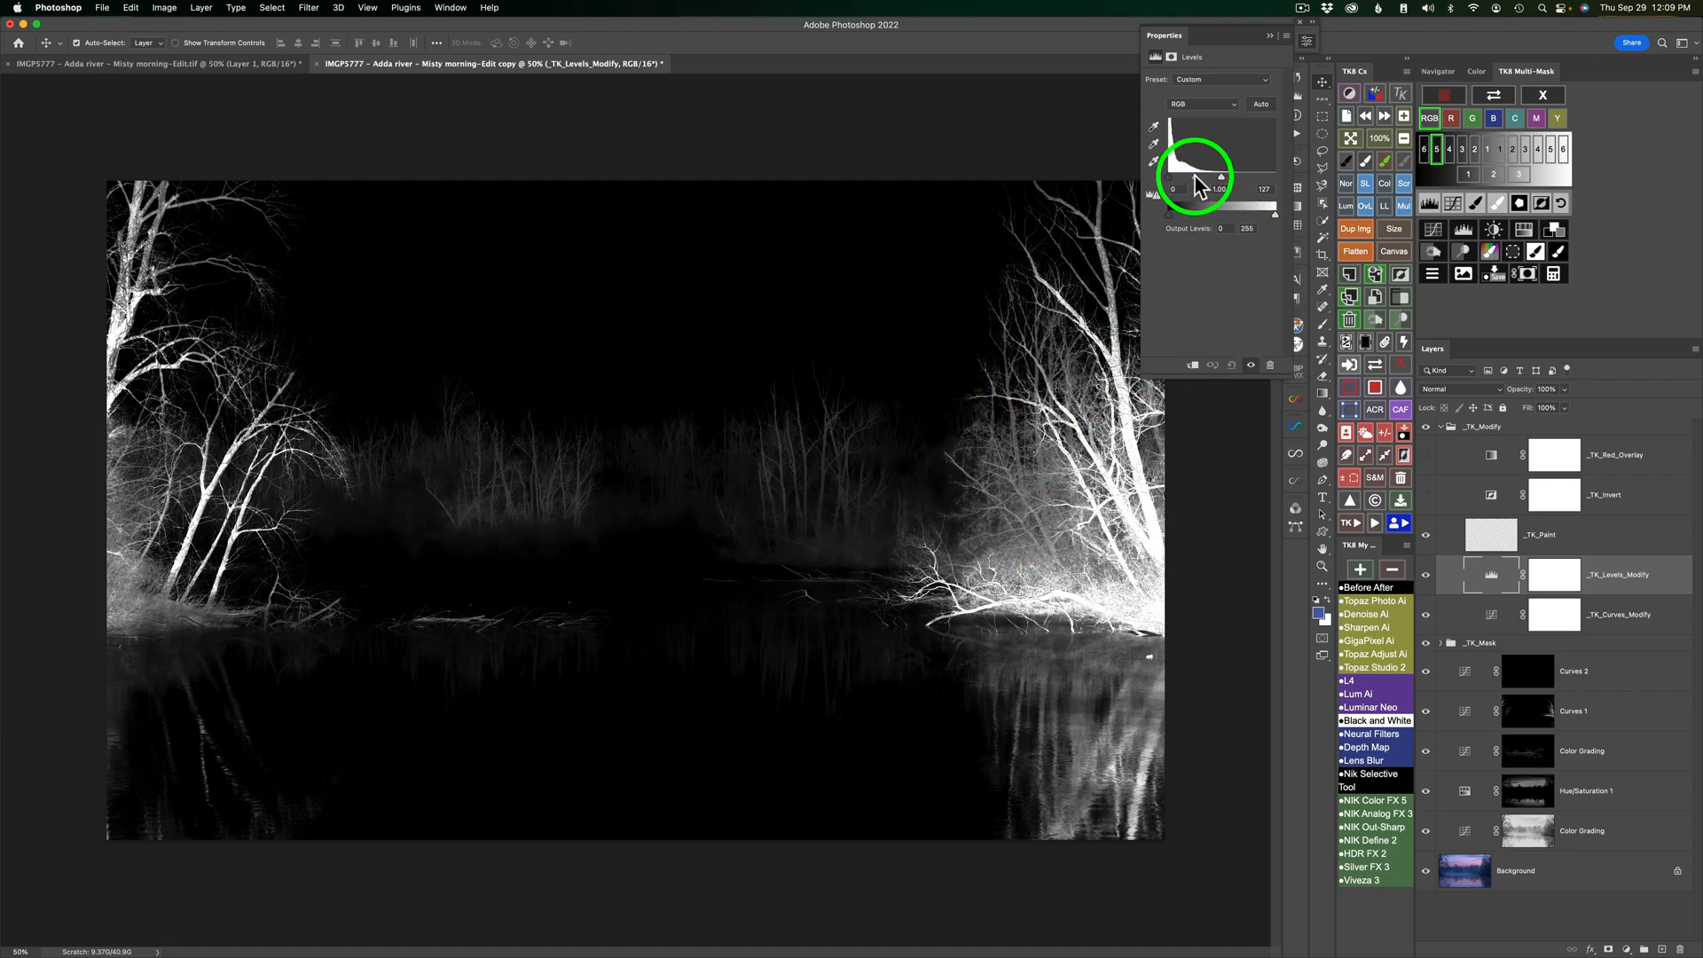
pyautogui.moveTo(1195, 180); pyautogui.dragTo(1191, 180)
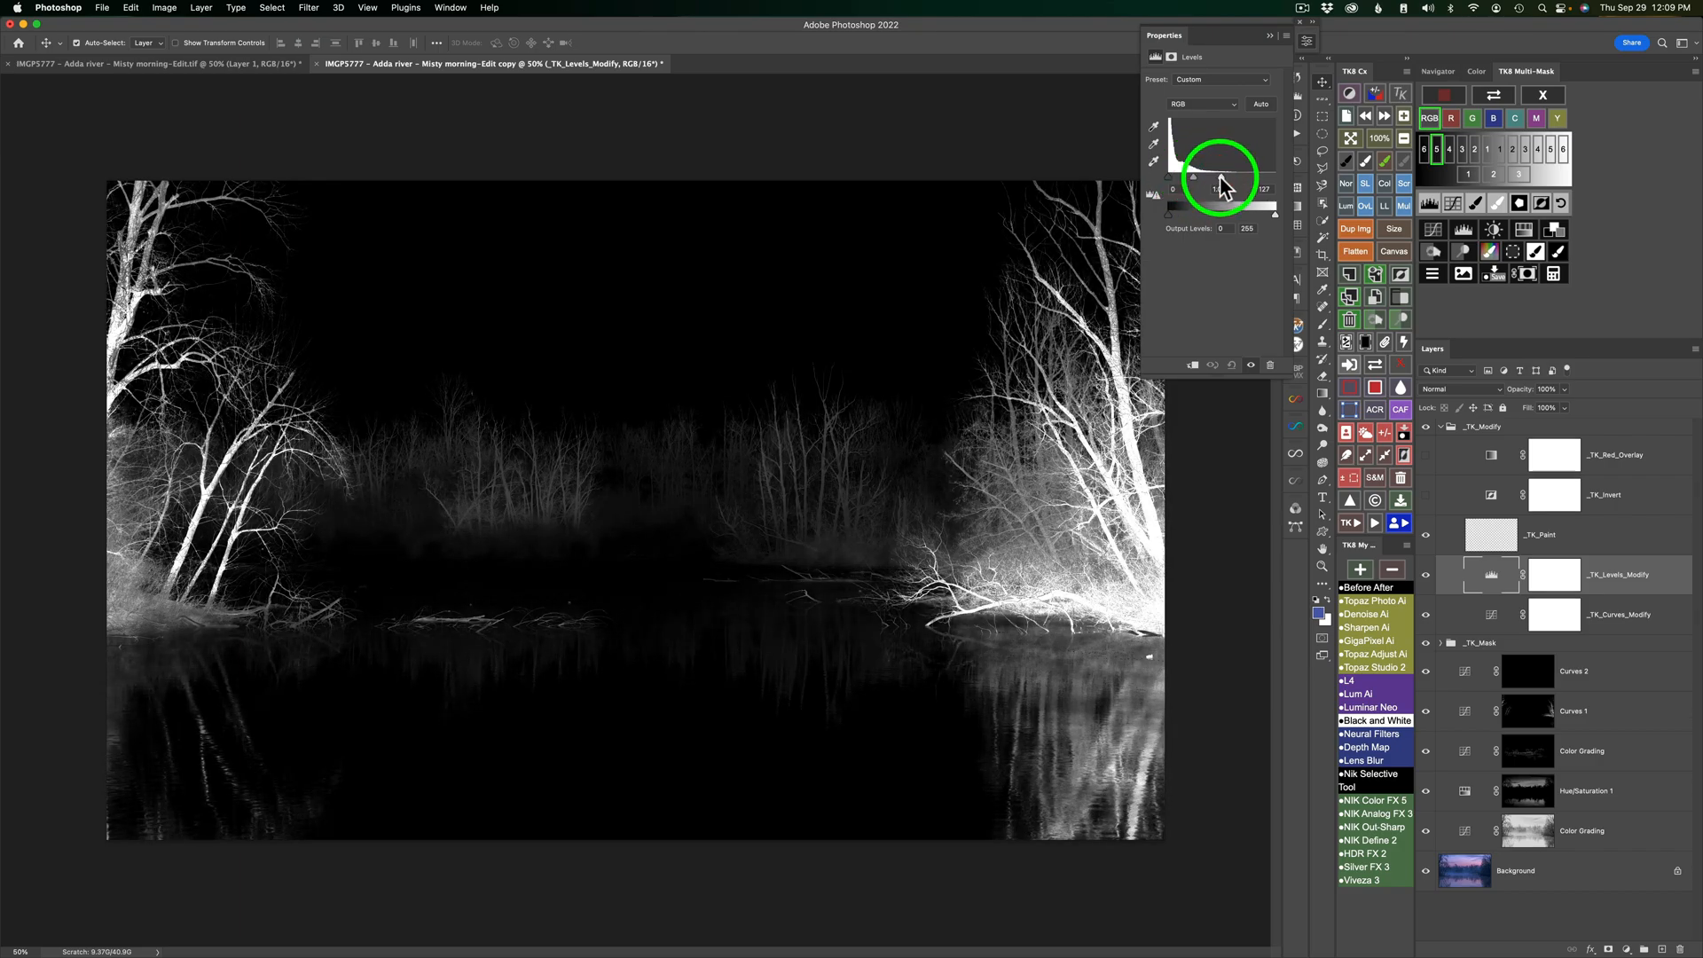
pyautogui.moveTo(1216, 176); pyautogui.dragTo(1218, 177)
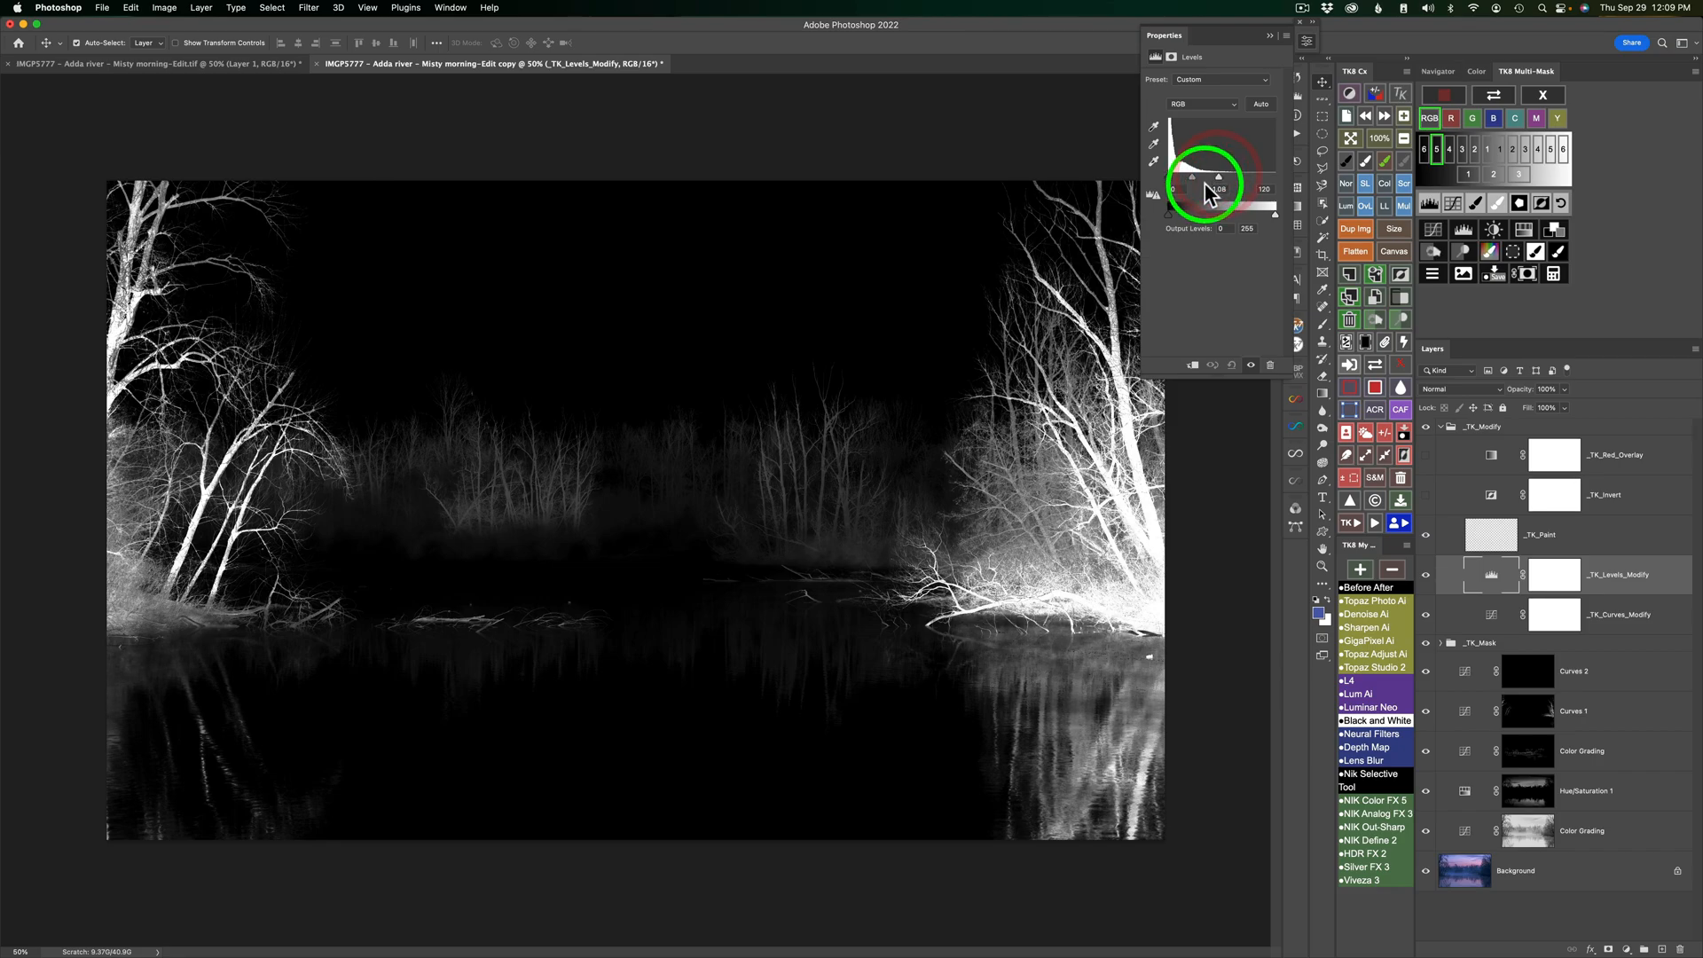
pyautogui.click(1306, 41)
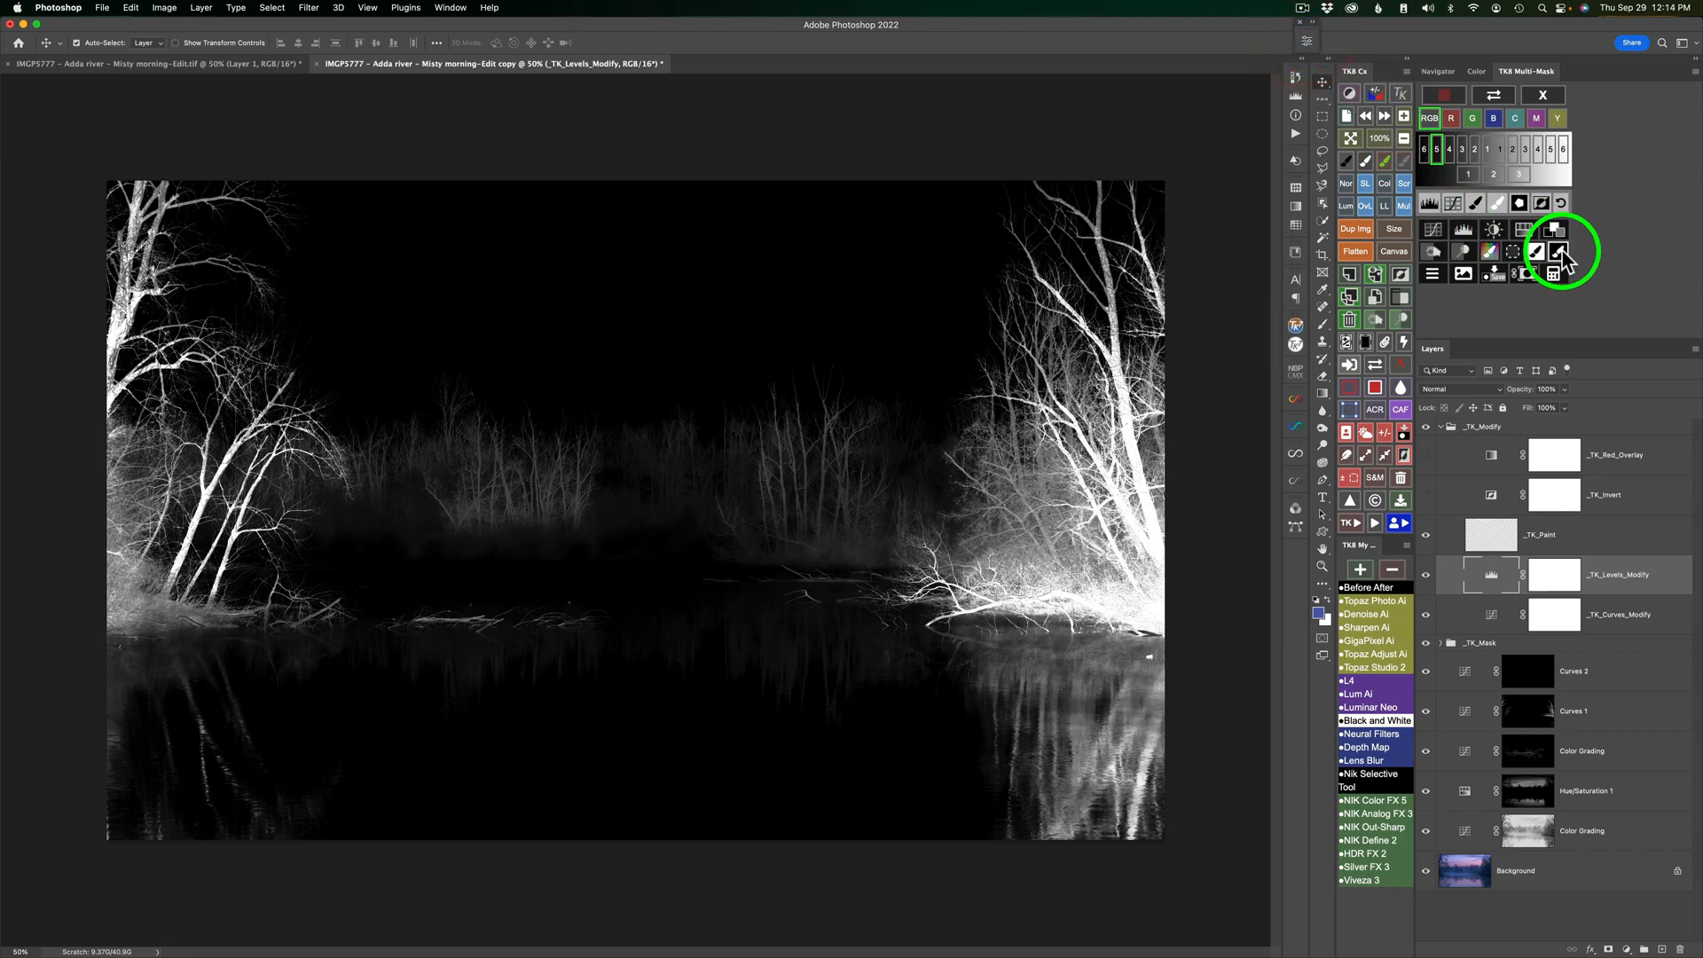
pyautogui.click(1559, 251)
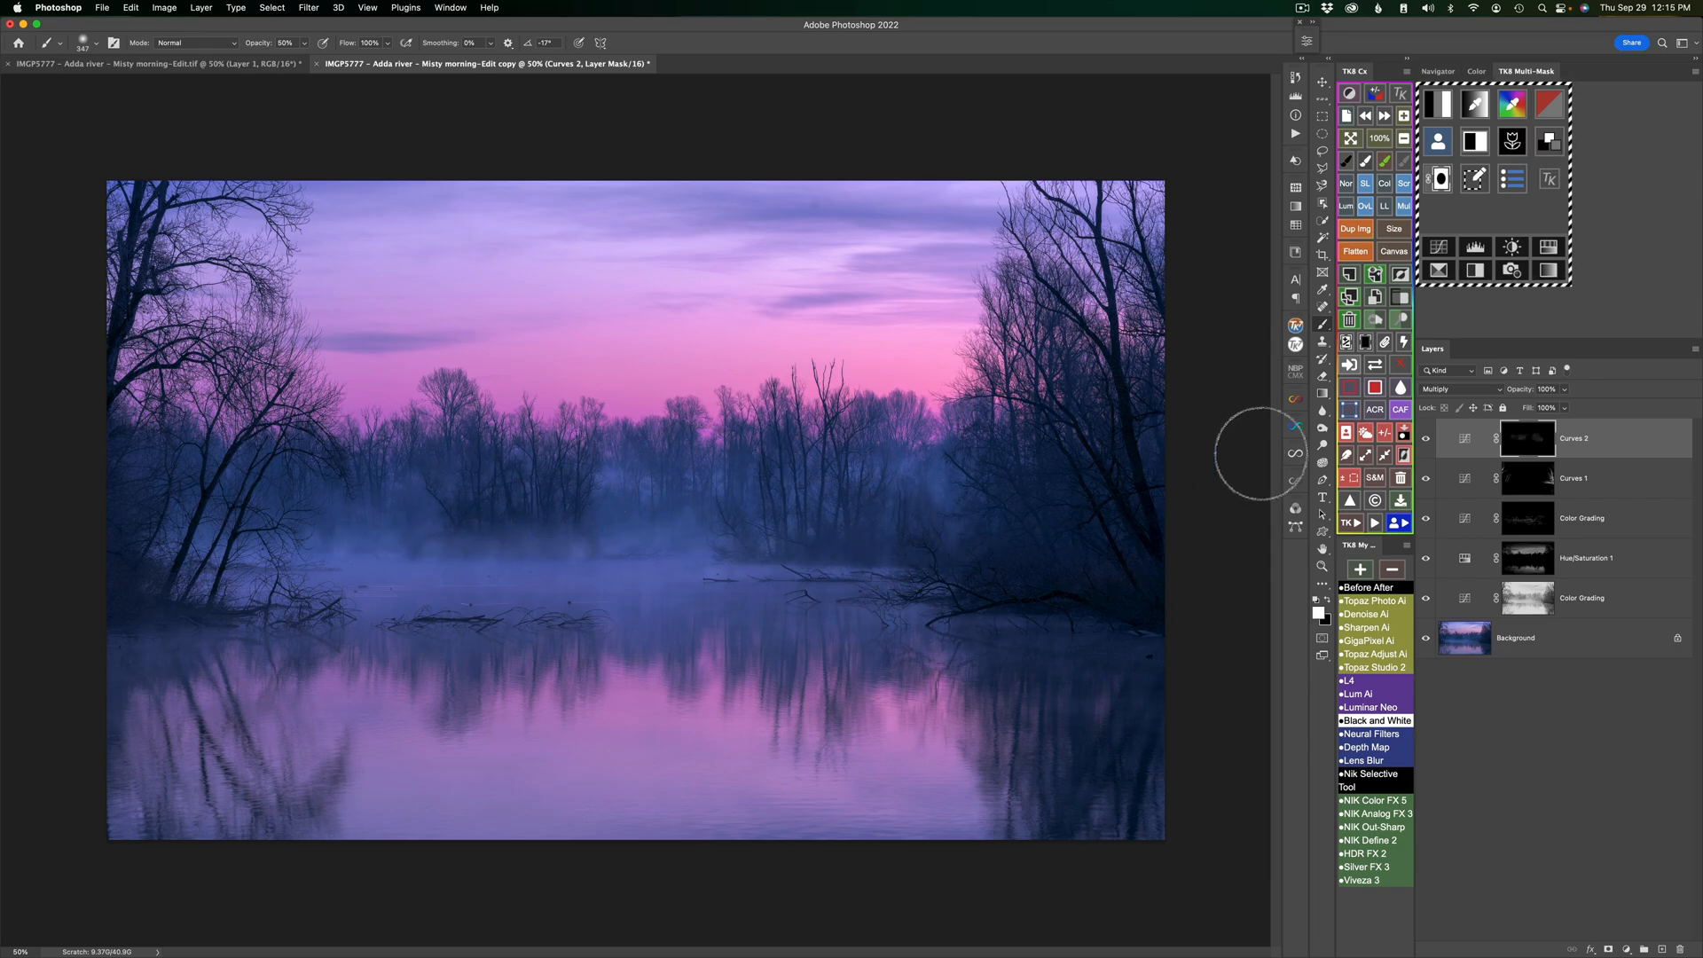
# - Compare the image with and without the Curves 2 layer and inspect the active Darks 5 selection in mask view
pyautogui.click(1424, 440)
pyautogui.click(1424, 440)
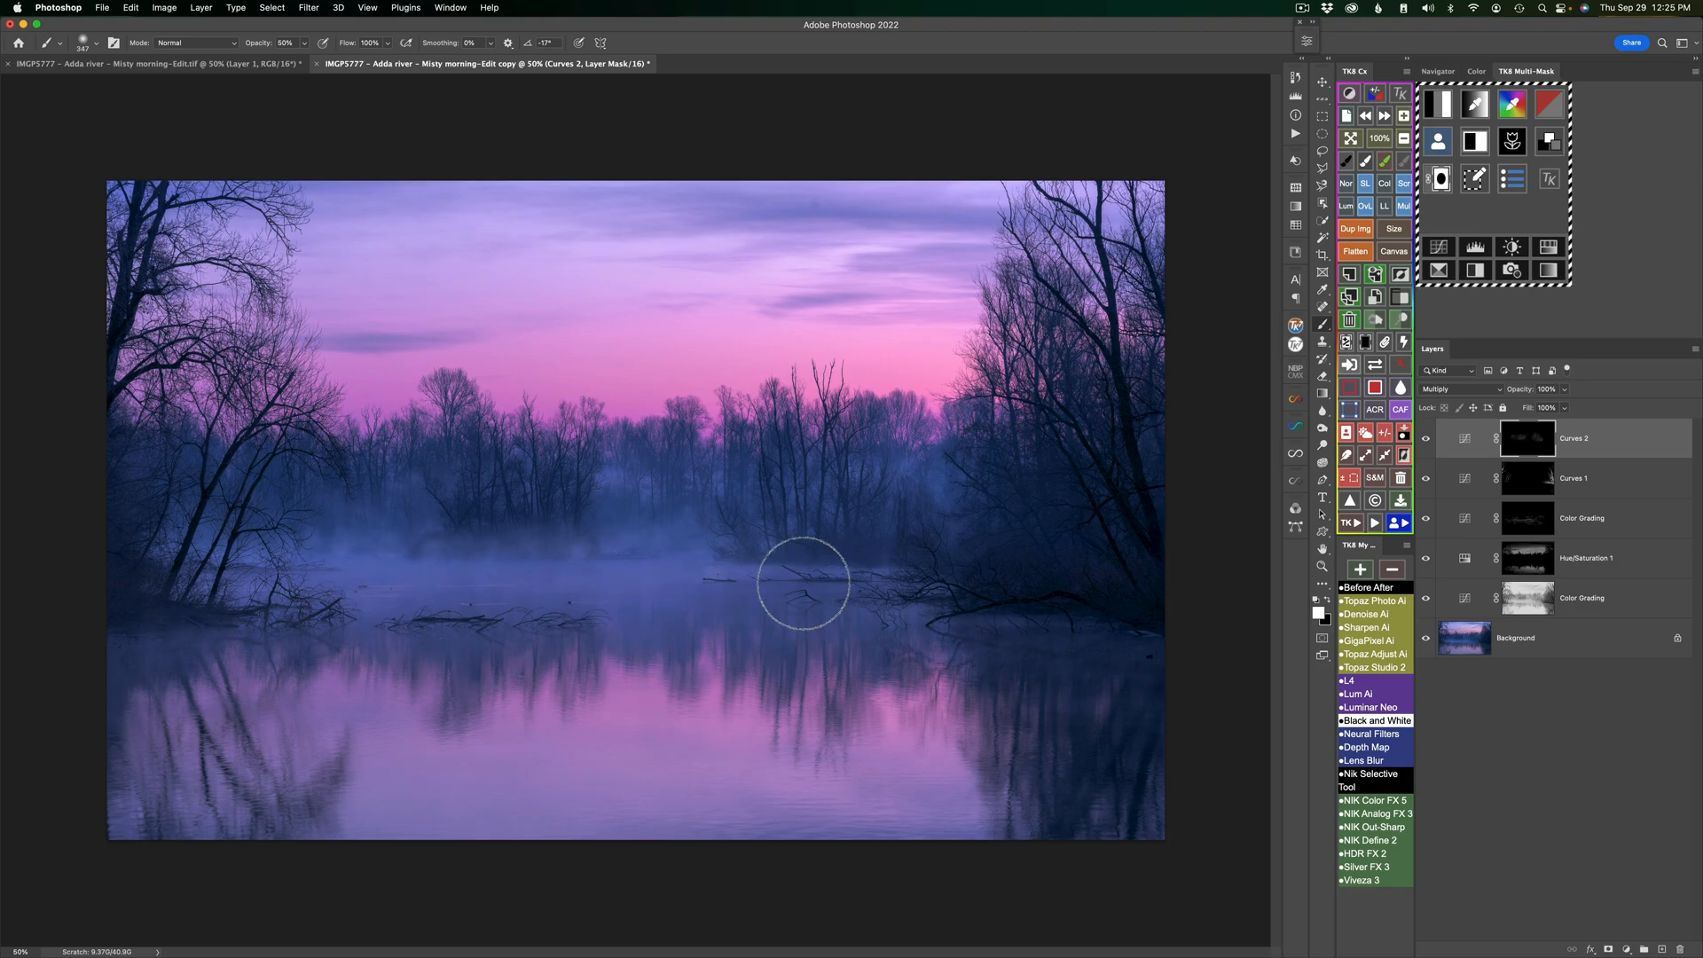
pyautogui.click(1480, 174)
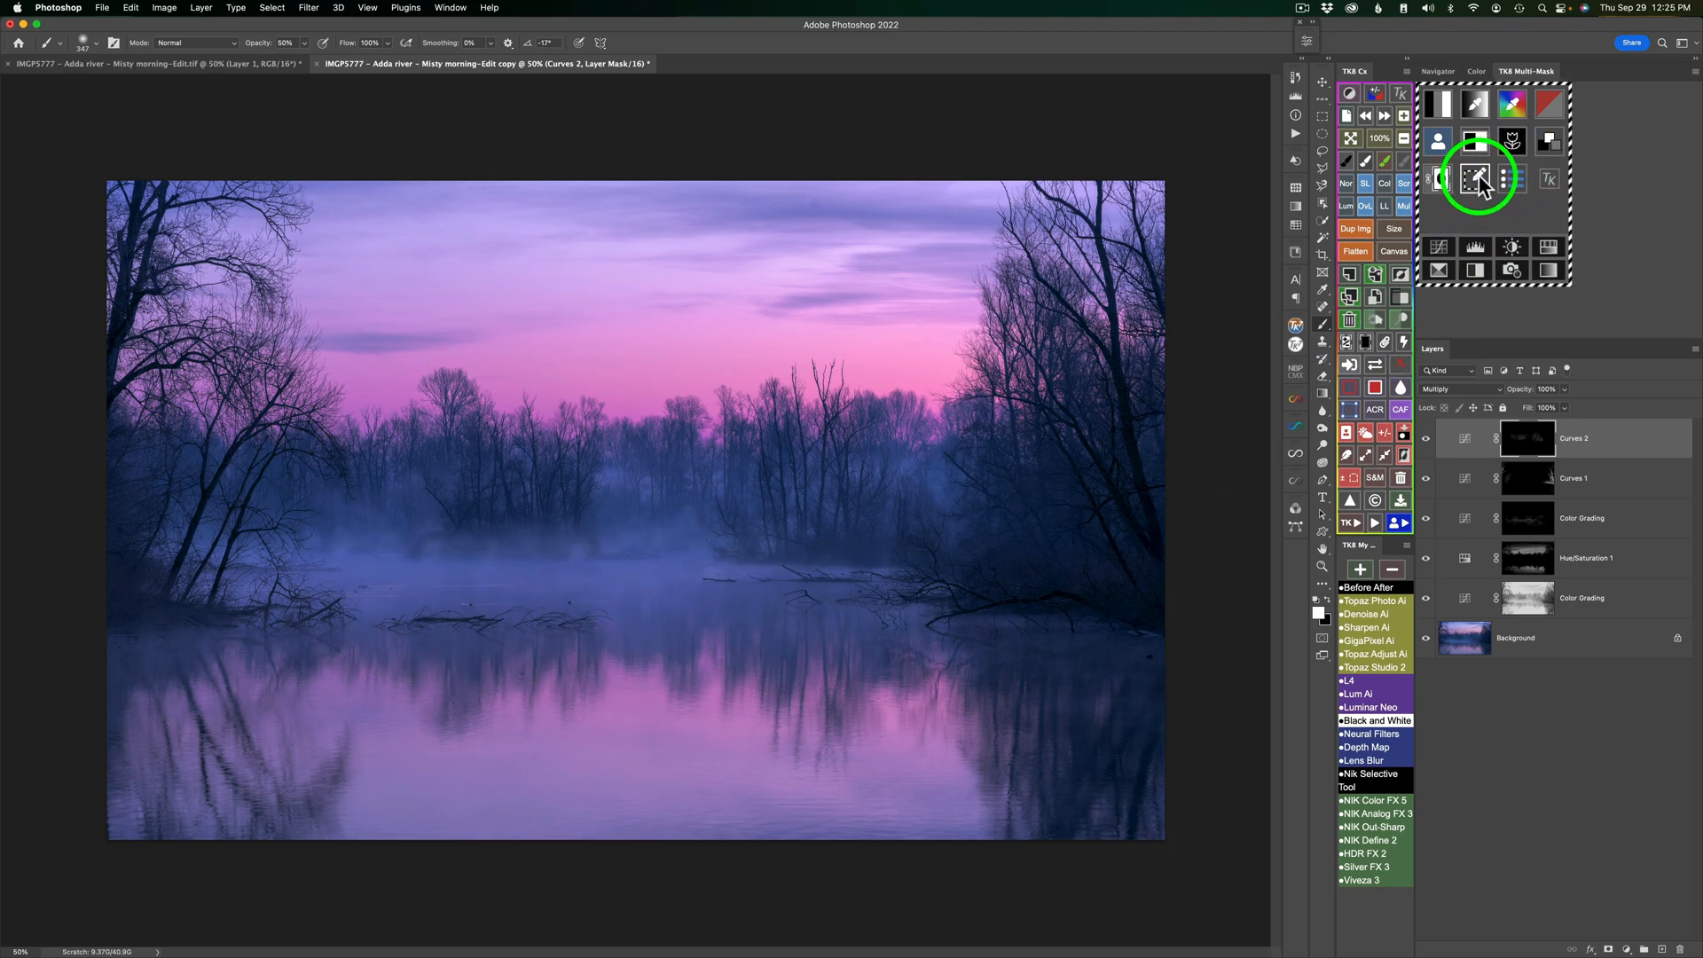
pyautogui.click(1477, 174)
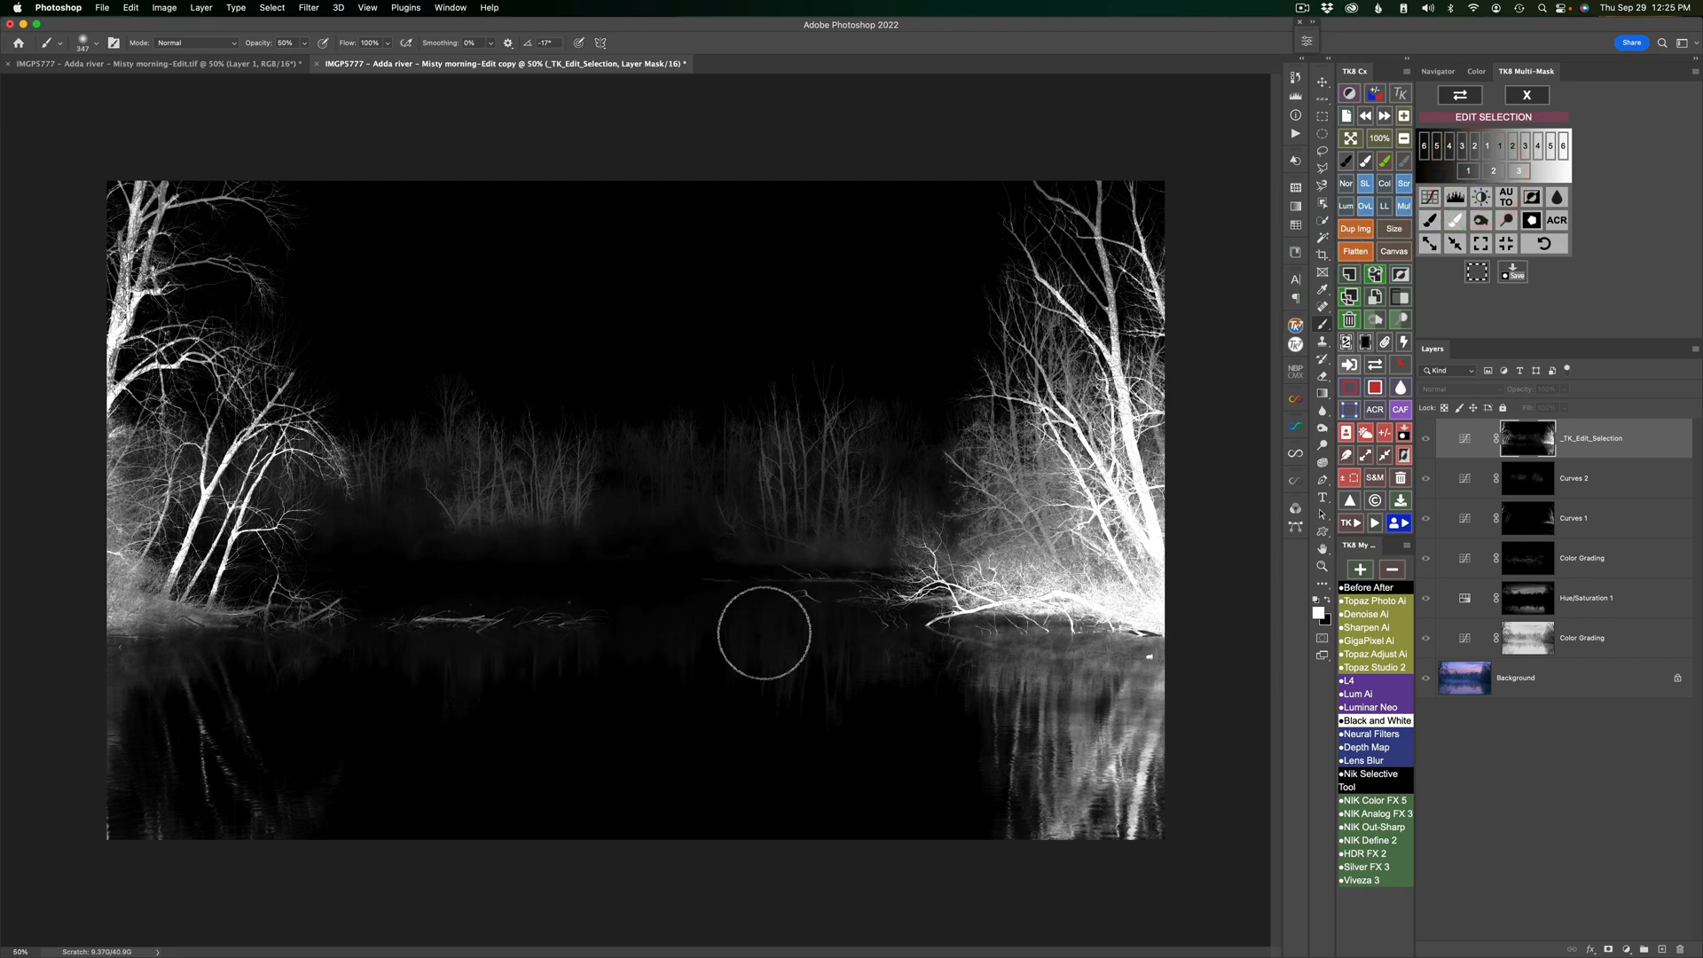
pyautogui.click(1471, 96)
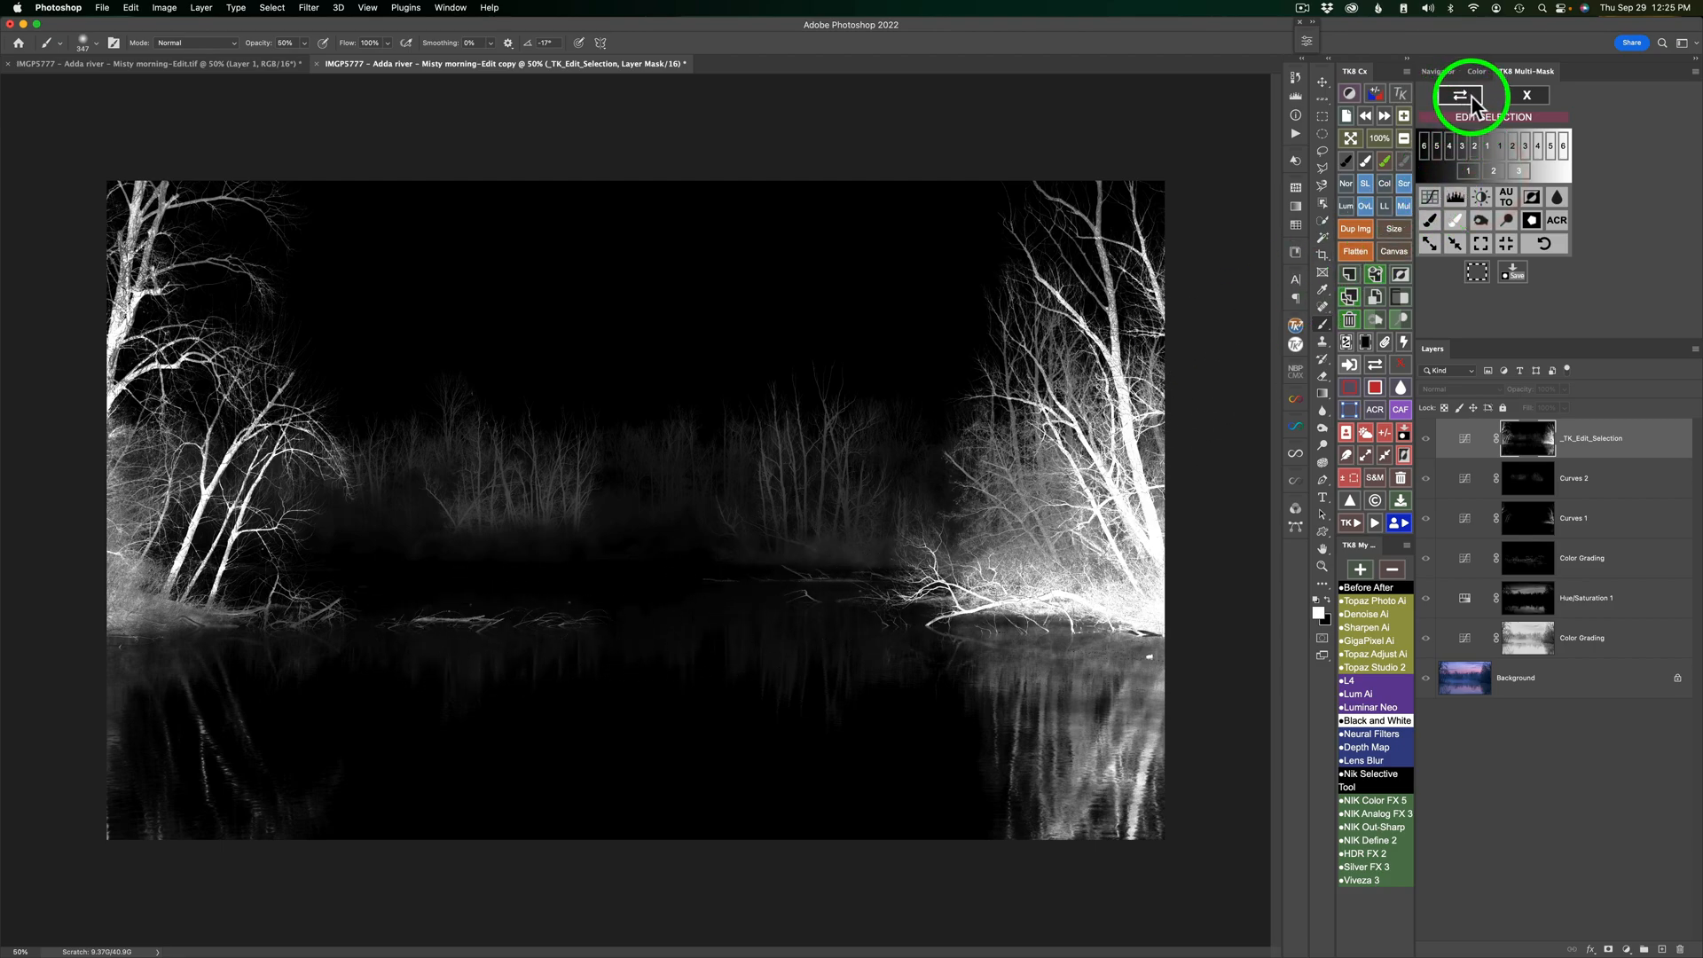
pyautogui.click(1478, 272)
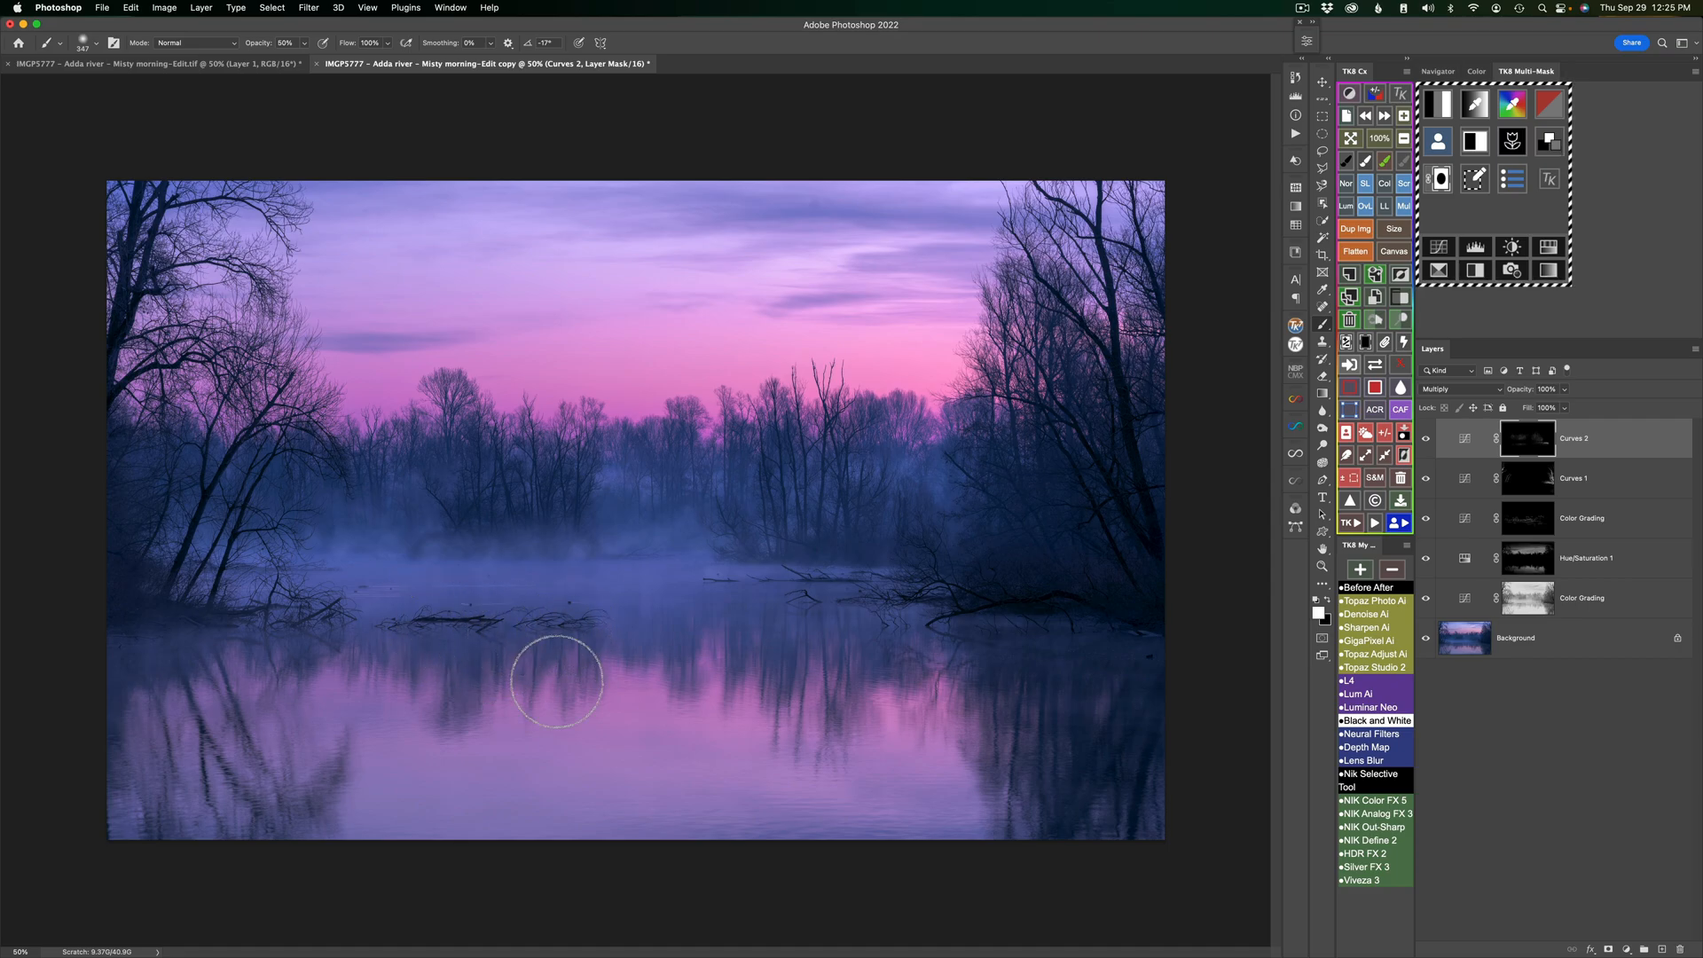
pyautogui.click(1427, 438)
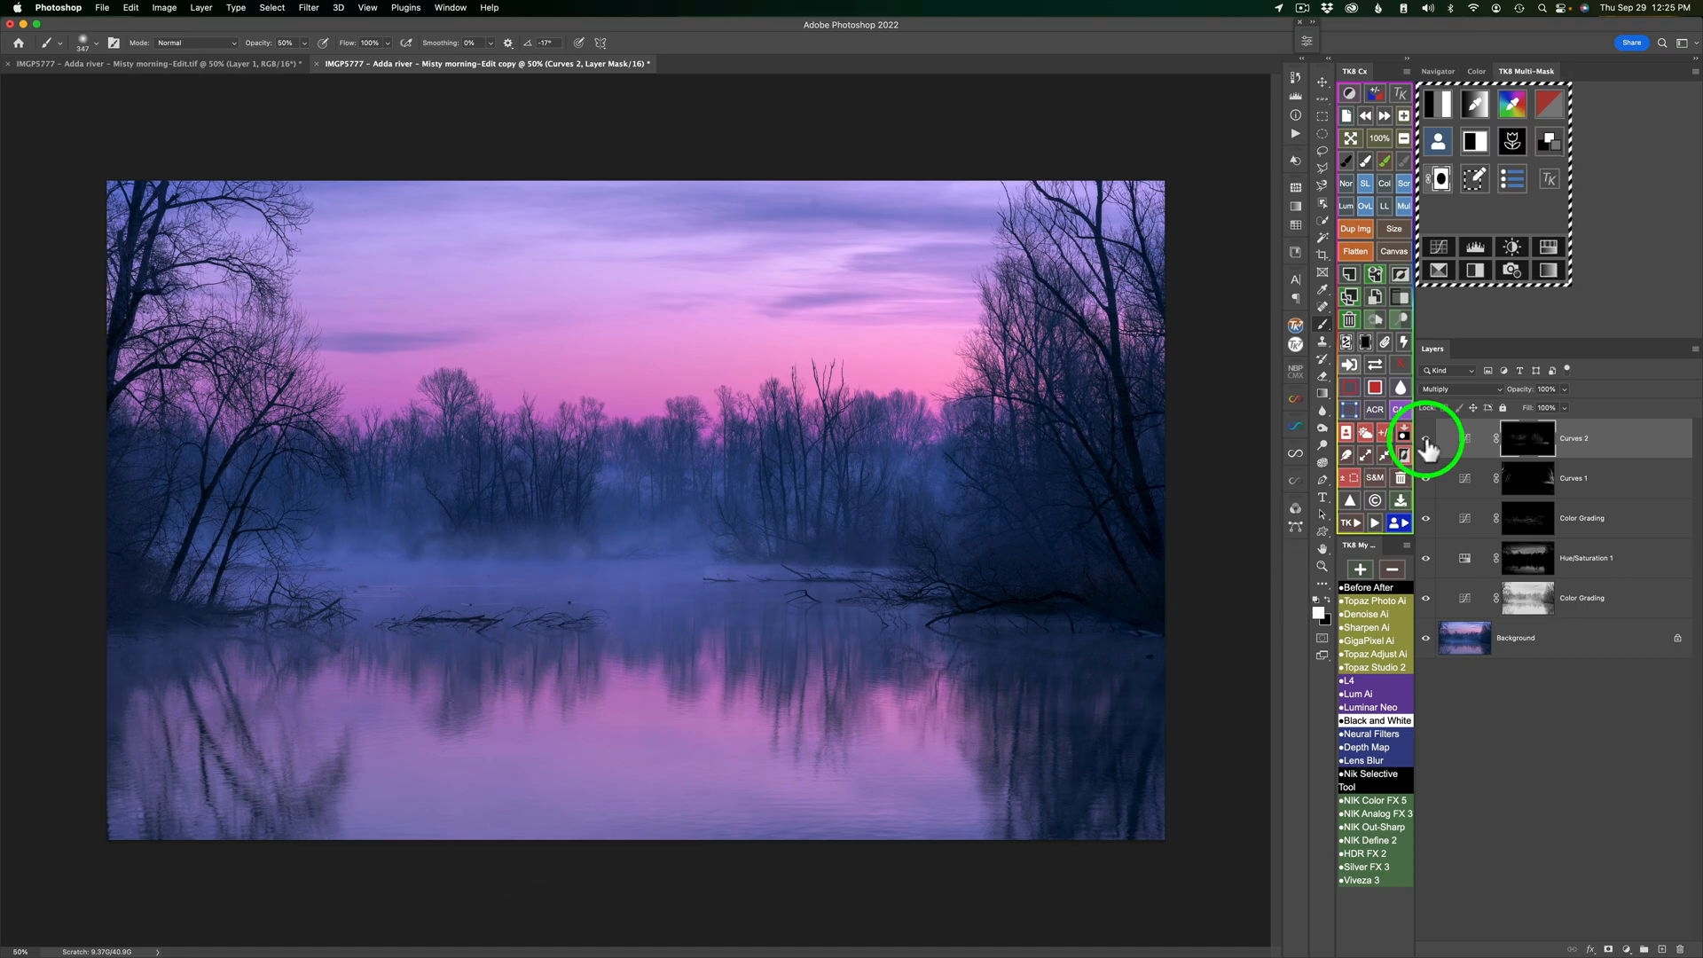
pyautogui.click(1425, 439)
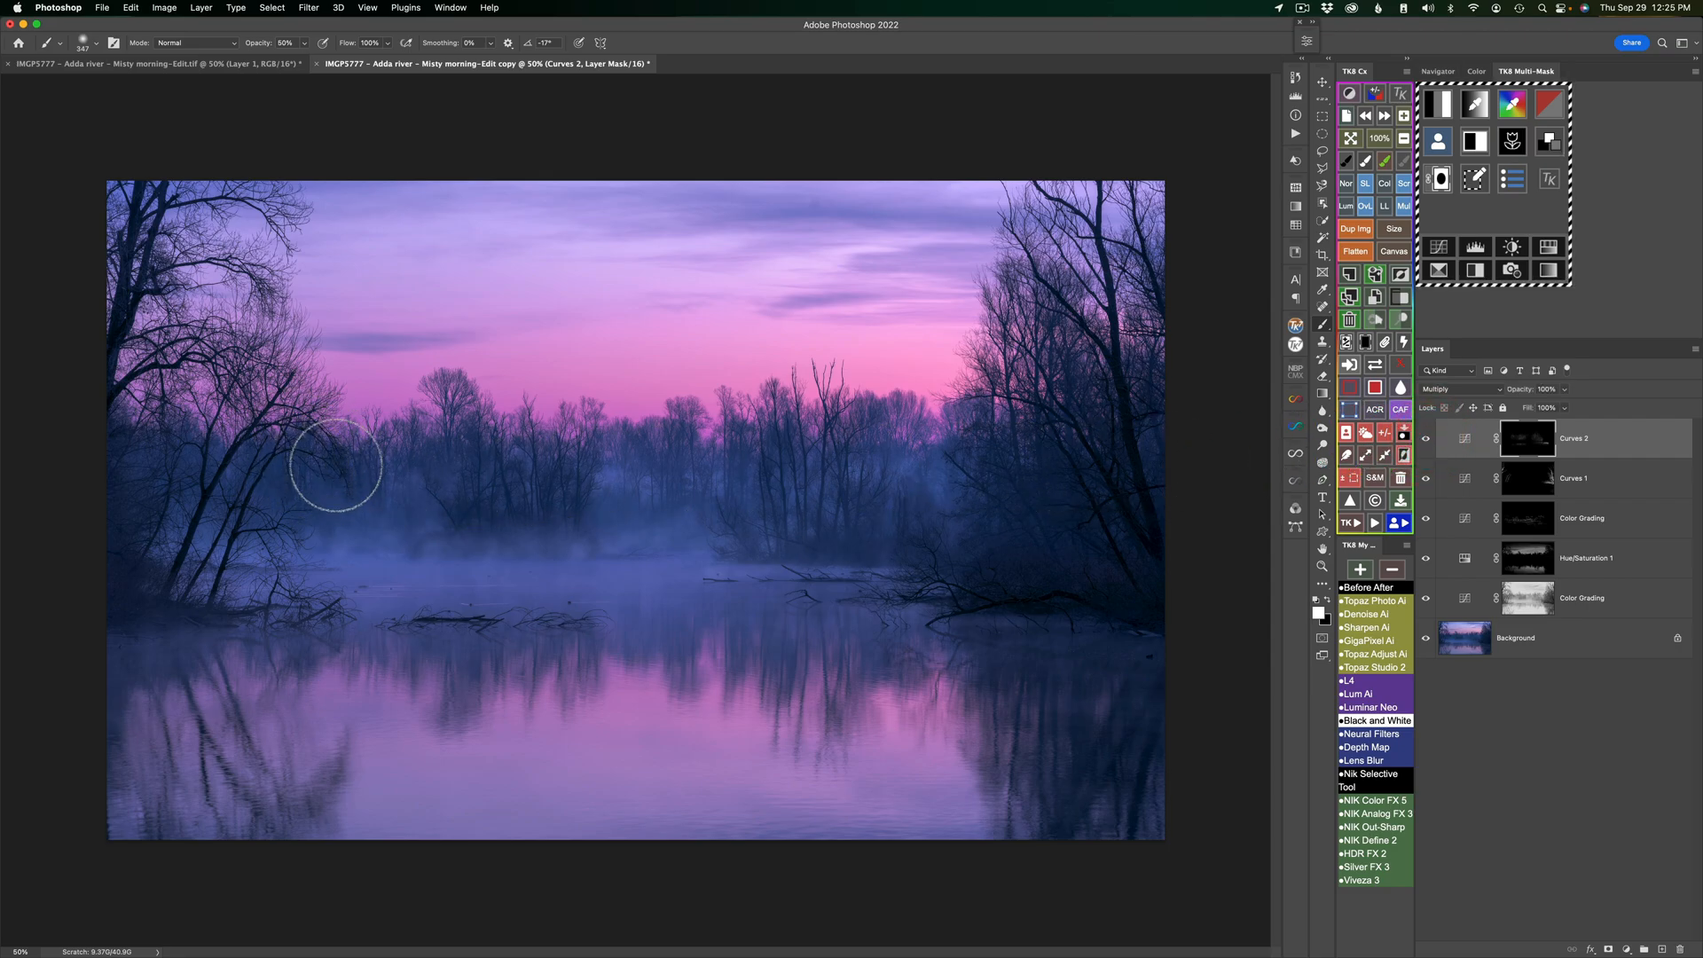
# - Display the Curves 2 layer mask and switch the brush to black for erasing painted areas
pyautogui.click(1376, 363)
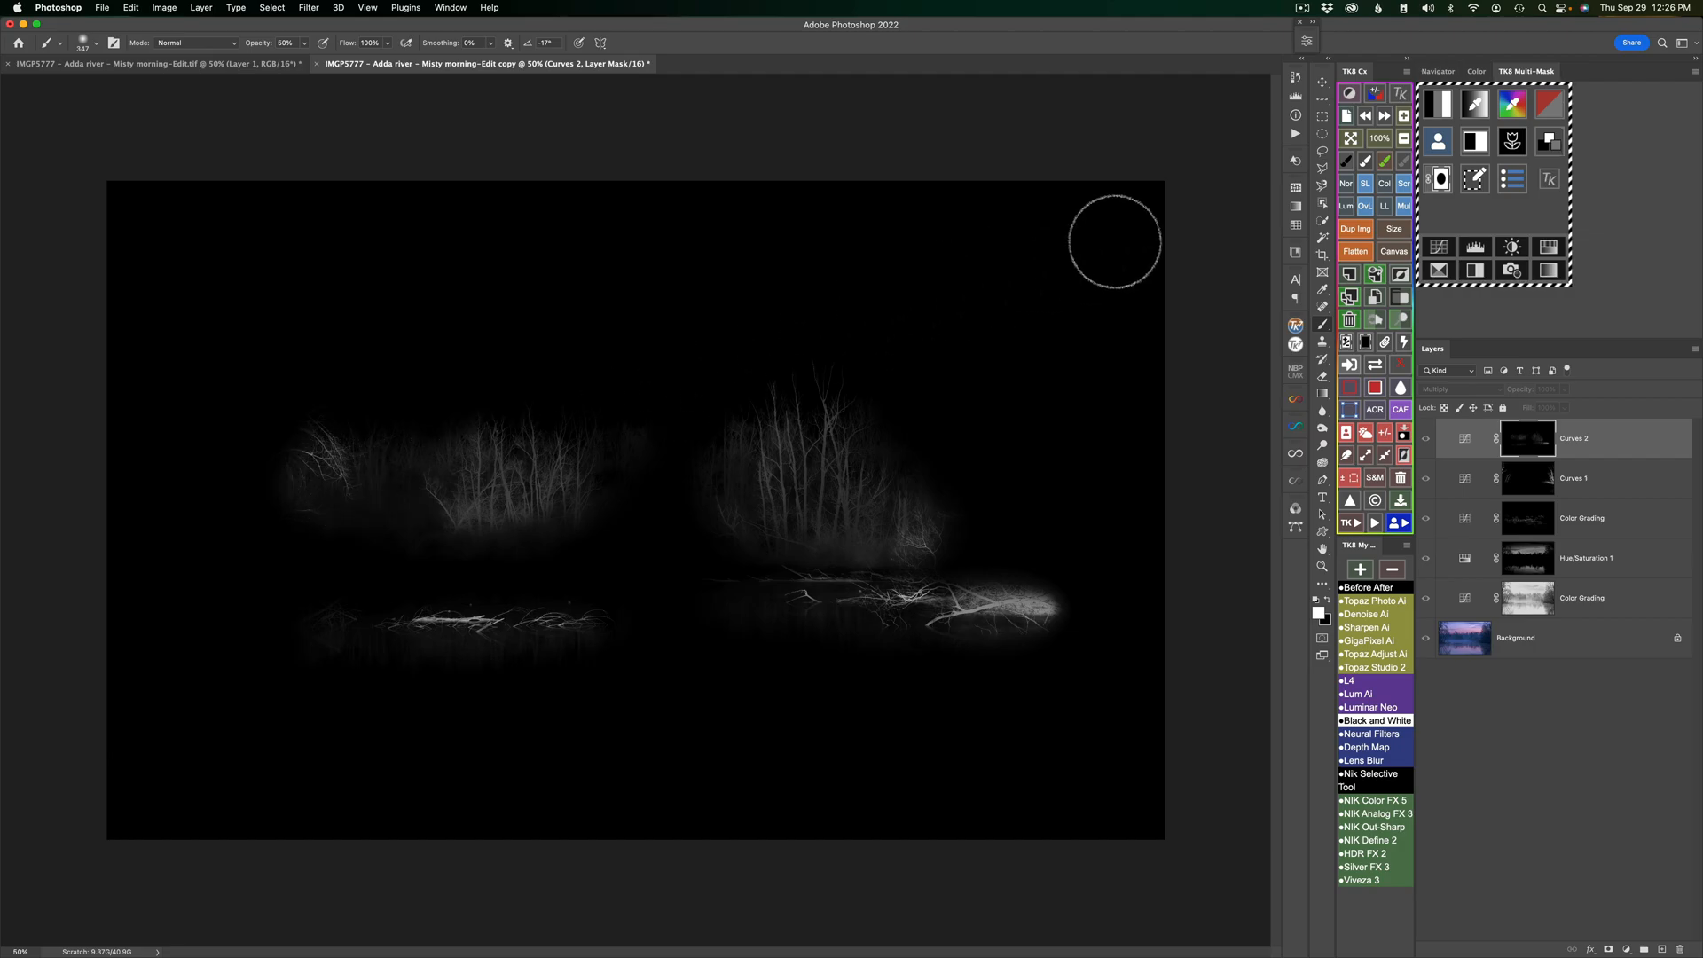
pyautogui.click(1346, 161)
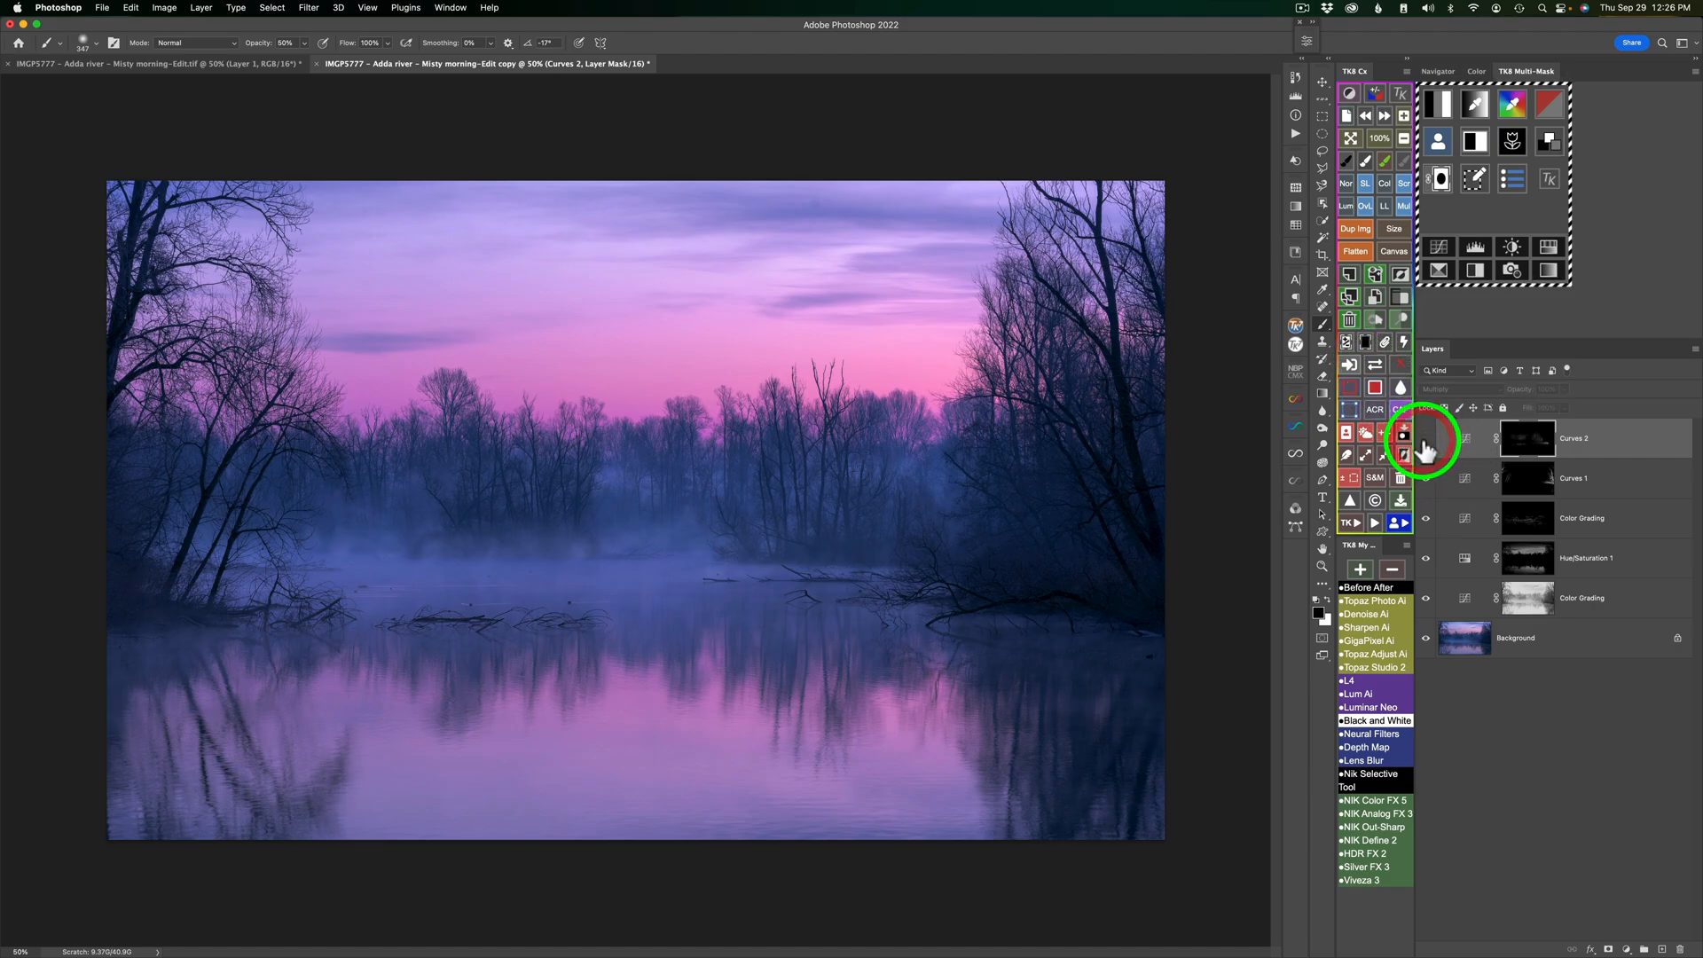
# - Lower the Curves 2 layer's opacity to about 90% and compare the image with and without the layer
pyautogui.click(1426, 440)
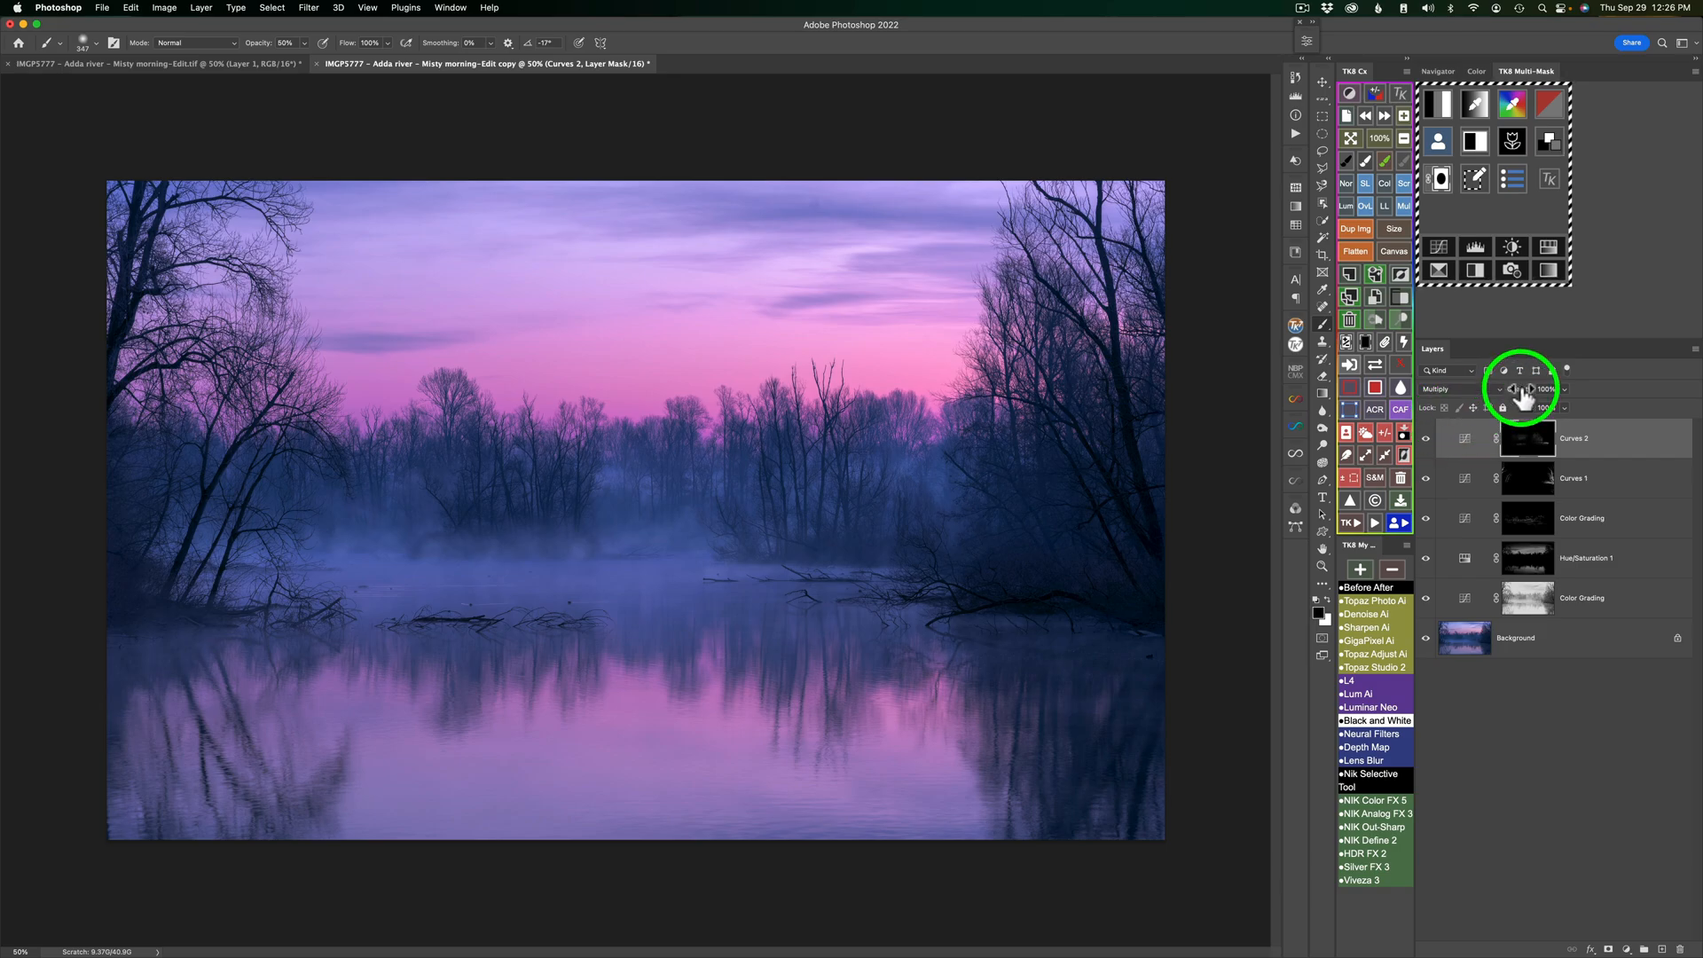
pyautogui.moveTo(1522, 397); pyautogui.dragTo(1519, 398)
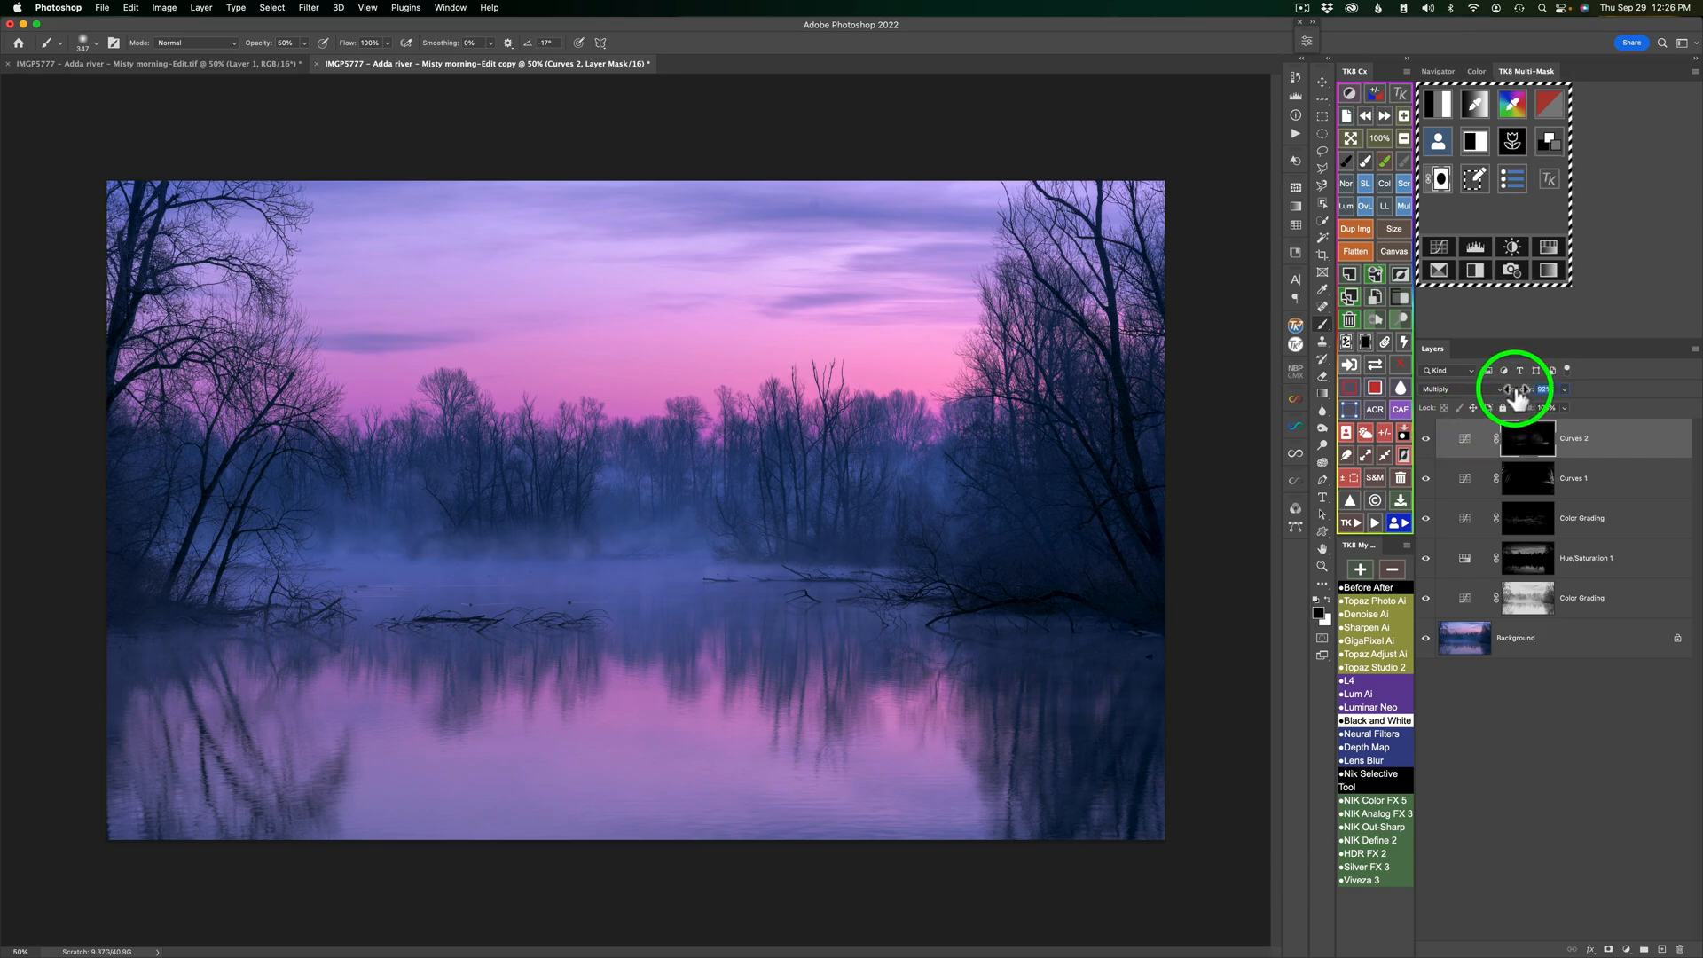
pyautogui.click(1426, 438)
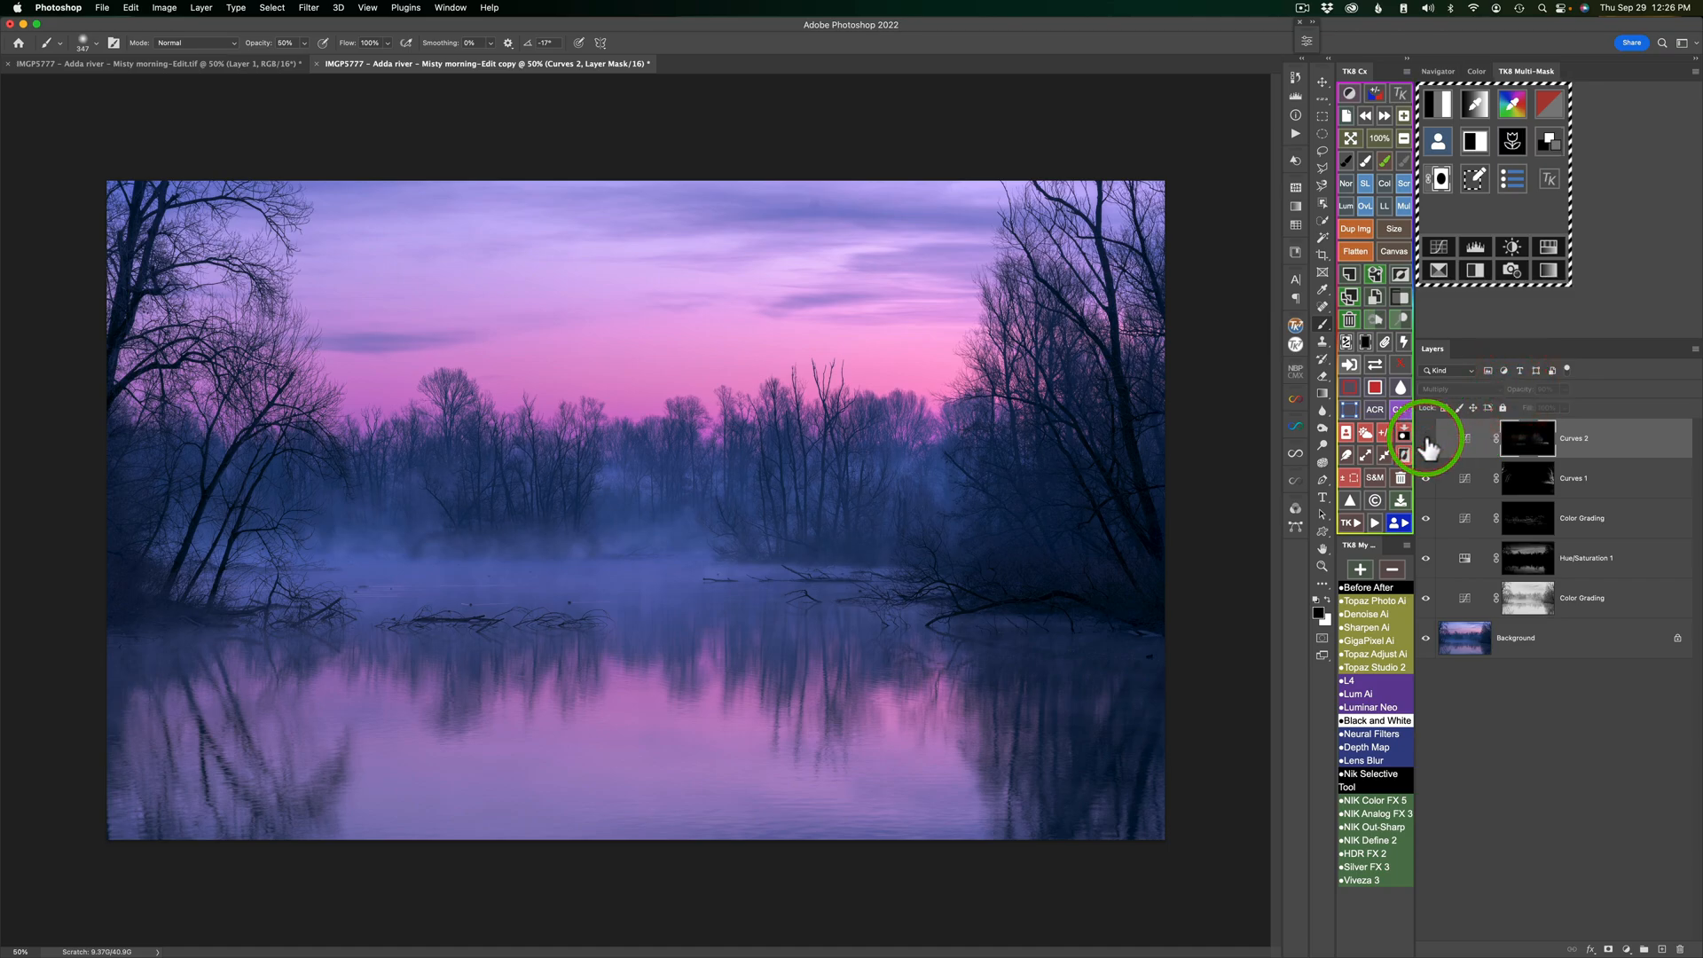
pyautogui.click(1426, 439)
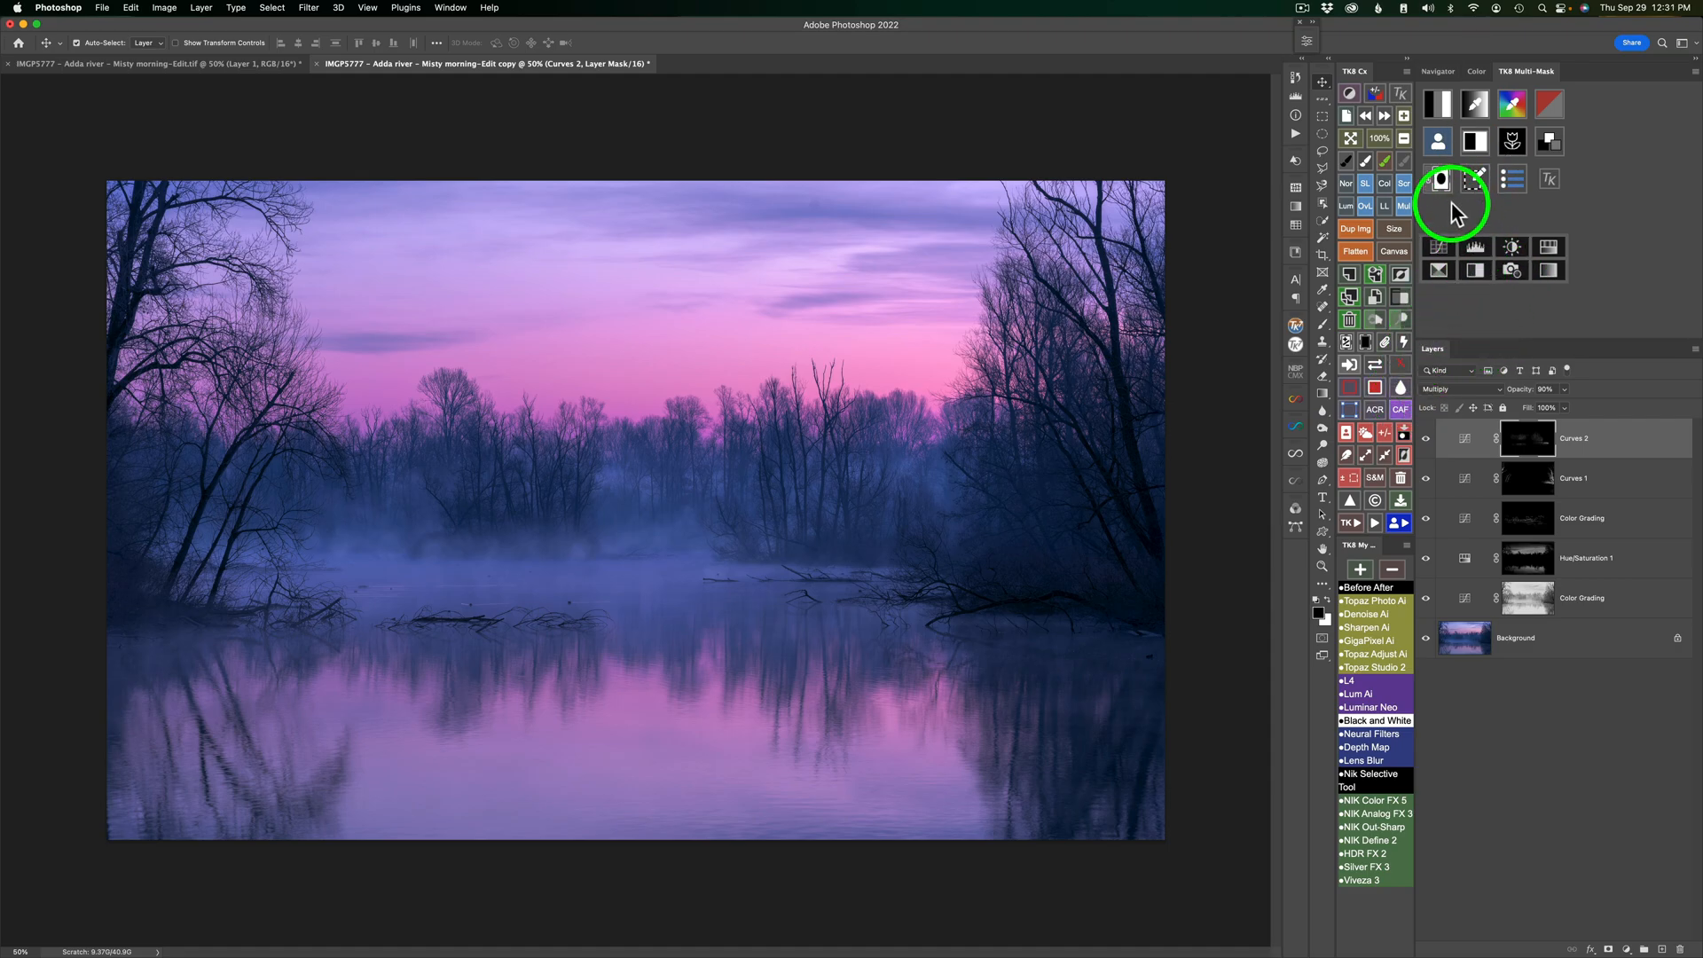
# - Add a Multiply Curves layer with a black mask above Curves 2 and generate RGB luminosity masks
pyautogui.click(1439, 249)
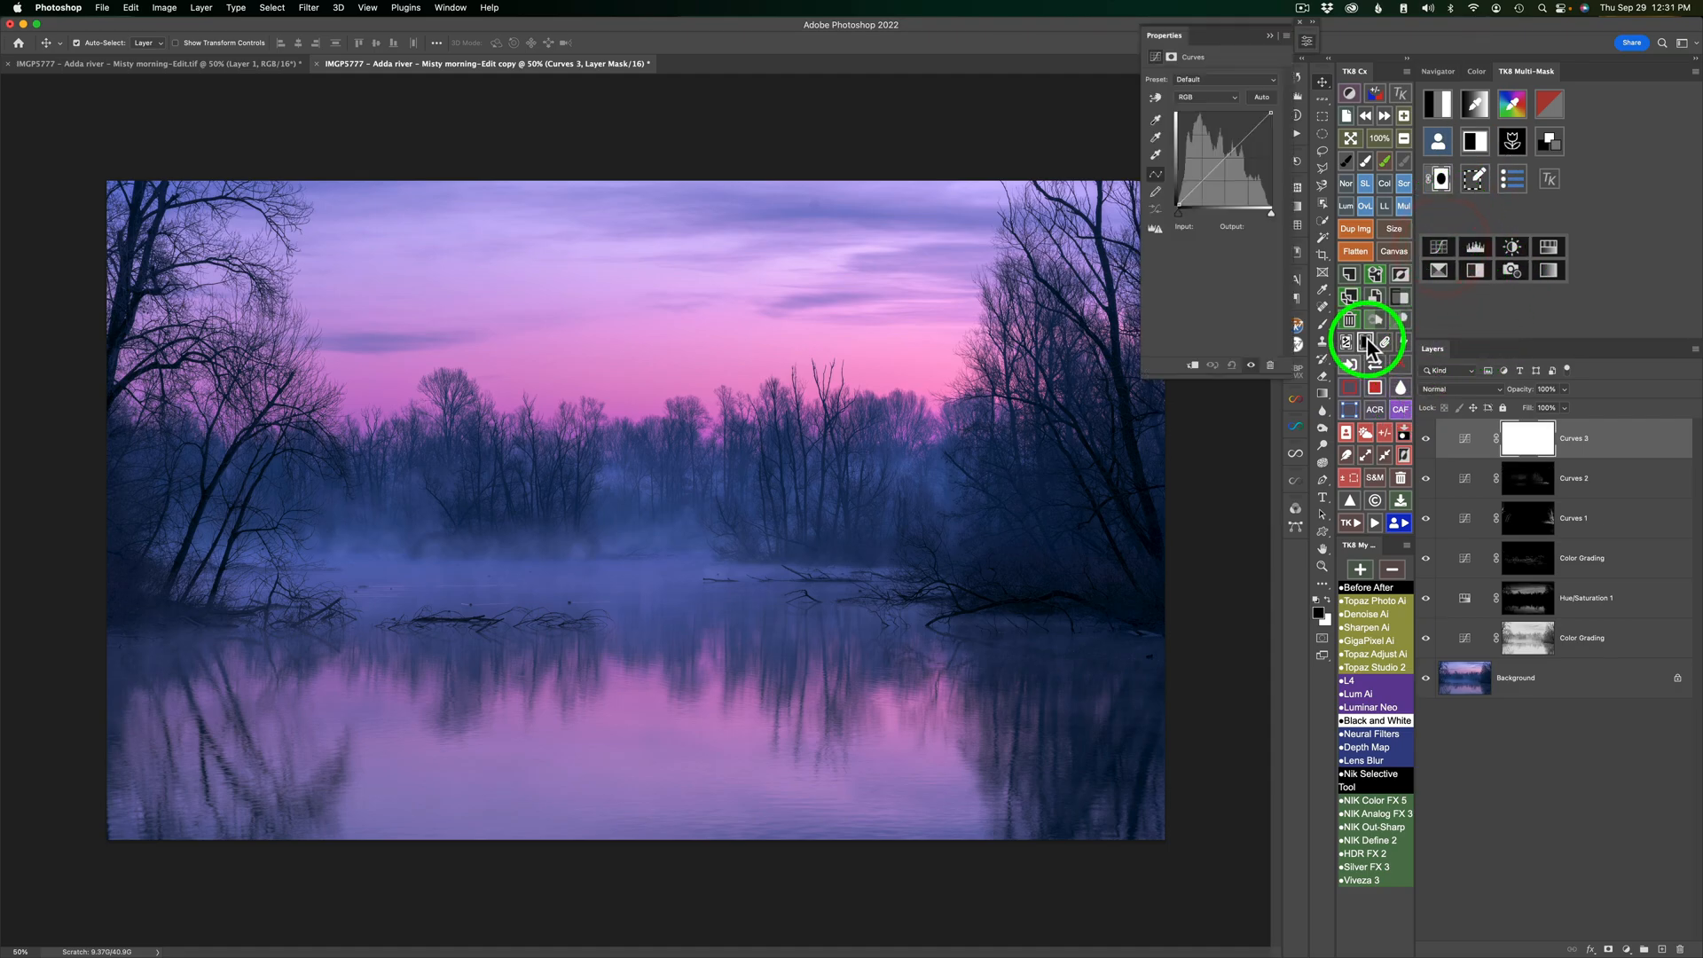
pyautogui.click(1404, 206)
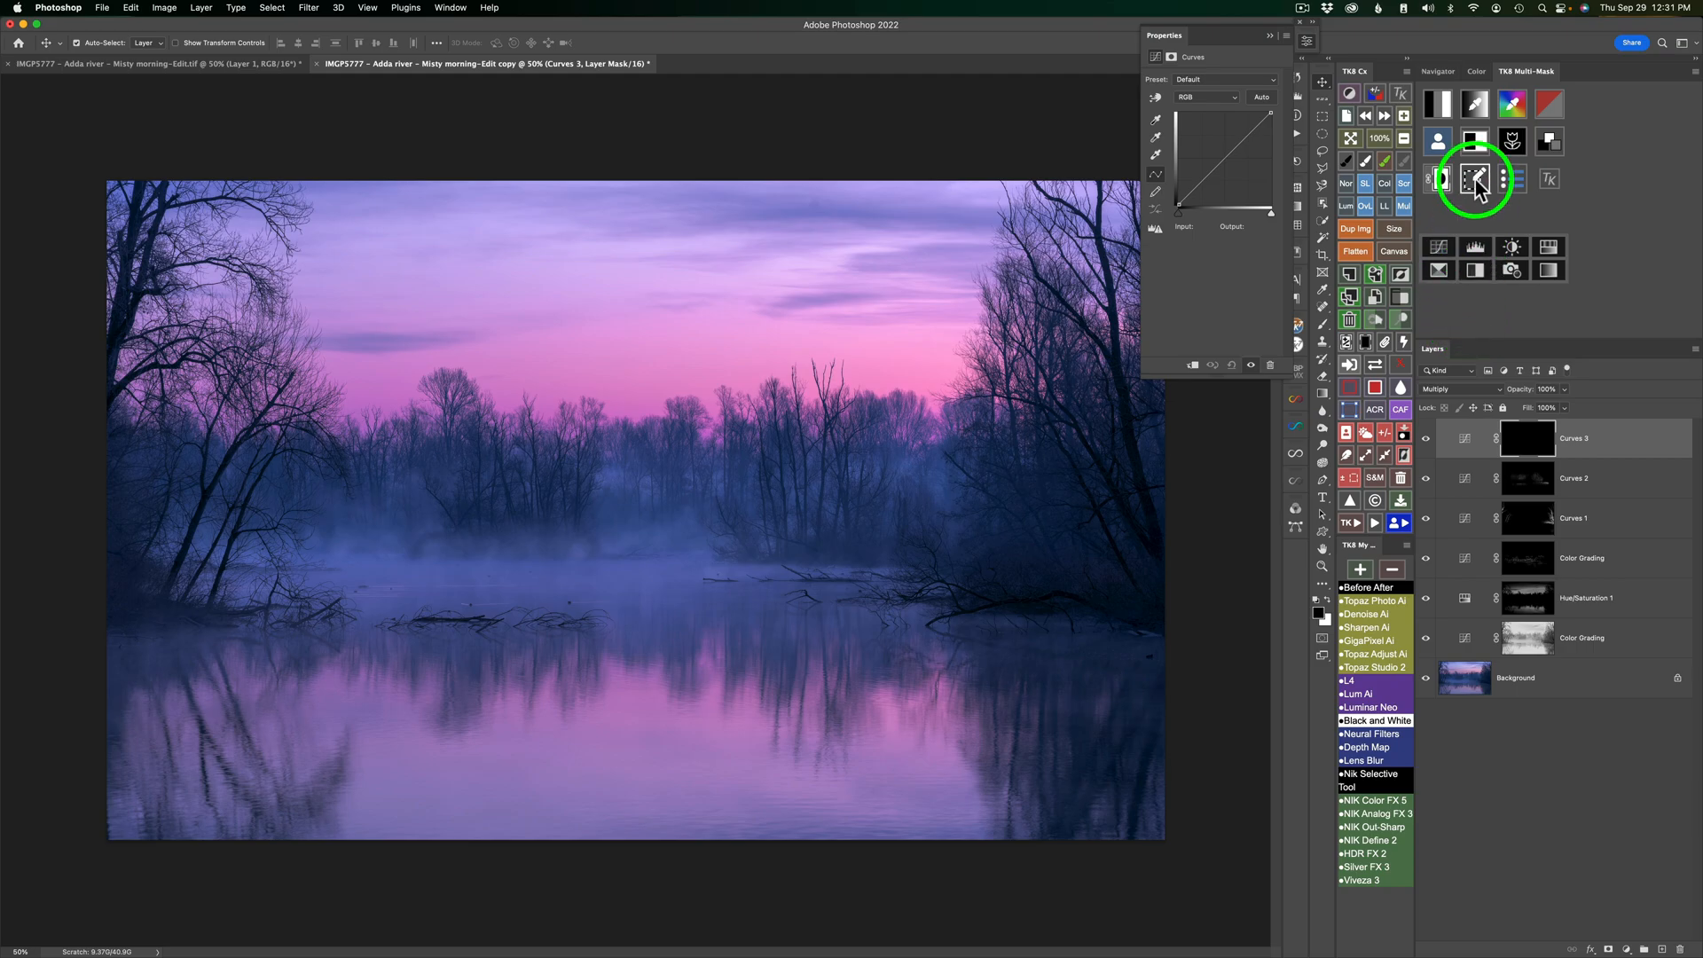
pyautogui.click(1438, 103)
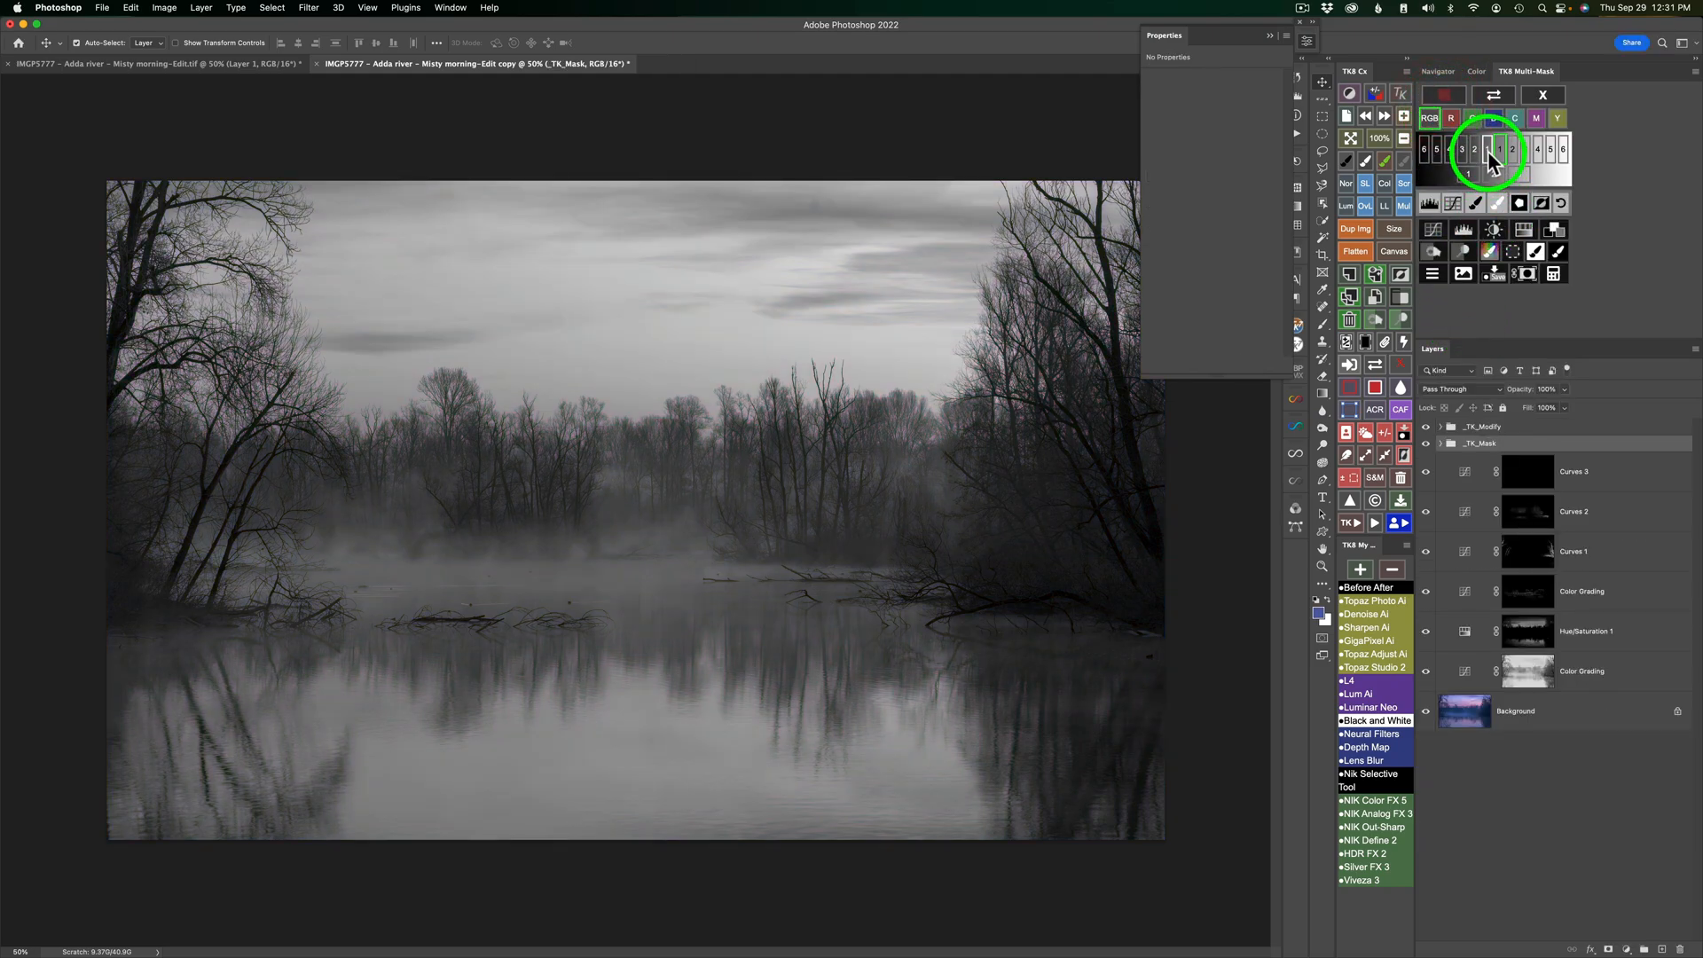
# - Step through the darks series to Darks 4 to isolate the tree reflections in the water
pyautogui.click(1487, 150)
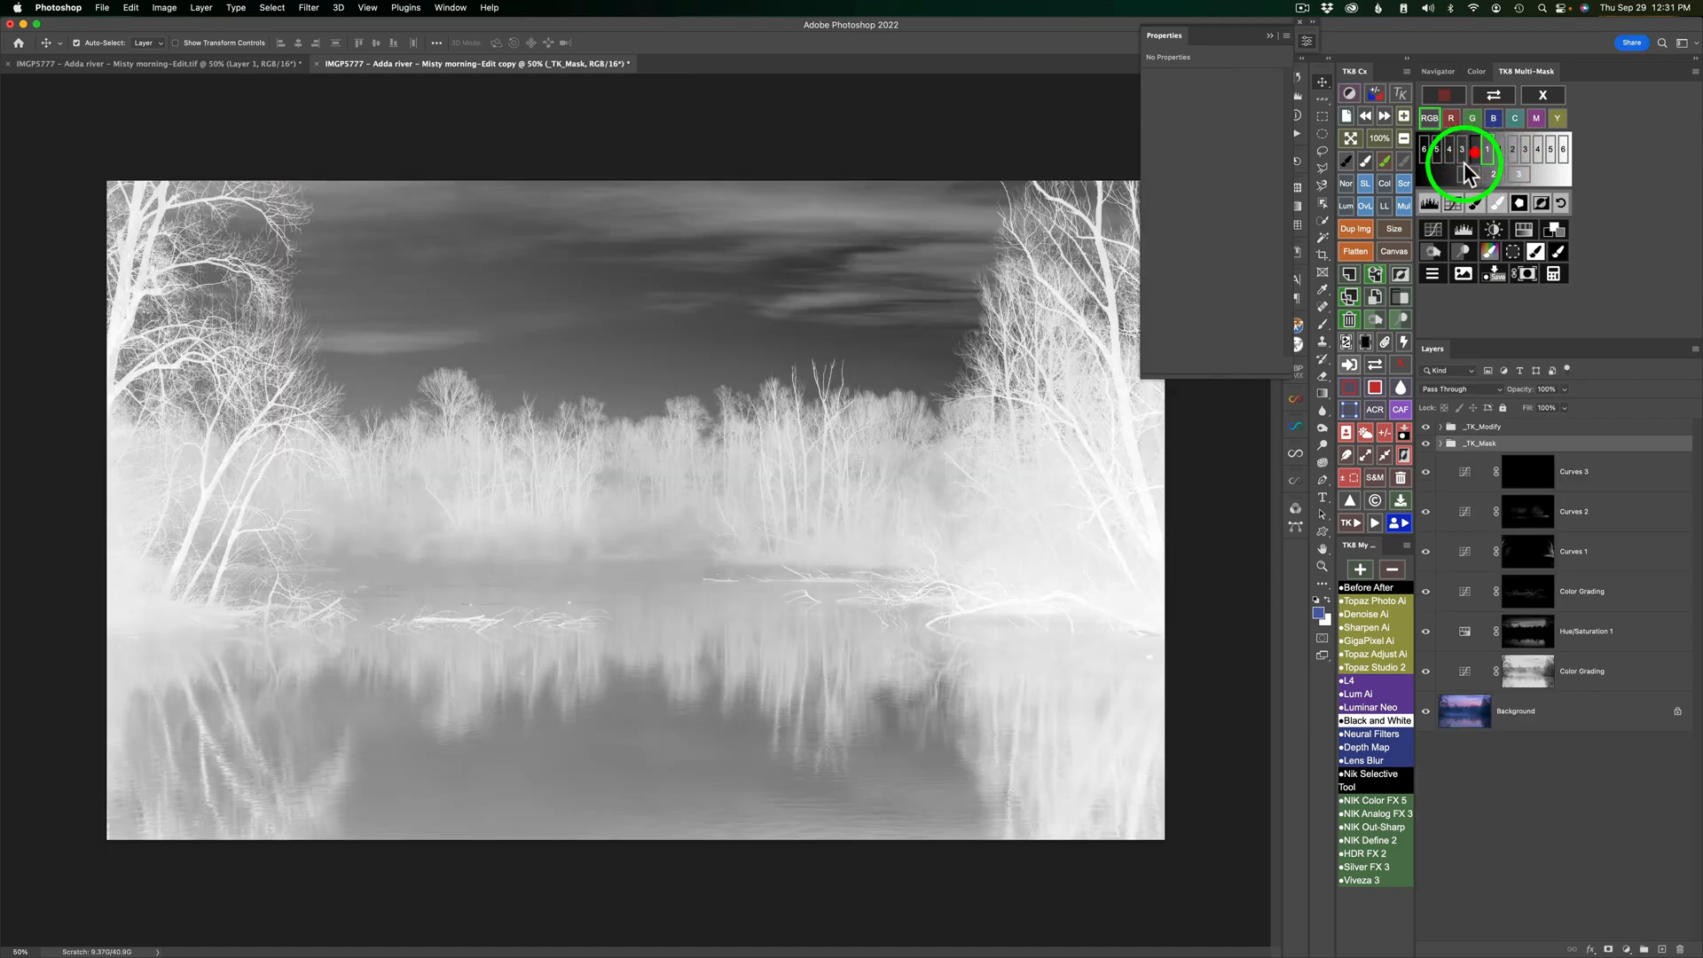
pyautogui.click(1475, 151)
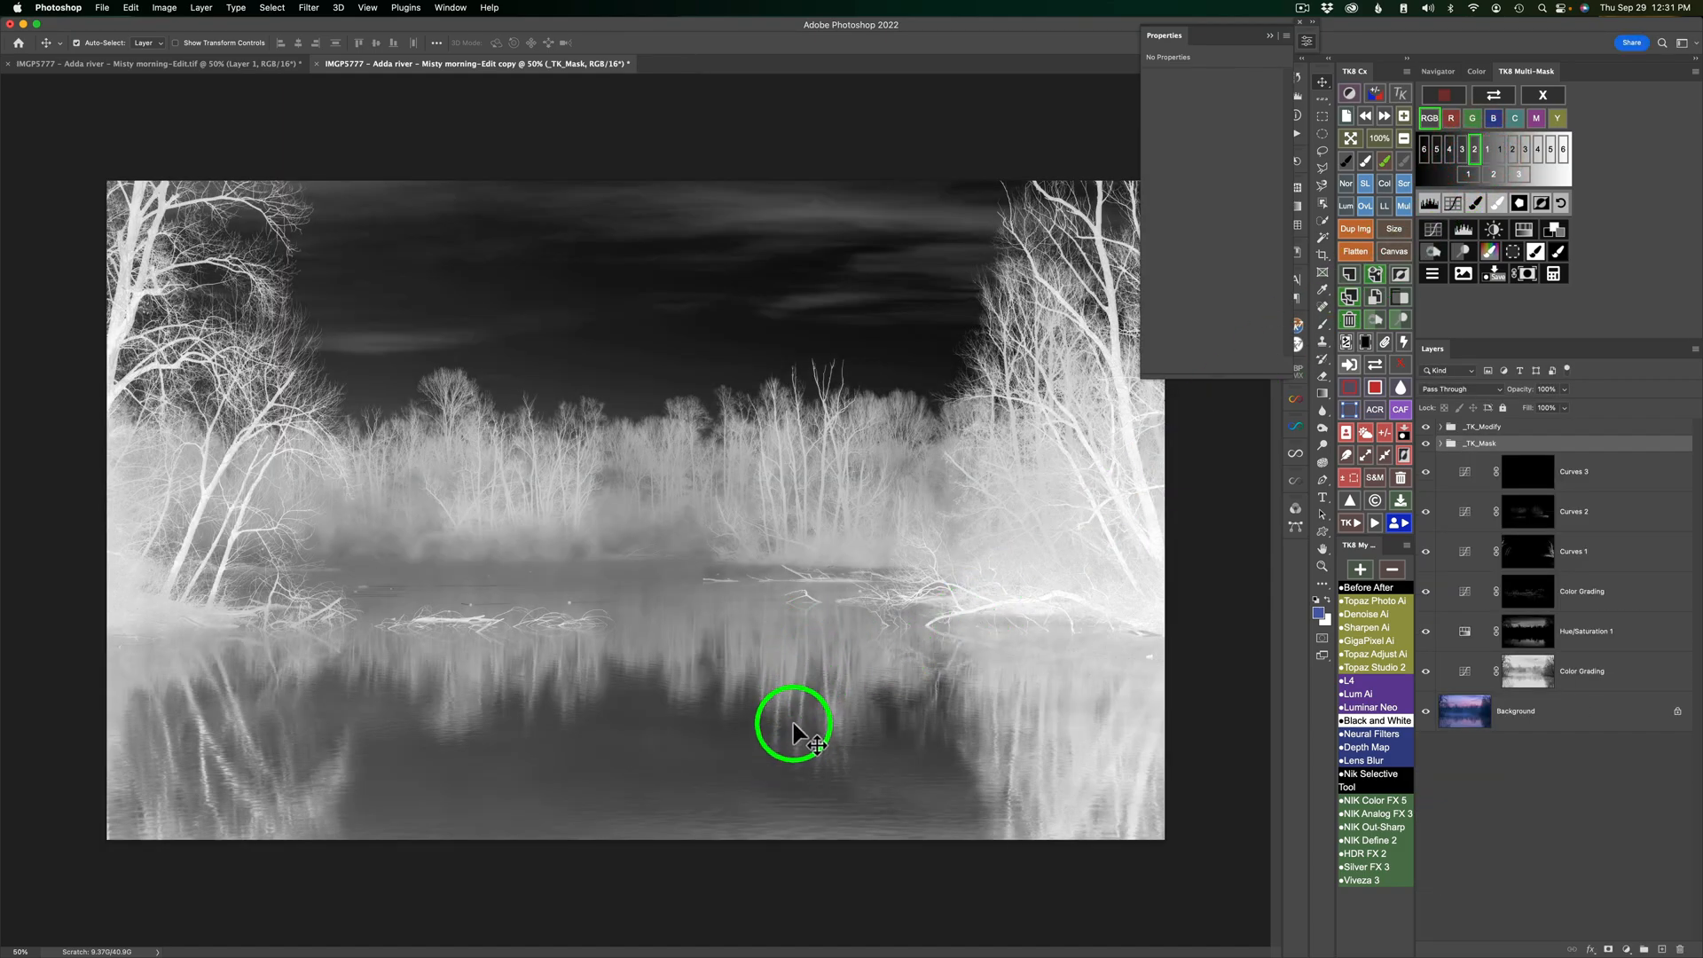
pyautogui.click(1461, 150)
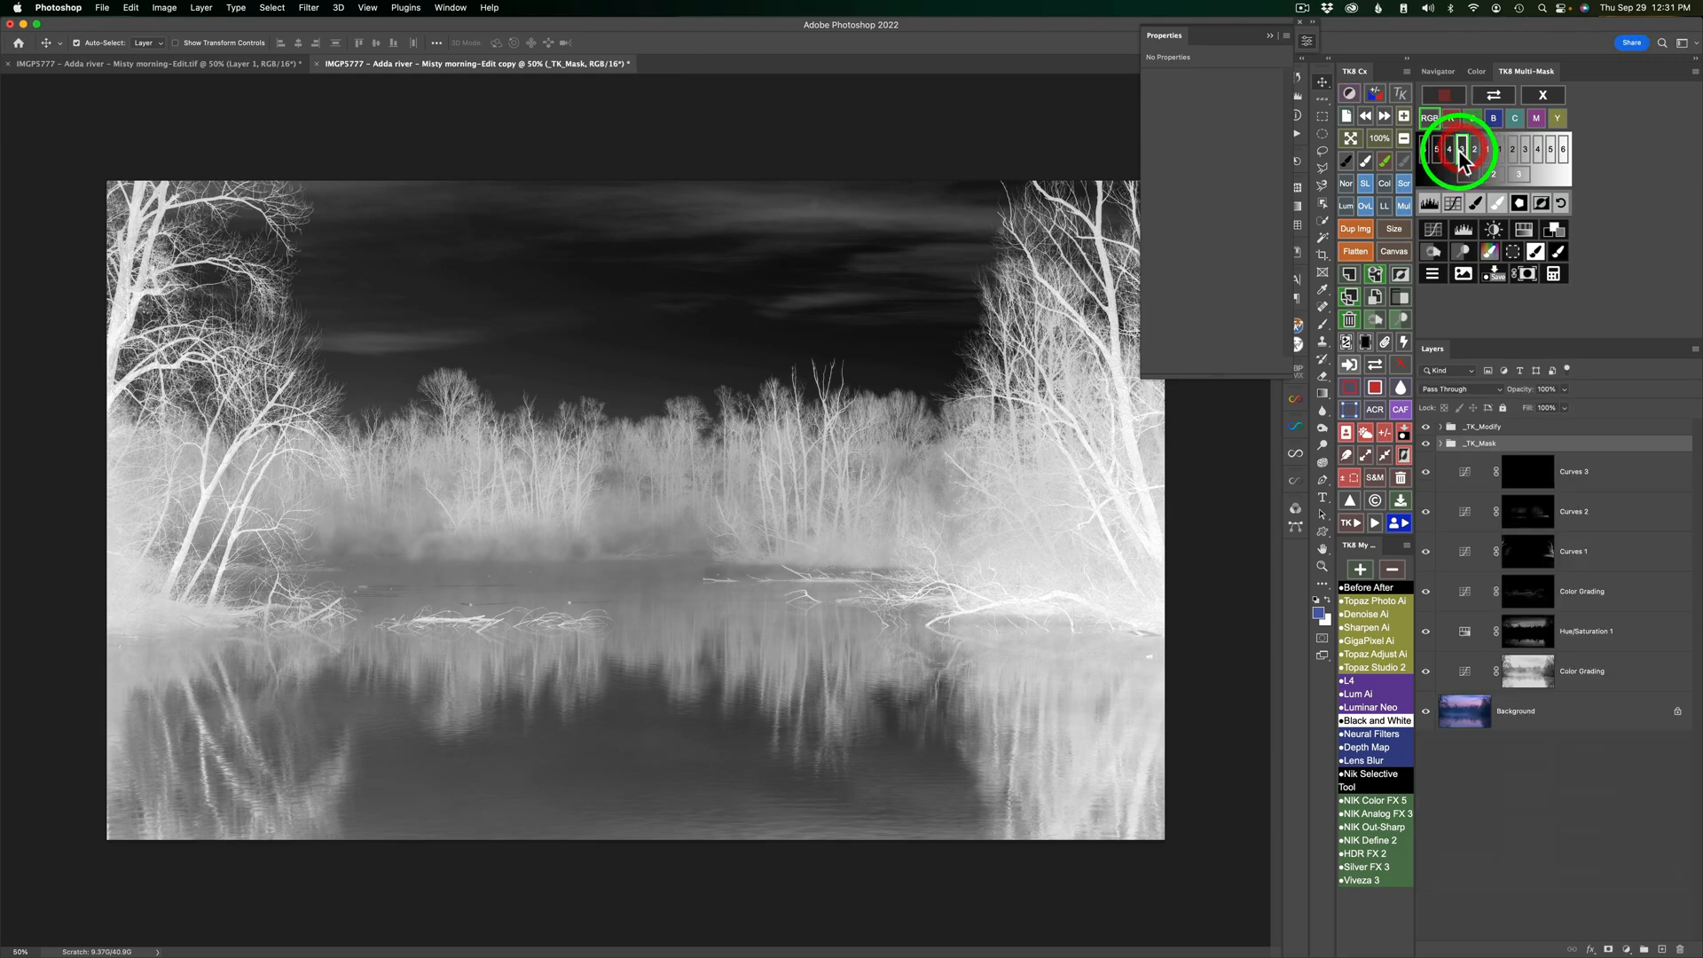
pyautogui.click(1450, 151)
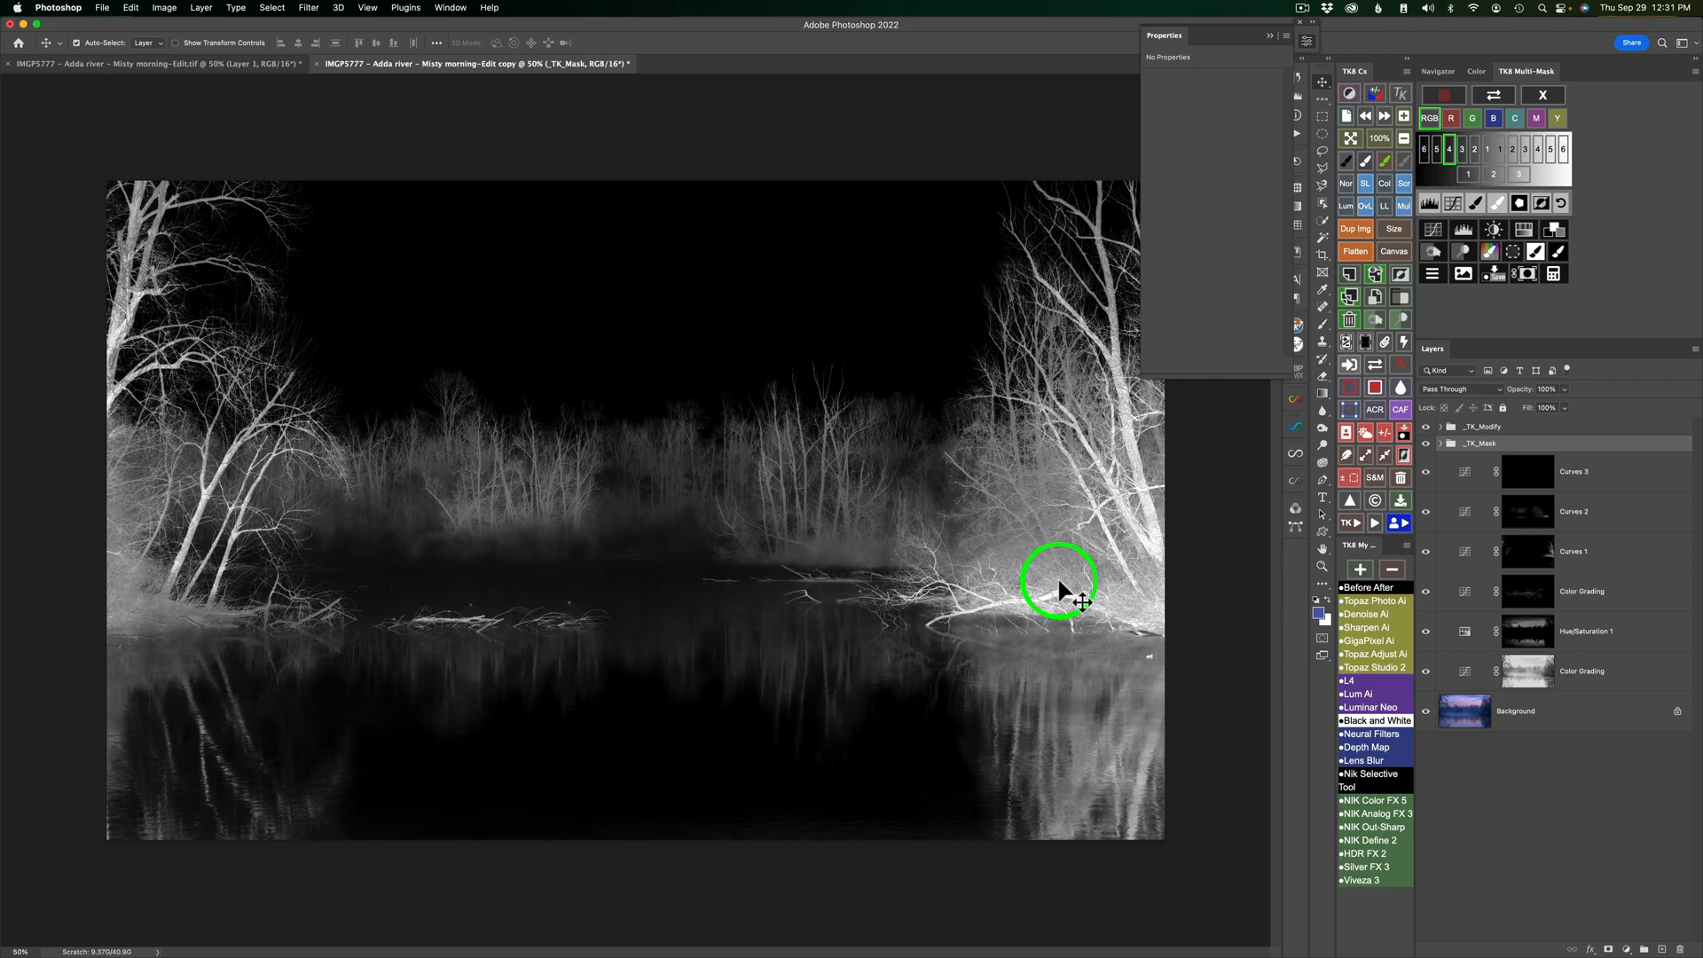
# - Modify the Darks 4 mask with Levels at inputs 17, 0.79 and 118, and load it as a painting selection
pyautogui.click(1430, 206)
pyautogui.moveTo(1274, 176); pyautogui.dragTo(1218, 184)
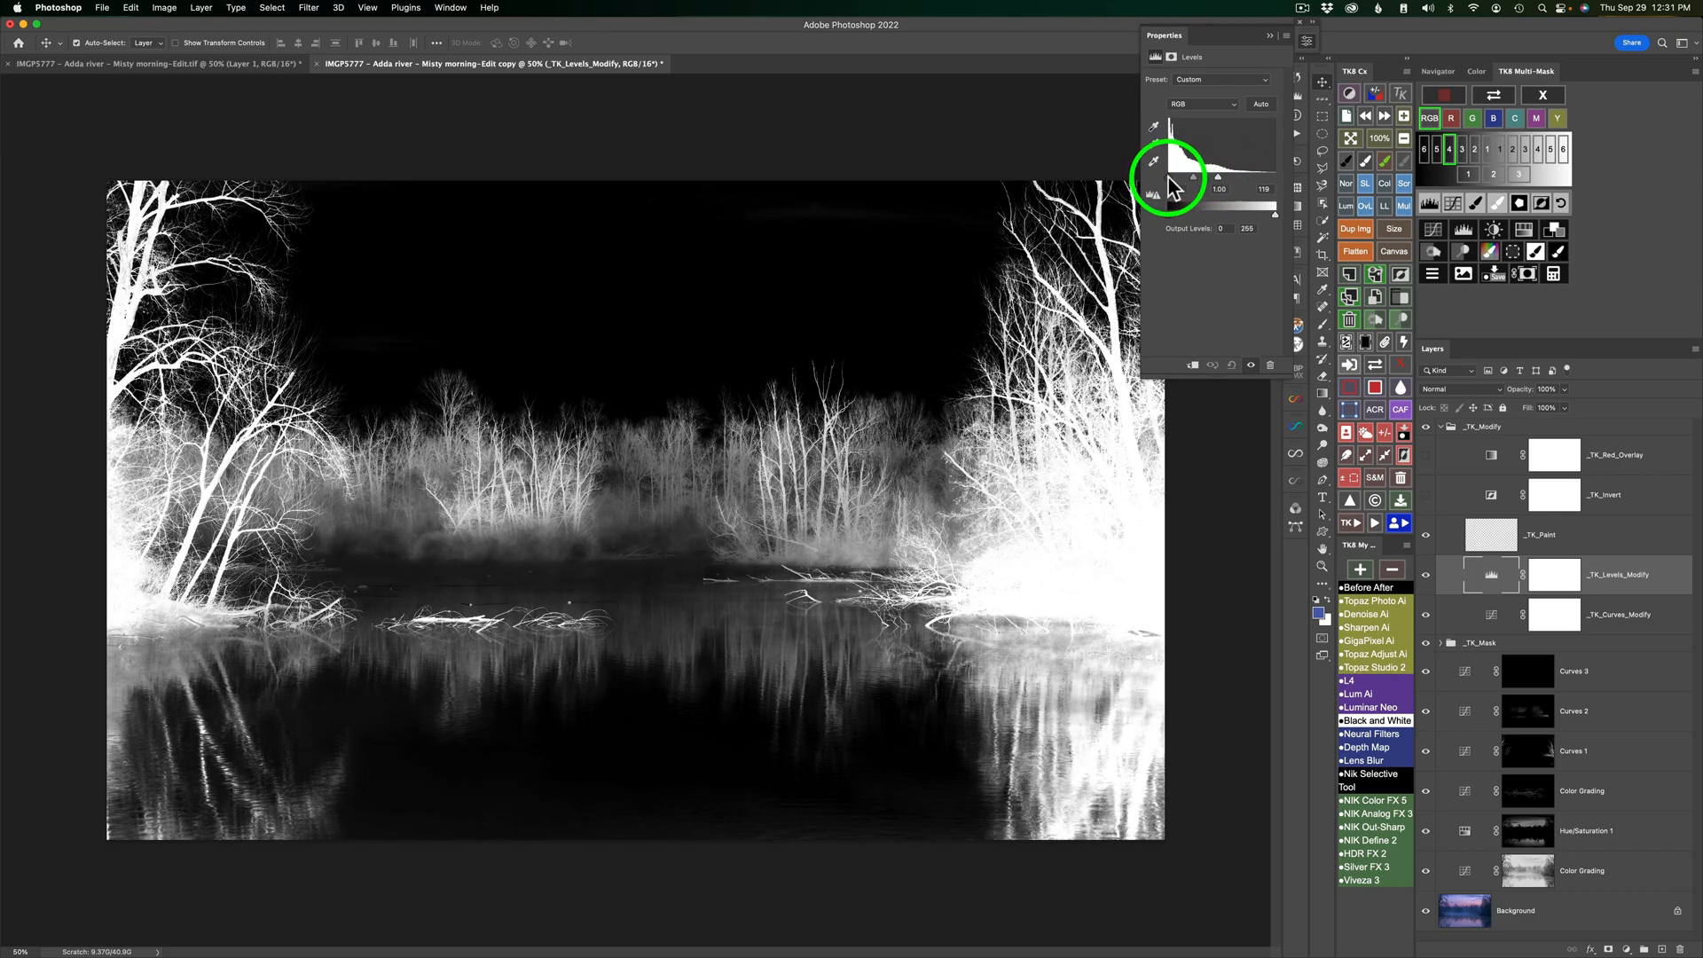
pyautogui.moveTo(1167, 176); pyautogui.dragTo(1201, 186)
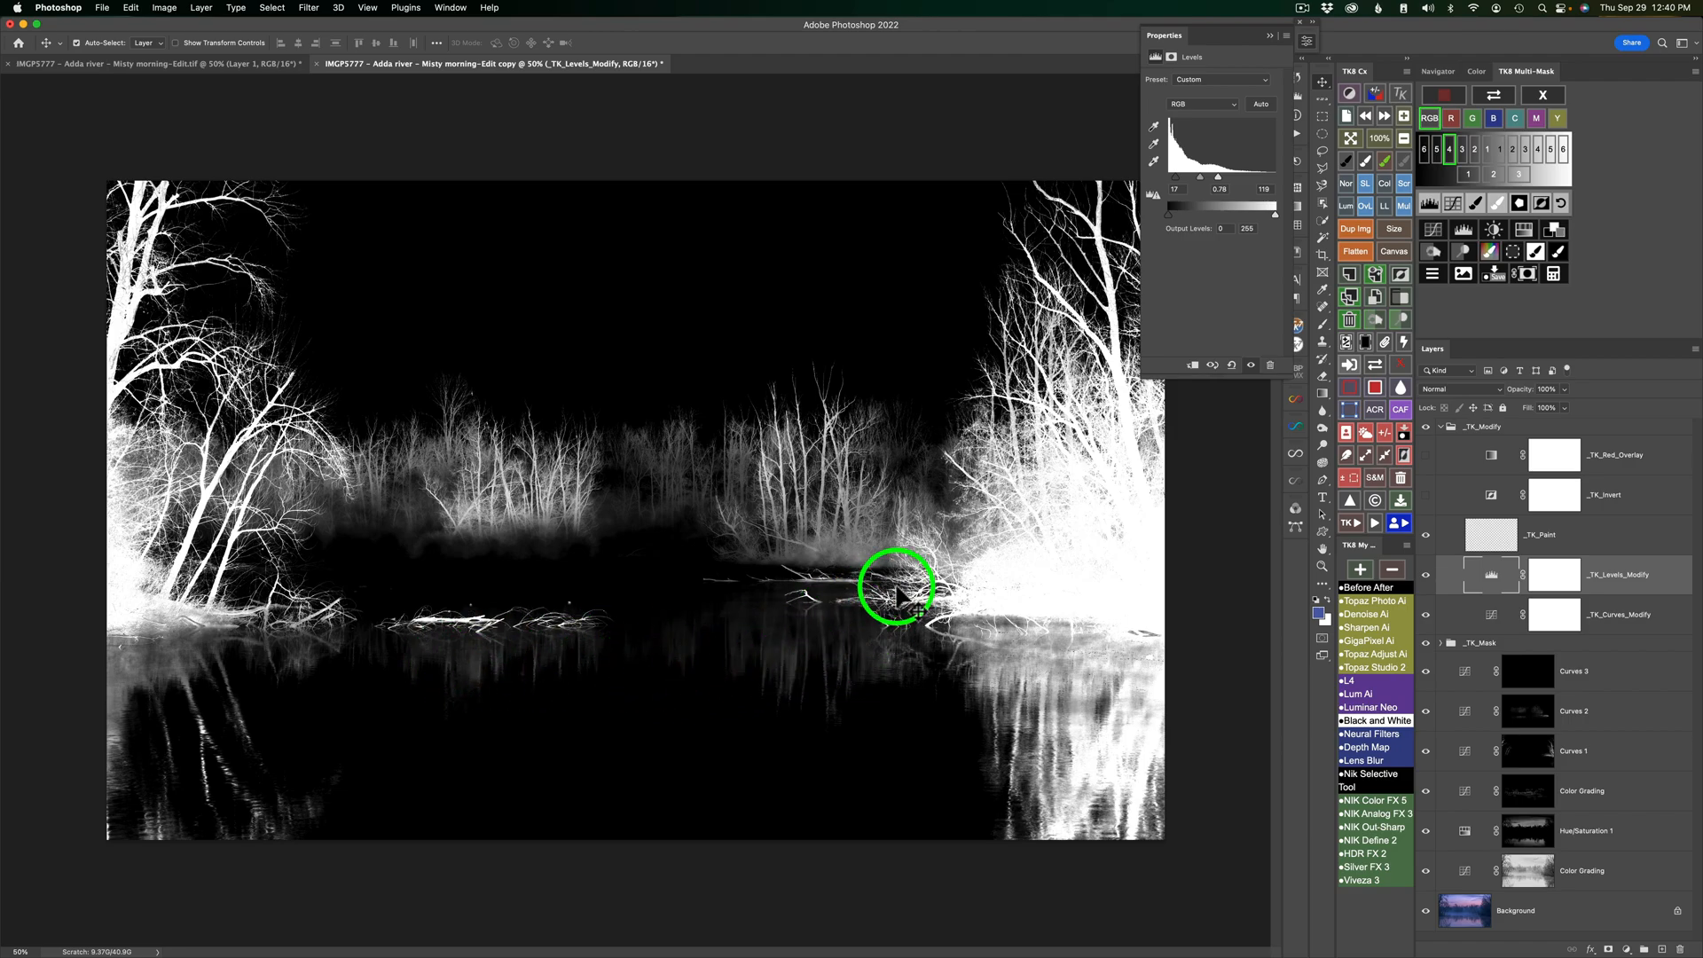
pyautogui.click(1559, 254)
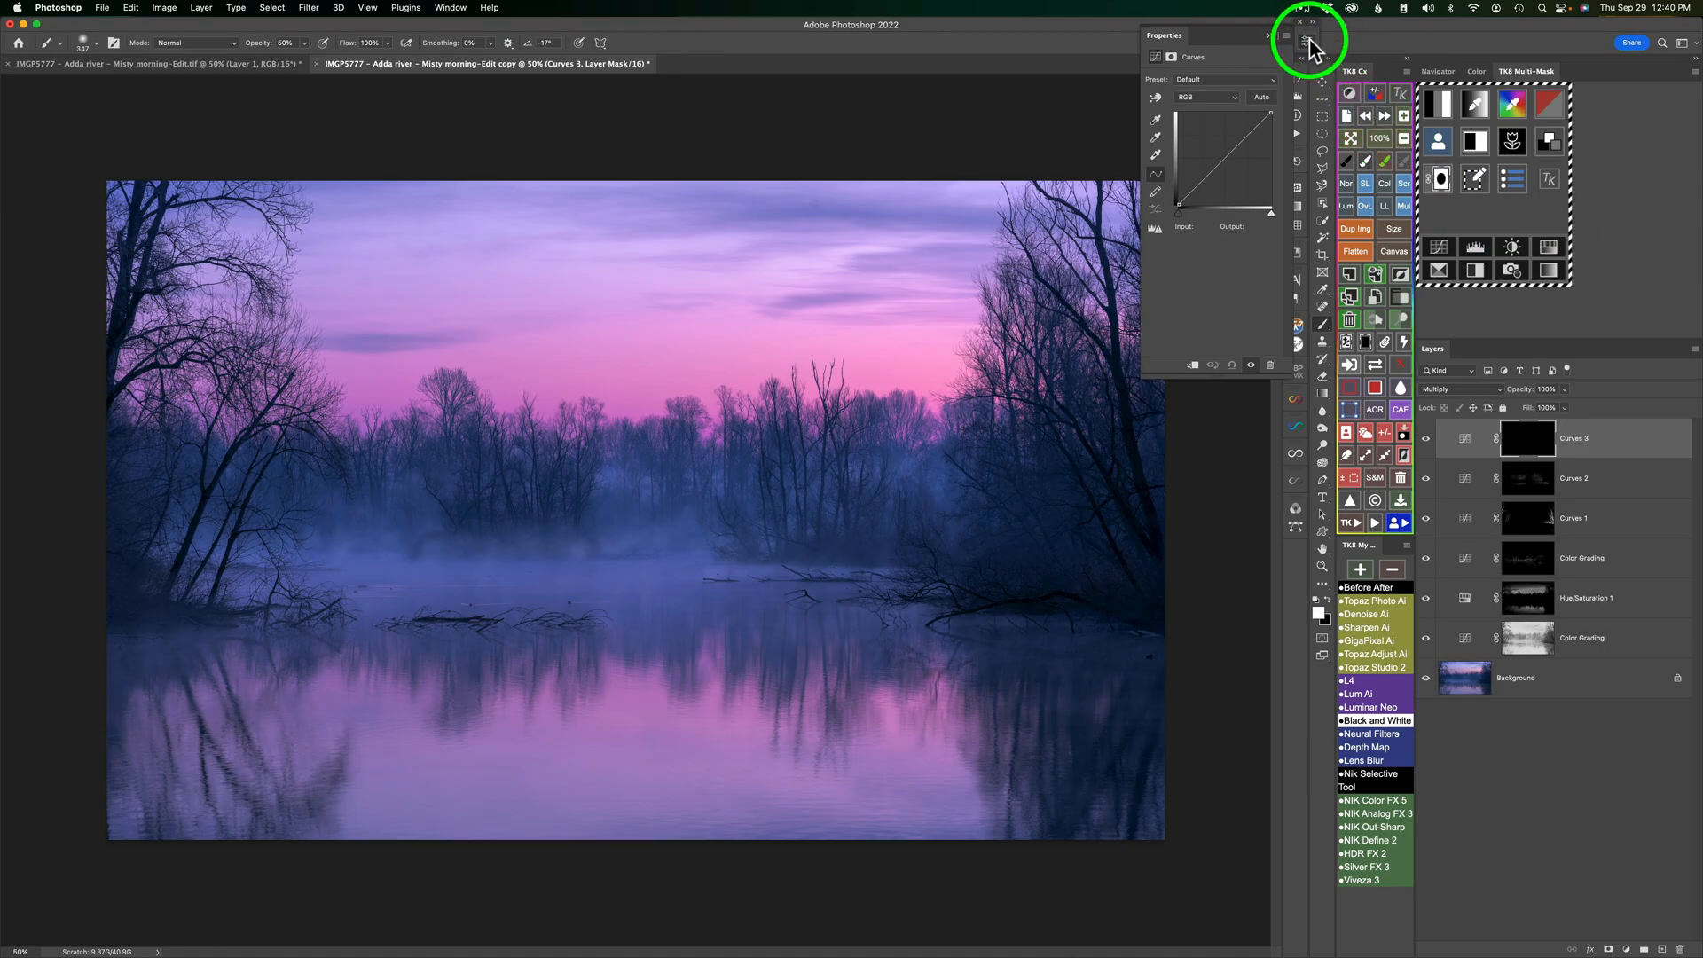
# - Paint white at 30% brush opacity on the Curves 3 mask over the distant trees' reflections to darken them
pyautogui.click(1307, 42)
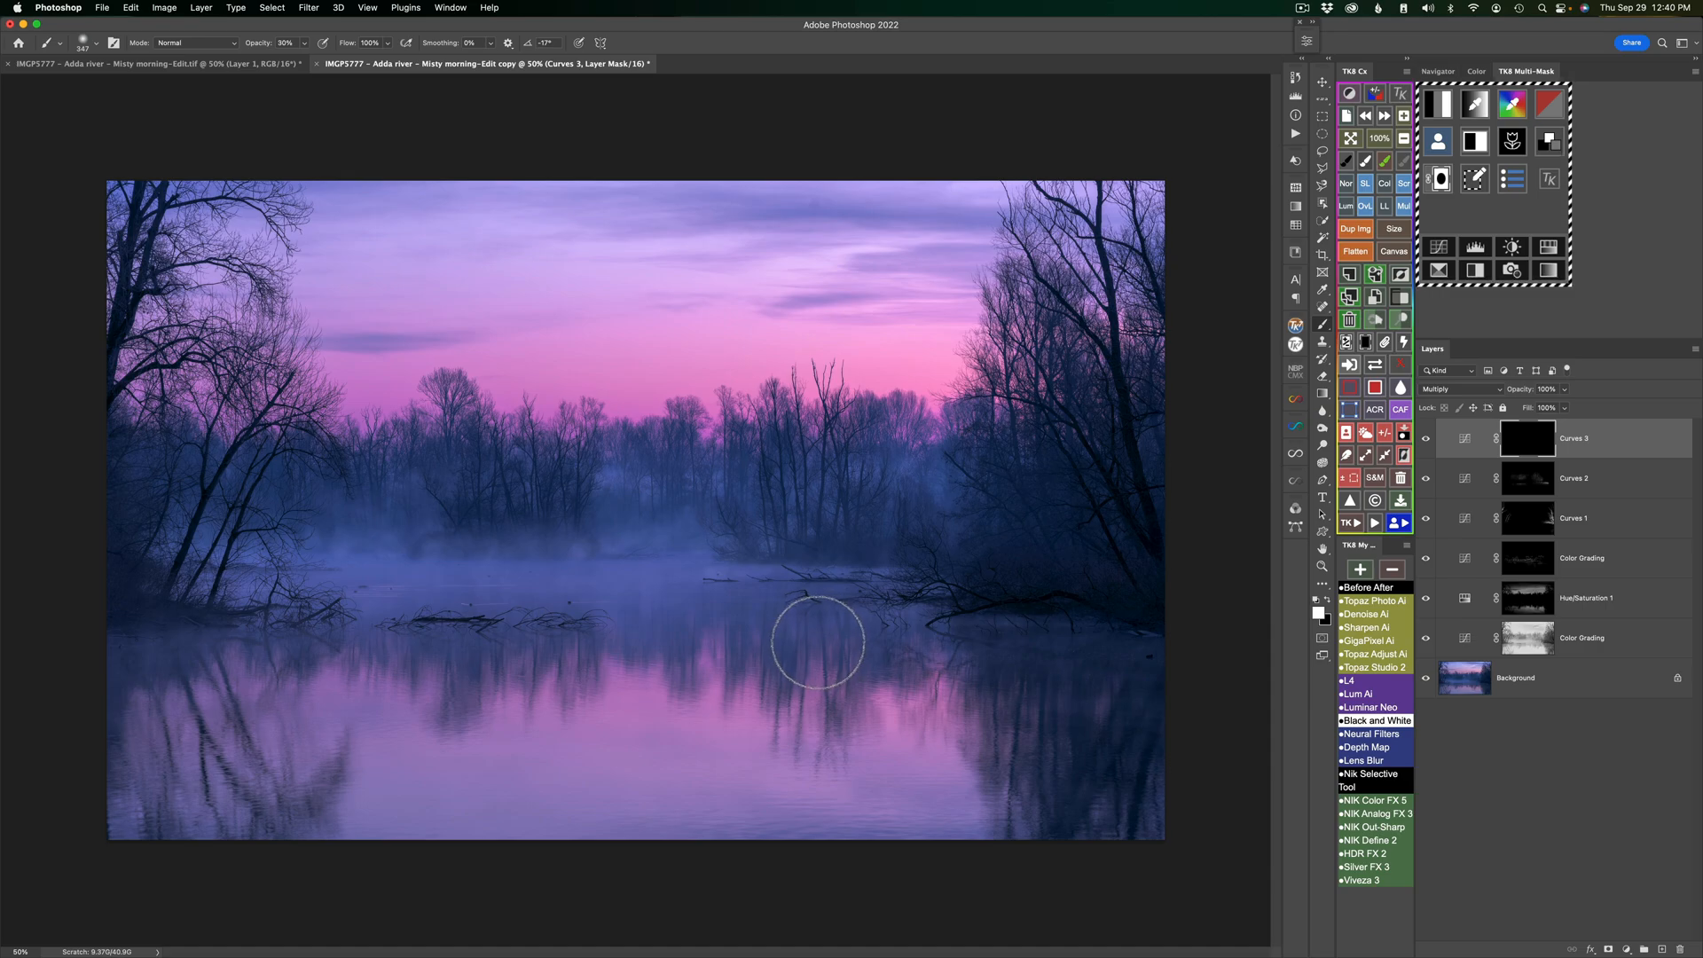
pyautogui.moveTo(801, 665); pyautogui.dragTo(780, 667)
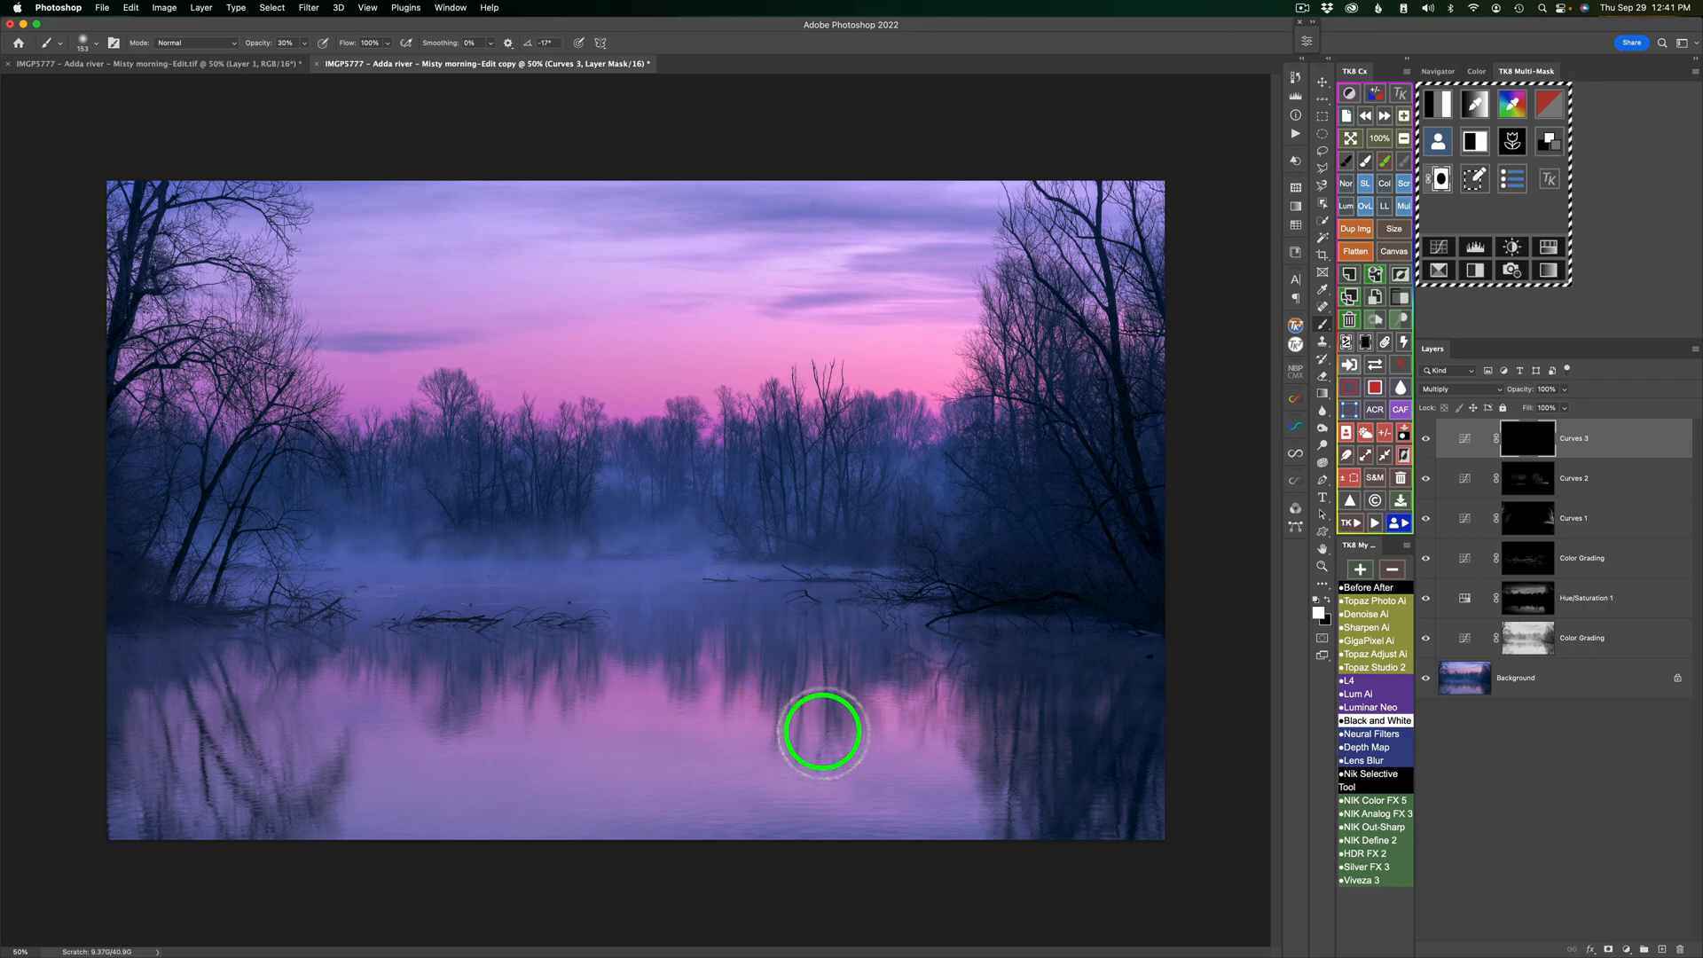
pyautogui.moveTo(822, 749)
pyautogui.mouseDown()
pyautogui.moveTo(792, 602)
pyautogui.moveTo(767, 742)
pyautogui.moveTo(813, 594)
pyautogui.moveTo(840, 594)
pyautogui.mouseUp()
pyautogui.moveTo(836, 732)
pyautogui.mouseDown()
pyautogui.moveTo(852, 590)
pyautogui.moveTo(840, 746)
pyautogui.moveTo(852, 563)
pyautogui.mouseUp()
pyautogui.moveTo(834, 762)
pyautogui.mouseDown()
pyautogui.moveTo(886, 631)
pyautogui.moveTo(897, 695)
pyautogui.moveTo(923, 639)
pyautogui.mouseUp()
pyautogui.moveTo(923, 717); pyautogui.dragTo(768, 624)
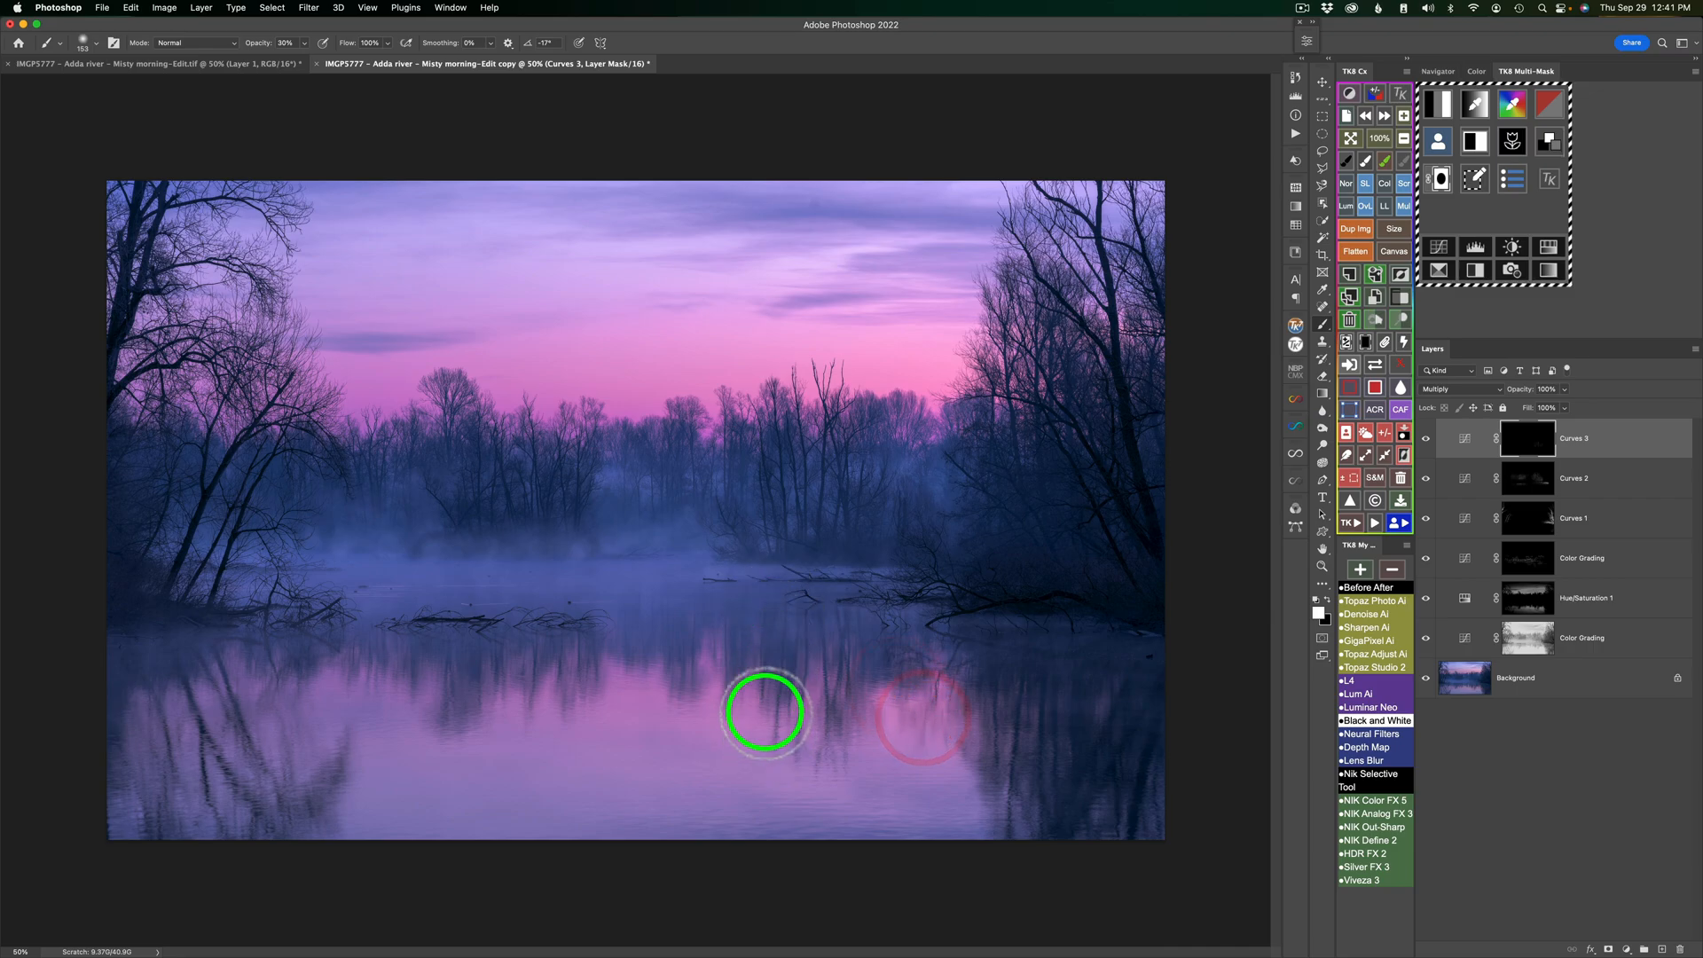
pyautogui.moveTo(764, 707)
pyautogui.mouseDown()
pyautogui.moveTo(730, 635)
pyautogui.moveTo(775, 578)
pyautogui.moveTo(732, 639)
pyautogui.mouseUp()
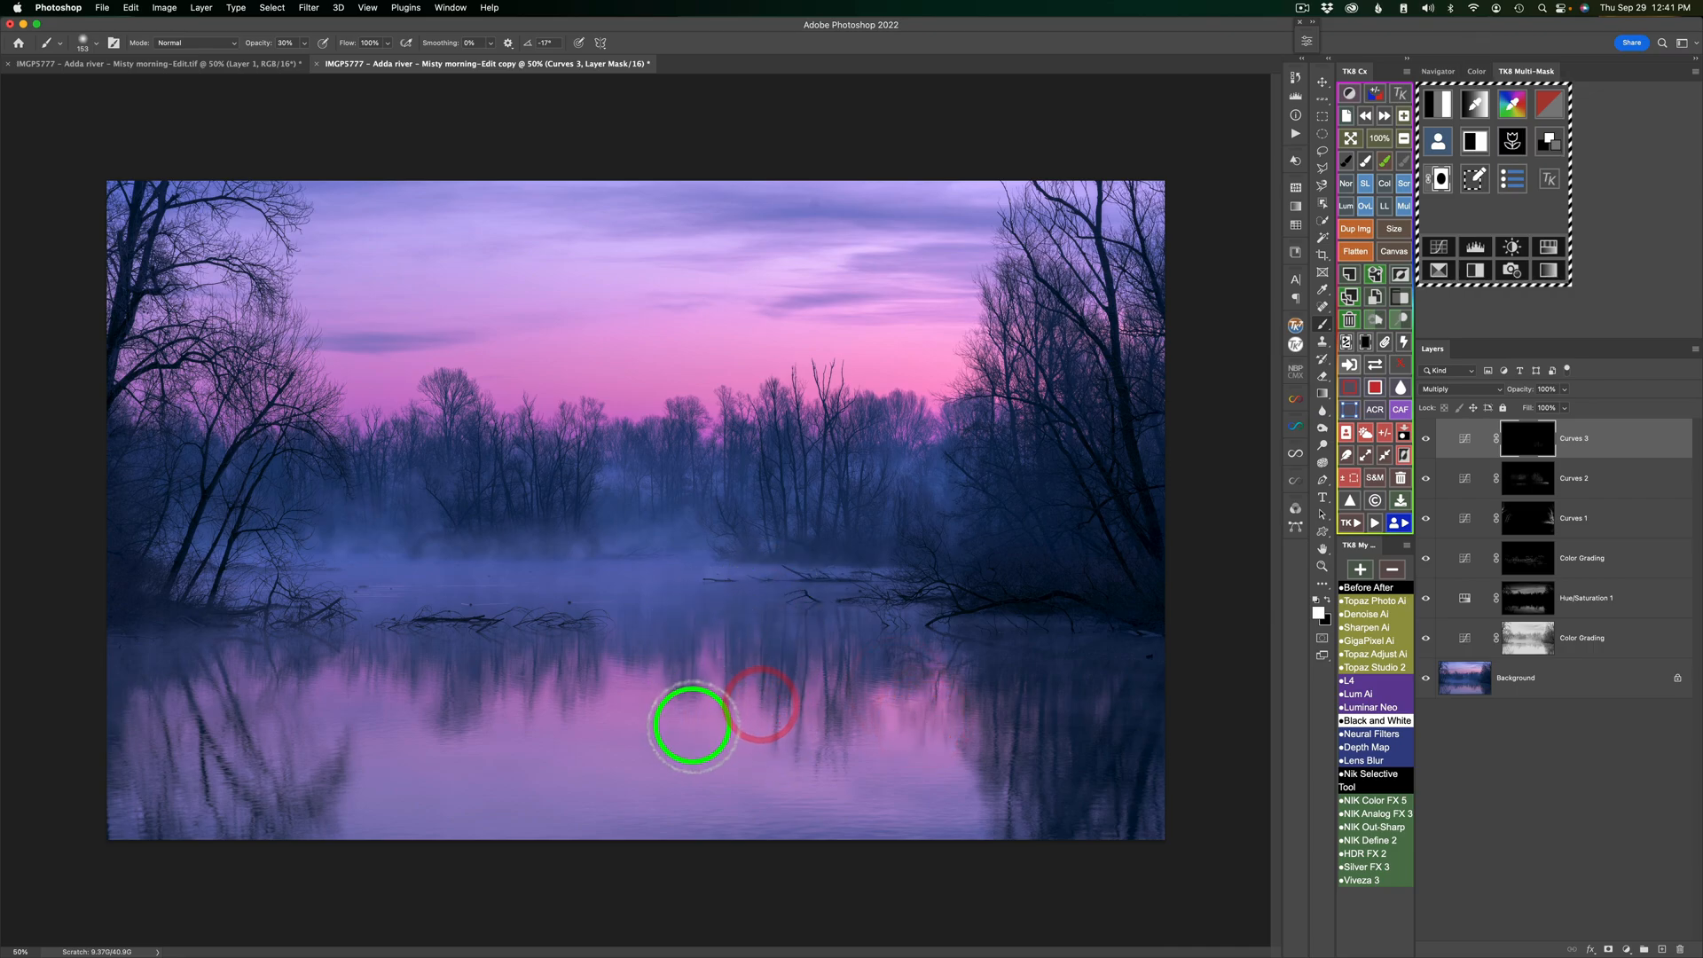
pyautogui.moveTo(683, 695)
pyautogui.mouseDown()
pyautogui.moveTo(669, 600)
pyautogui.moveTo(630, 610)
pyautogui.mouseUp()
pyautogui.moveTo(620, 669); pyautogui.dragTo(574, 616)
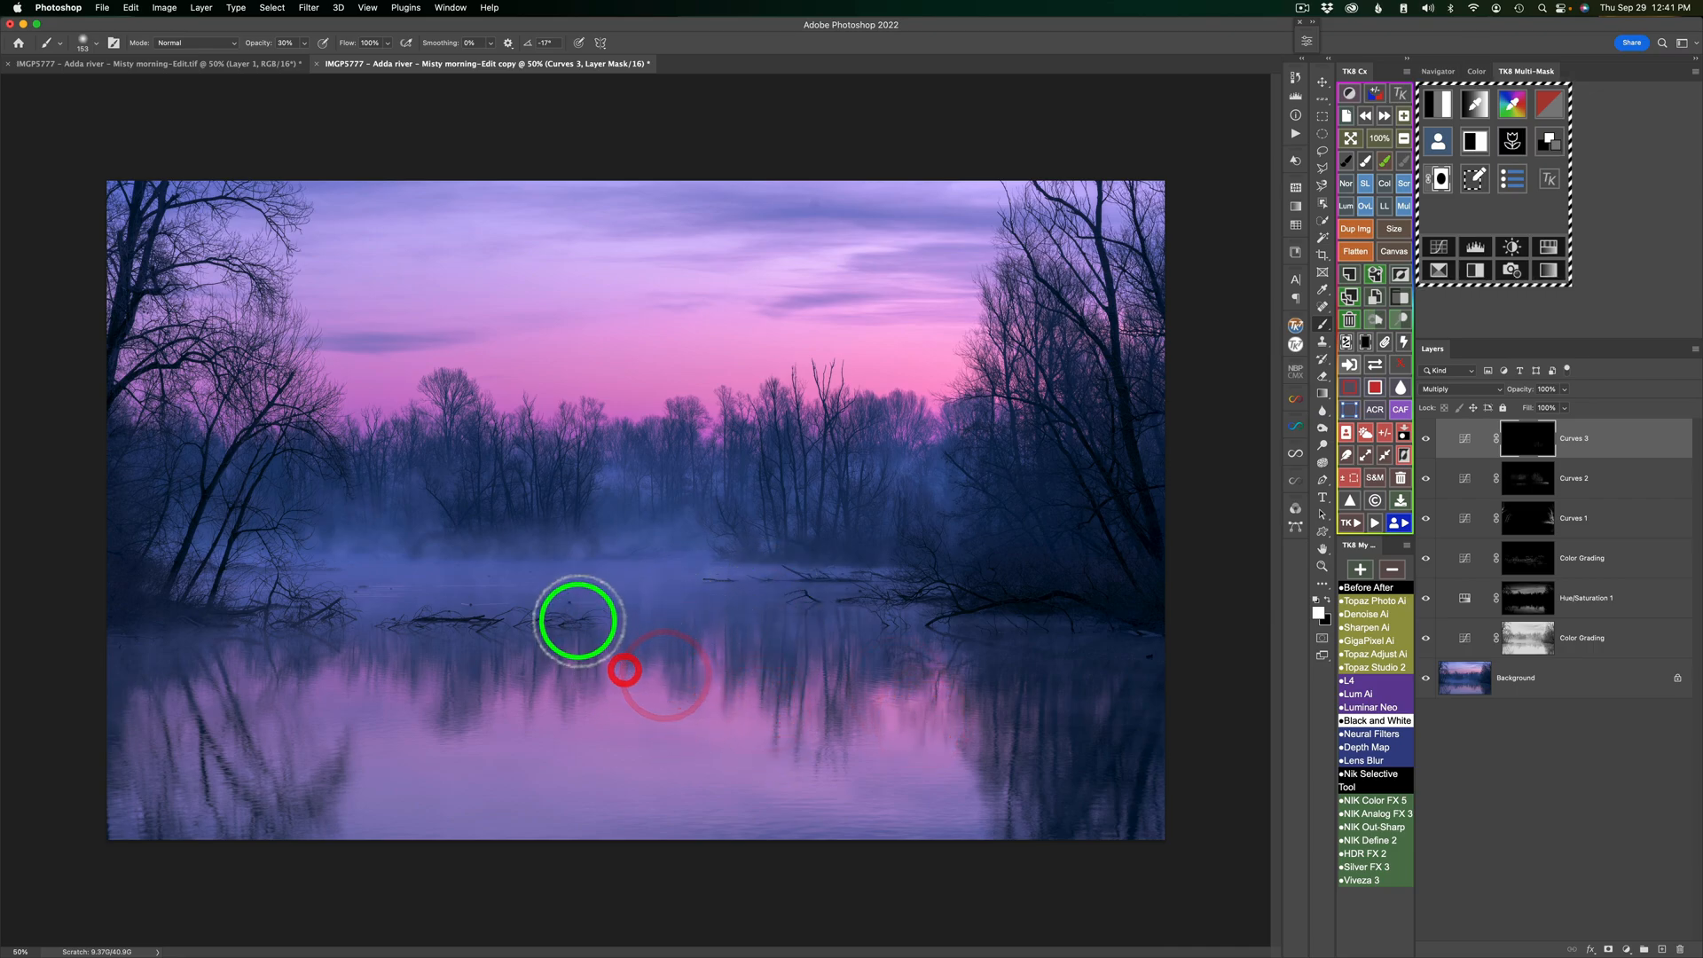
pyautogui.moveTo(570, 707)
pyautogui.mouseDown()
pyautogui.moveTo(578, 646)
pyautogui.moveTo(562, 677)
pyautogui.mouseUp()
pyautogui.moveTo(432, 704); pyautogui.dragTo(418, 654)
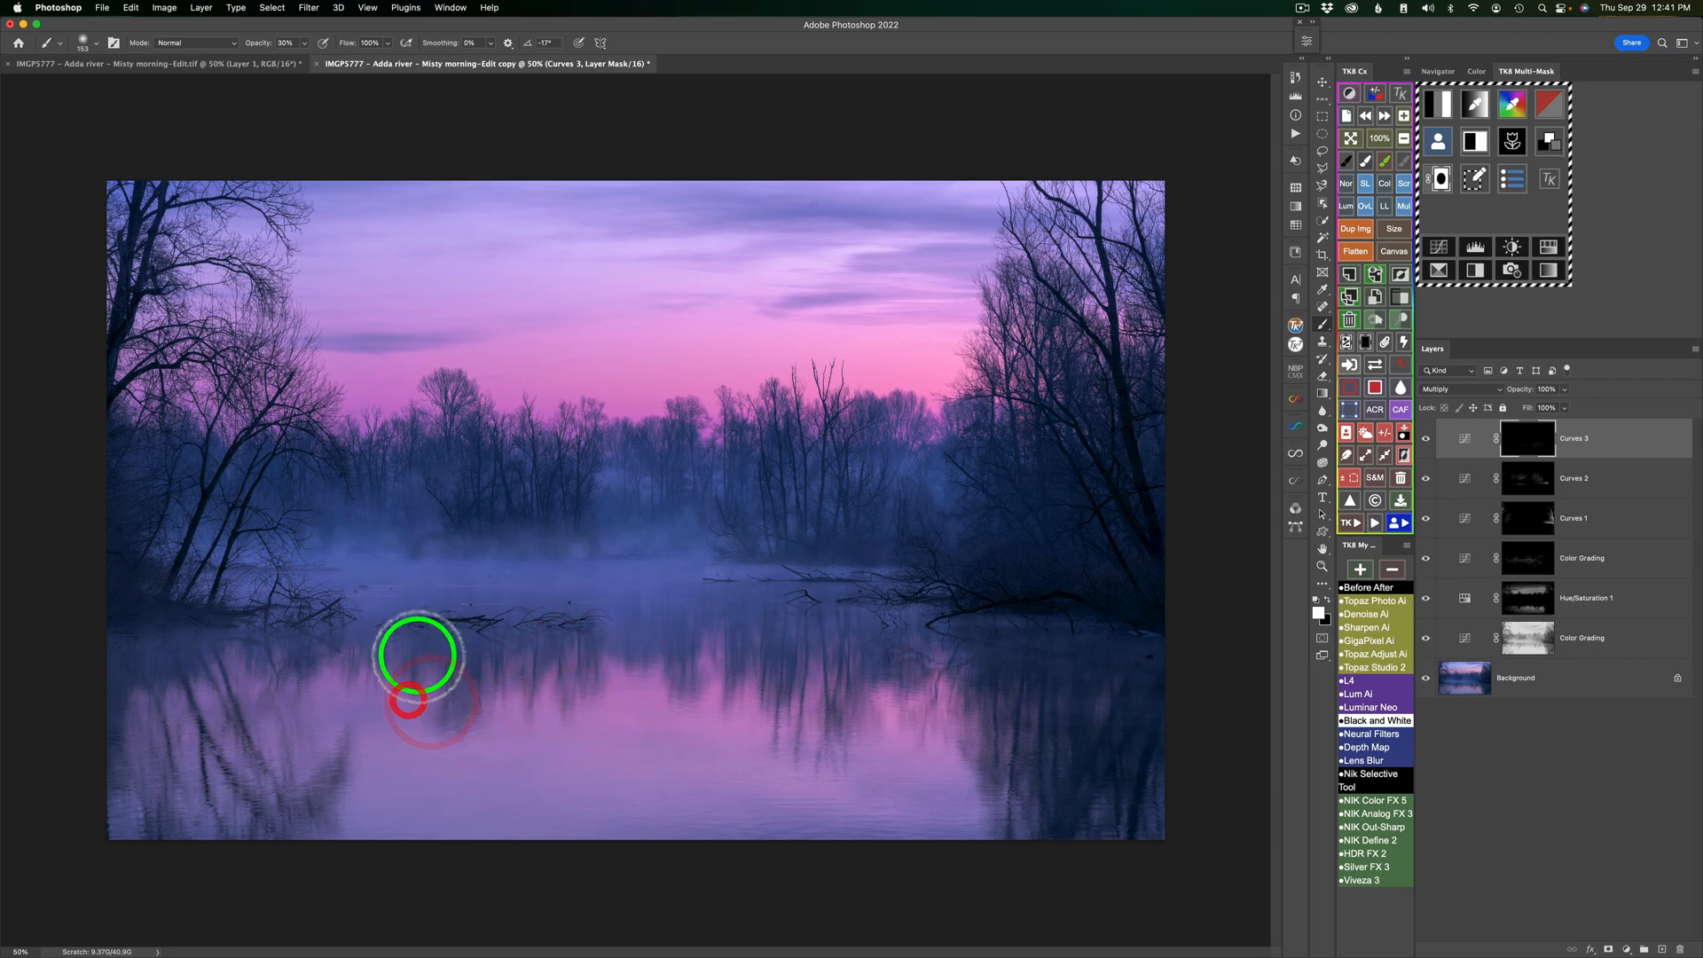
pyautogui.moveTo(490, 751); pyautogui.dragTo(474, 800)
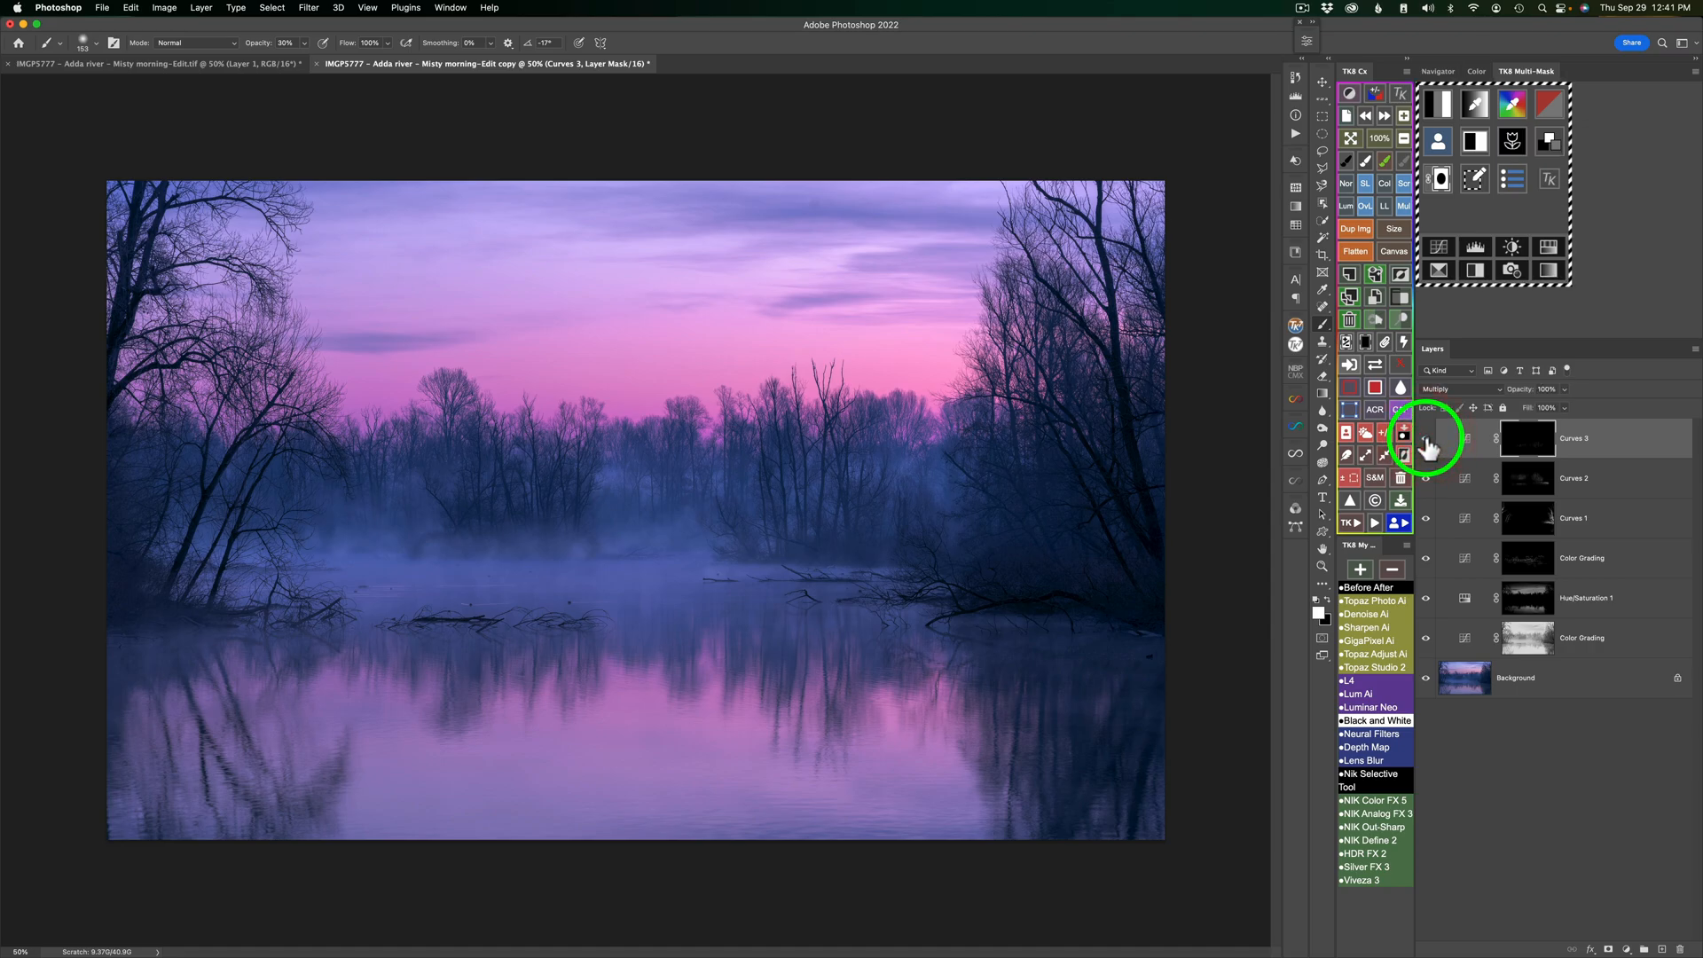
pyautogui.moveTo(792, 772)
pyautogui.mouseDown()
pyautogui.moveTo(799, 679)
pyautogui.moveTo(781, 689)
pyautogui.moveTo(781, 718)
pyautogui.moveTo(803, 711)
pyautogui.moveTo(803, 674)
pyautogui.moveTo(786, 788)
pyautogui.moveTo(779, 659)
pyautogui.moveTo(777, 764)
pyautogui.mouseUp()
# - Raise the brush opacity to 100% and paint the reflections in the left half of the river on the Curves 3 mask
pyautogui.press('0')
pyautogui.moveTo(591, 730)
pyautogui.mouseDown()
pyautogui.moveTo(654, 673)
pyautogui.moveTo(683, 722)
pyautogui.moveTo(597, 657)
pyautogui.moveTo(554, 685)
pyautogui.mouseUp()
pyautogui.moveTo(552, 726); pyautogui.dragTo(530, 627)
pyautogui.moveTo(536, 715)
pyautogui.mouseDown()
pyautogui.moveTo(524, 626)
pyautogui.moveTo(472, 635)
pyautogui.mouseUp()
pyautogui.moveTo(522, 733)
pyautogui.mouseDown()
pyautogui.moveTo(498, 658)
pyautogui.moveTo(472, 663)
pyautogui.mouseUp()
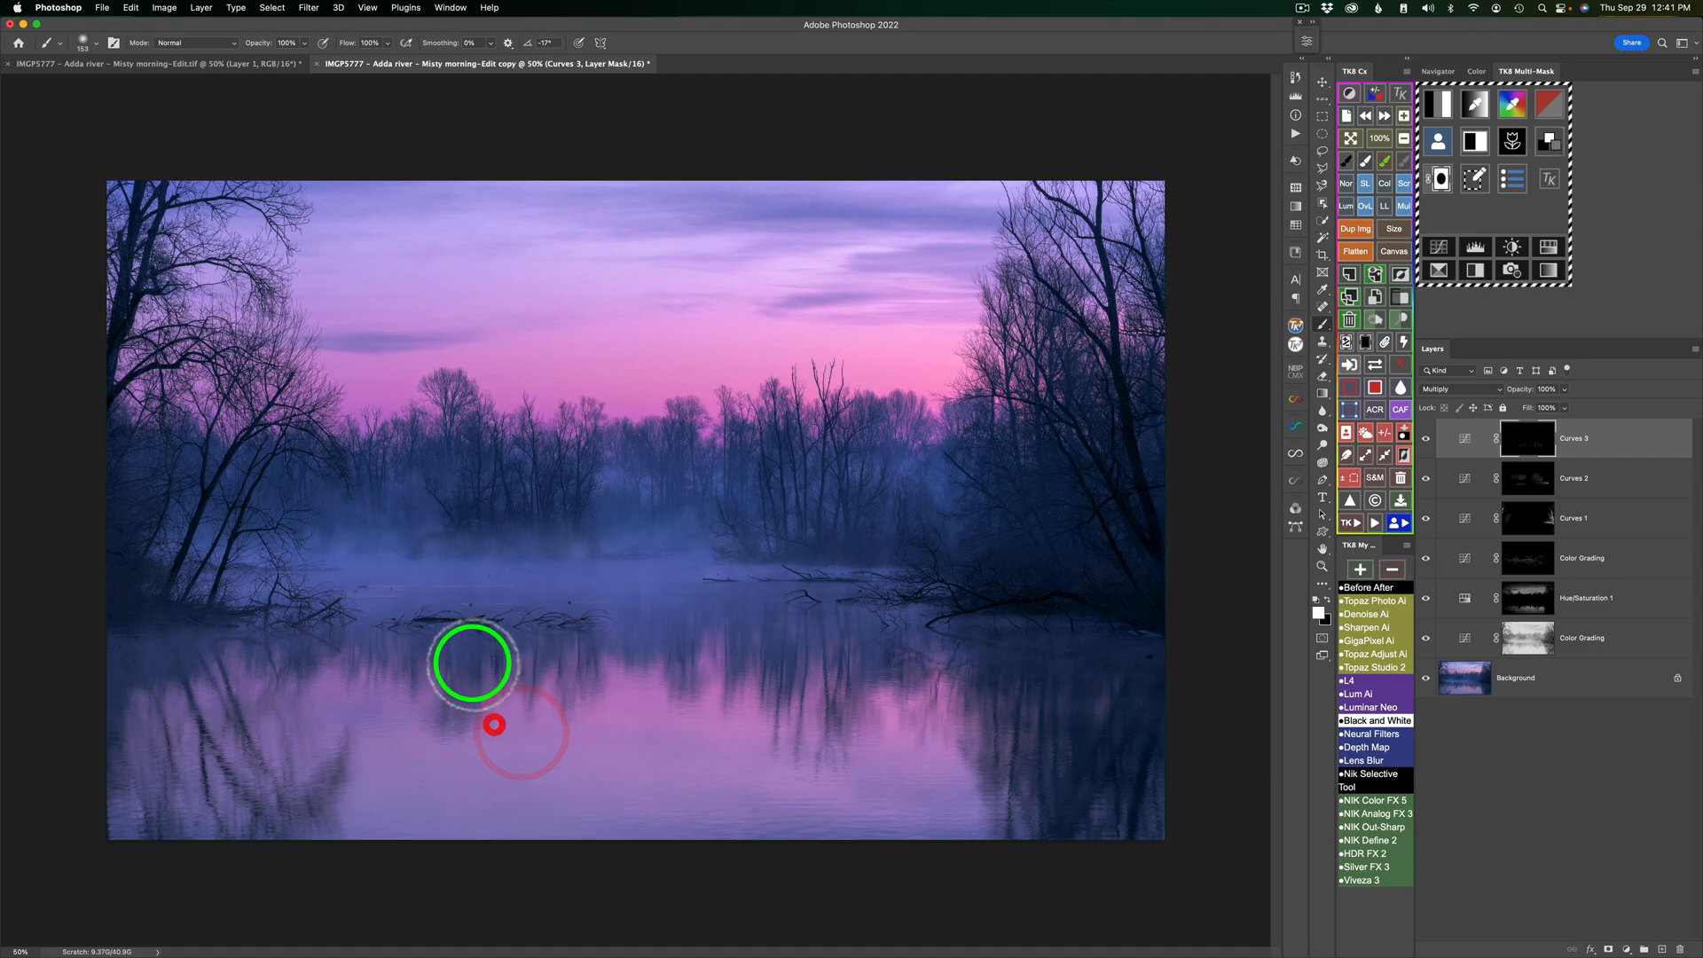
pyautogui.moveTo(460, 734)
pyautogui.mouseDown()
pyautogui.moveTo(449, 668)
pyautogui.moveTo(407, 647)
pyautogui.mouseUp()
pyautogui.moveTo(403, 707)
pyautogui.mouseDown()
pyautogui.moveTo(366, 647)
pyautogui.moveTo(355, 699)
pyautogui.moveTo(396, 681)
pyautogui.mouseUp()
pyautogui.click(391, 694)
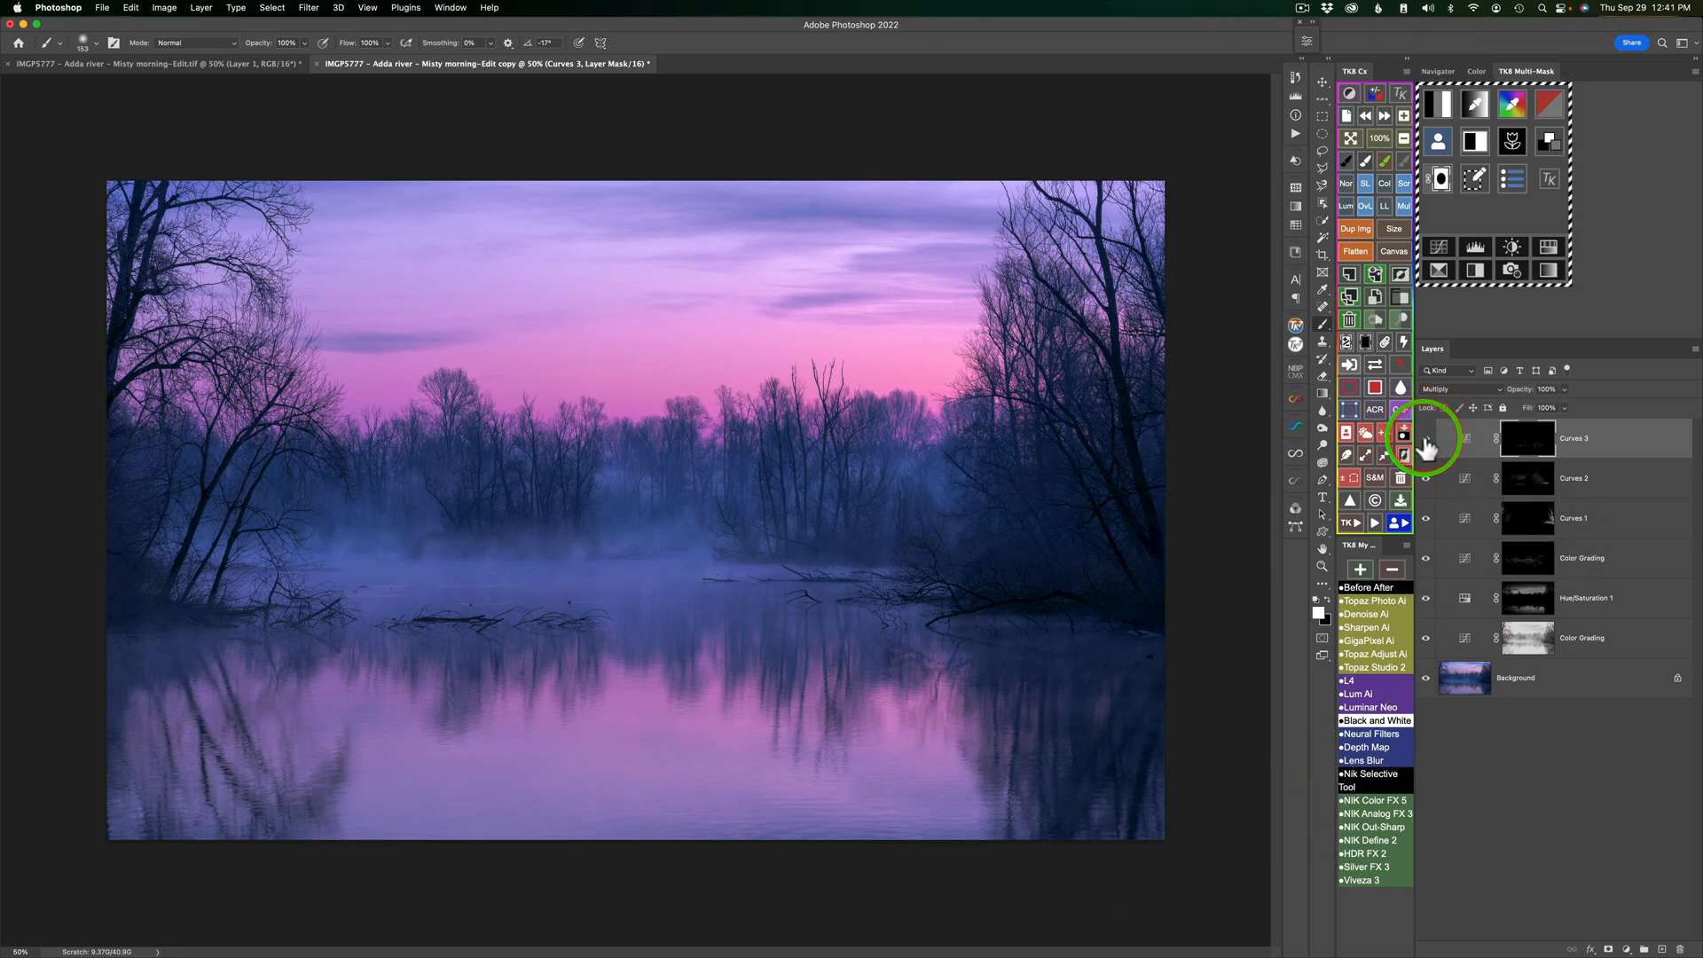
# - Inspect the painted Curves 3 layer mask and clear the active Darks 4 selection
pyautogui.click(1376, 363)
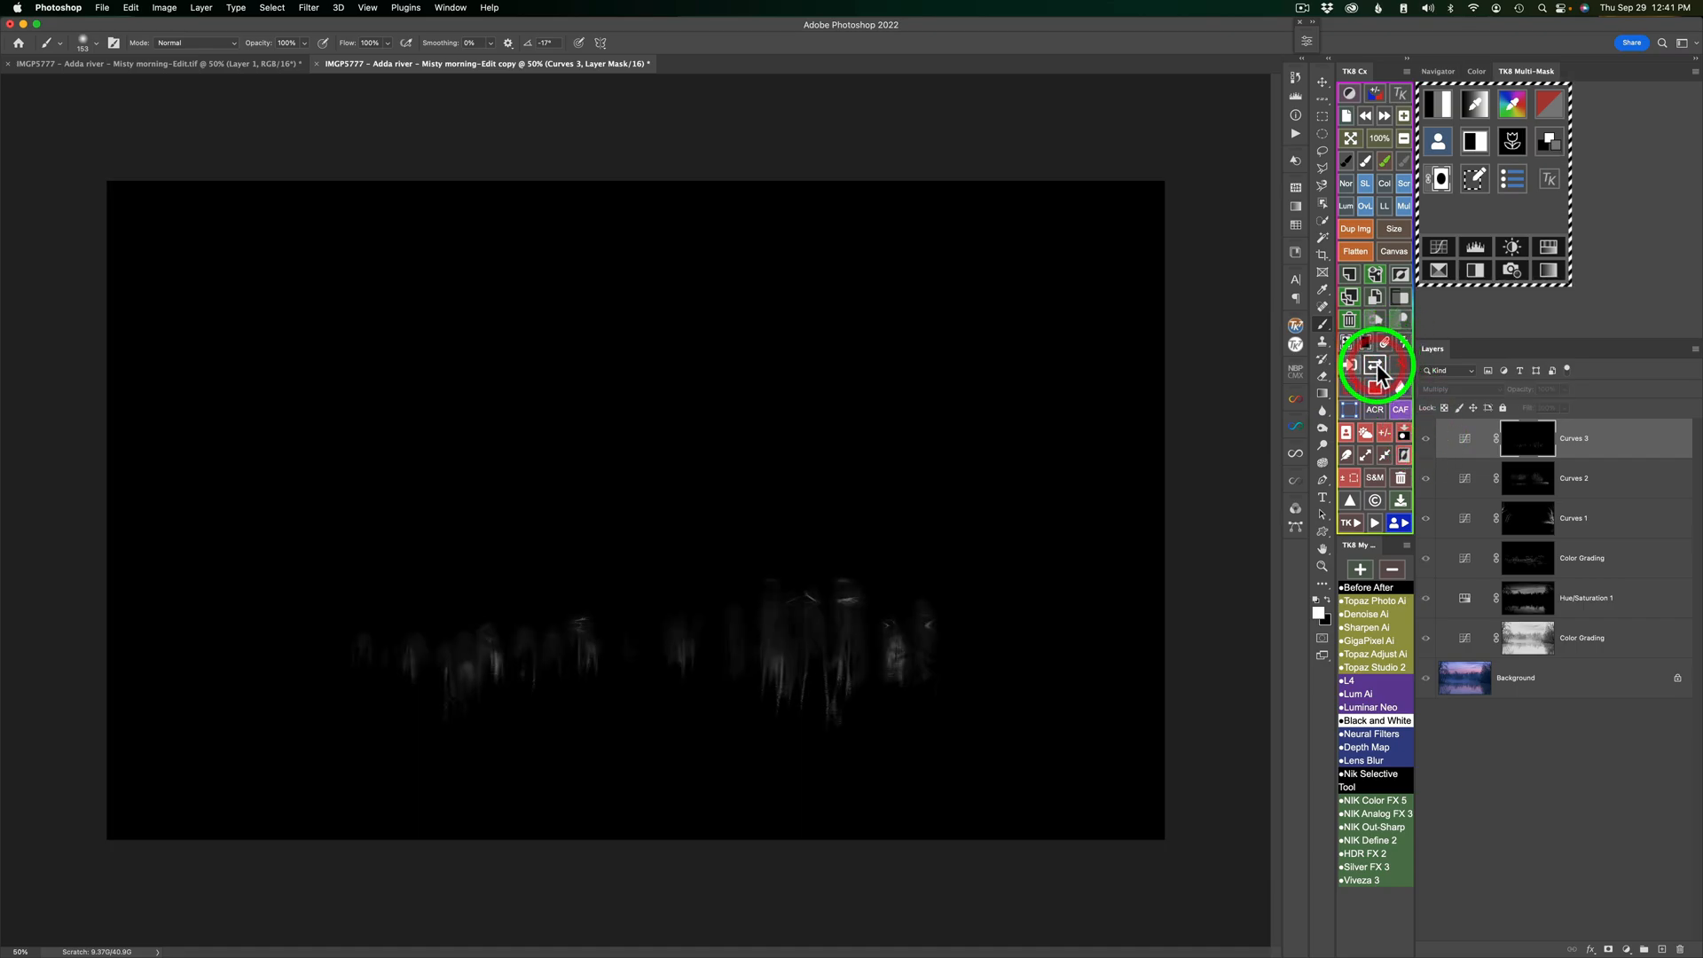
pyautogui.click(1376, 364)
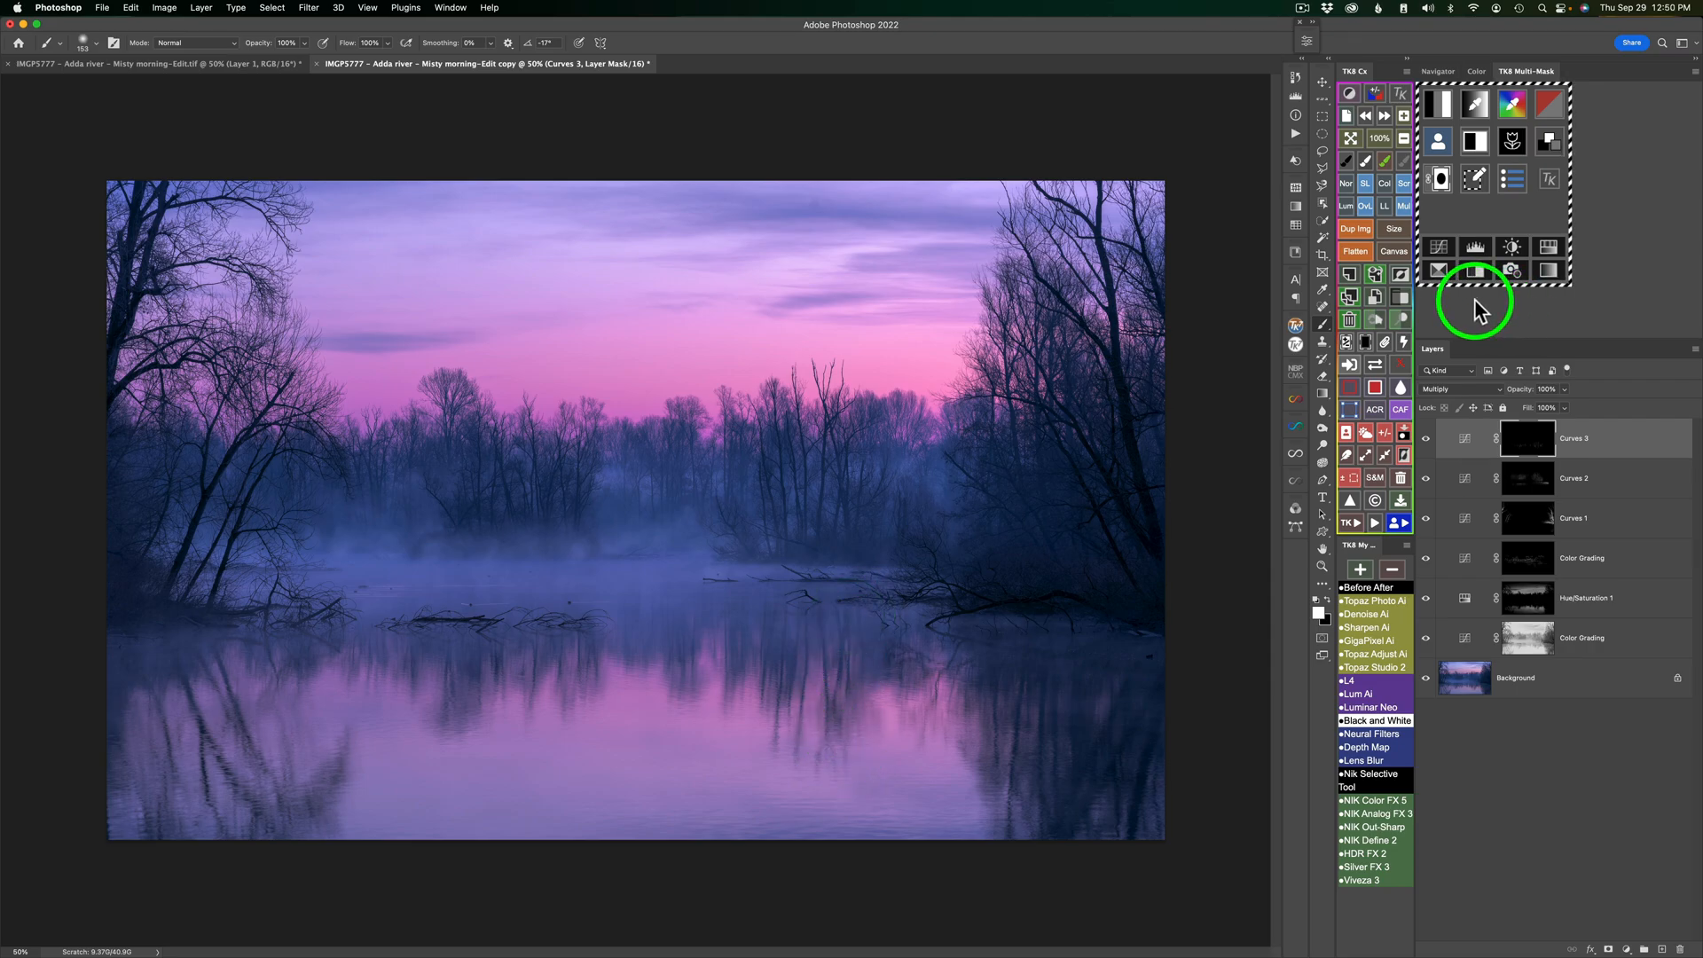
pyautogui.click(1383, 434)
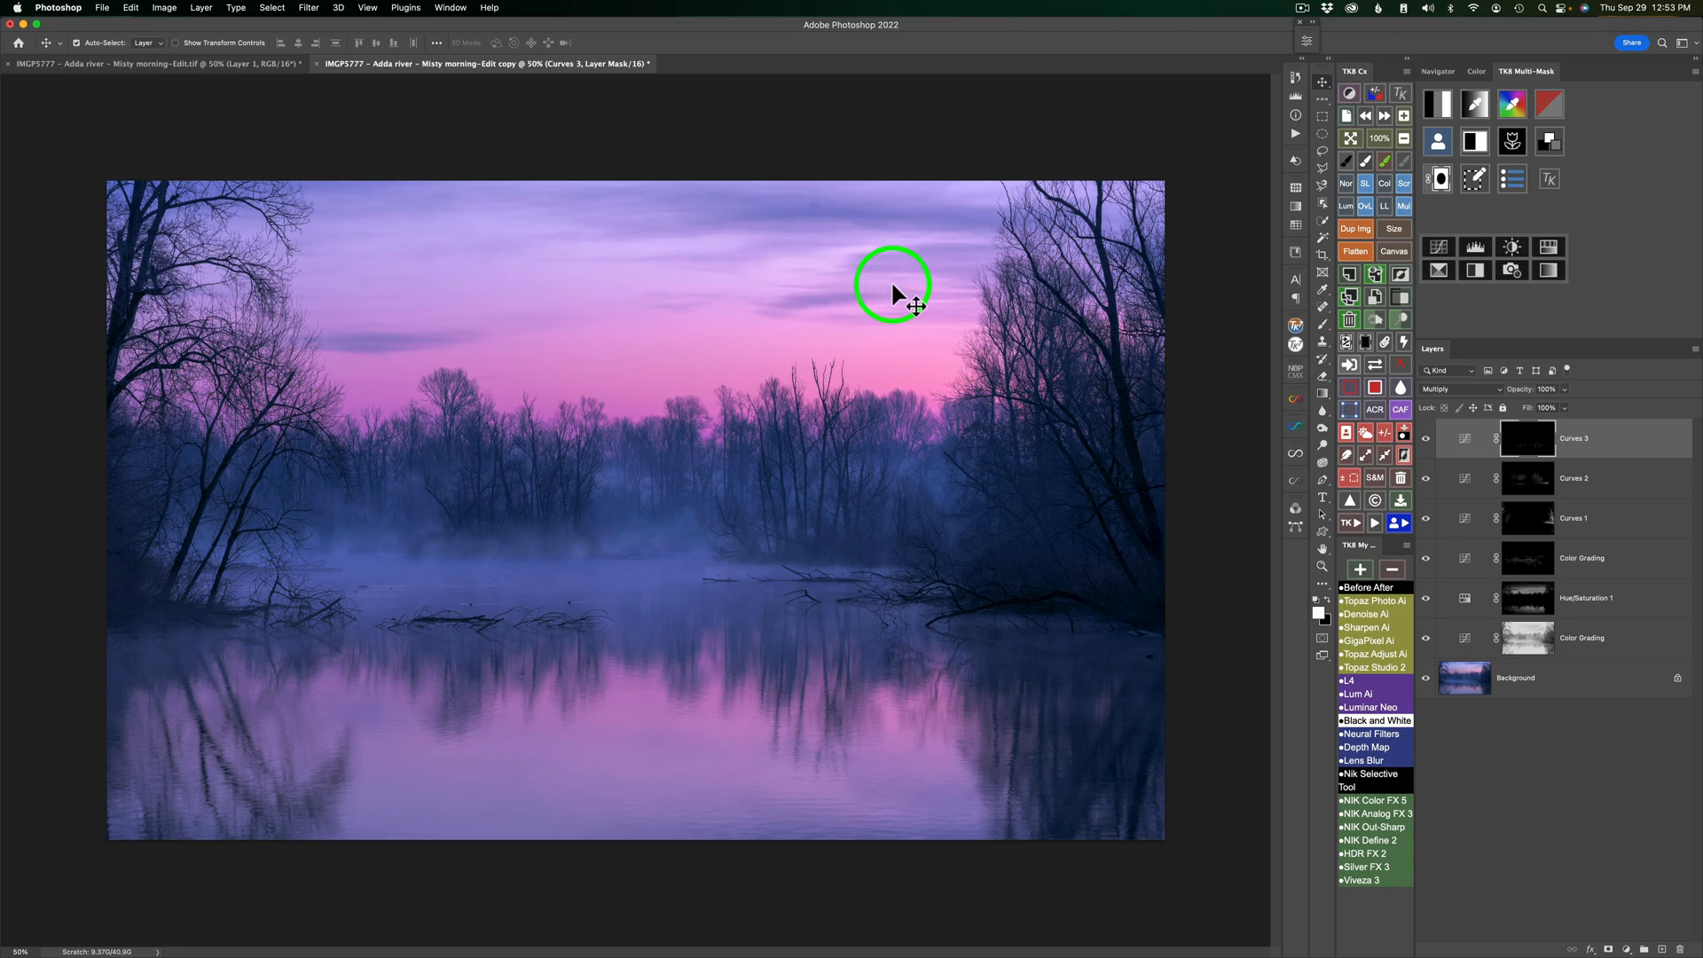
# - Add a new Curves layer above Curves 3 with a black mask and the Multiply blend mode
pyautogui.click(1439, 247)
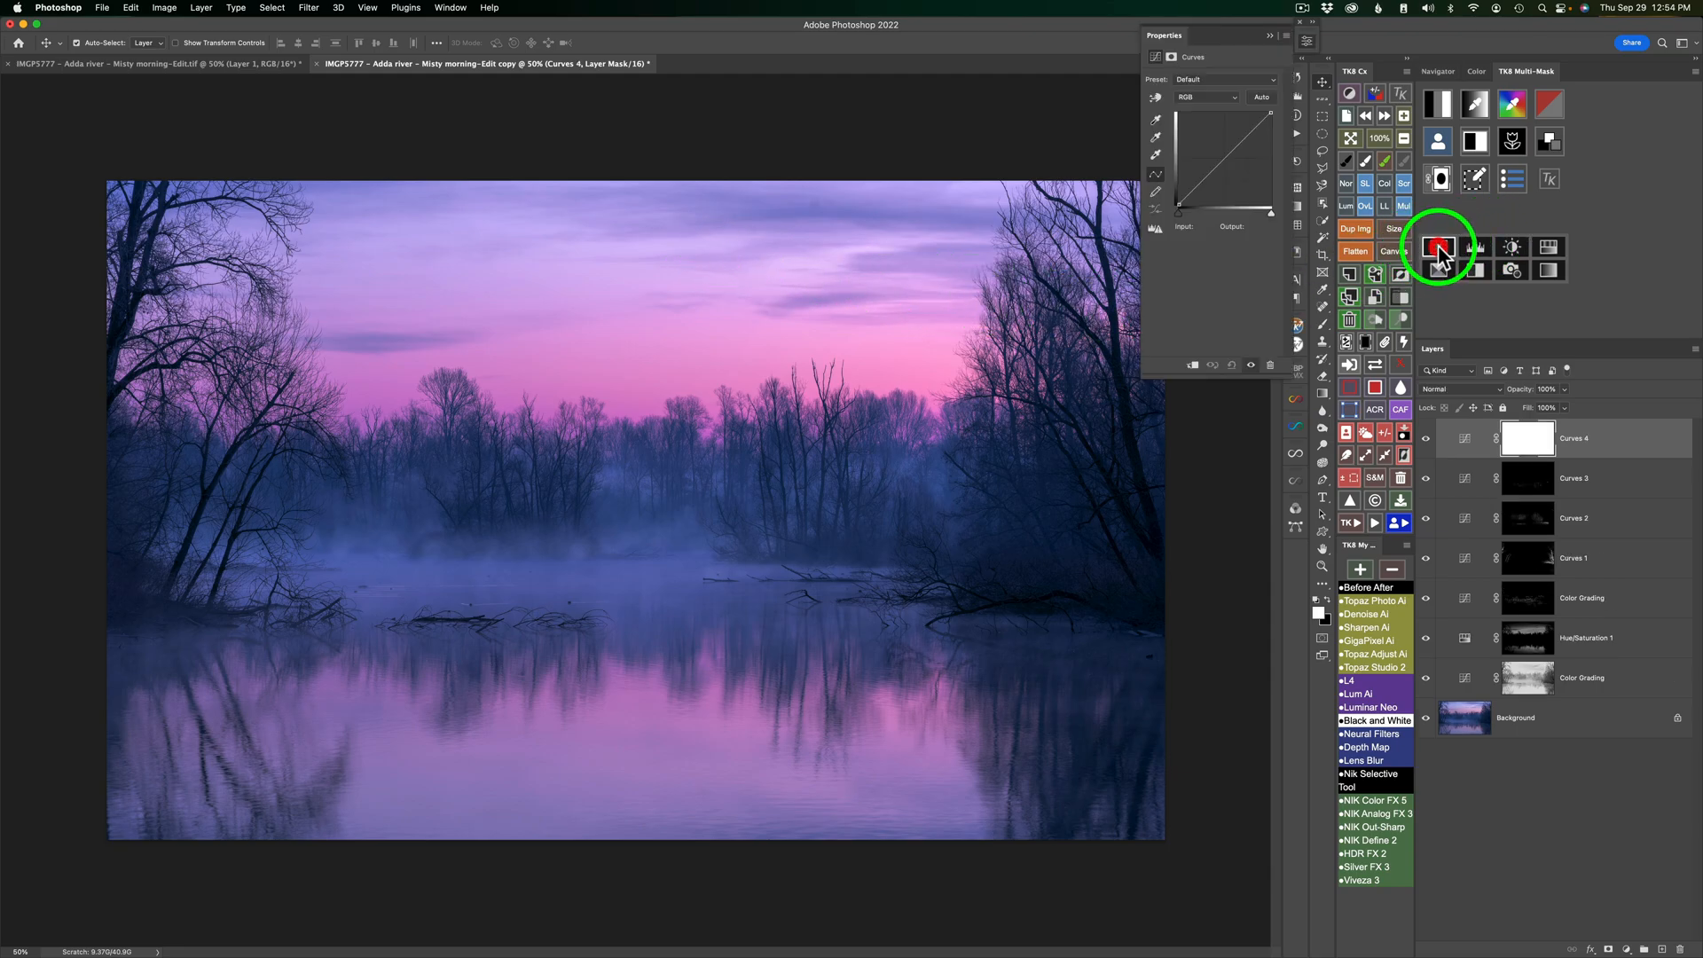
pyautogui.click(1365, 341)
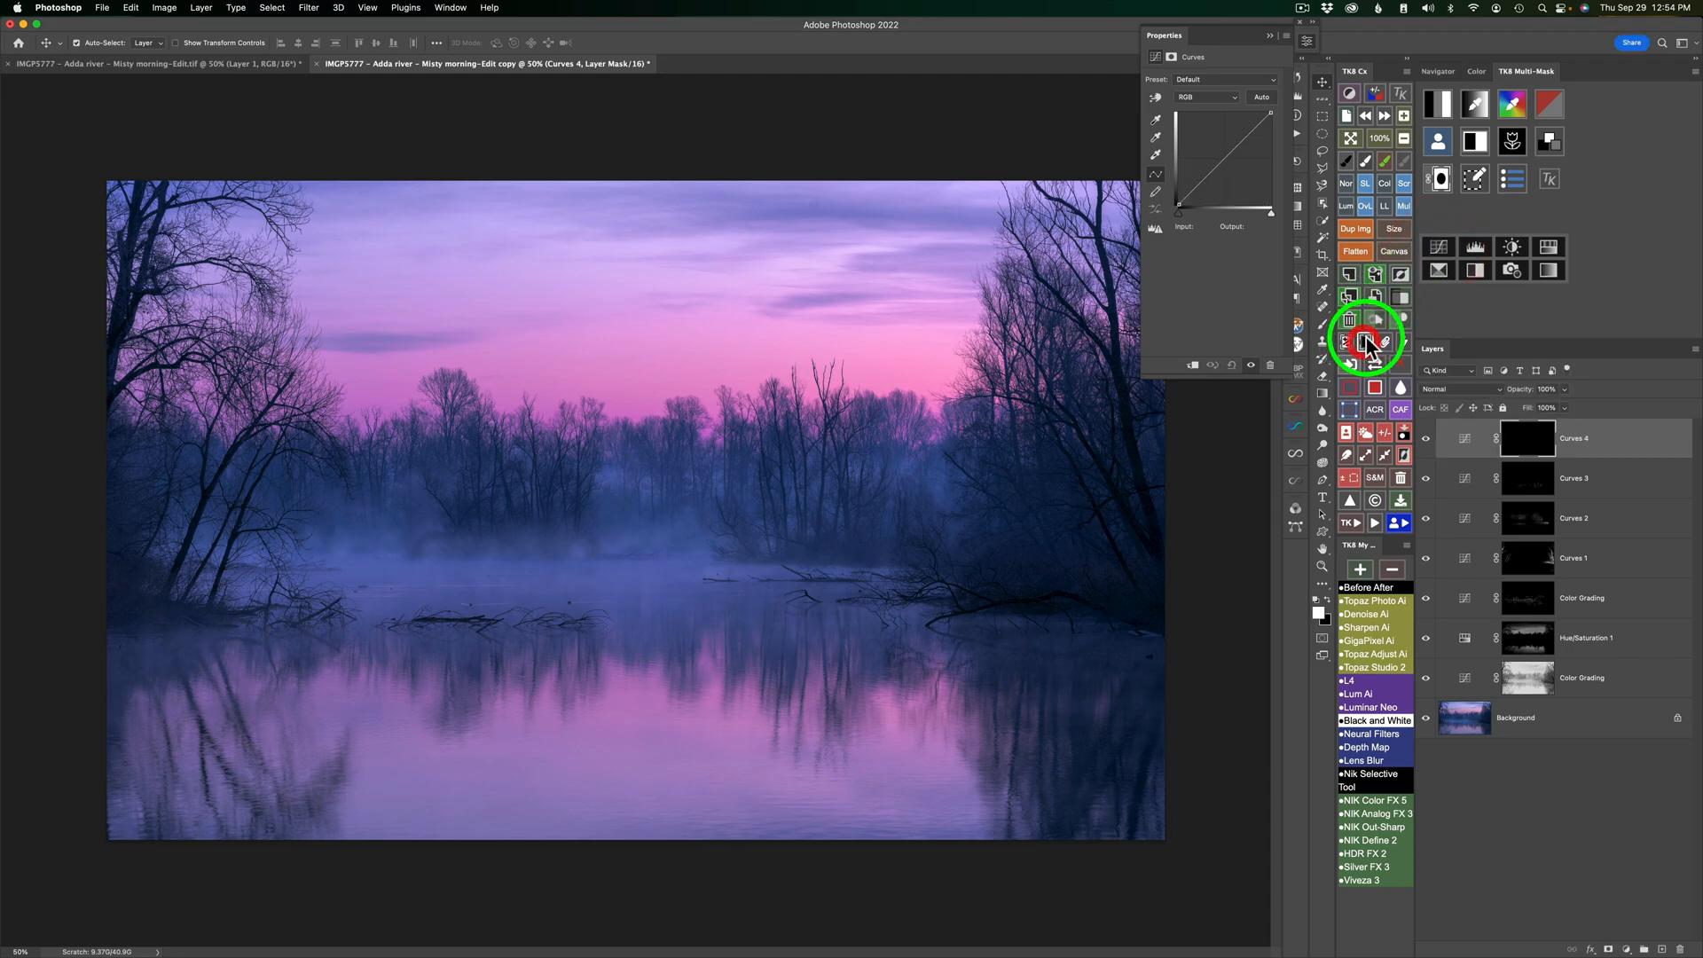
pyautogui.click(1403, 207)
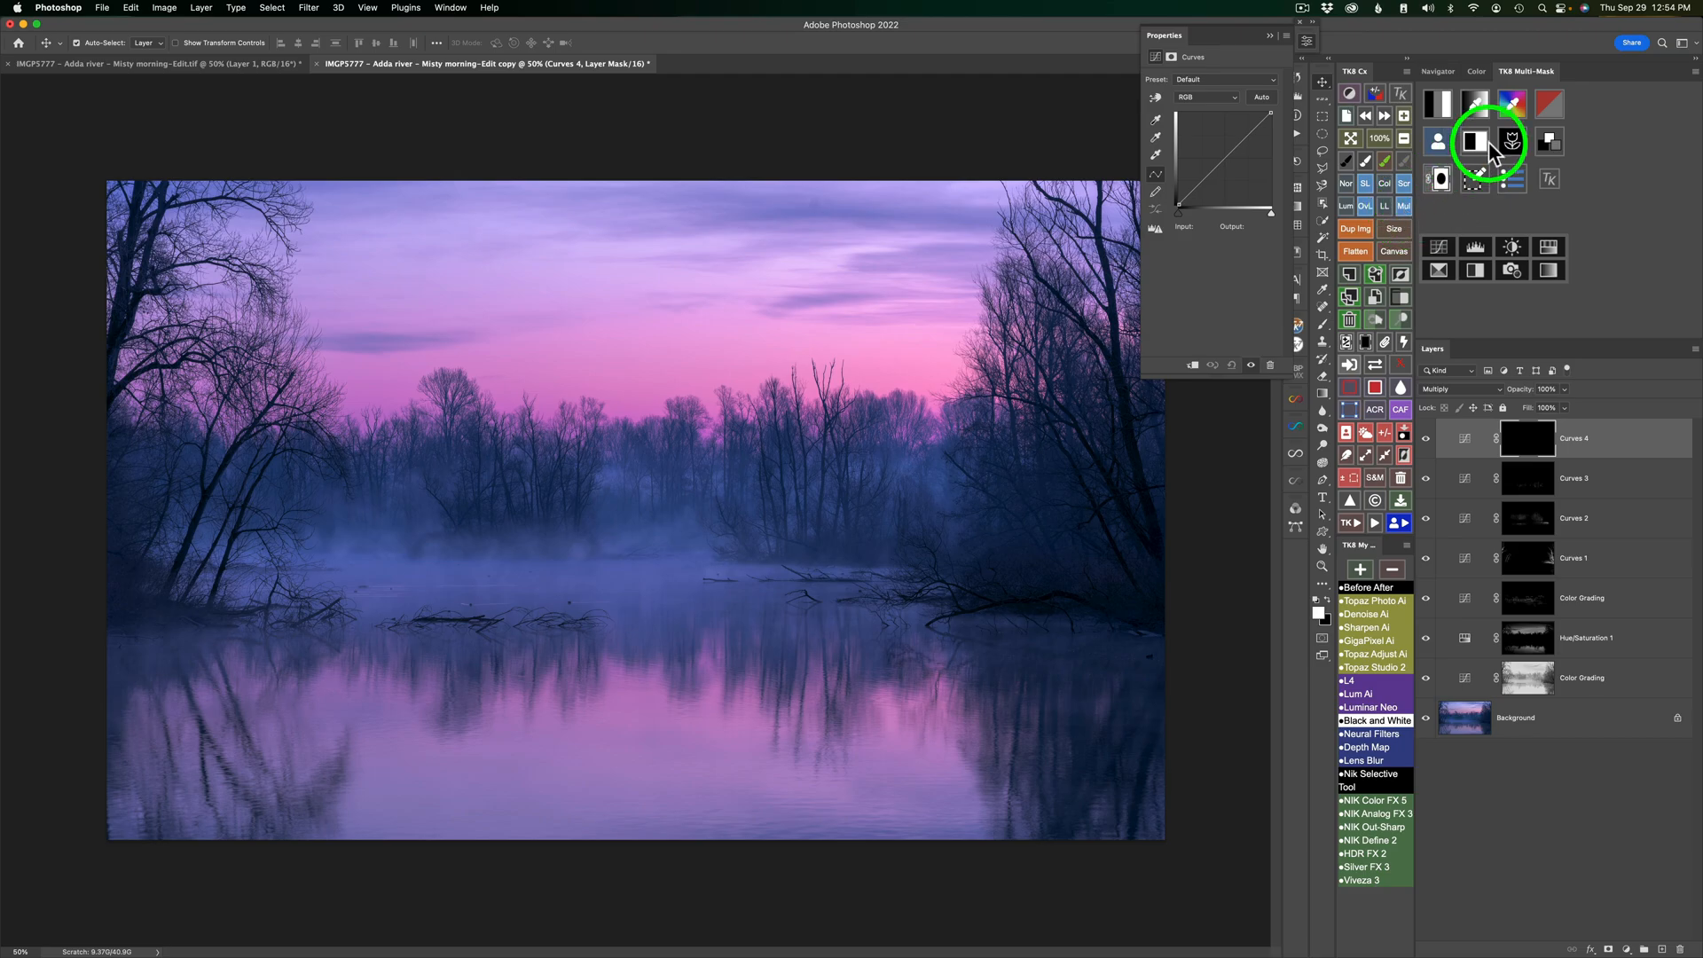
# - Load the Lights 1 luminosity mask as a selection and draw a linear gradient on the Curves 4 mask from below the image up to the reflections
pyautogui.click(1440, 103)
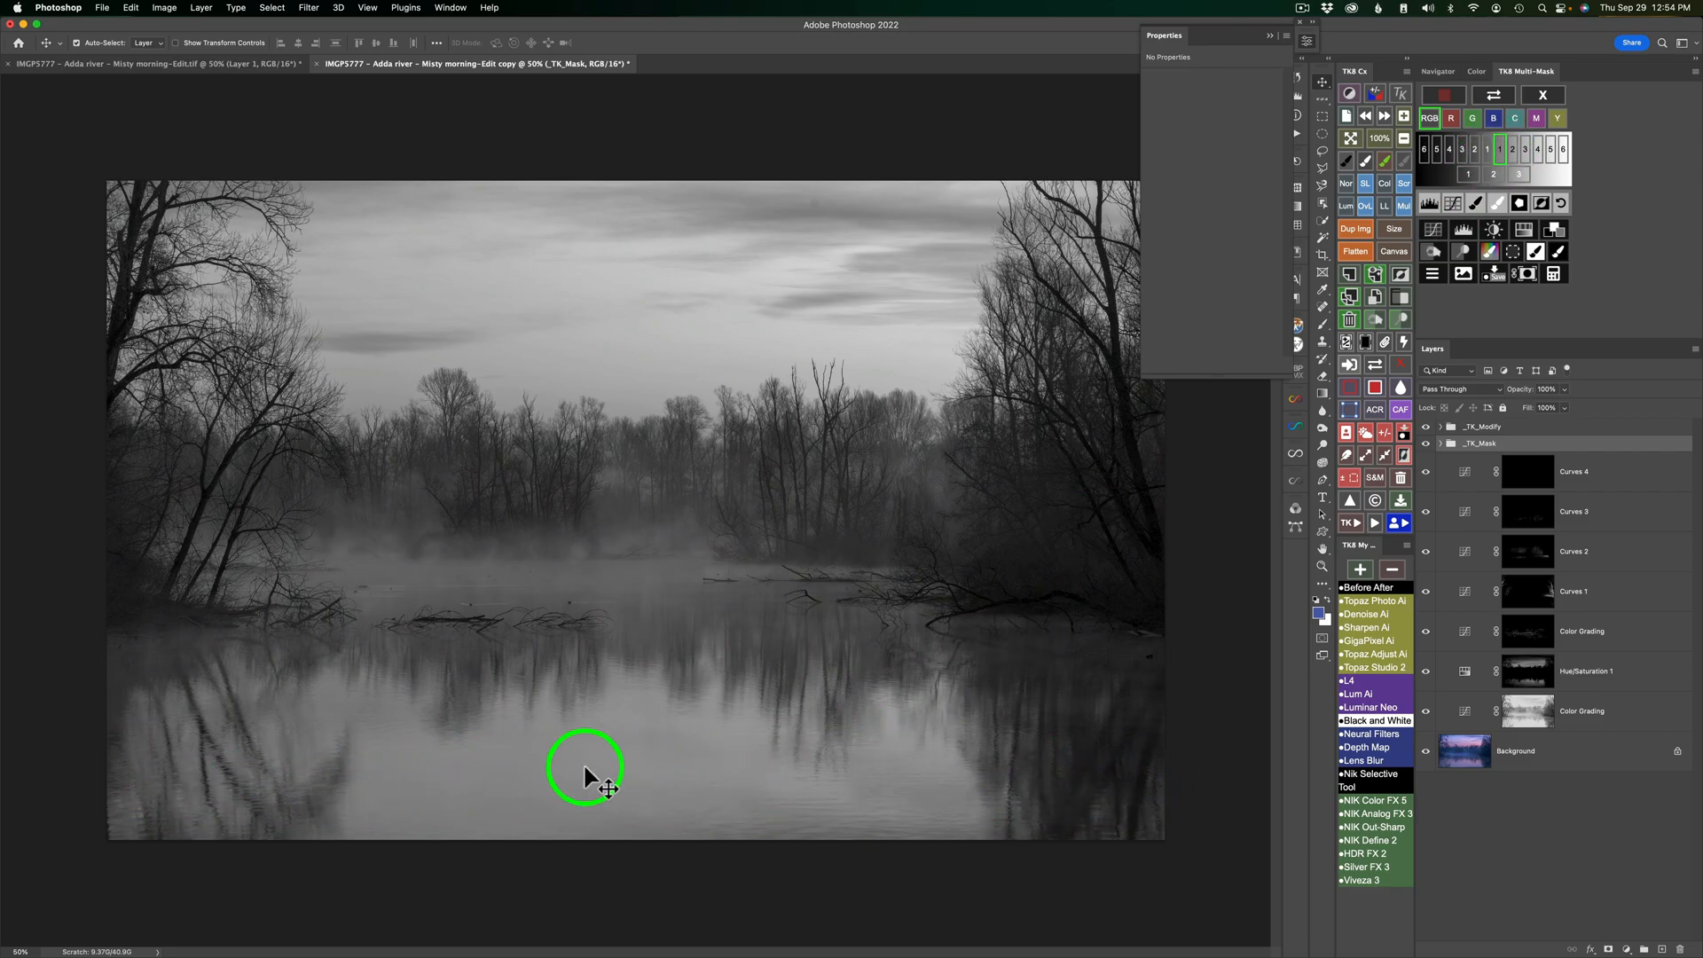
pyautogui.click(1514, 252)
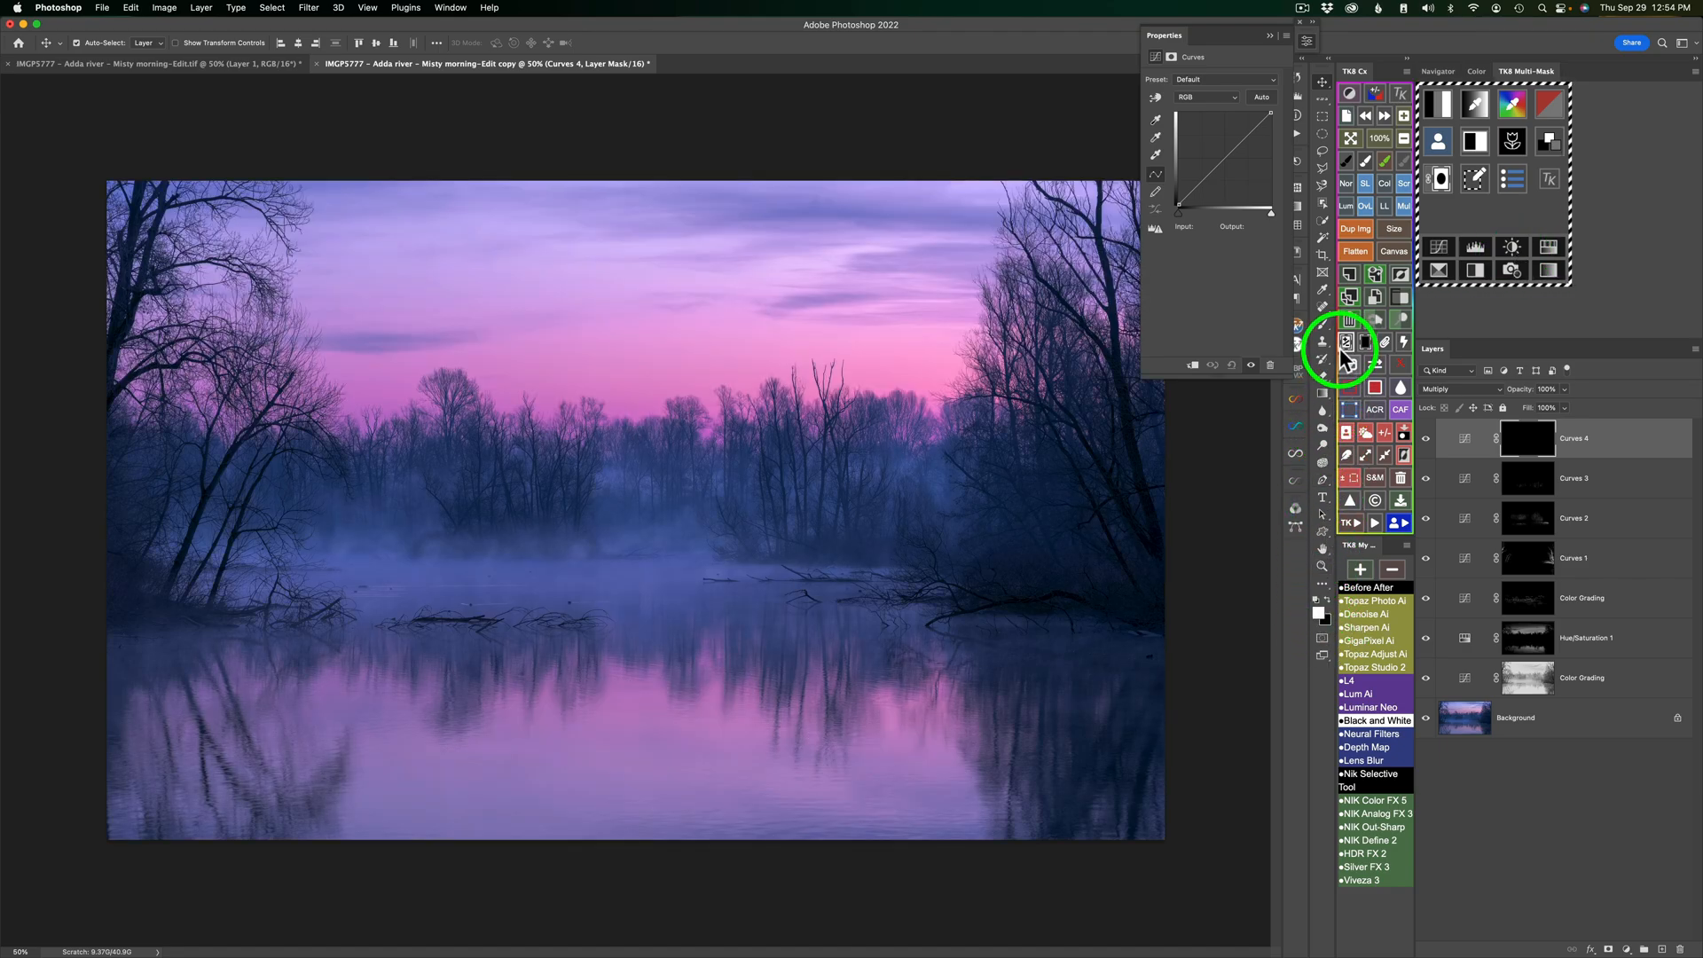
pyautogui.click(1323, 393)
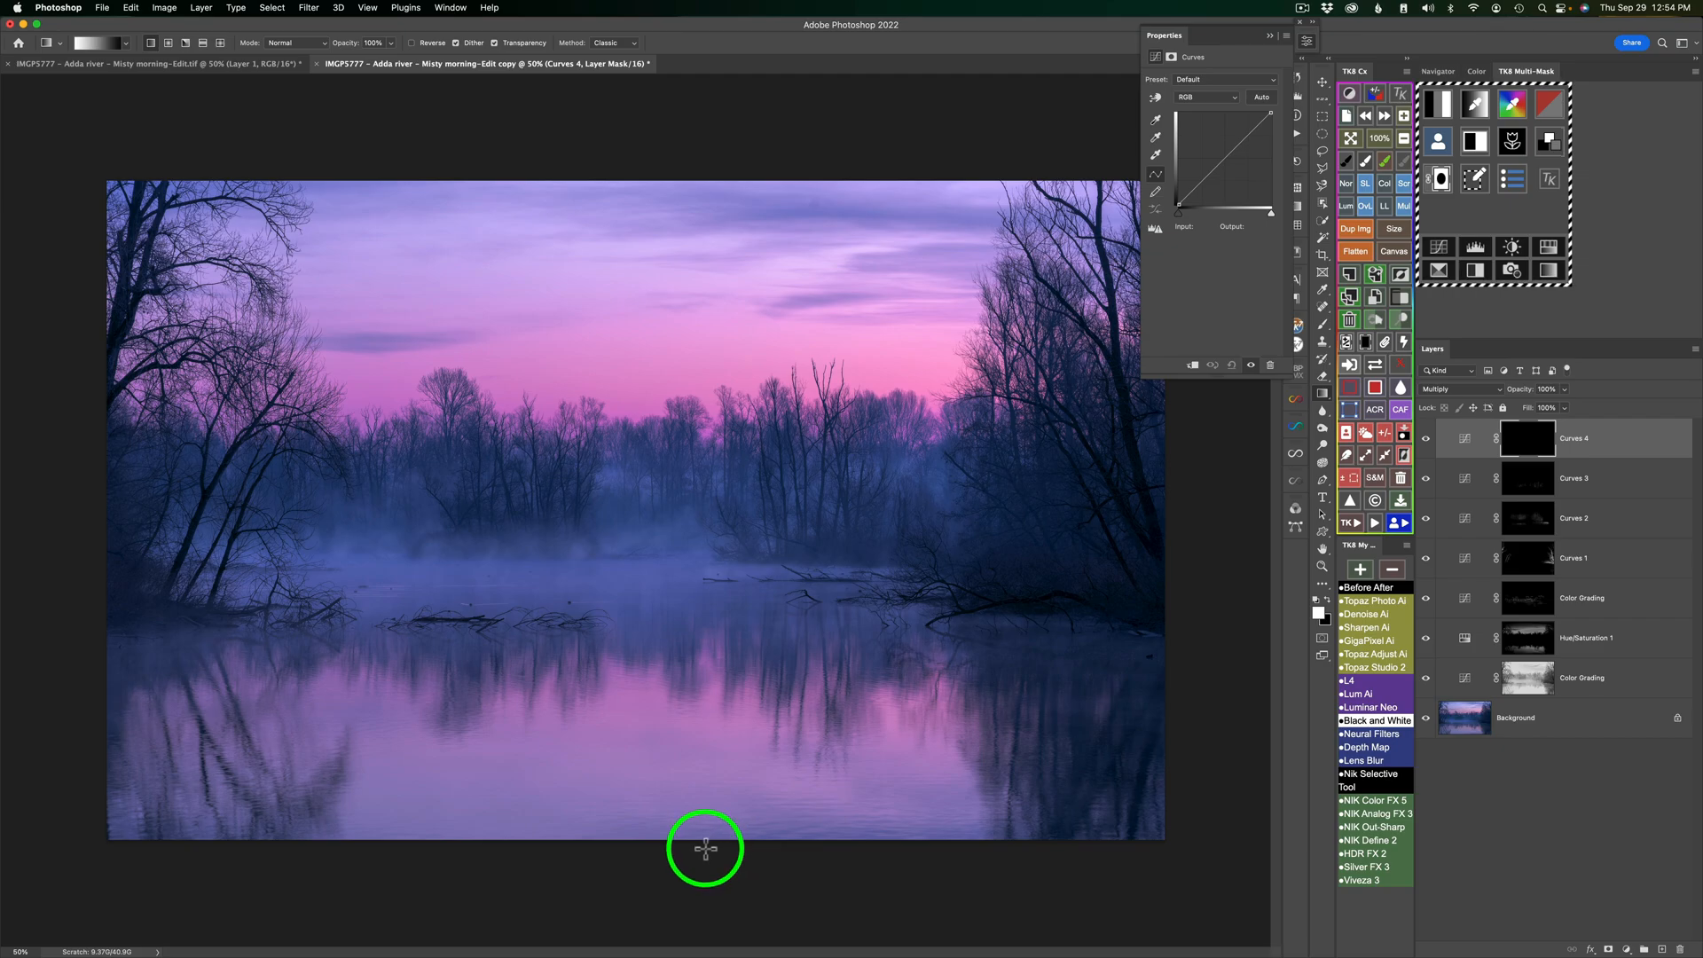
pyautogui.moveTo(671, 868); pyautogui.dragTo(671, 648)
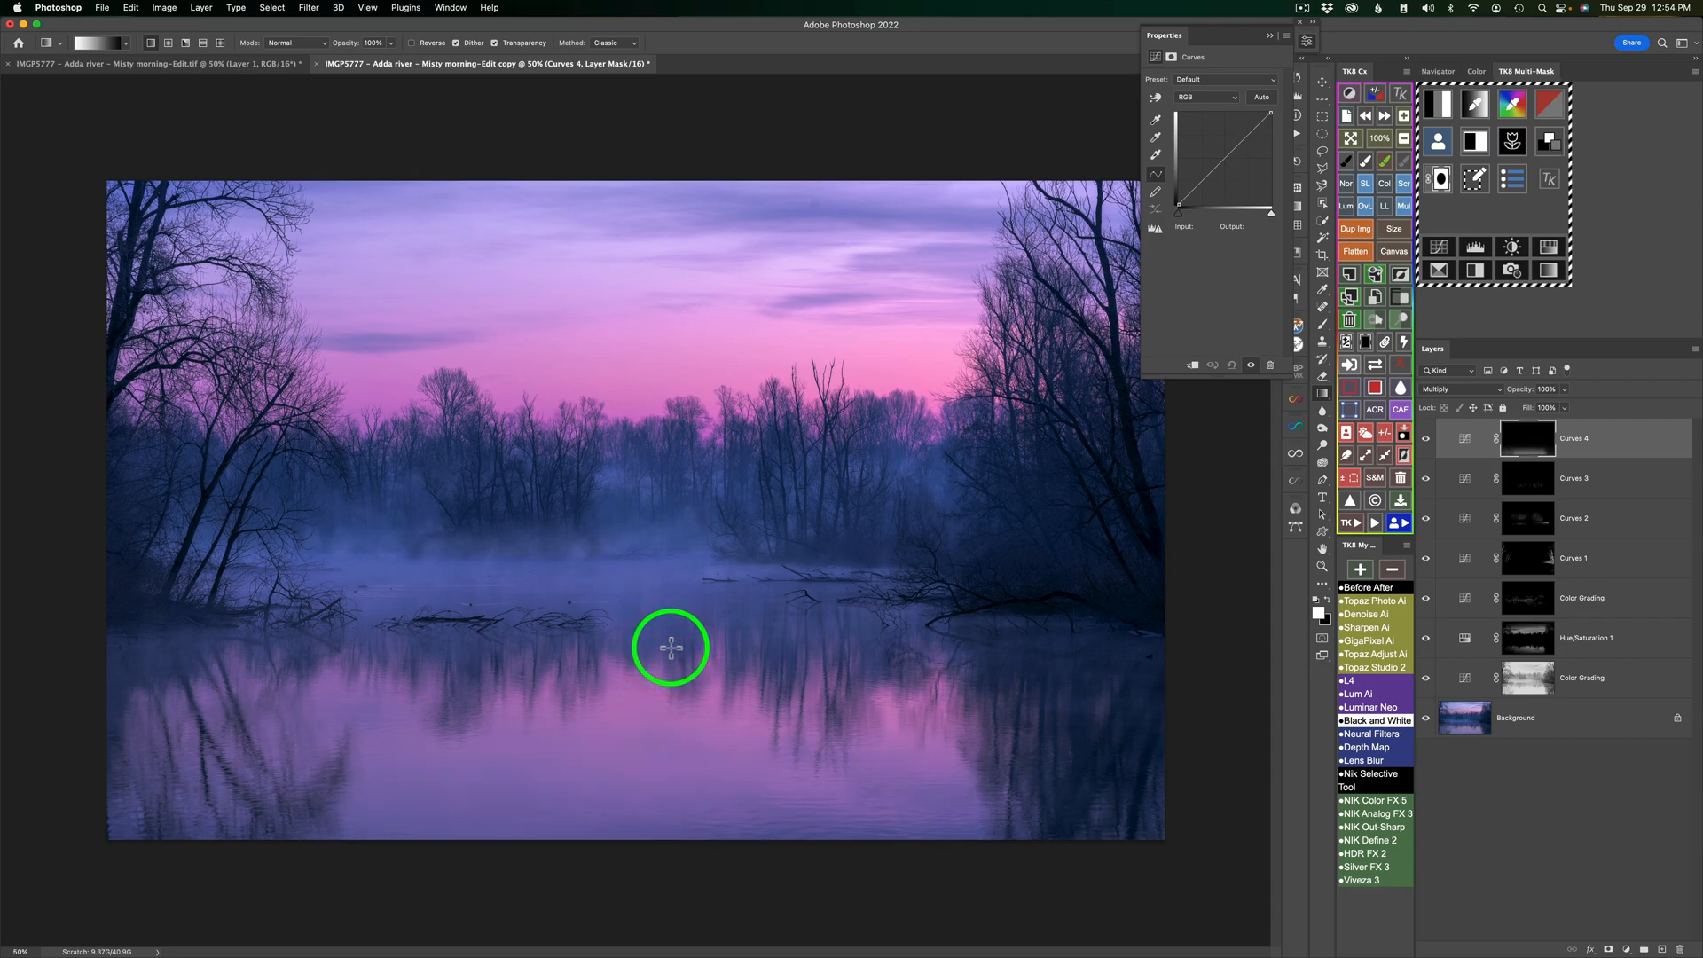
# - Compare the image with and without the Curves 4 layer and display its gradient layer mask
pyautogui.click(1426, 438)
pyautogui.click(1426, 438)
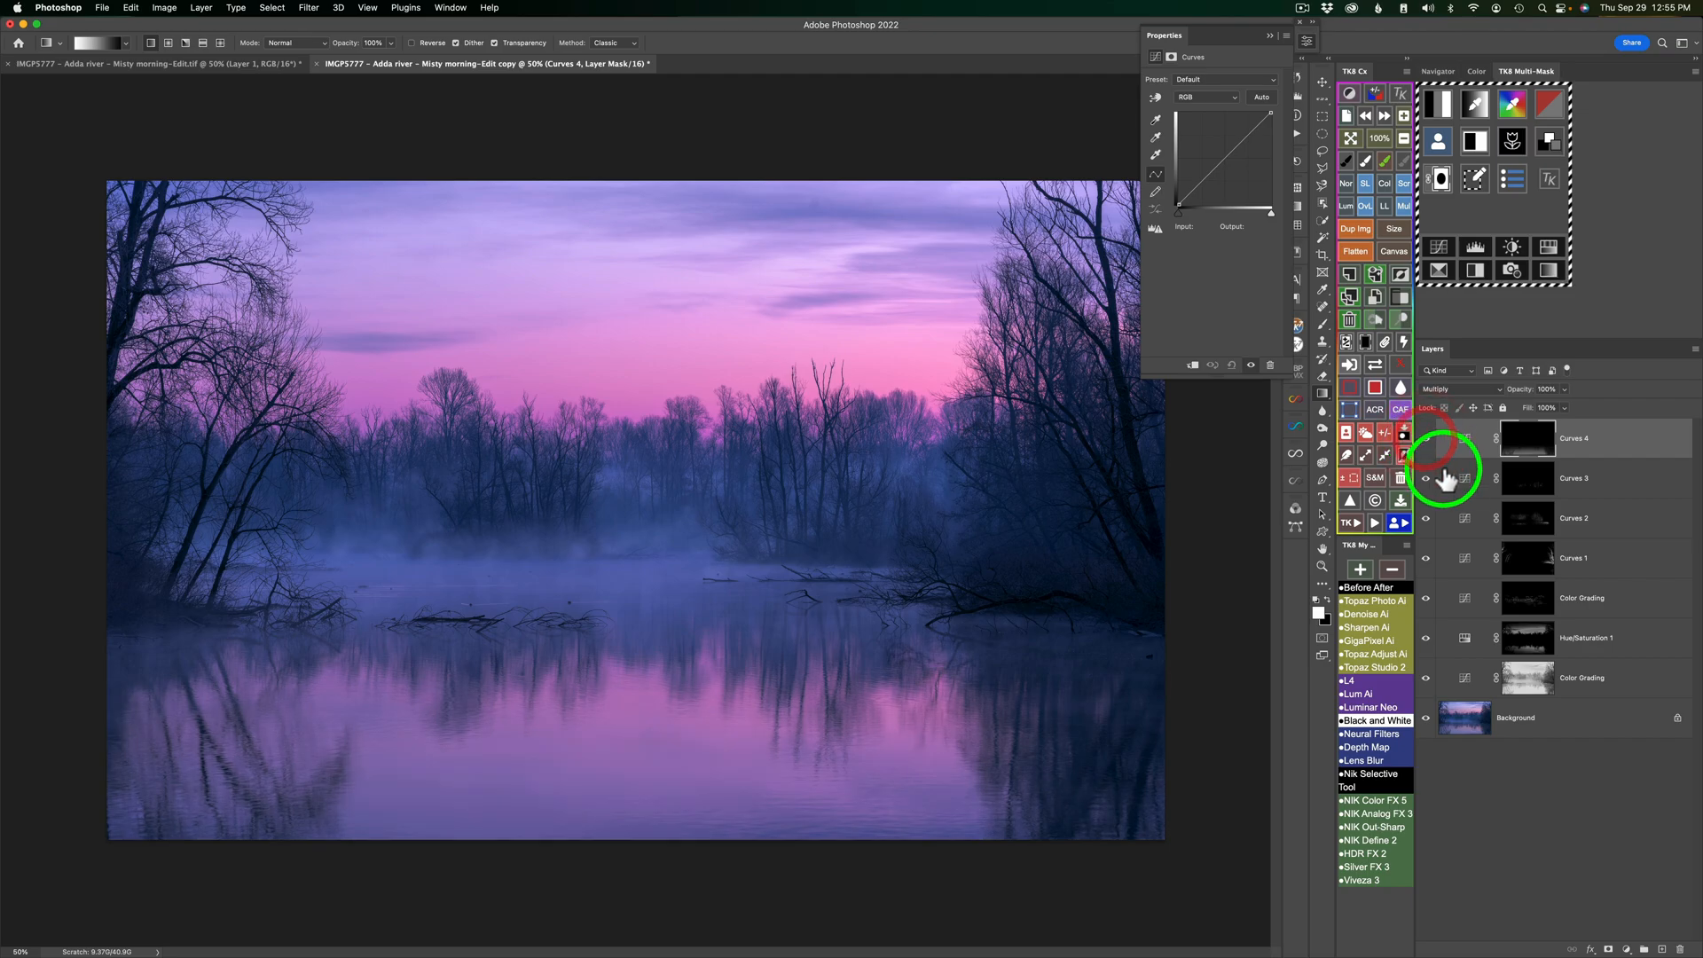
pyautogui.click(1377, 364)
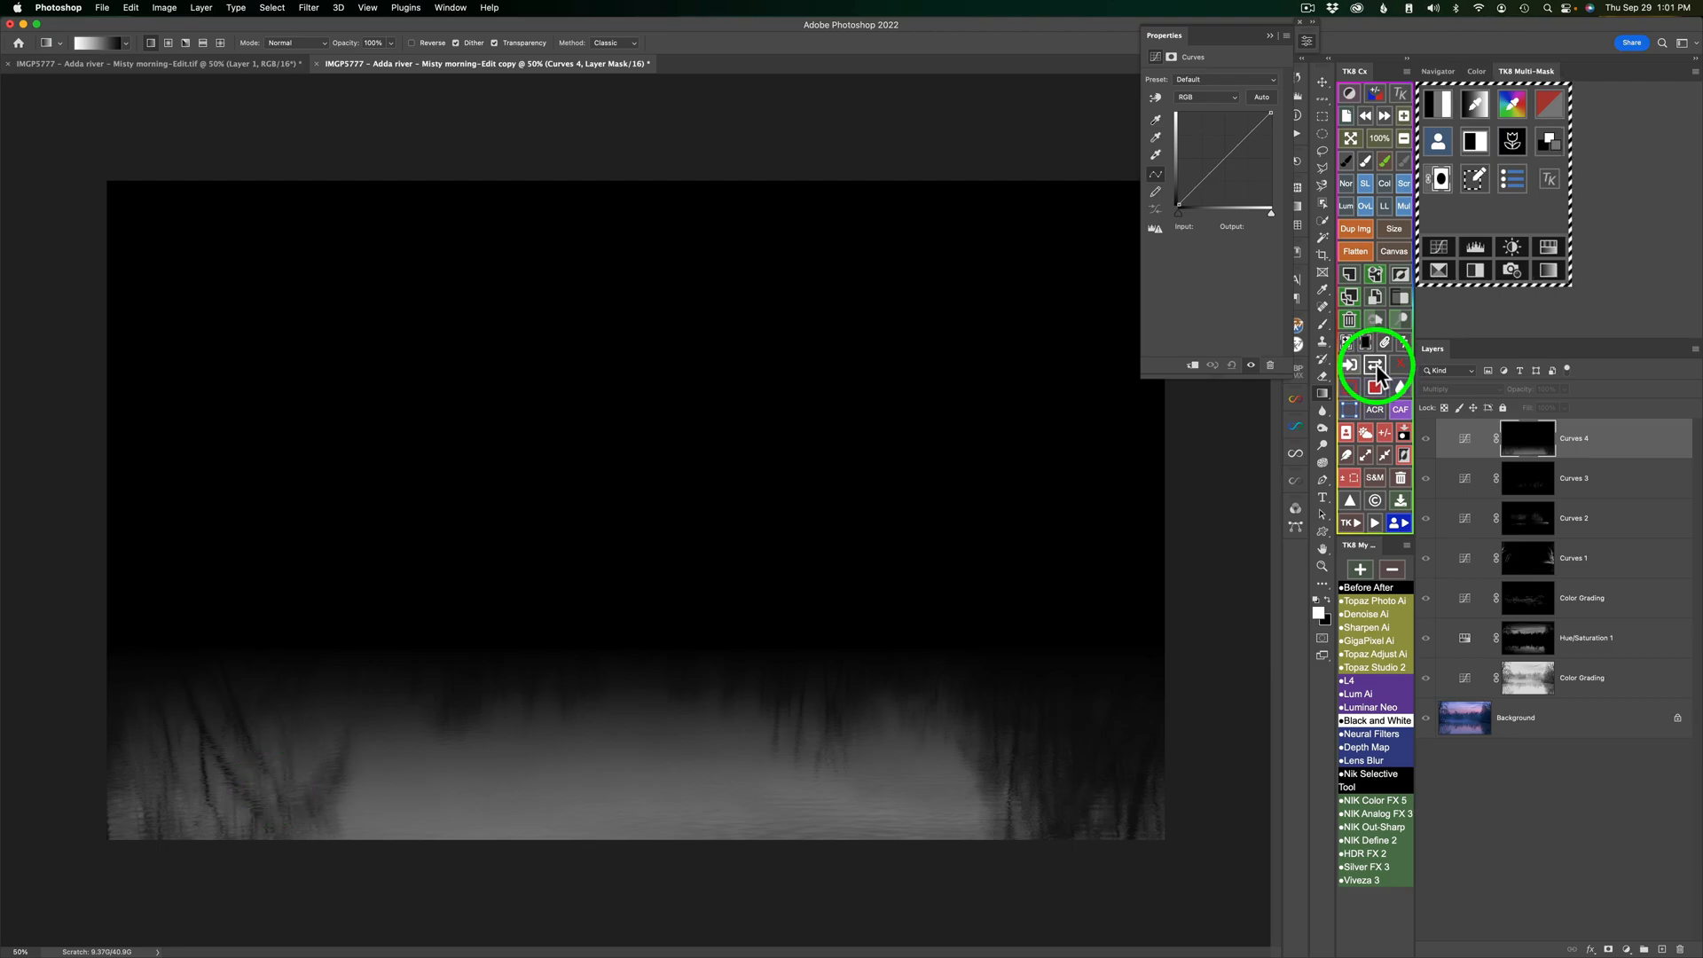
# - Return to the image view, reduce the Curves 4 layer opacity to 50%, and compare the image with and without the layer
pyautogui.click(1376, 364)
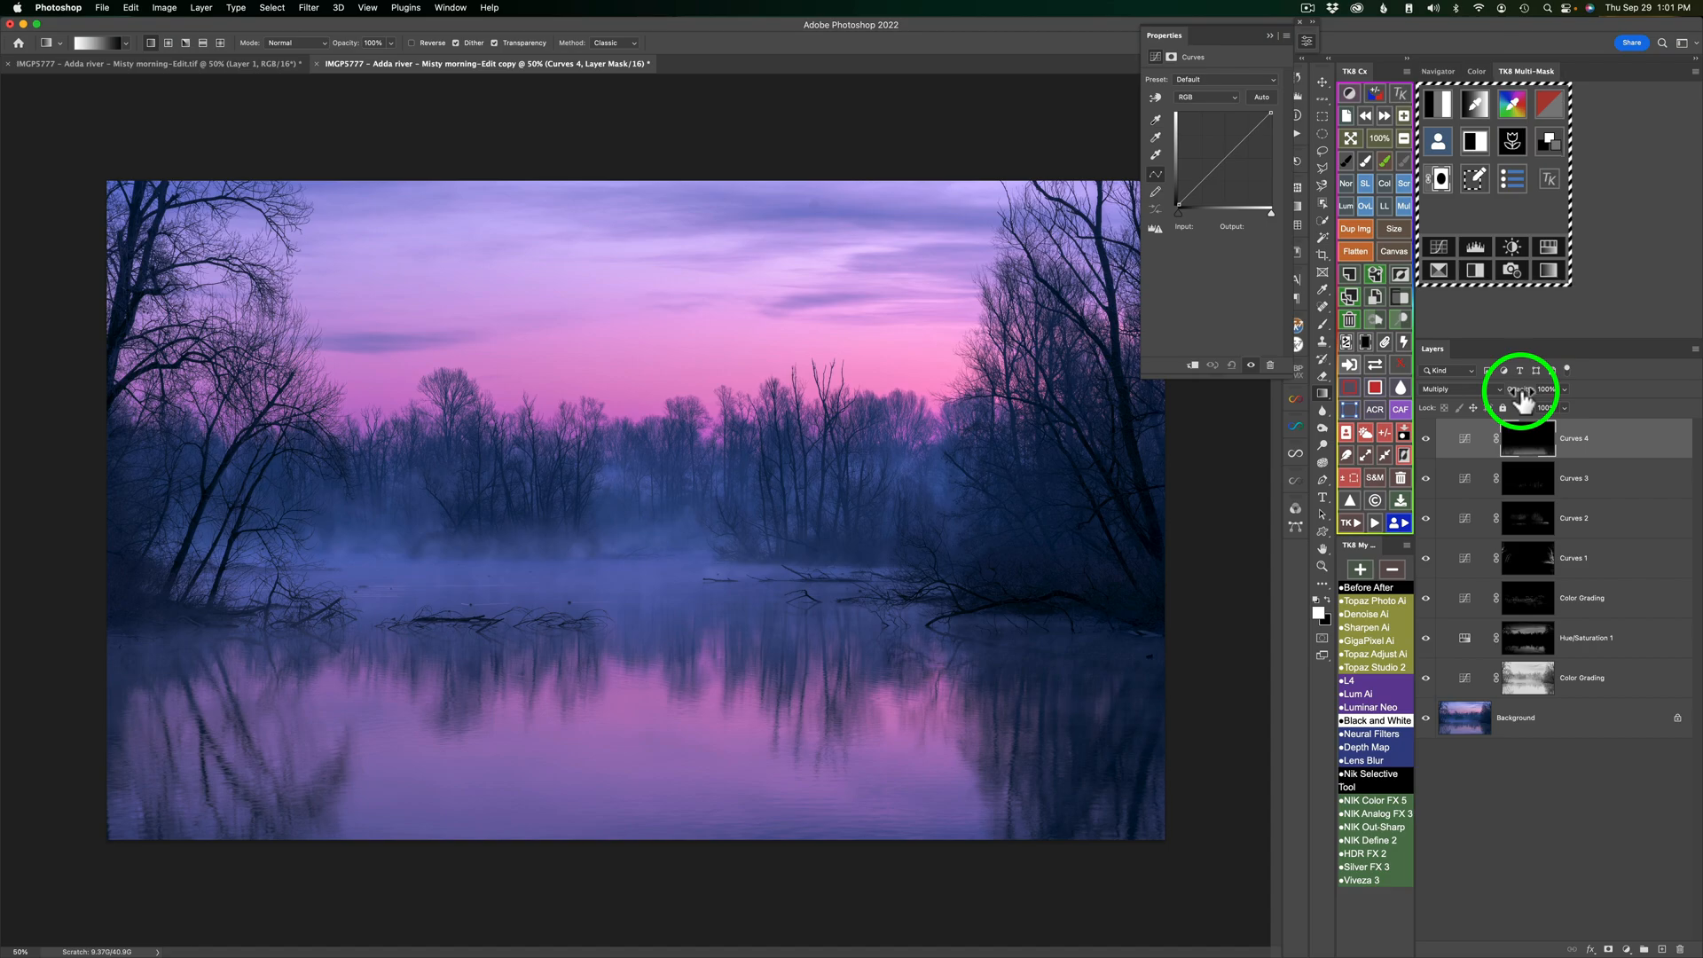
pyautogui.moveTo(1522, 399); pyautogui.dragTo(1355, 392)
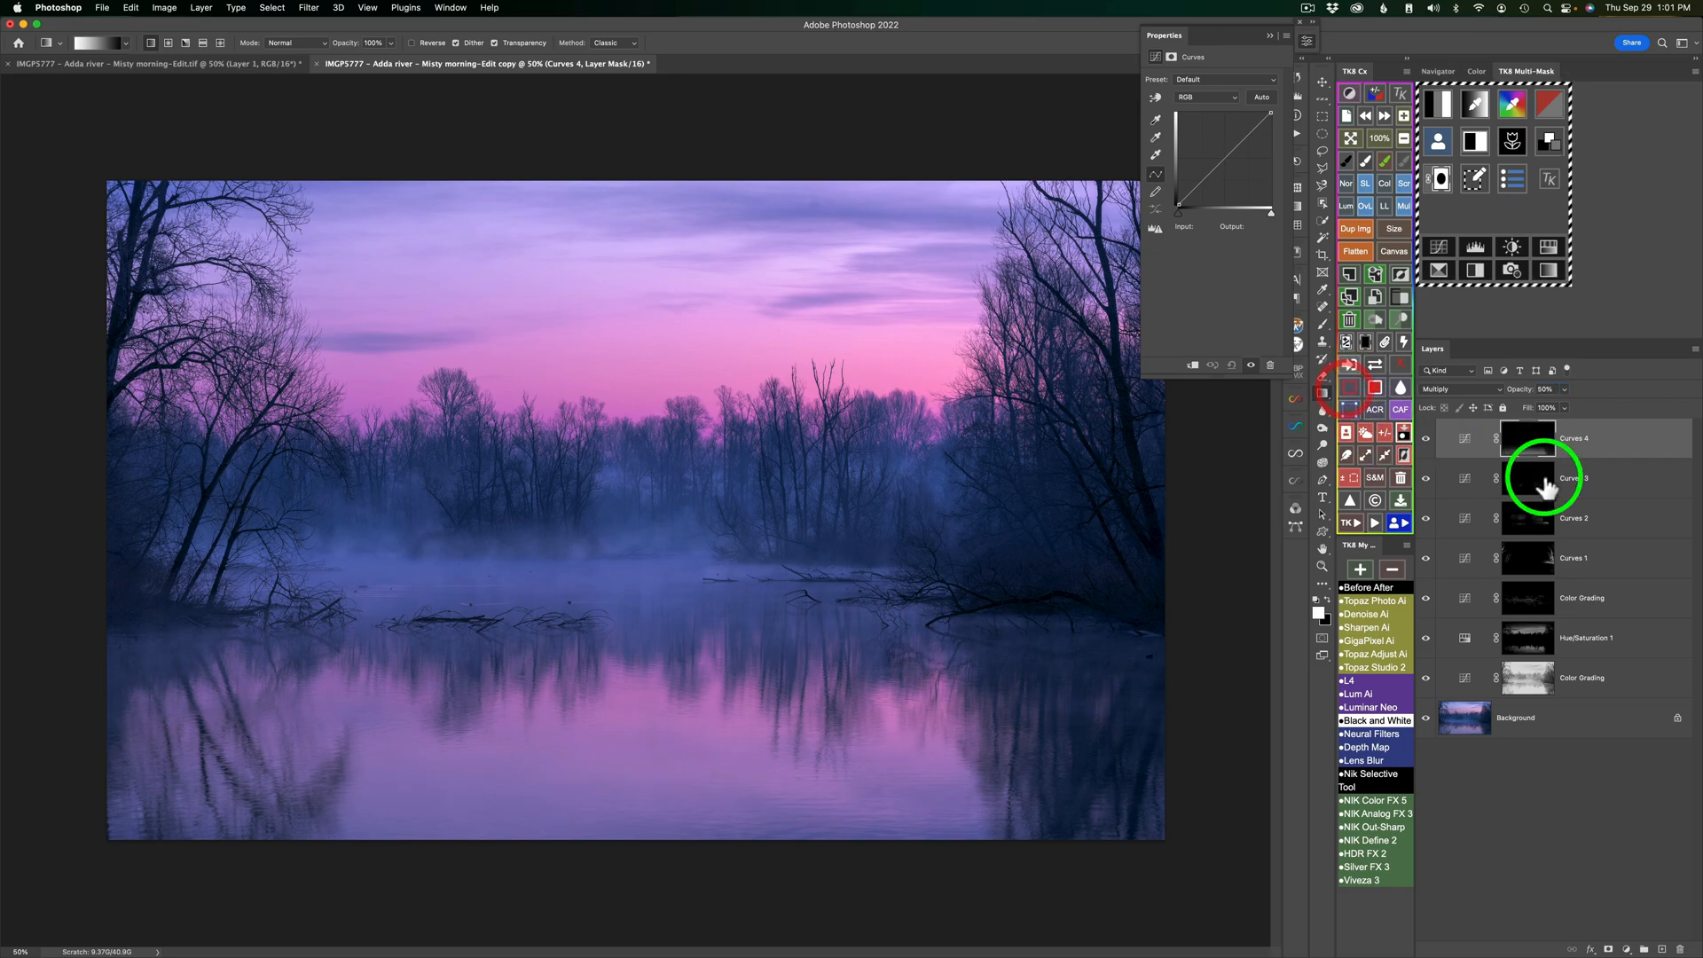
pyautogui.click(1426, 443)
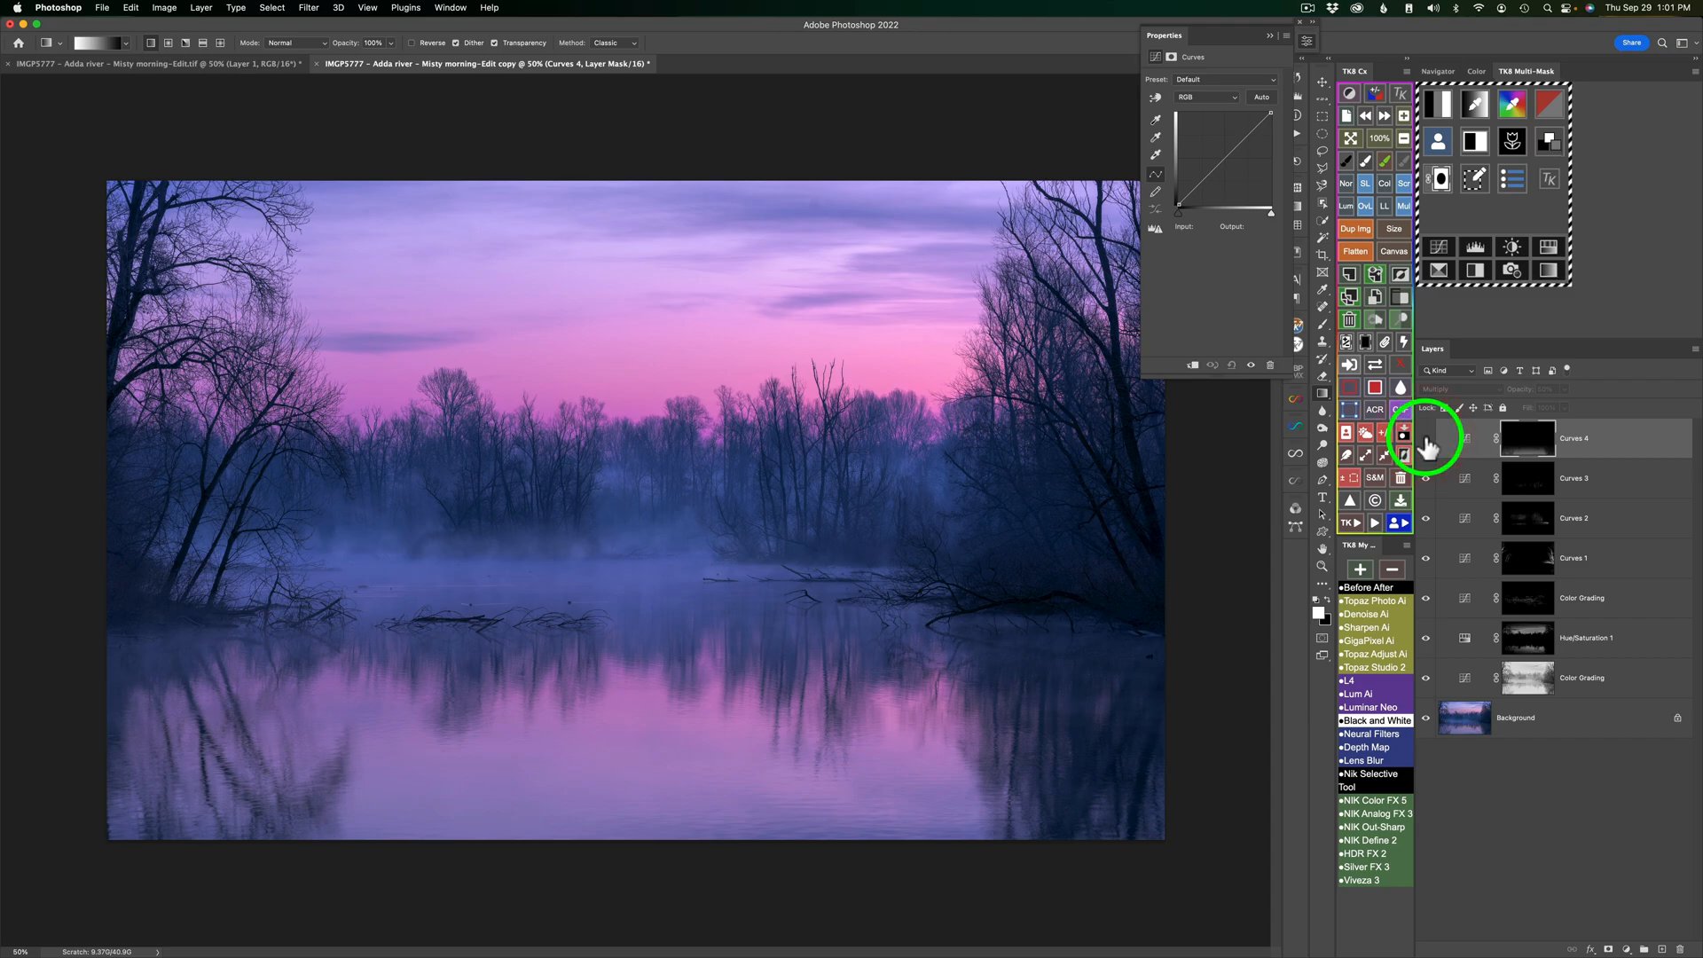
pyautogui.click(1426, 441)
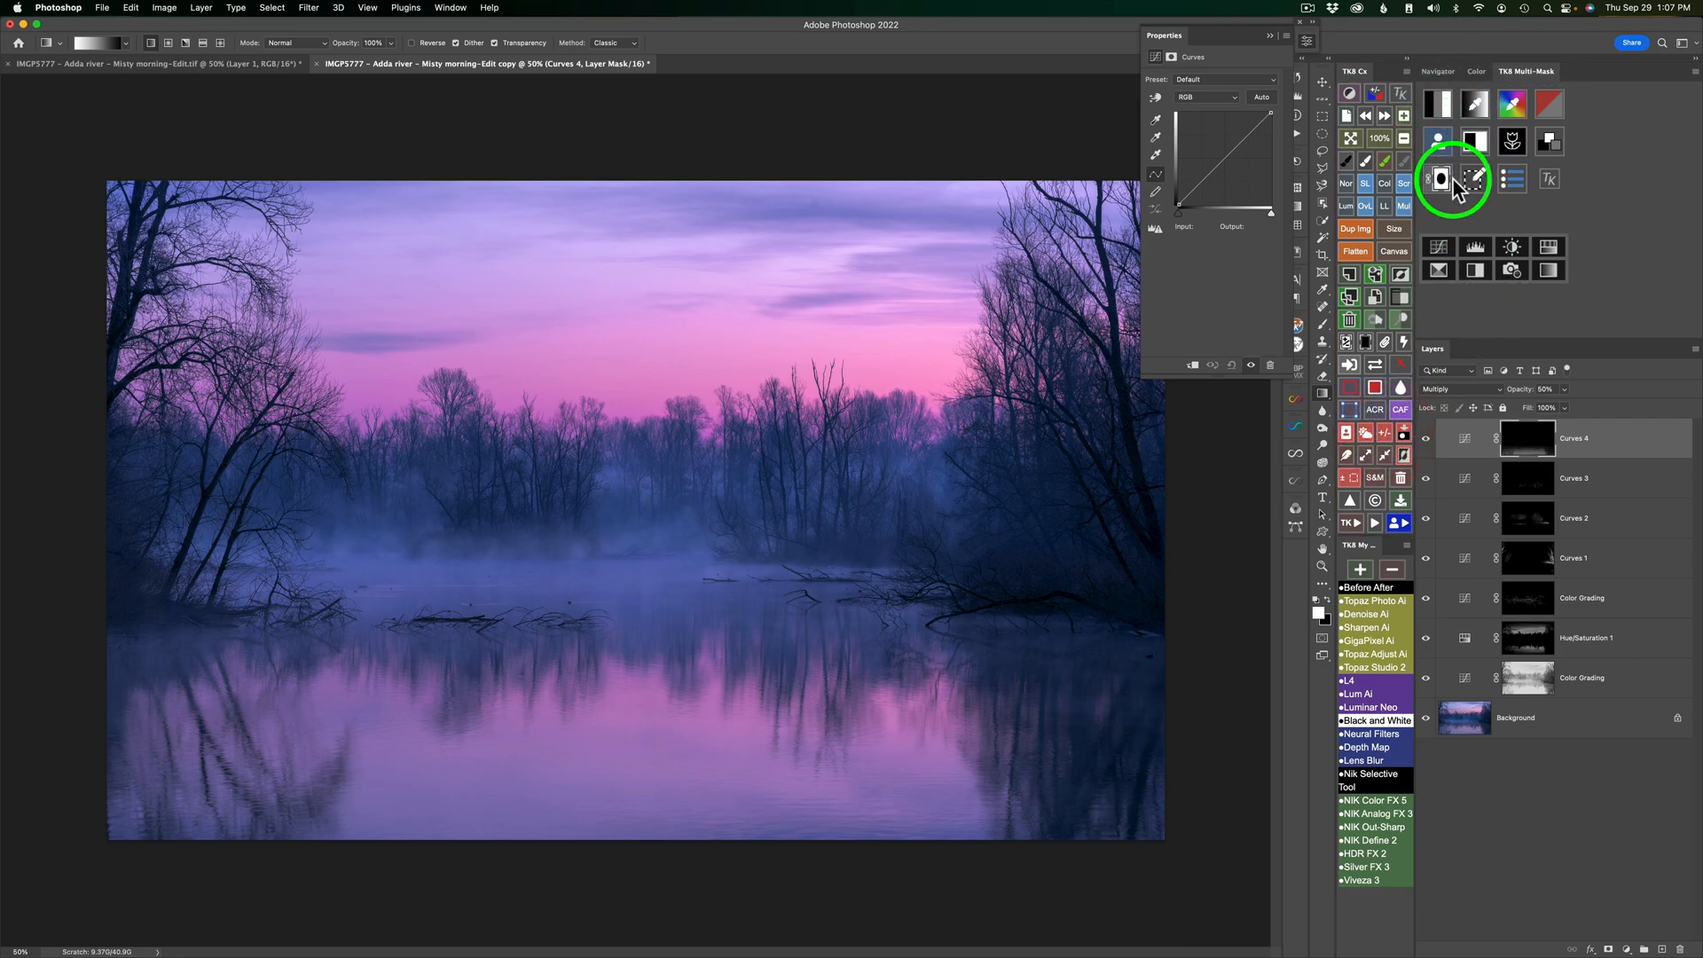
# - Add a Curves layer above Curves 4 with a black mask and Multiply blend mode, then load the Lights 1 luminosity mask as a selection
pyautogui.click(1440, 245)
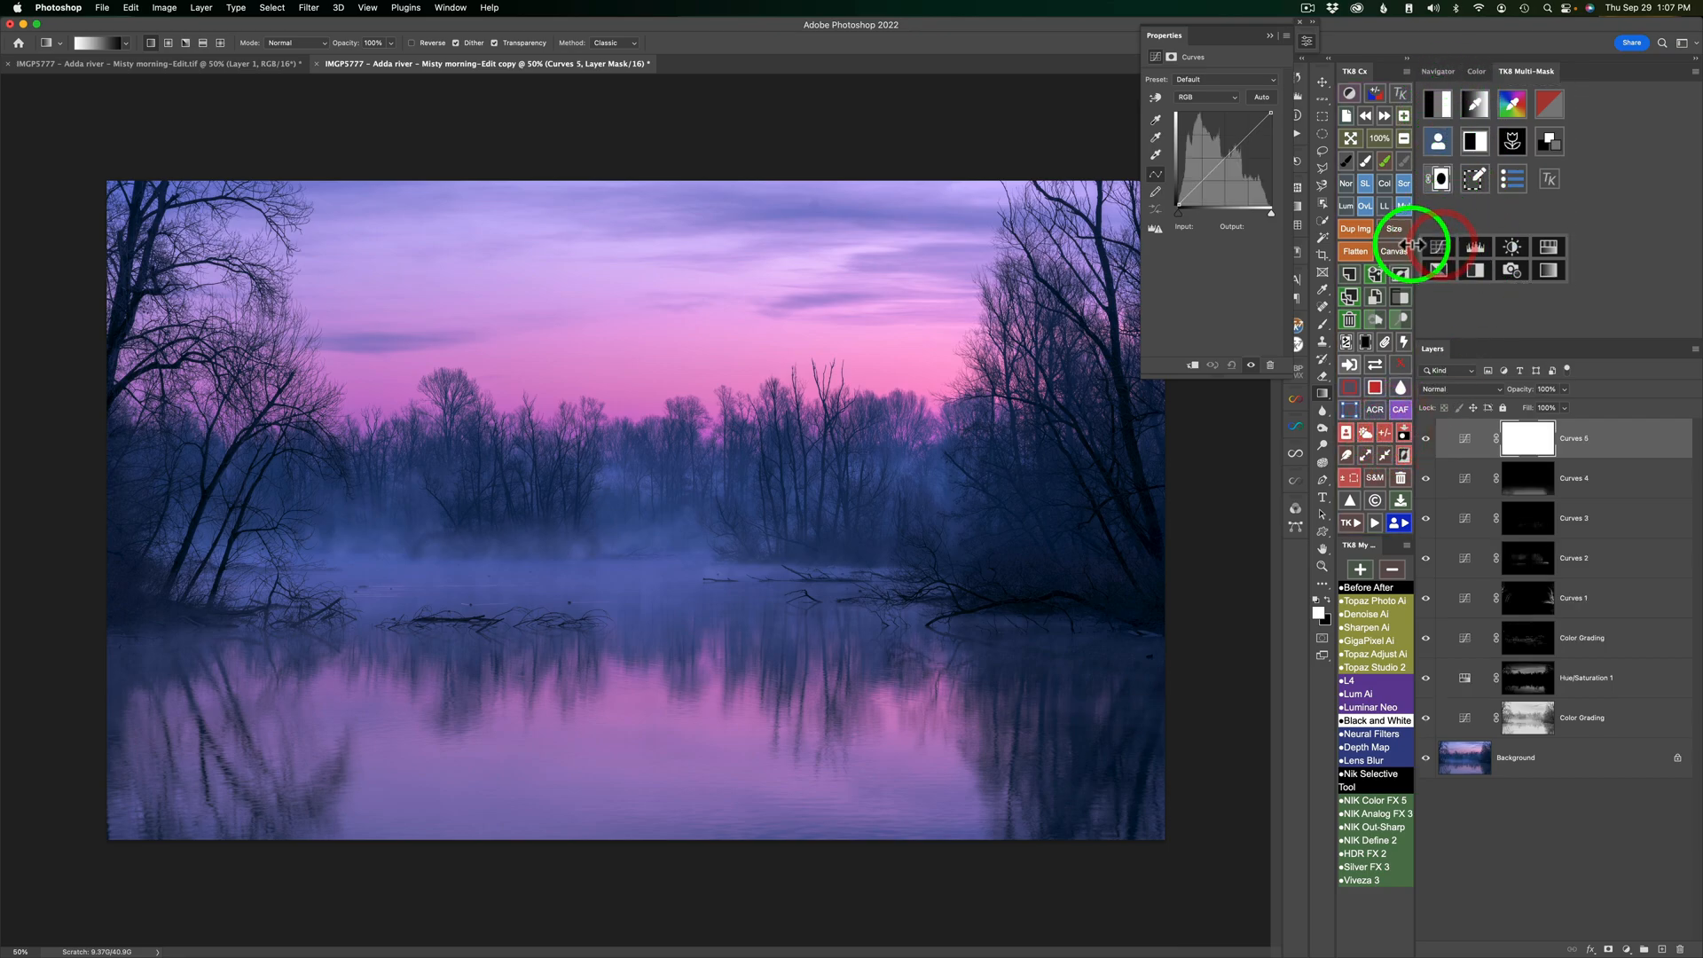
pyautogui.click(1367, 343)
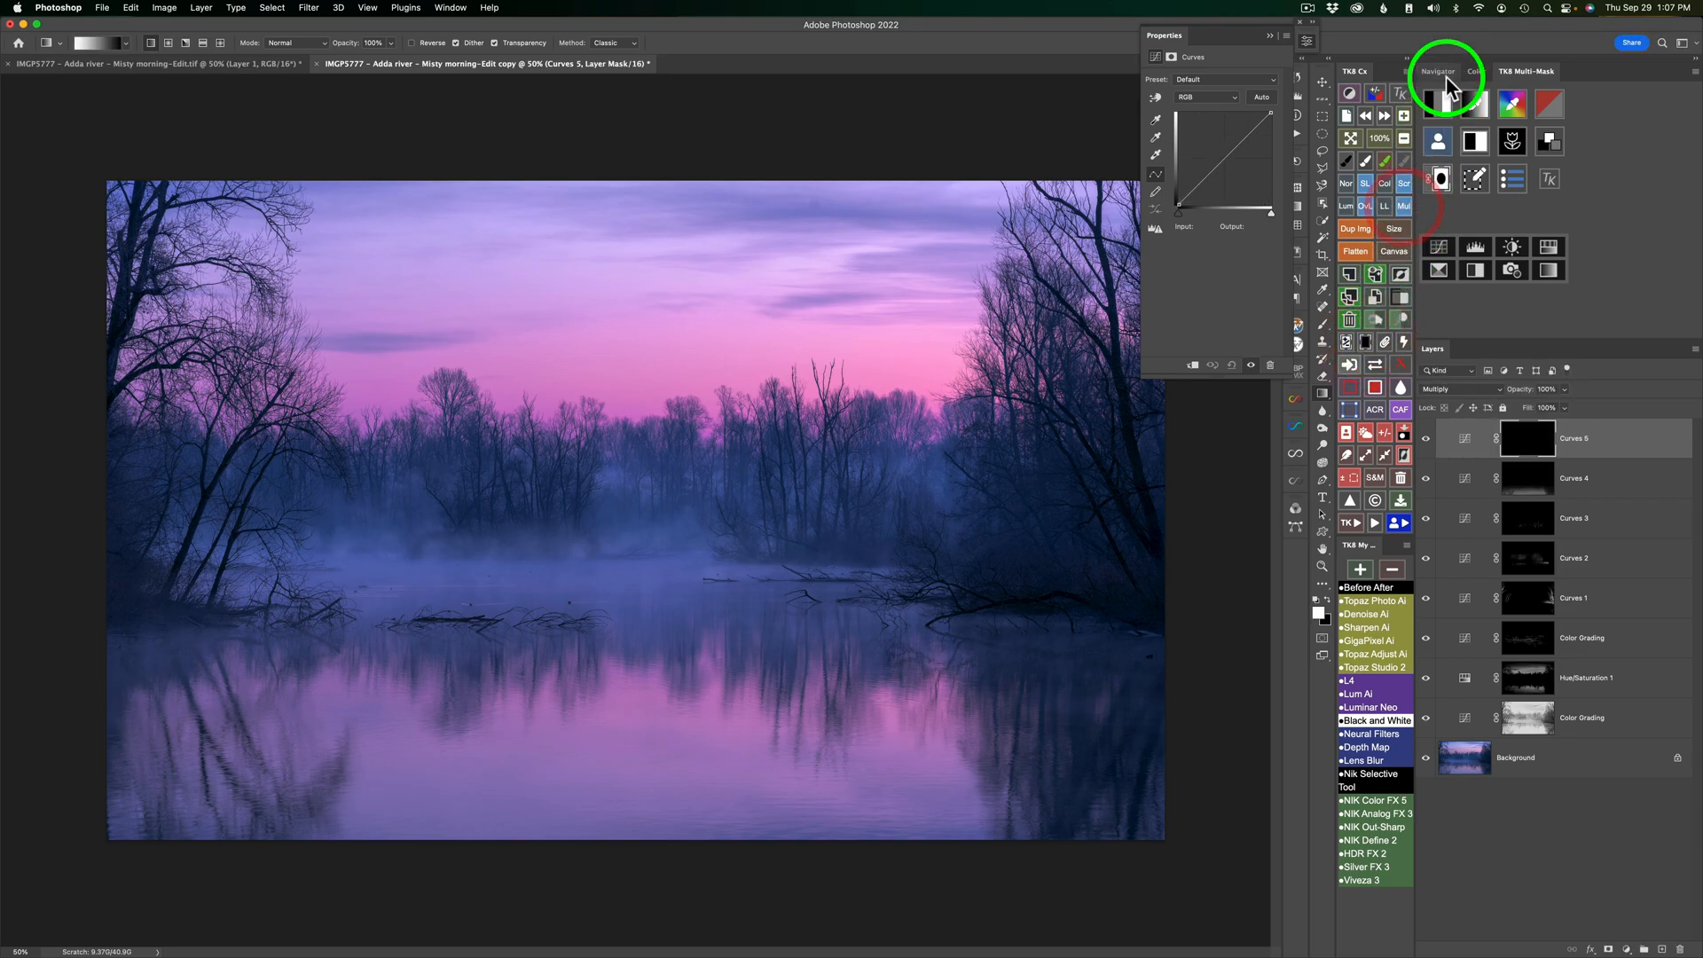
pyautogui.click(1439, 102)
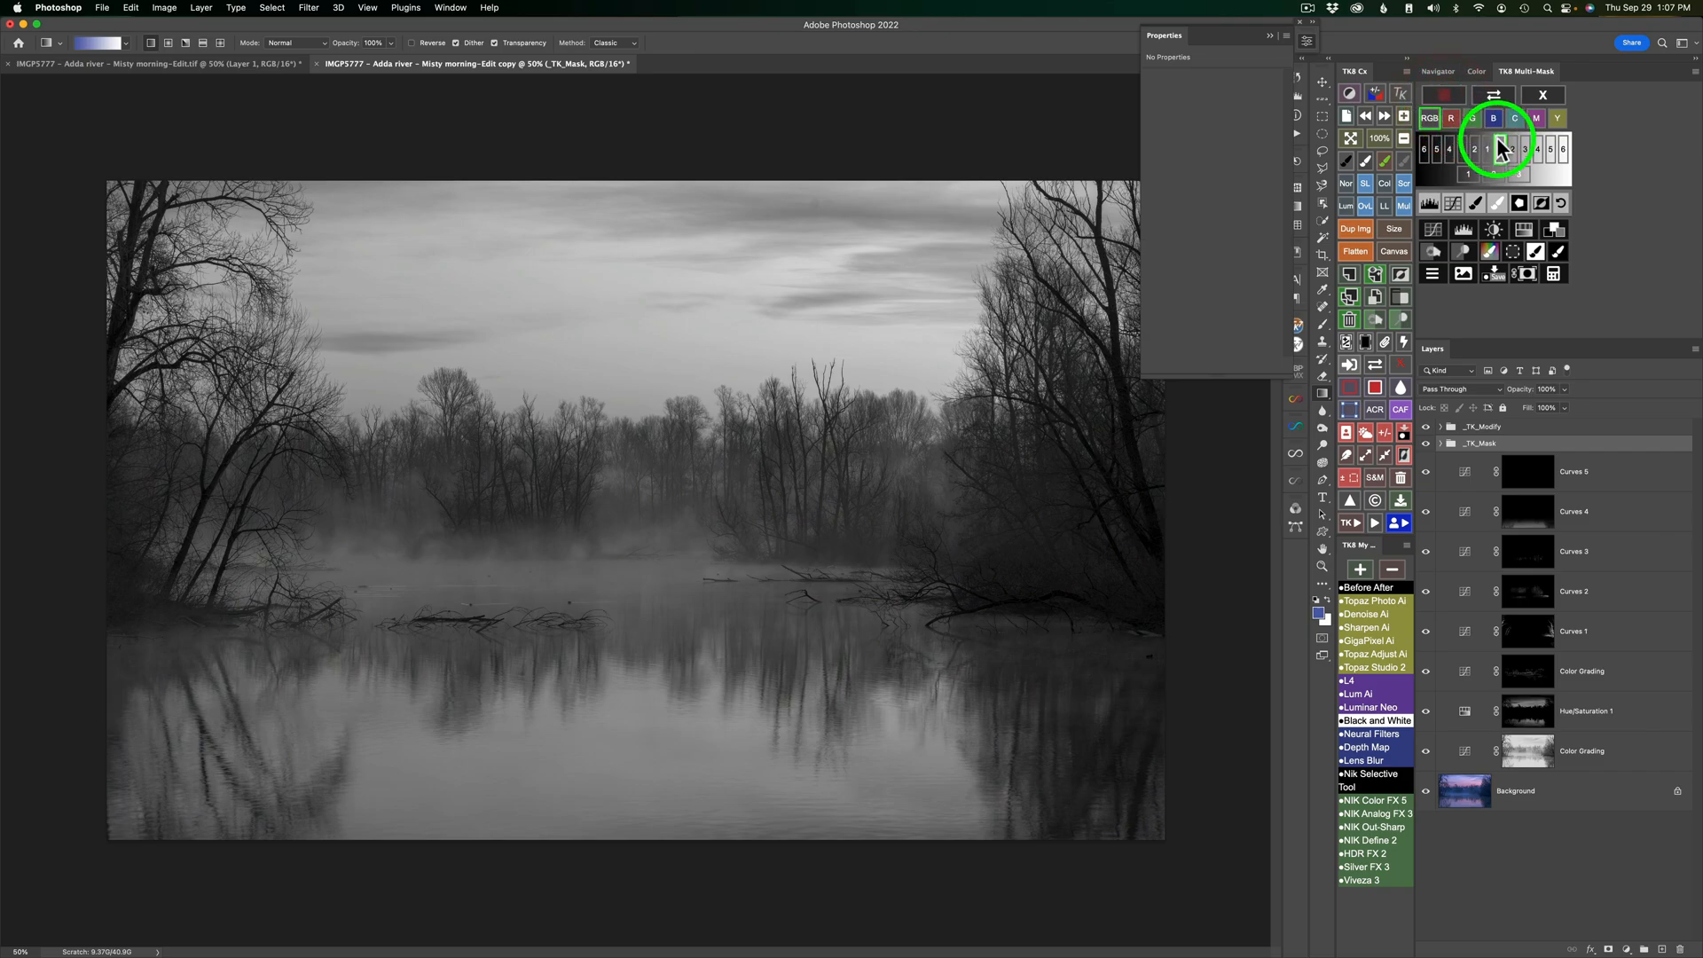
pyautogui.click(1515, 253)
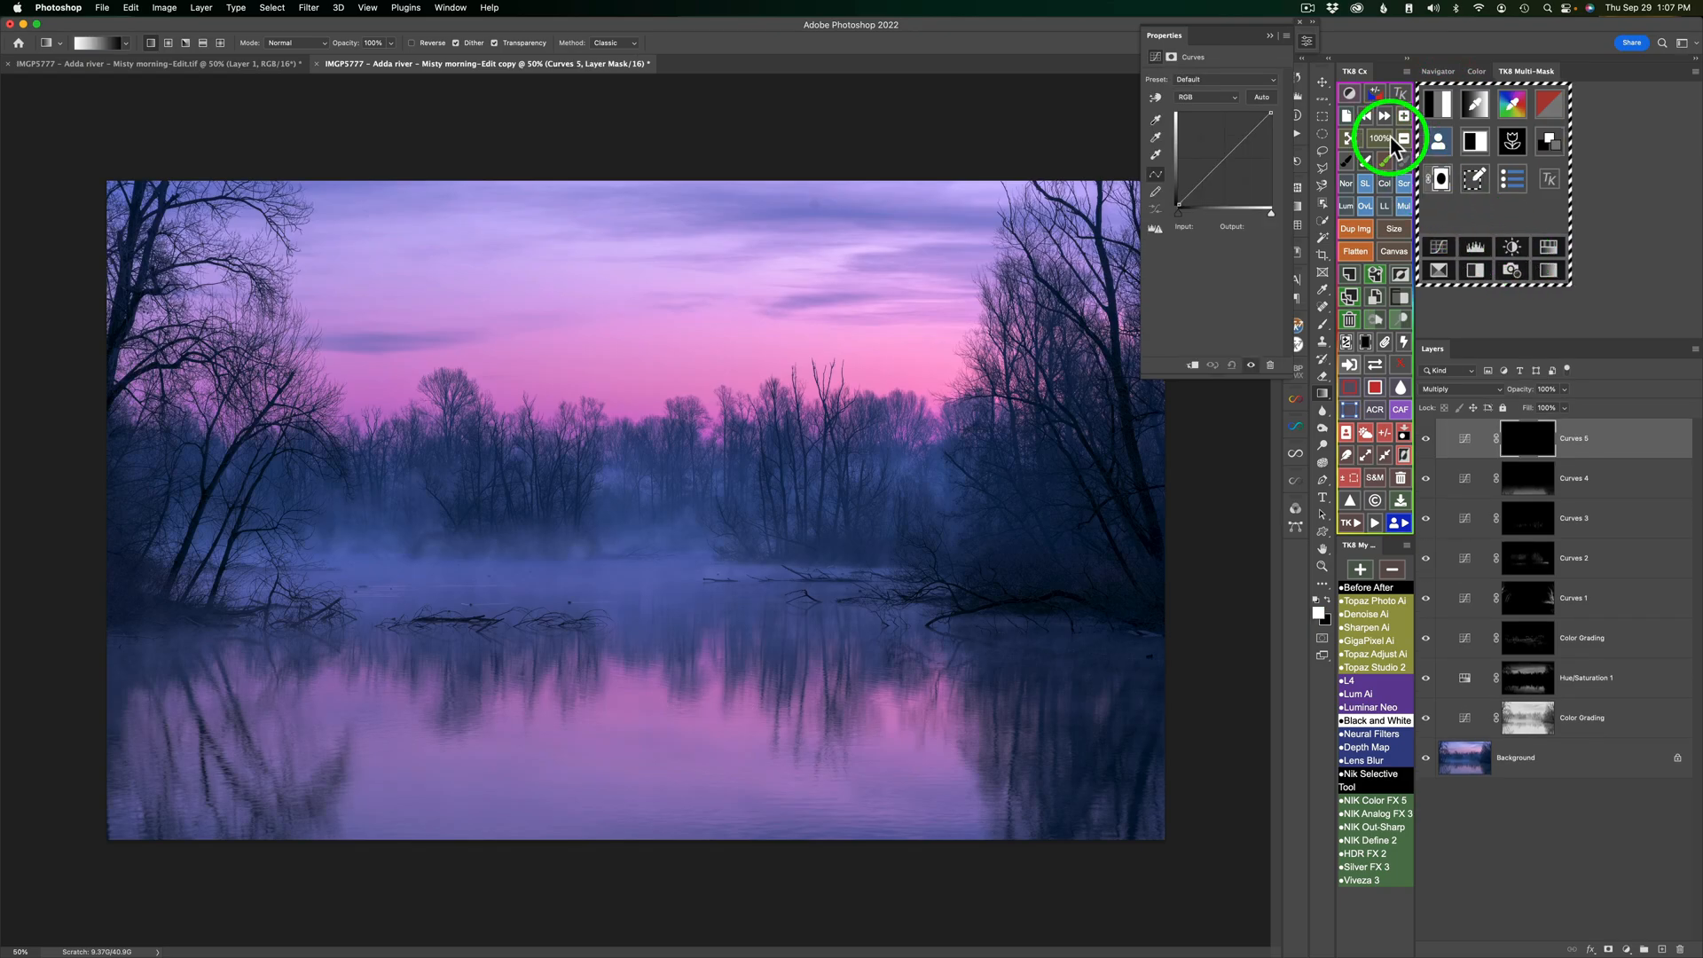
# - Draw two linear gradients on the Curves 5 mask from above the image down into the pink part of the sky
pyautogui.click(1307, 42)
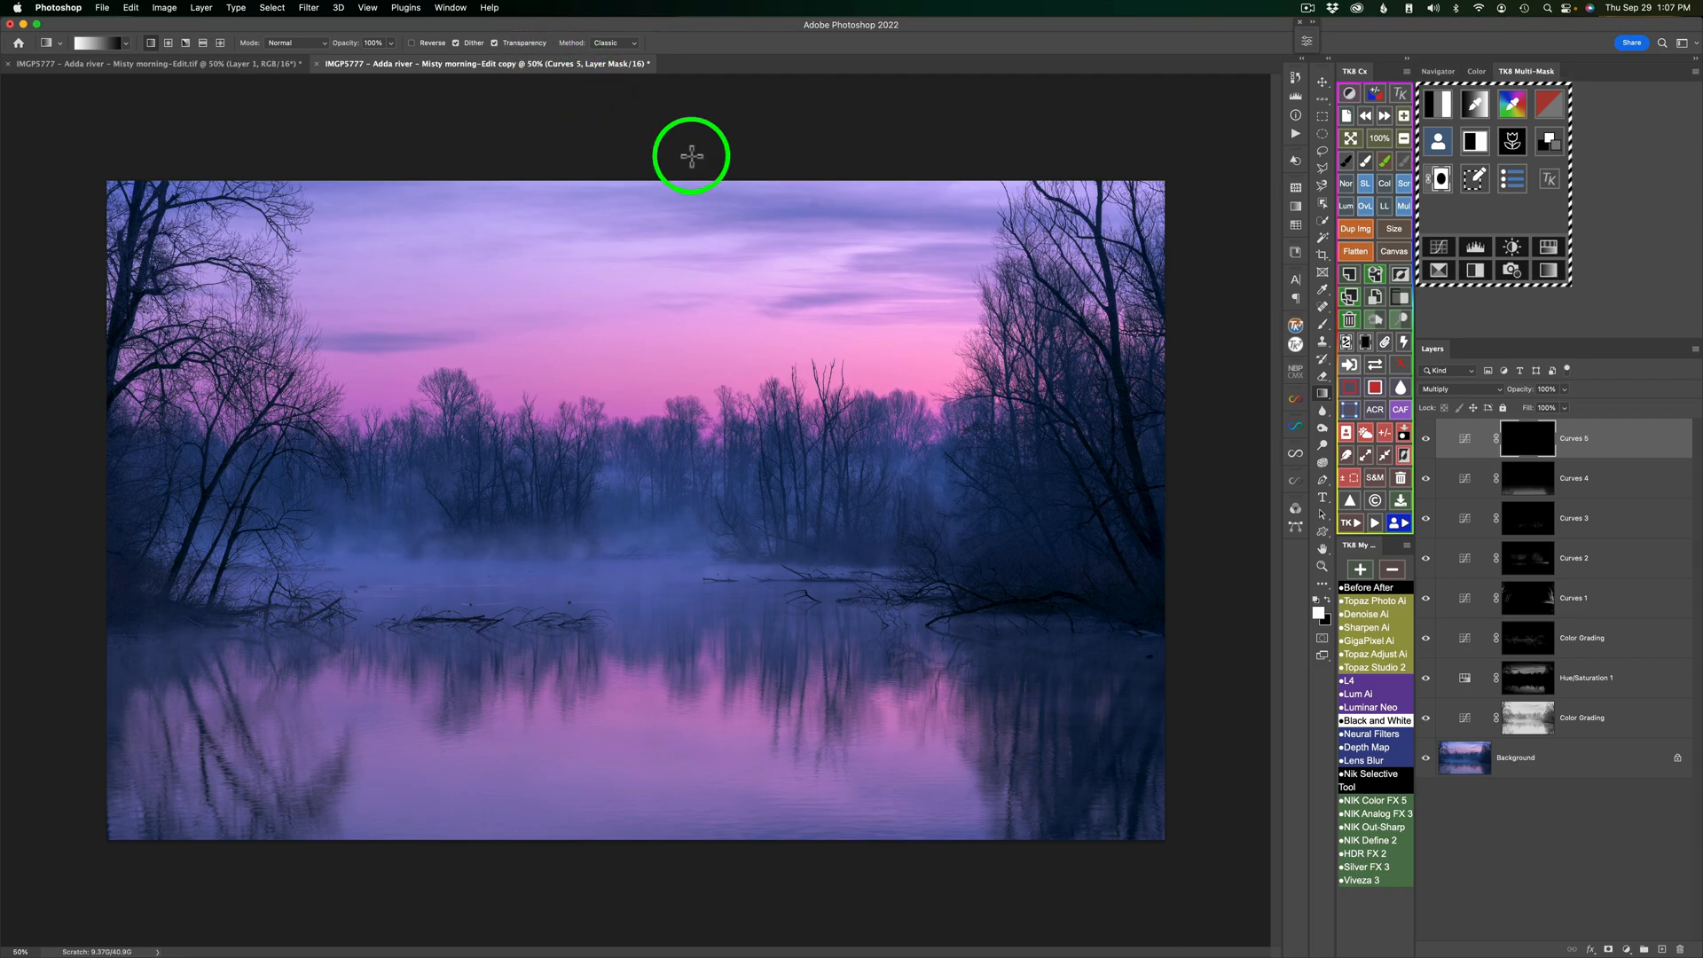
pyautogui.moveTo(692, 153); pyautogui.dragTo(688, 337)
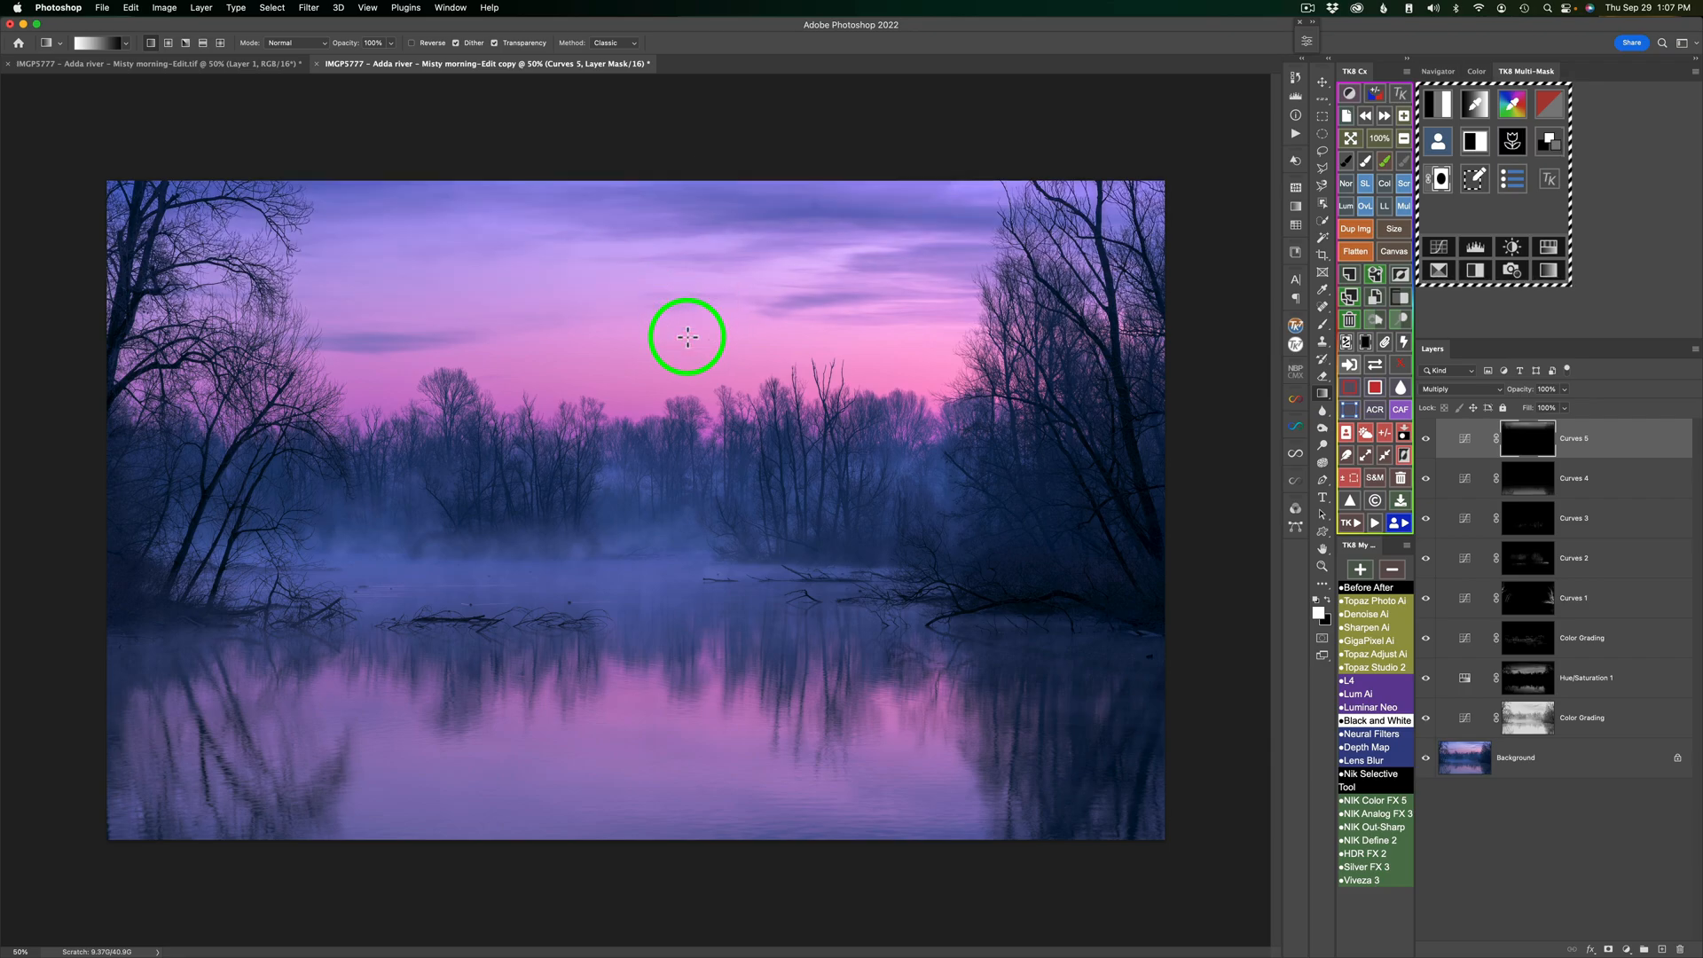
pyautogui.moveTo(686, 159); pyautogui.dragTo(674, 369)
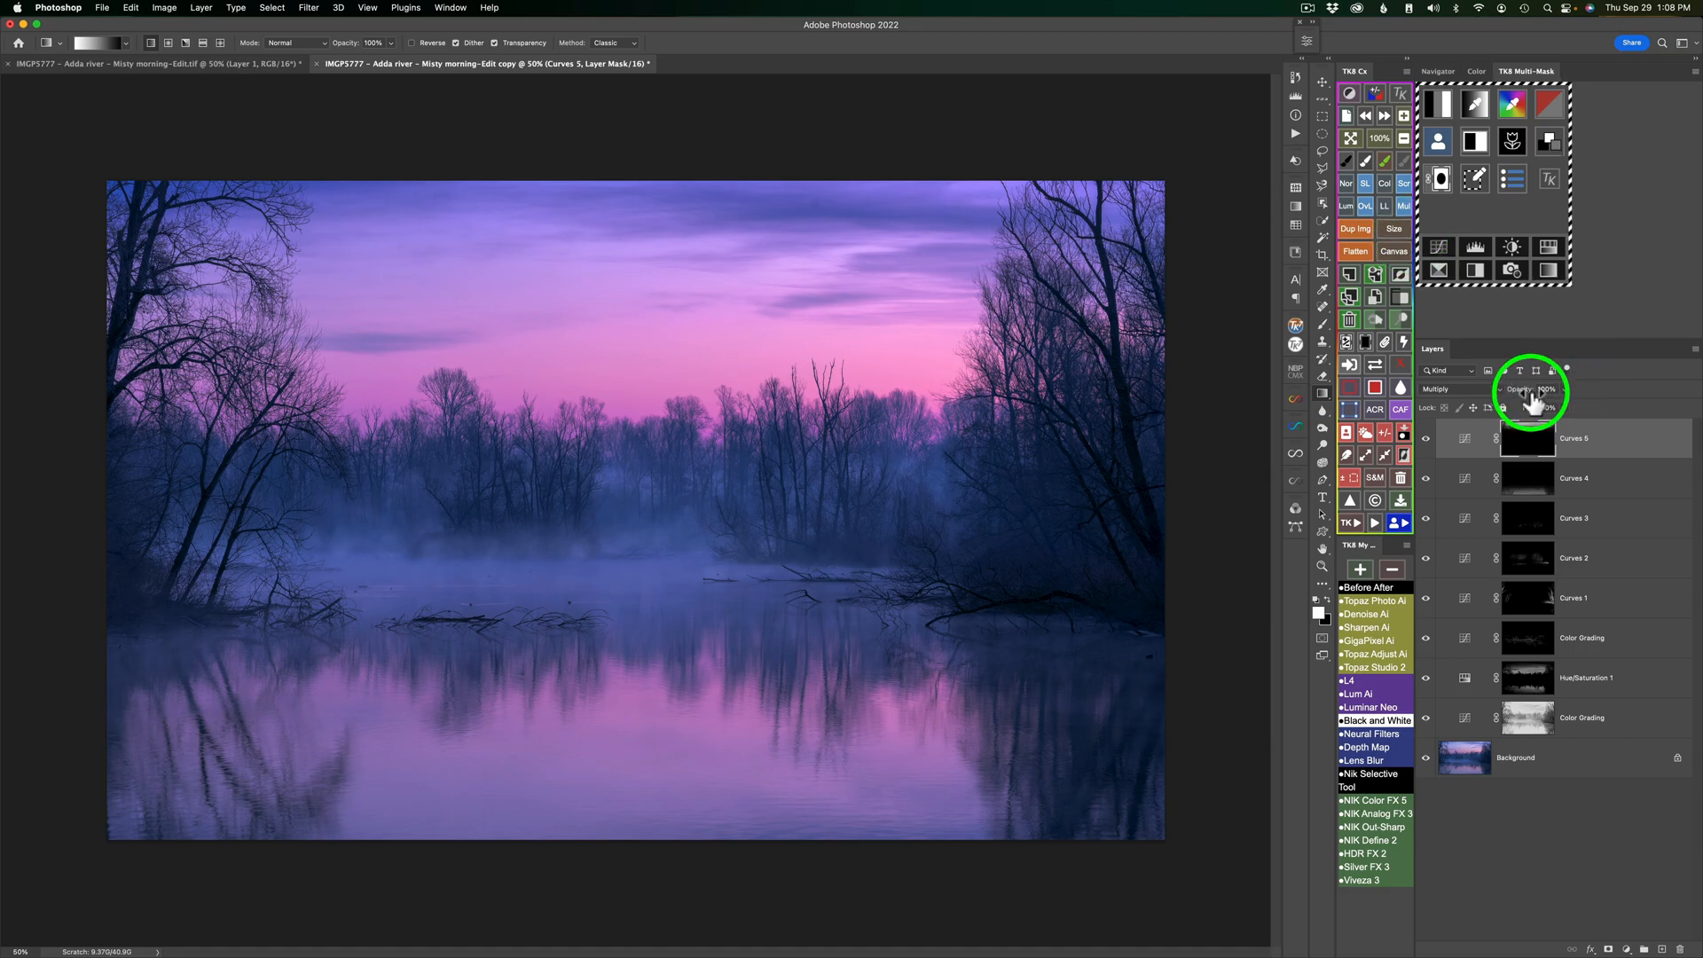
# - Reduce the Curves 5 layer opacity to 37% and compare the sky with and without the layer
pyautogui.moveTo(1527, 391); pyautogui.dragTo(1249, 373)
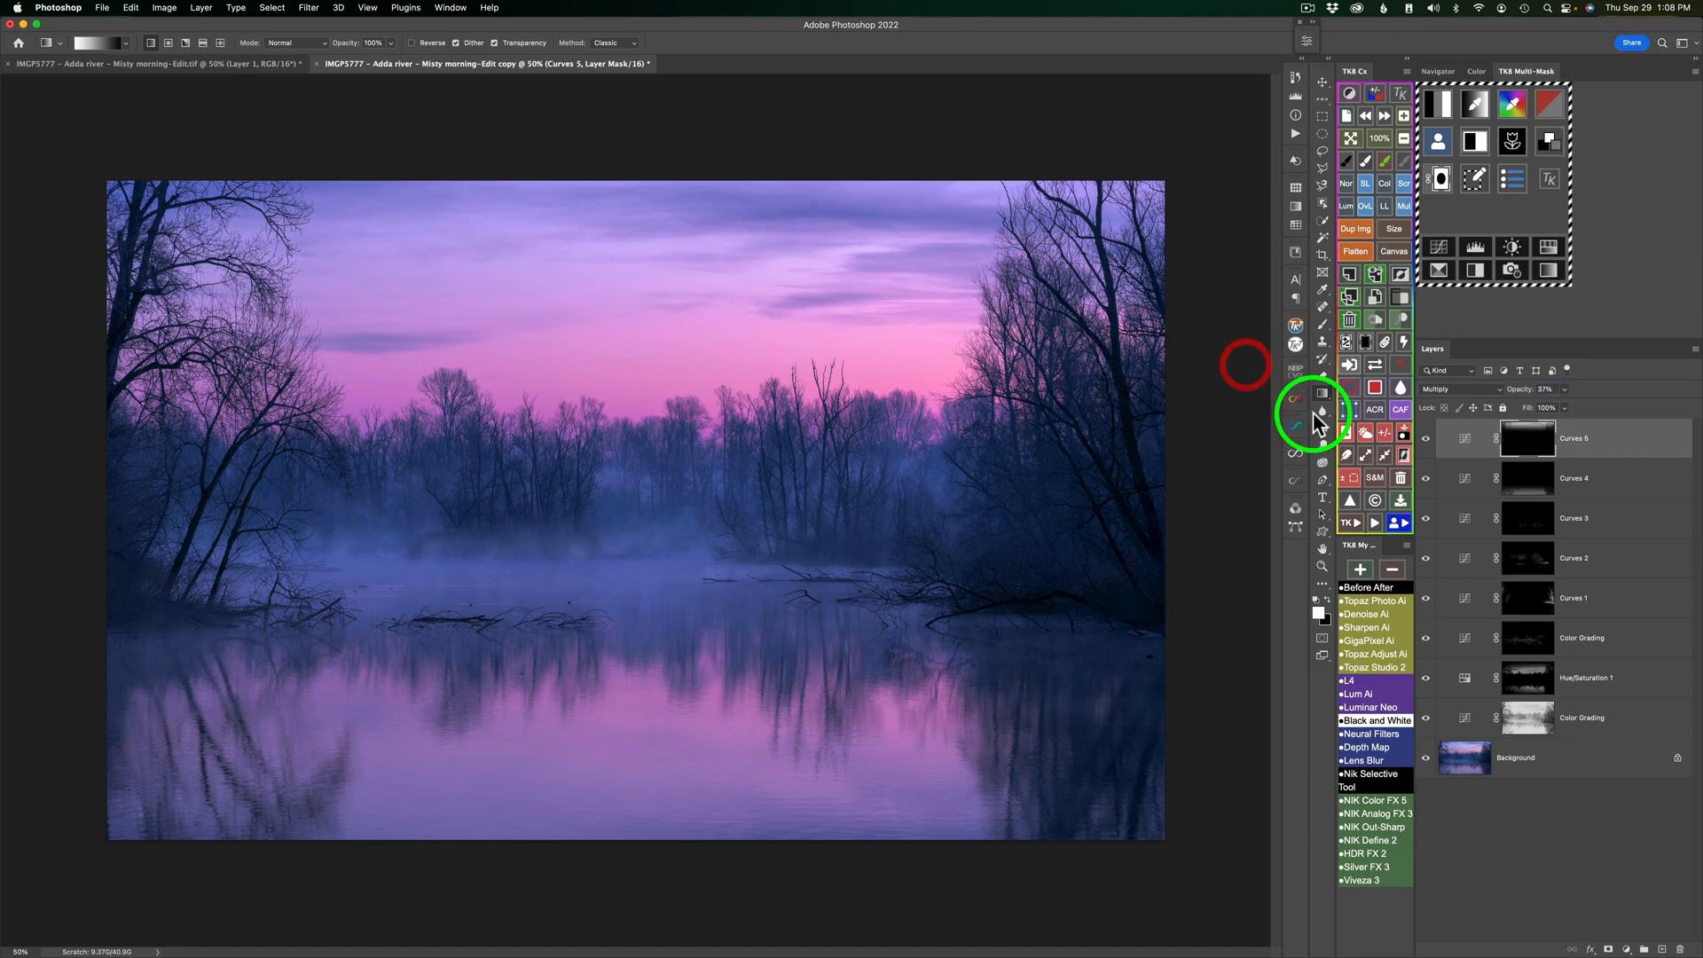
pyautogui.click(1426, 441)
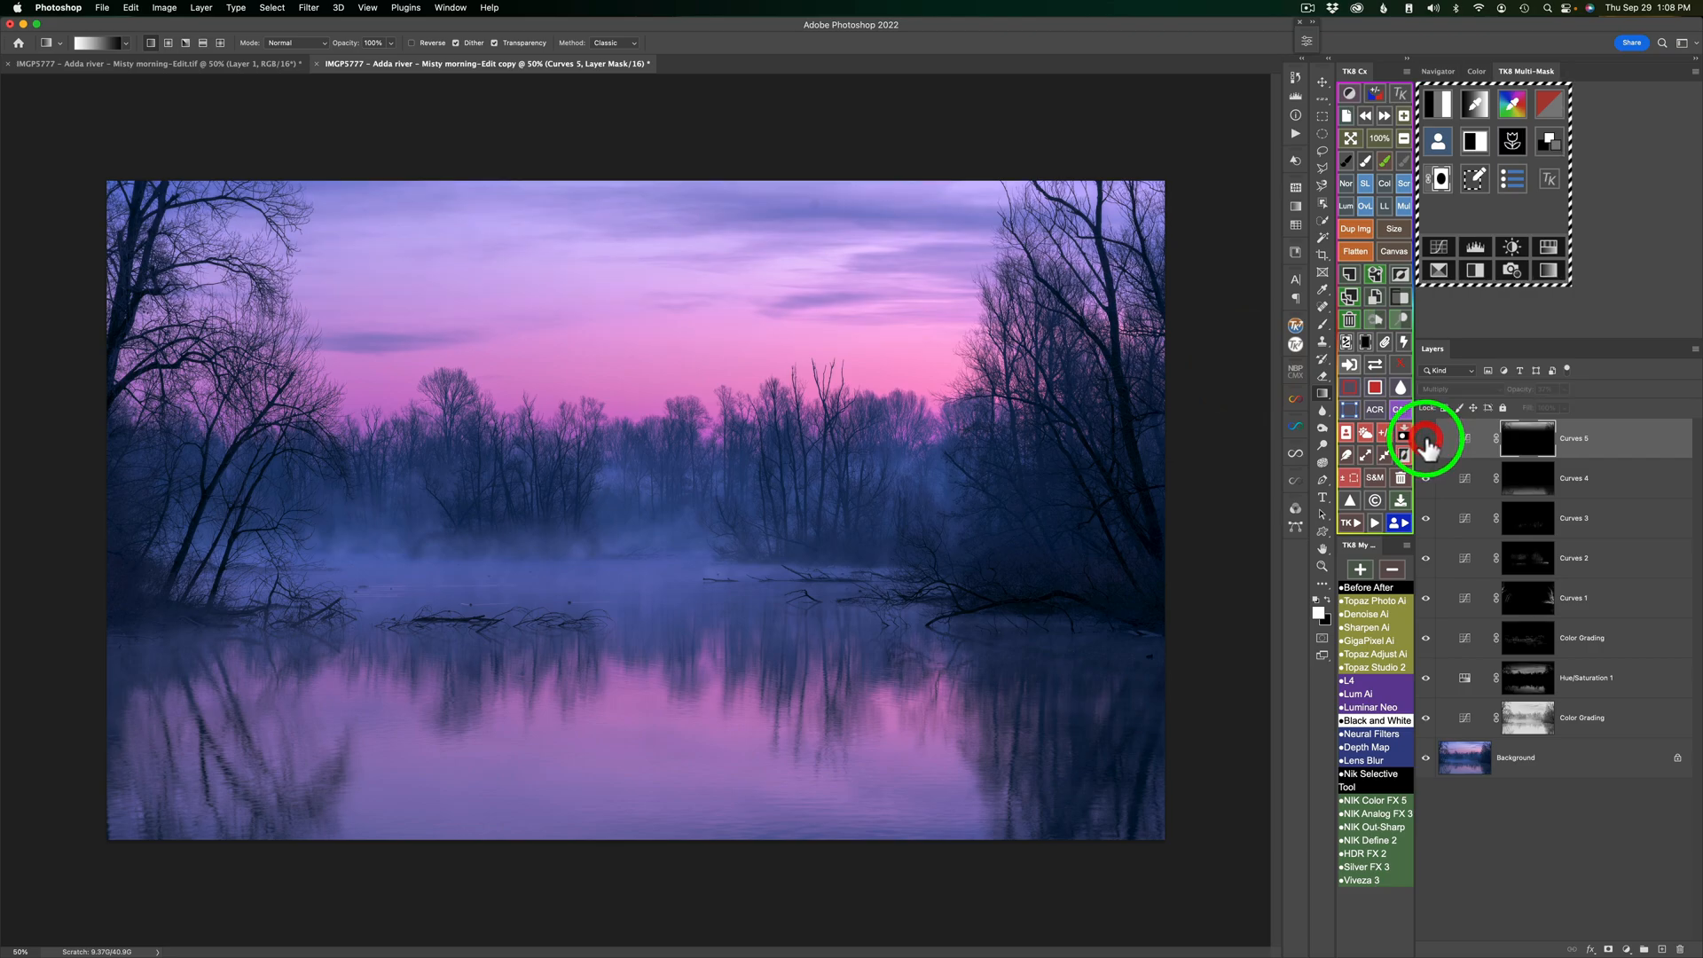
pyautogui.click(1426, 441)
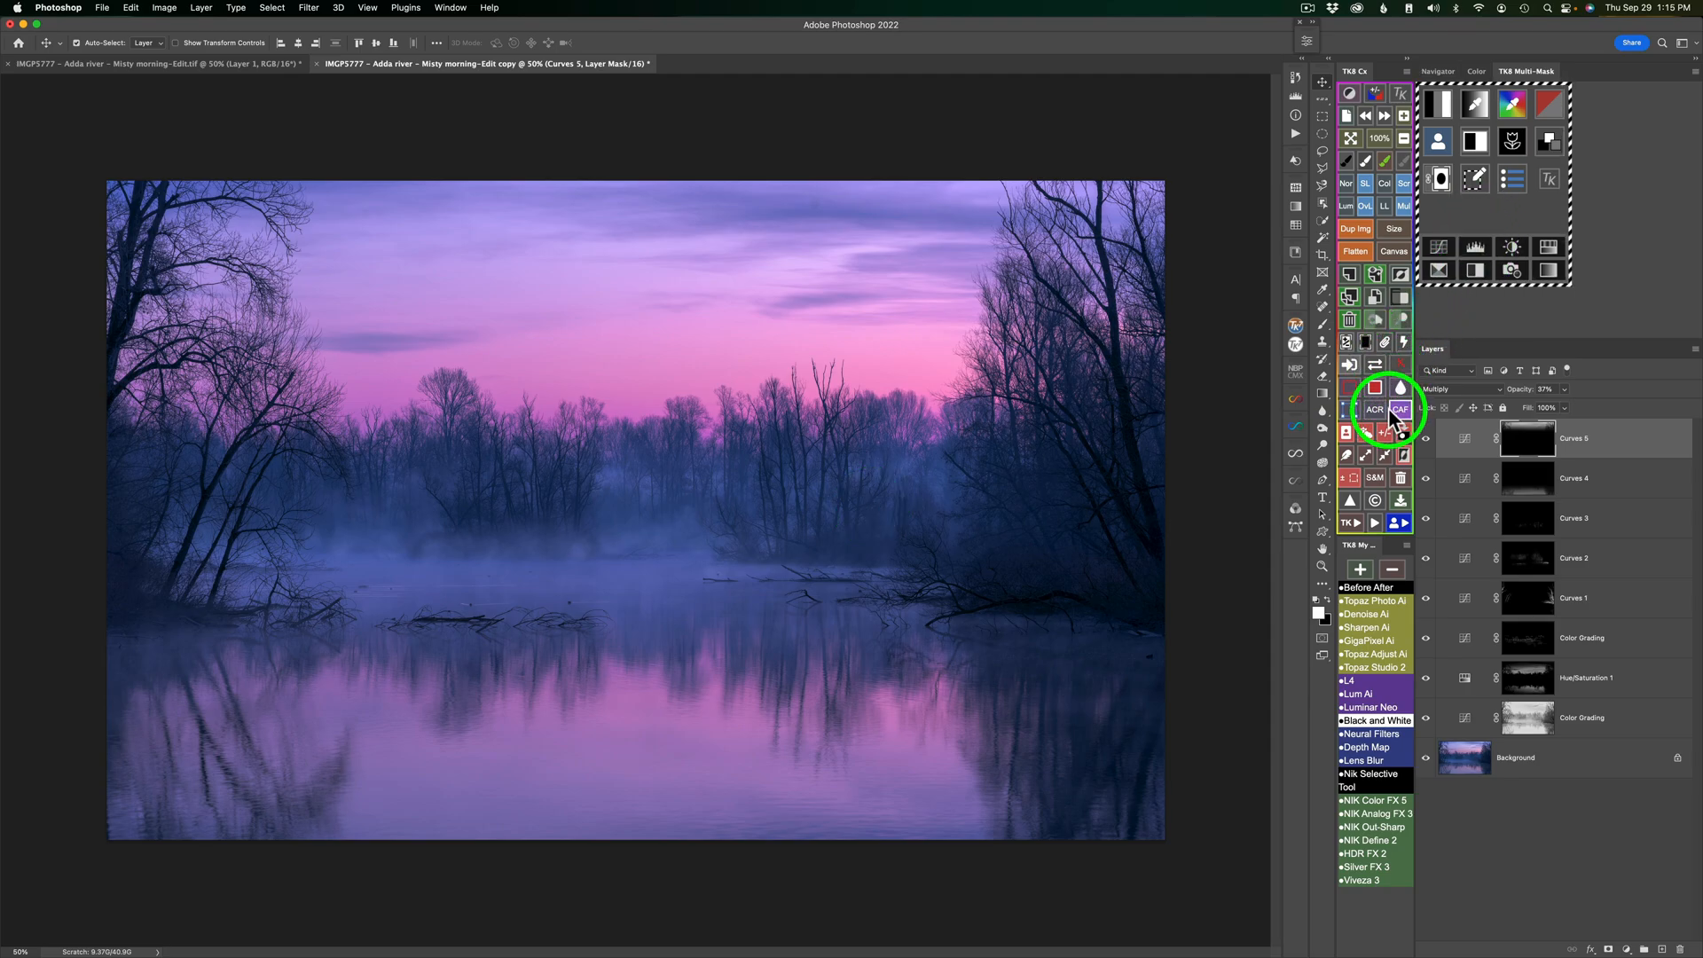
# - Clear the active selection and add a Curves layer above Curves 5 with a black mask and the Screen blend mode
pyautogui.click(1386, 433)
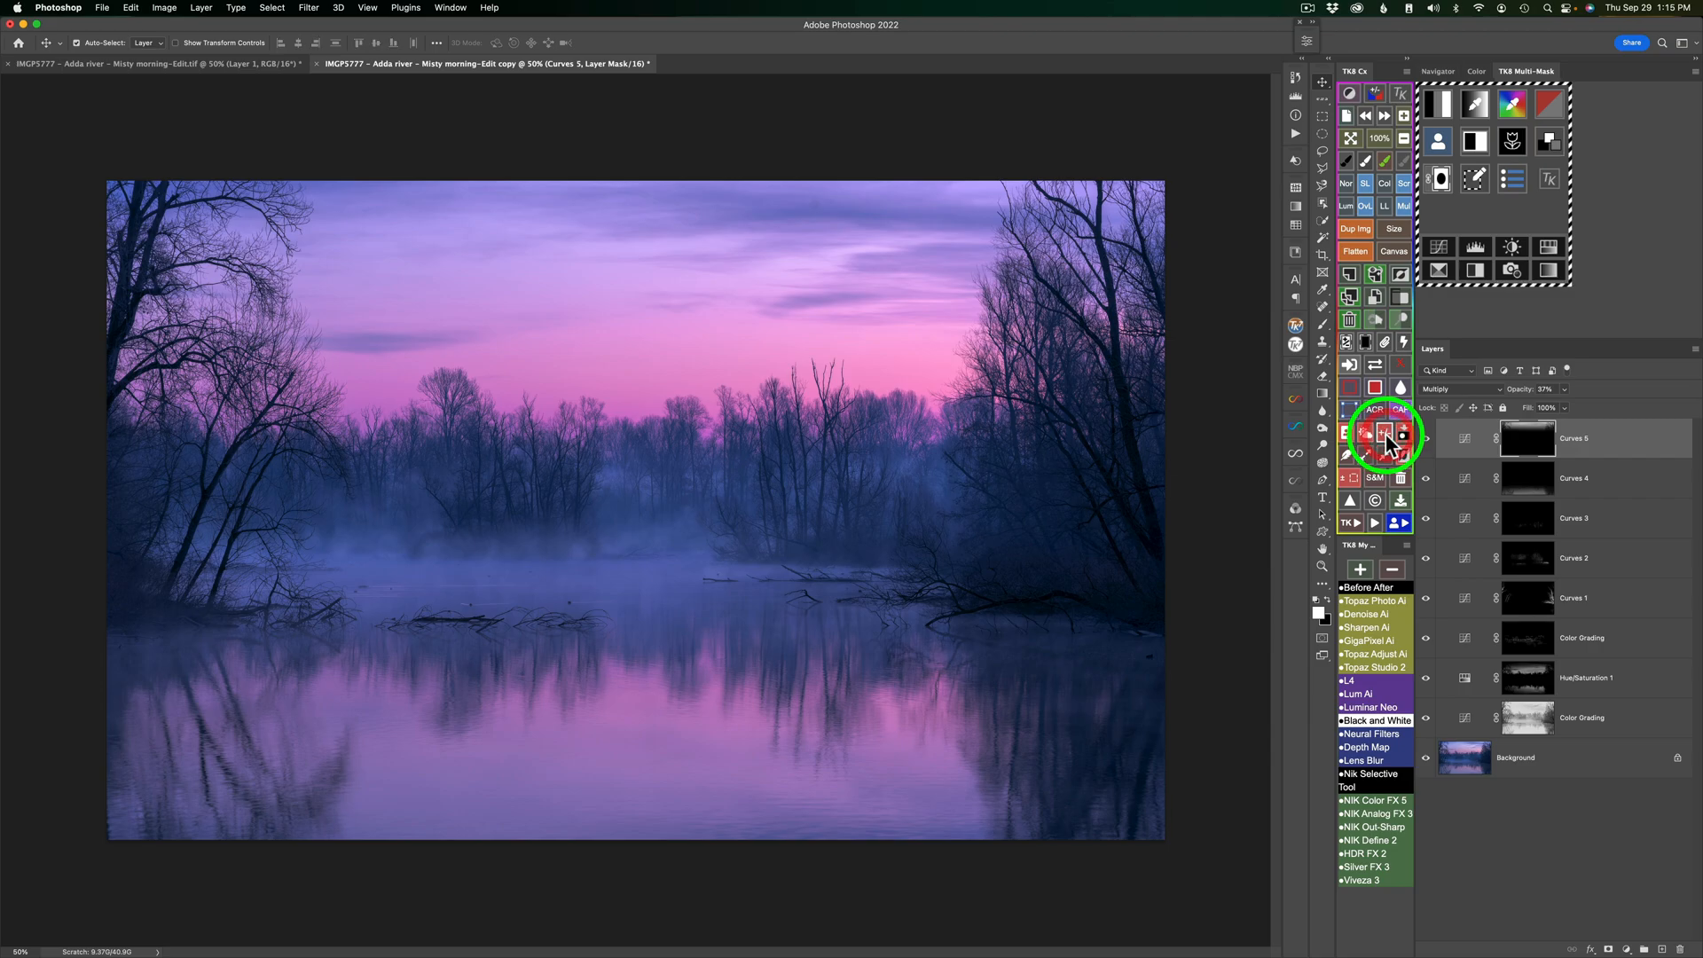
pyautogui.click(1438, 246)
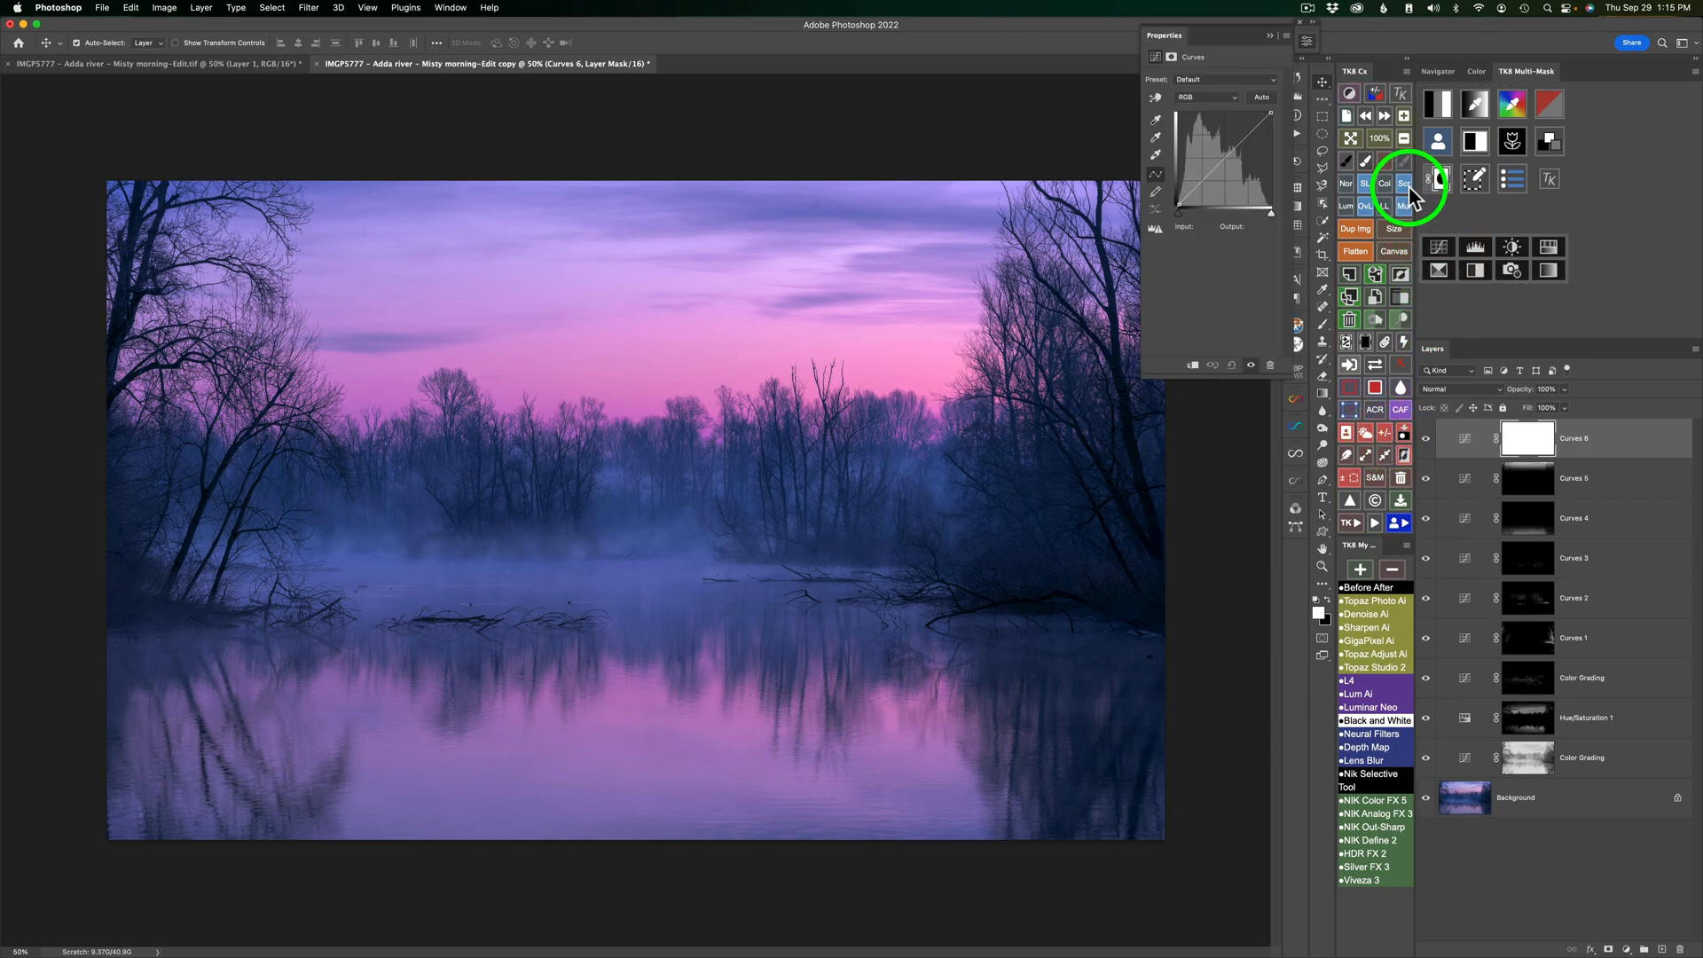
pyautogui.click(1365, 338)
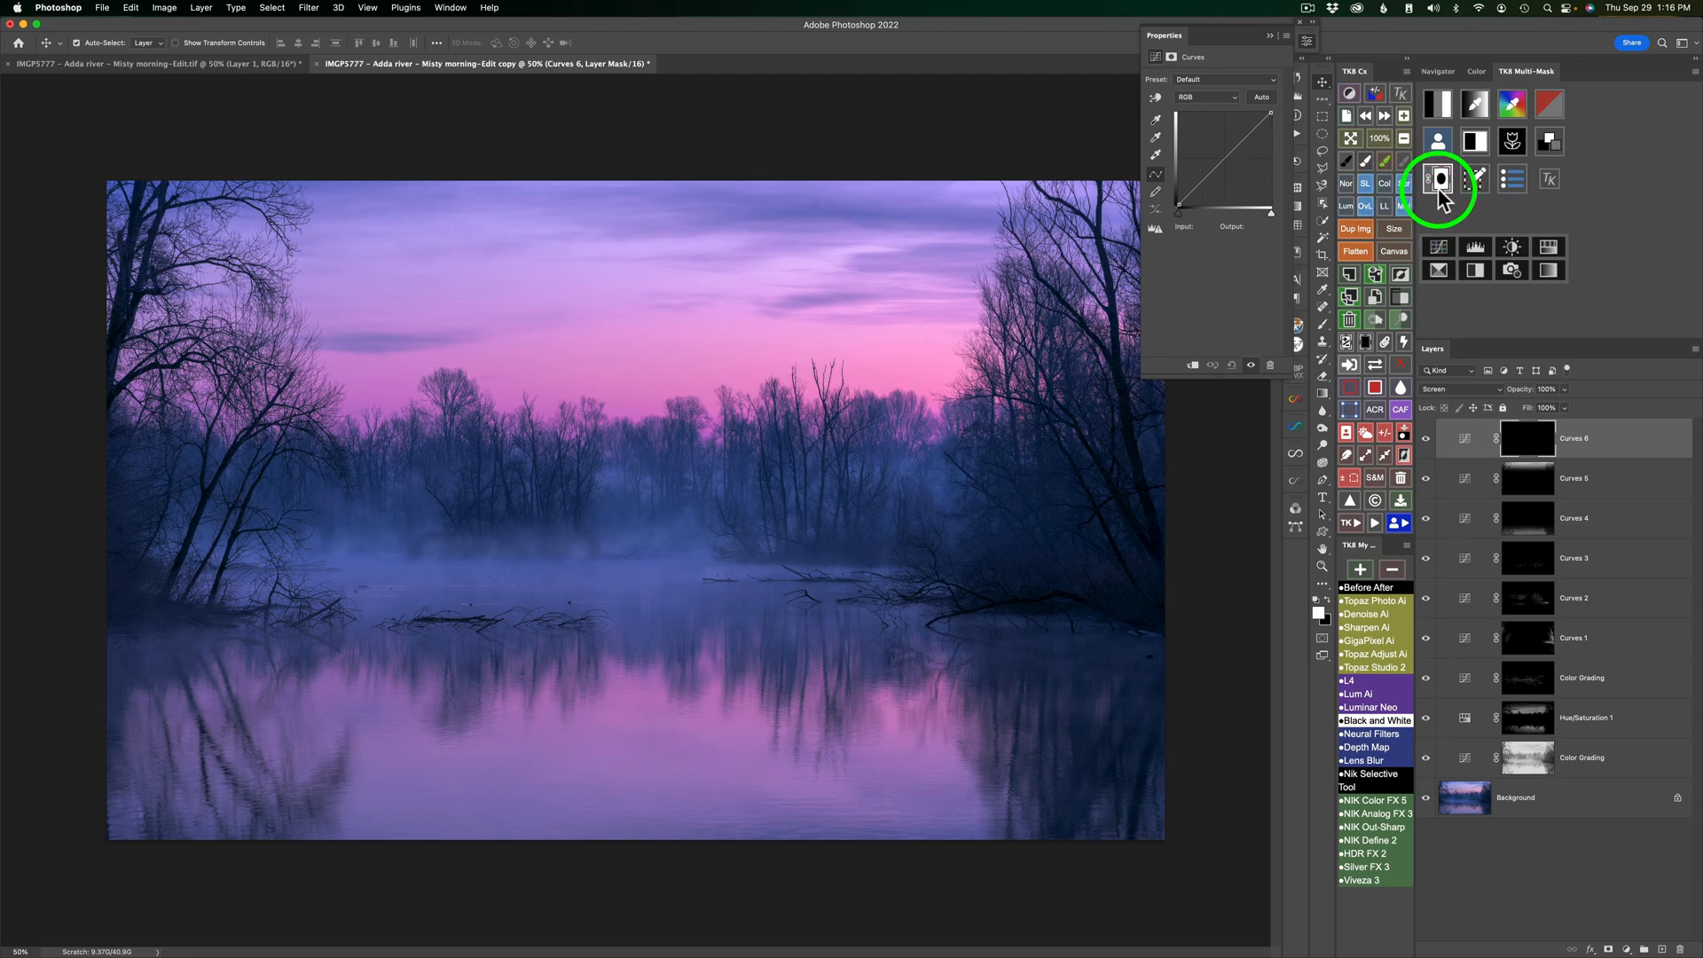
pyautogui.click(1305, 43)
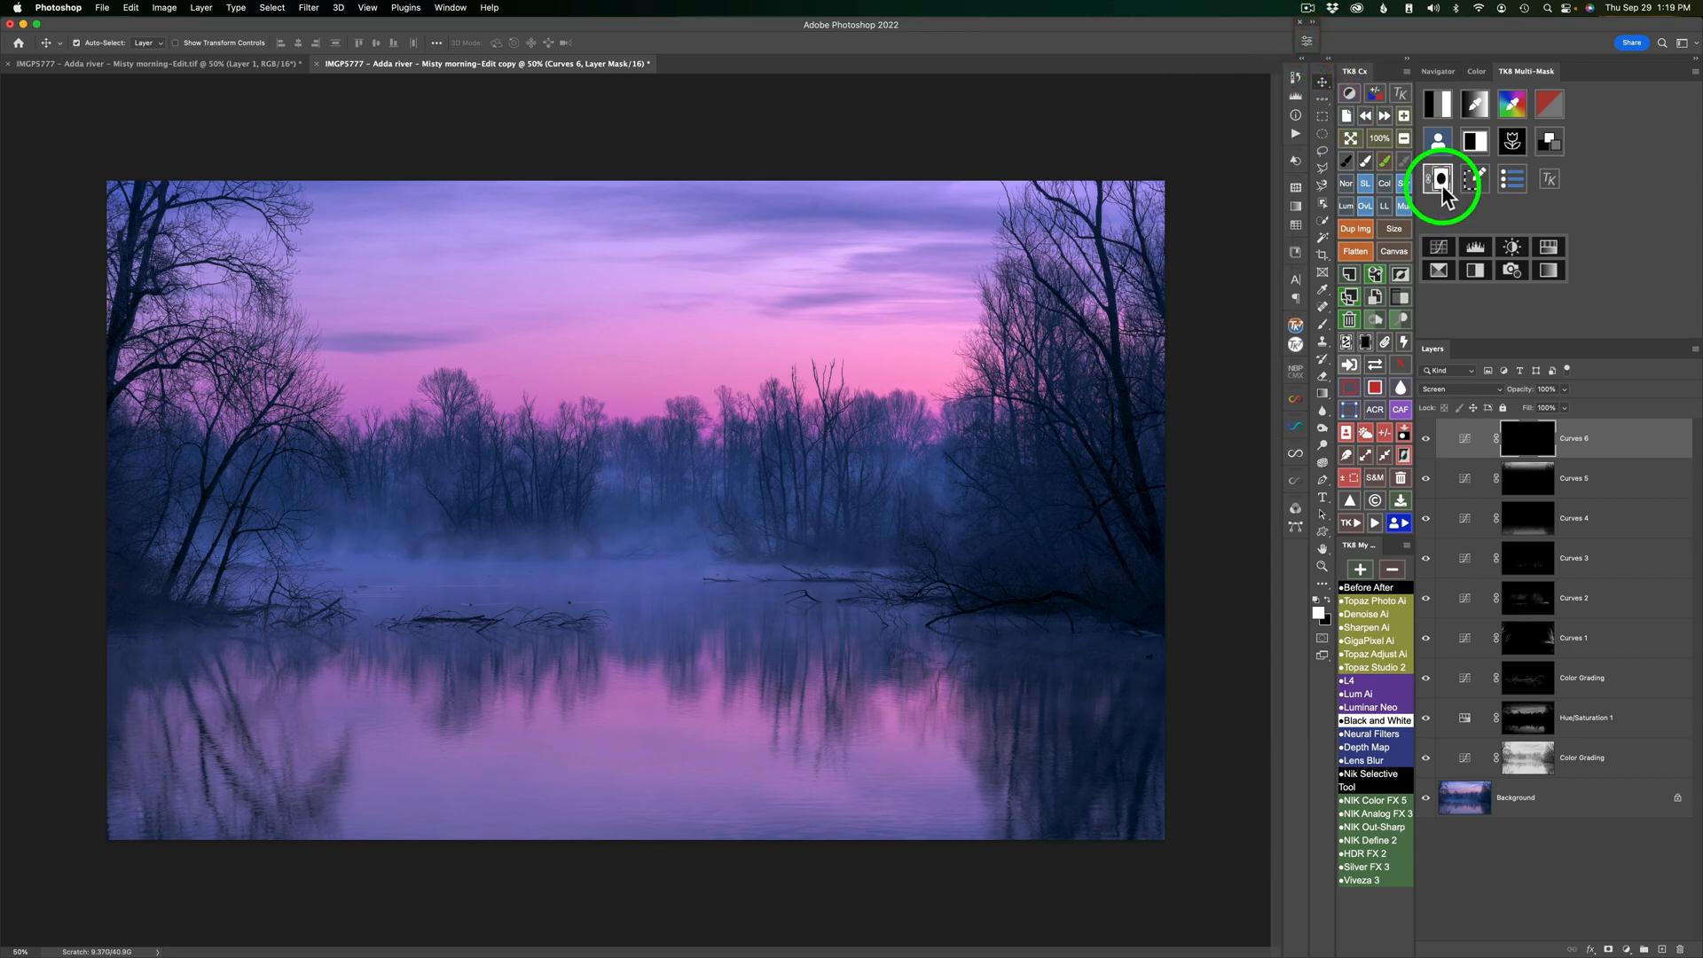
# - Fill the Curves 6 mask with the Midtones 1 mask after trying Midtones 2 and 3, and compare the image with and without the layer
pyautogui.click(1440, 179)
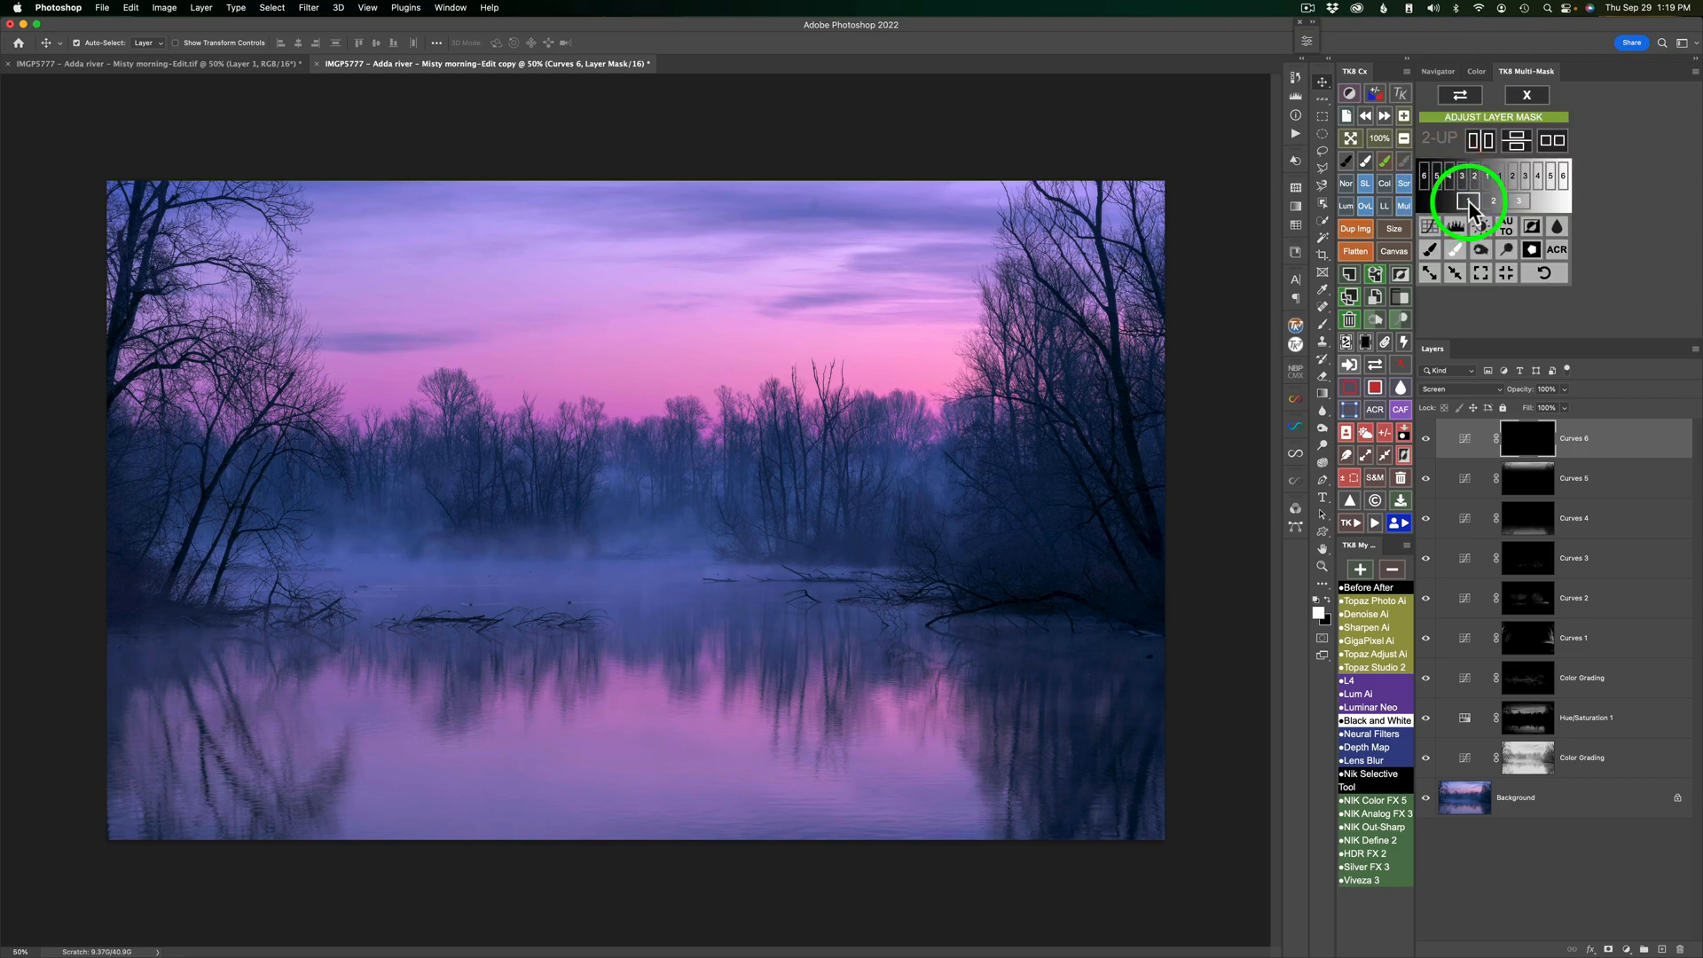
pyautogui.click(1467, 201)
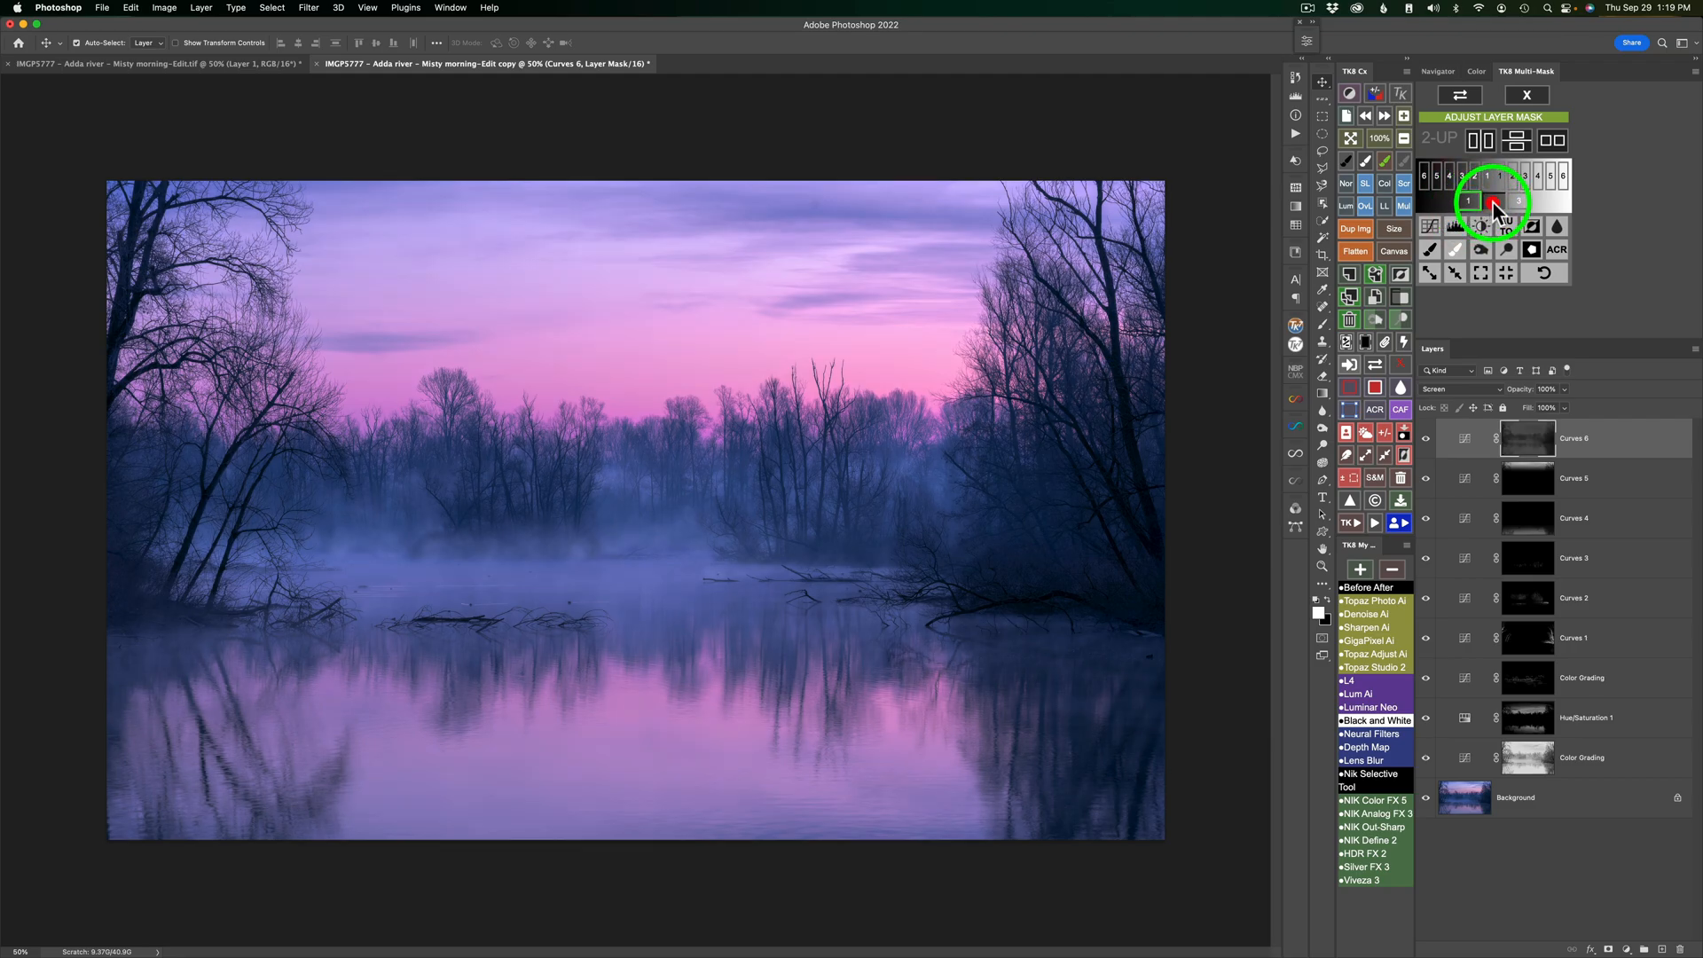
pyautogui.click(1492, 201)
pyautogui.click(1522, 201)
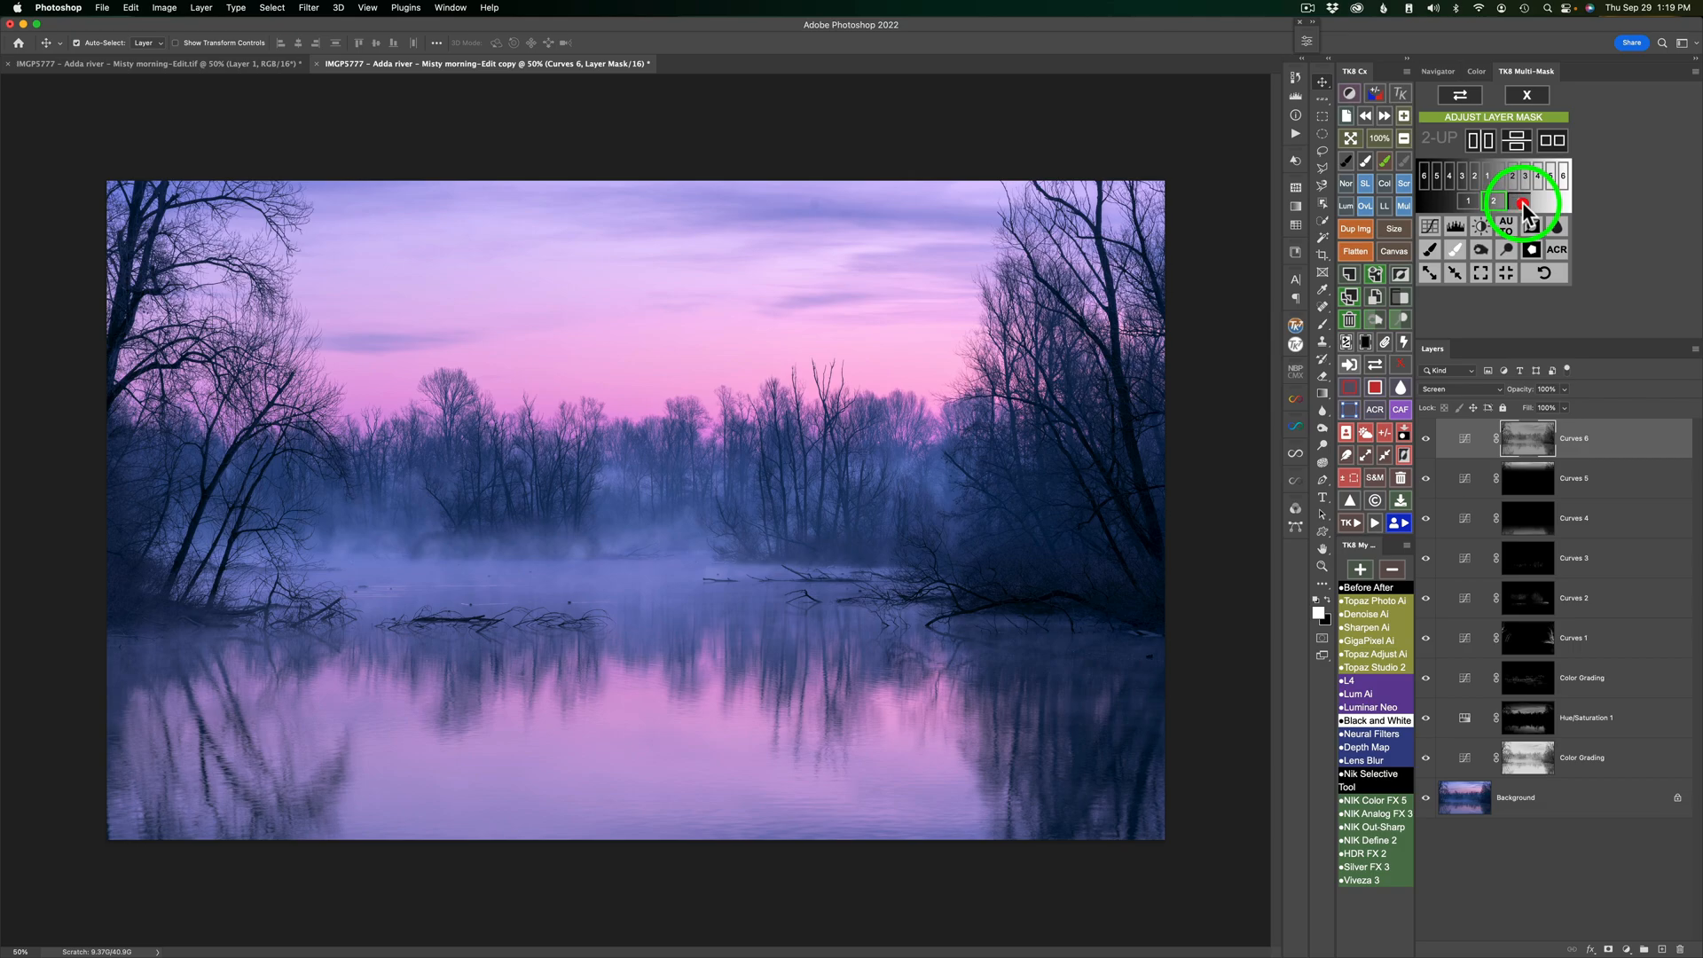
pyautogui.click(1468, 201)
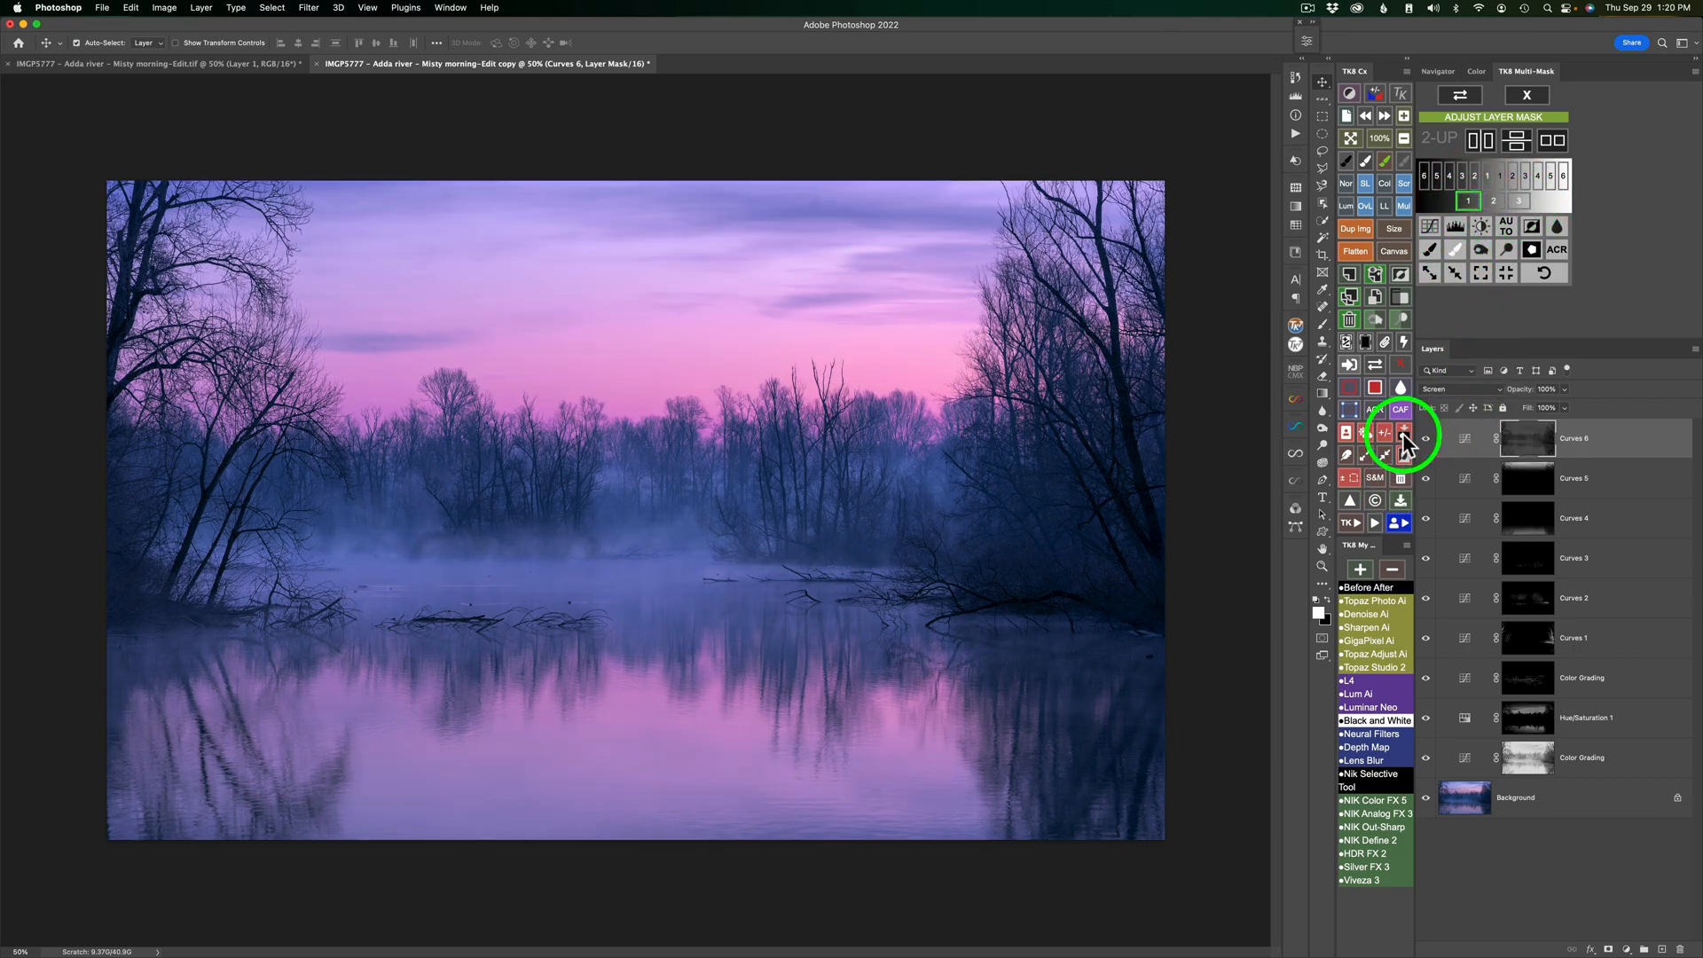
pyautogui.click(1426, 440)
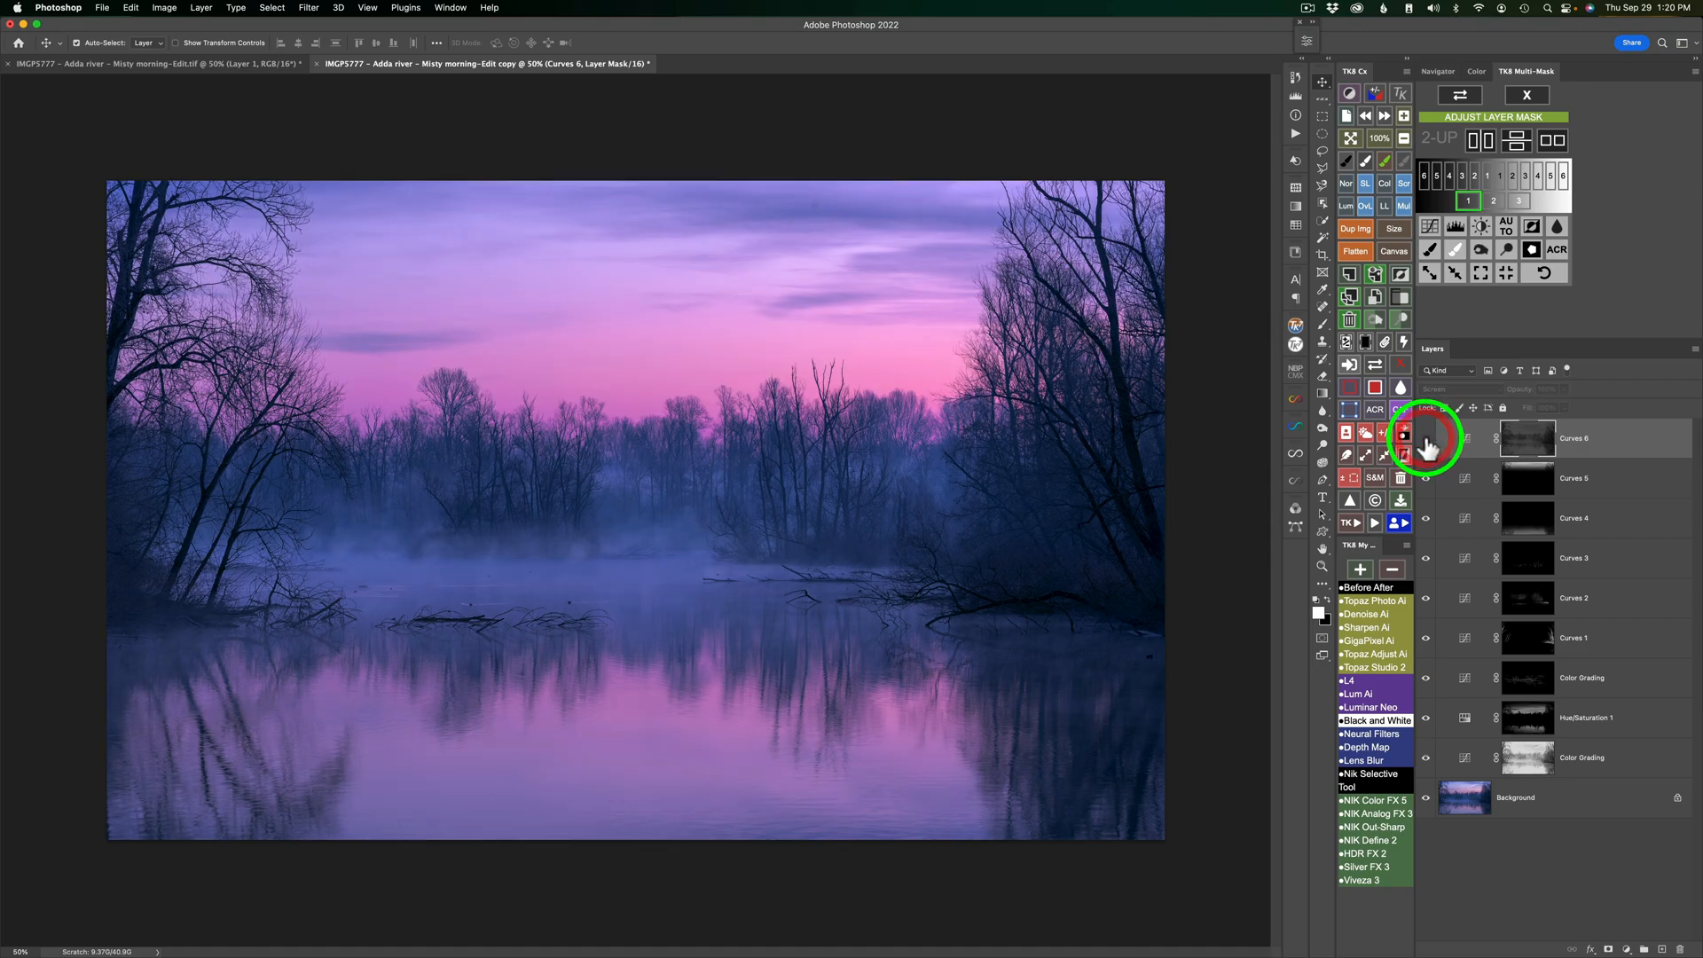
pyautogui.click(1426, 440)
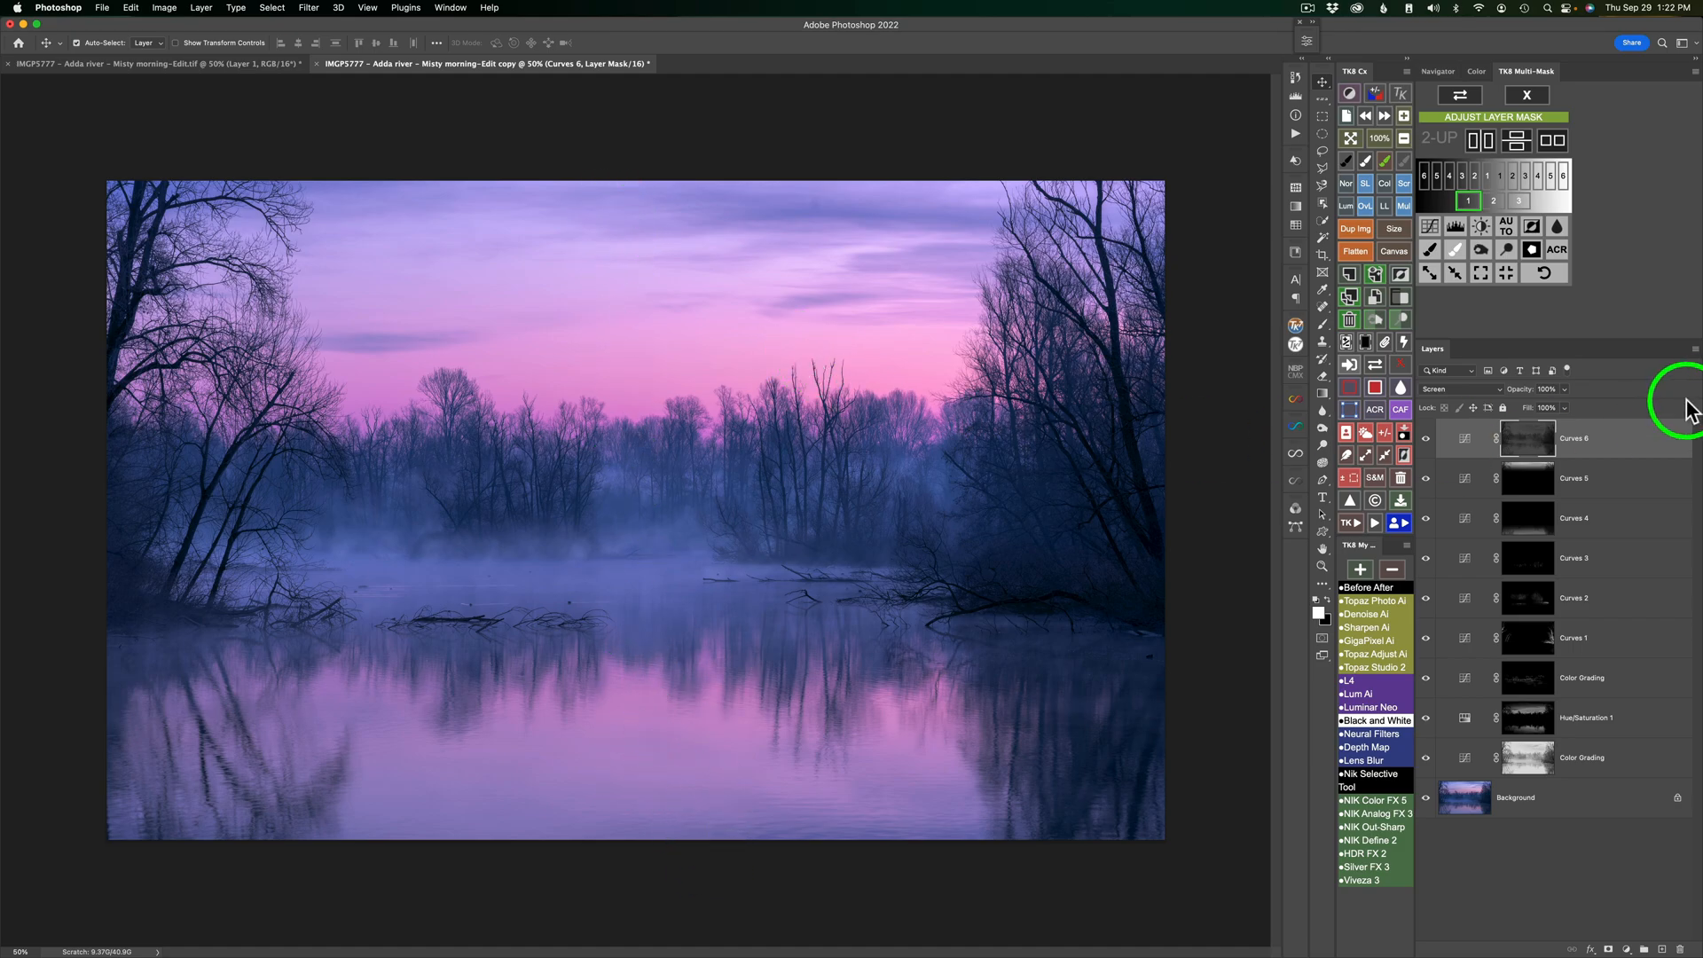
# - Raise the Curves 4 layer opacity to 100% and increase the Curves 5 layer opacity
pyautogui.click(1468, 523)
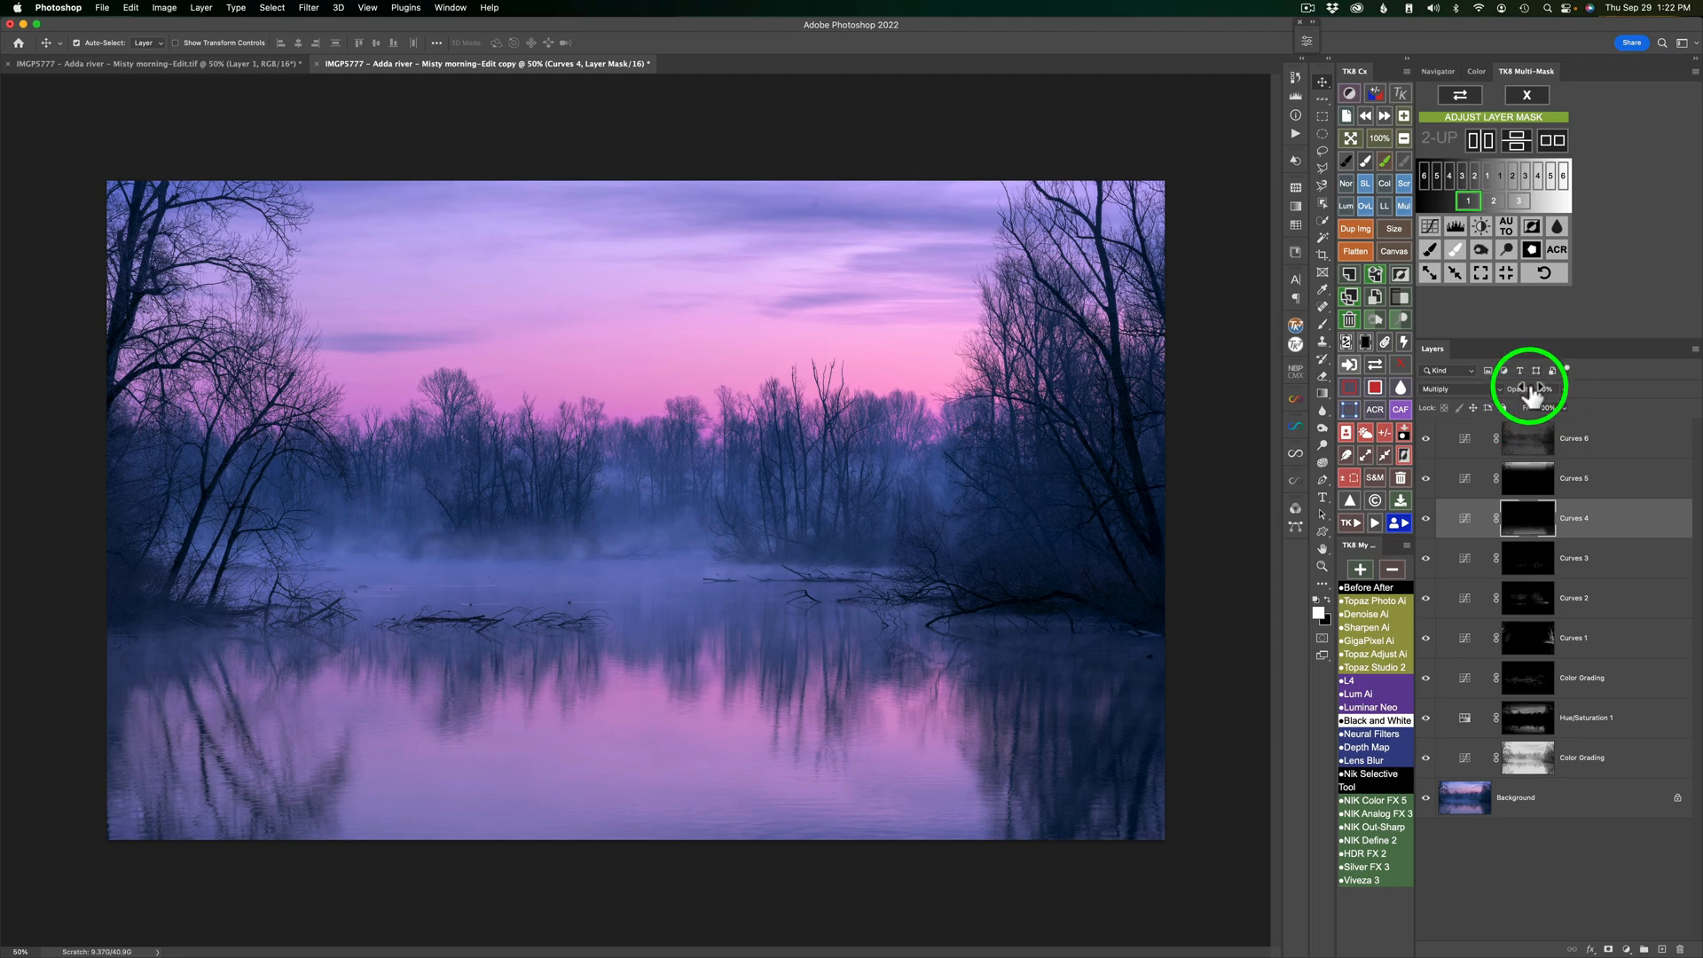
pyautogui.moveTo(1523, 396); pyautogui.dragTo(1562, 401)
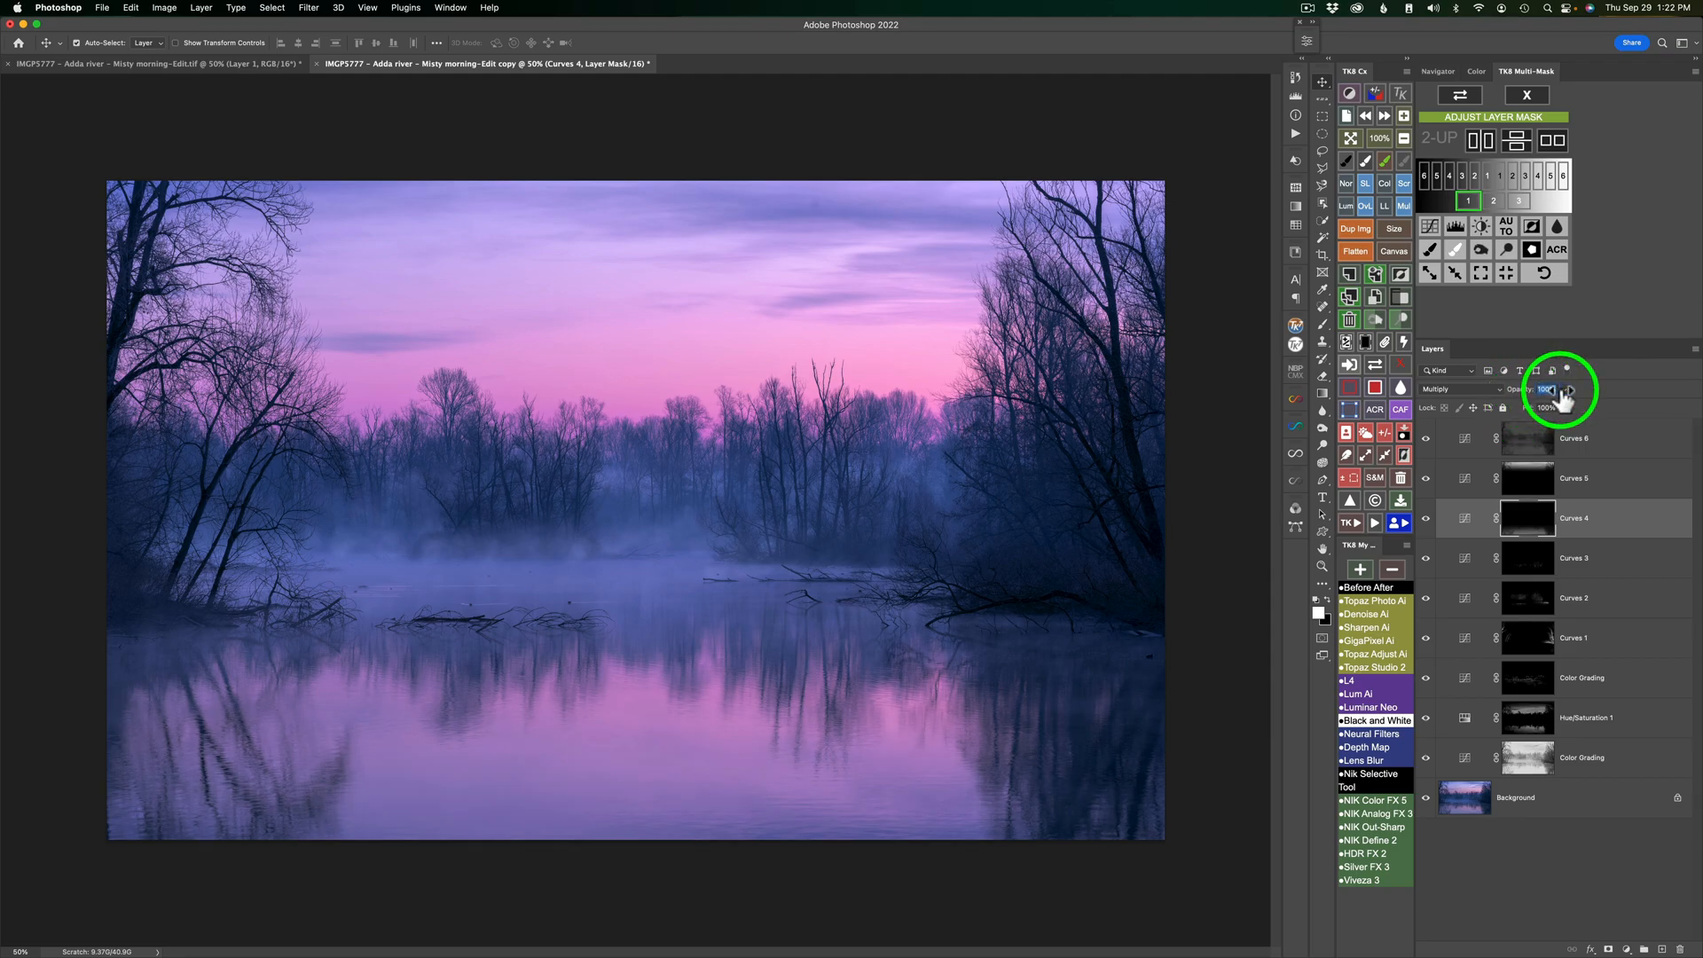
pyautogui.click(1466, 484)
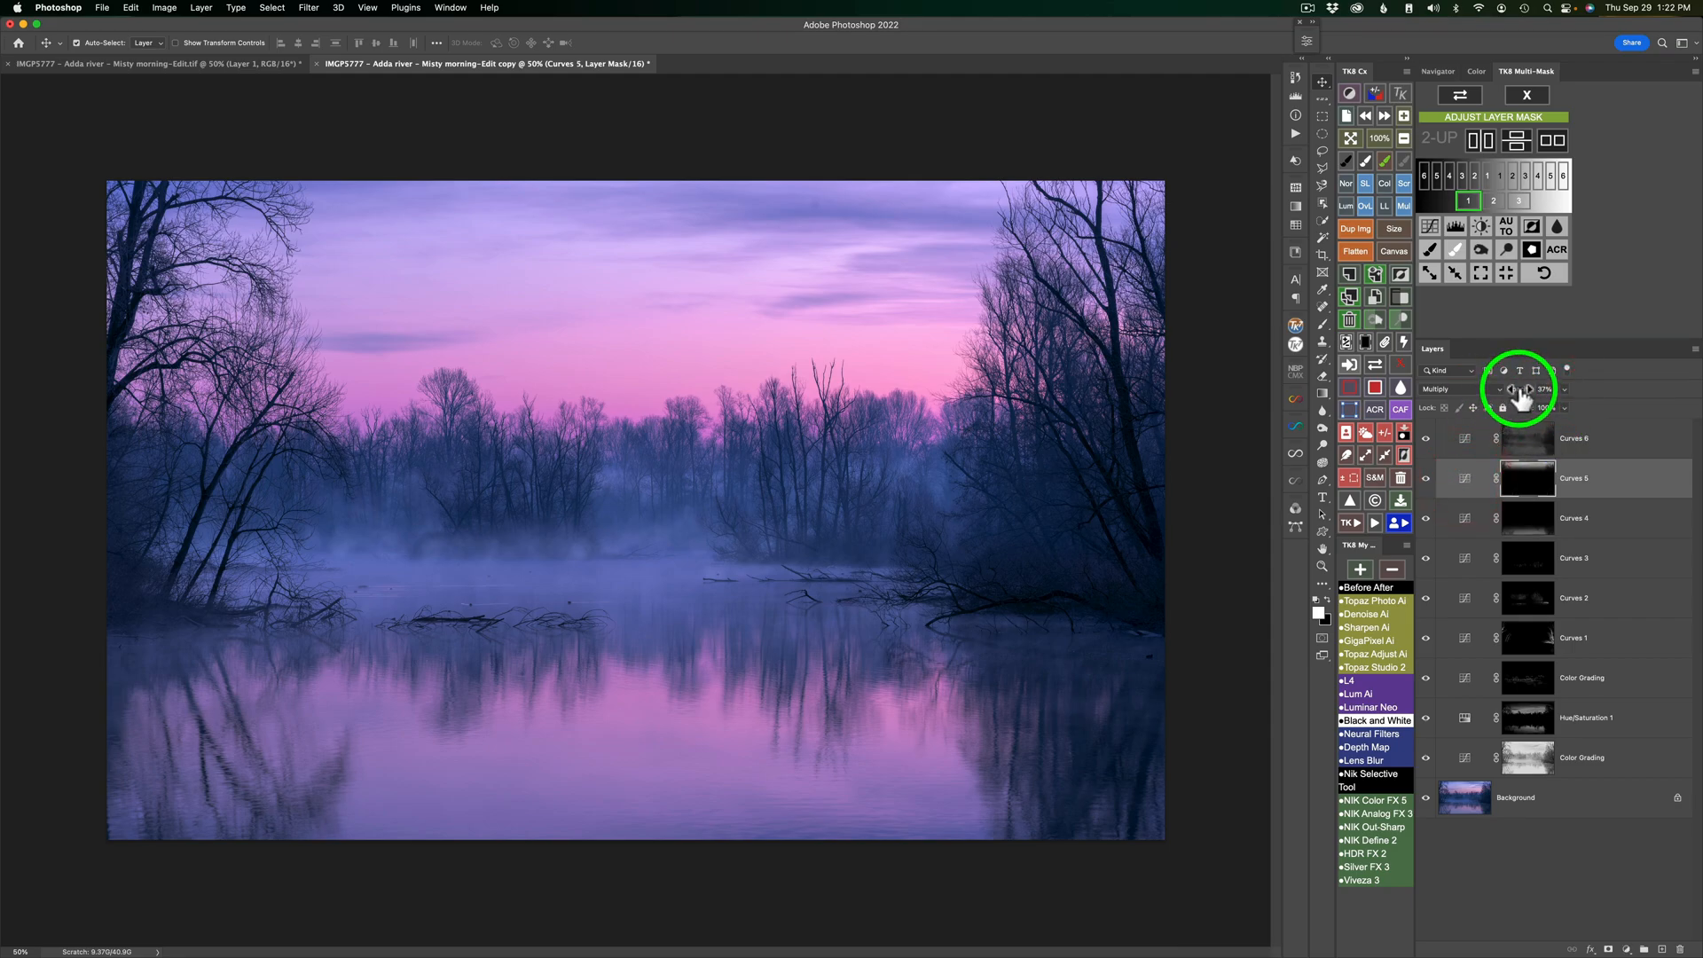
pyautogui.moveTo(1539, 398); pyautogui.dragTo(1542, 401)
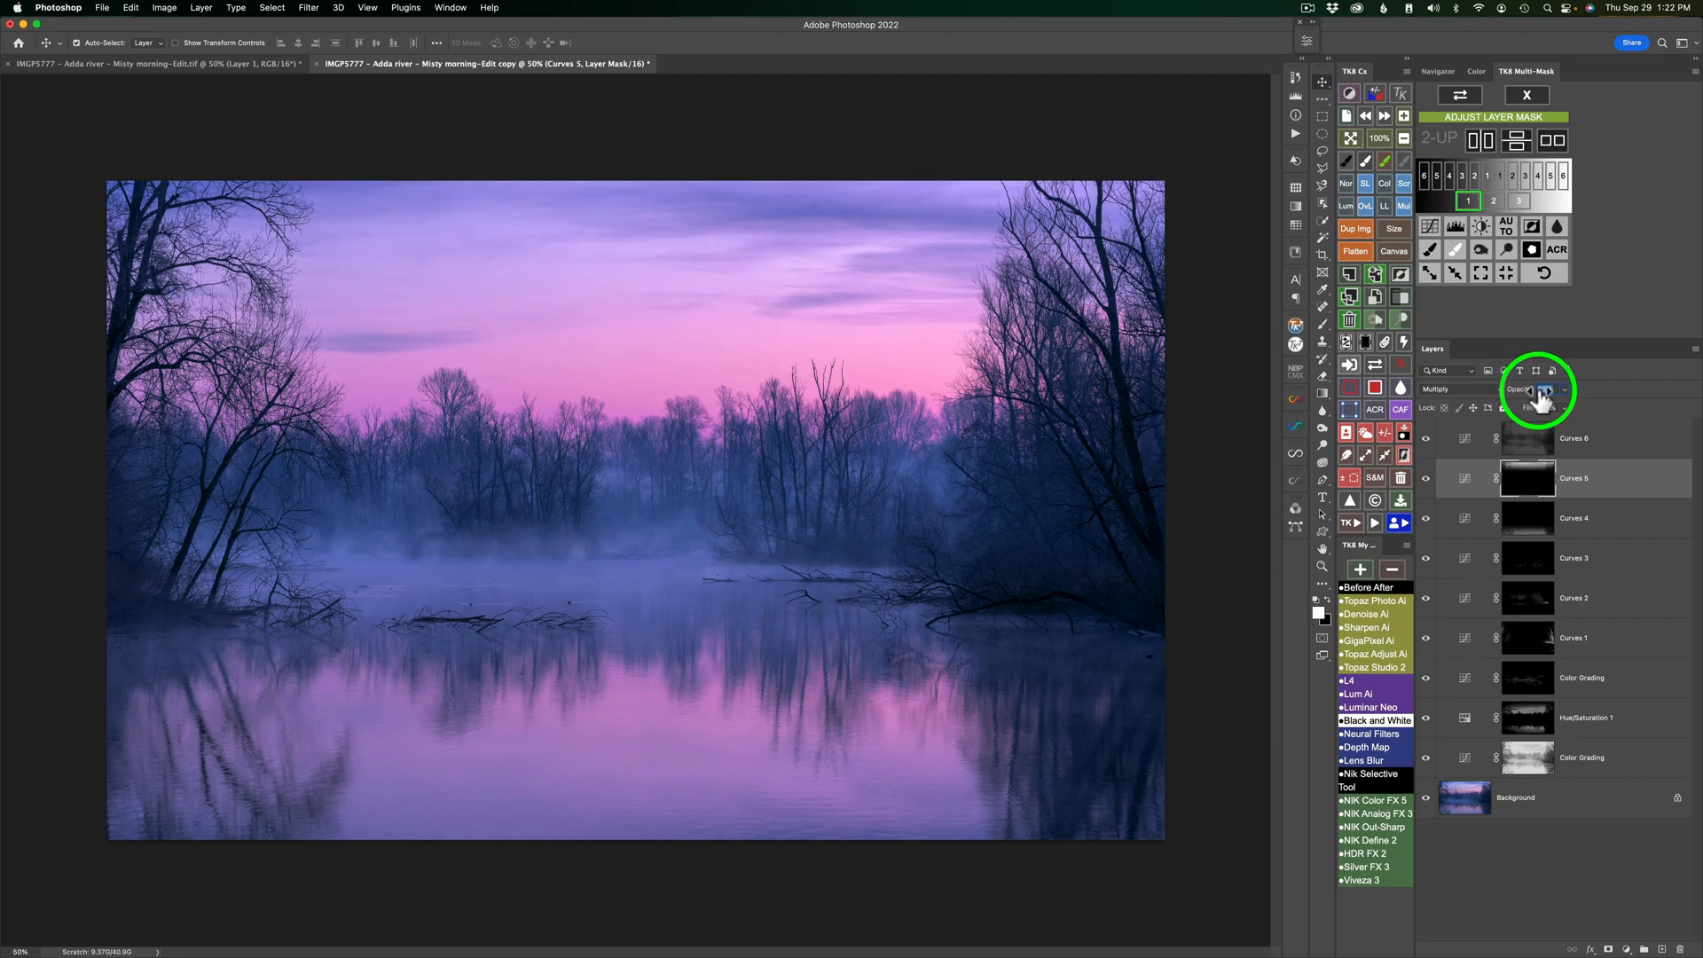
# - Compare the image with and without the Curves 4 and Curves 5 darkening layers
pyautogui.click(1426, 519)
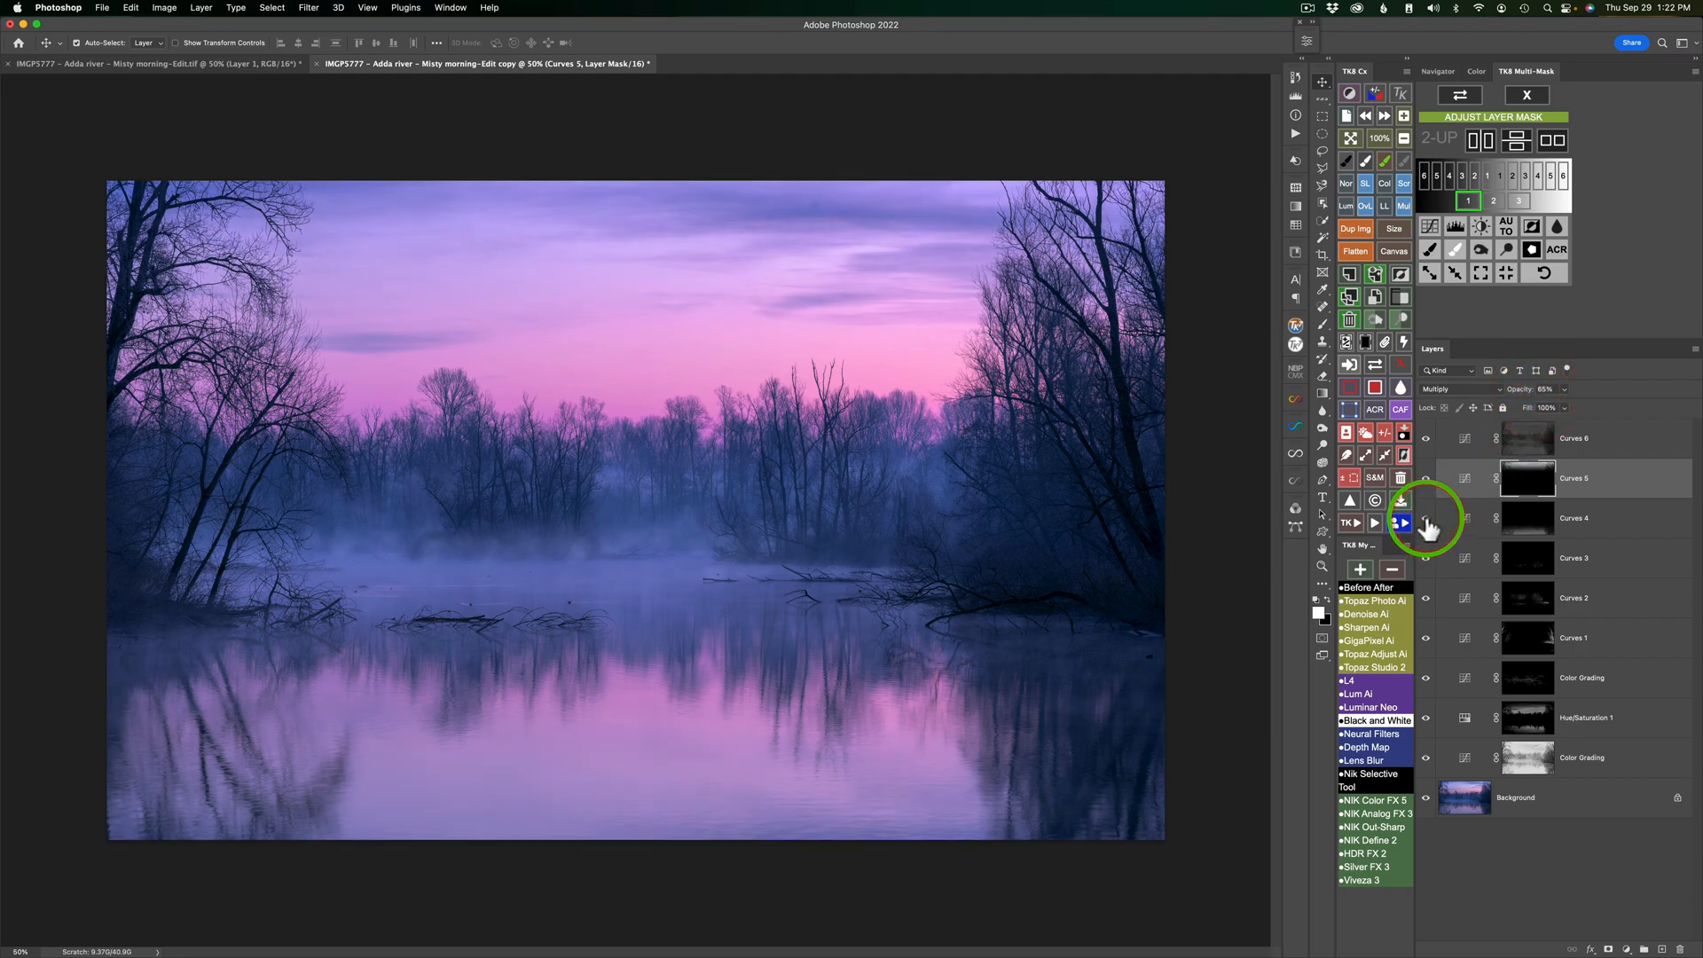
pyautogui.click(1426, 518)
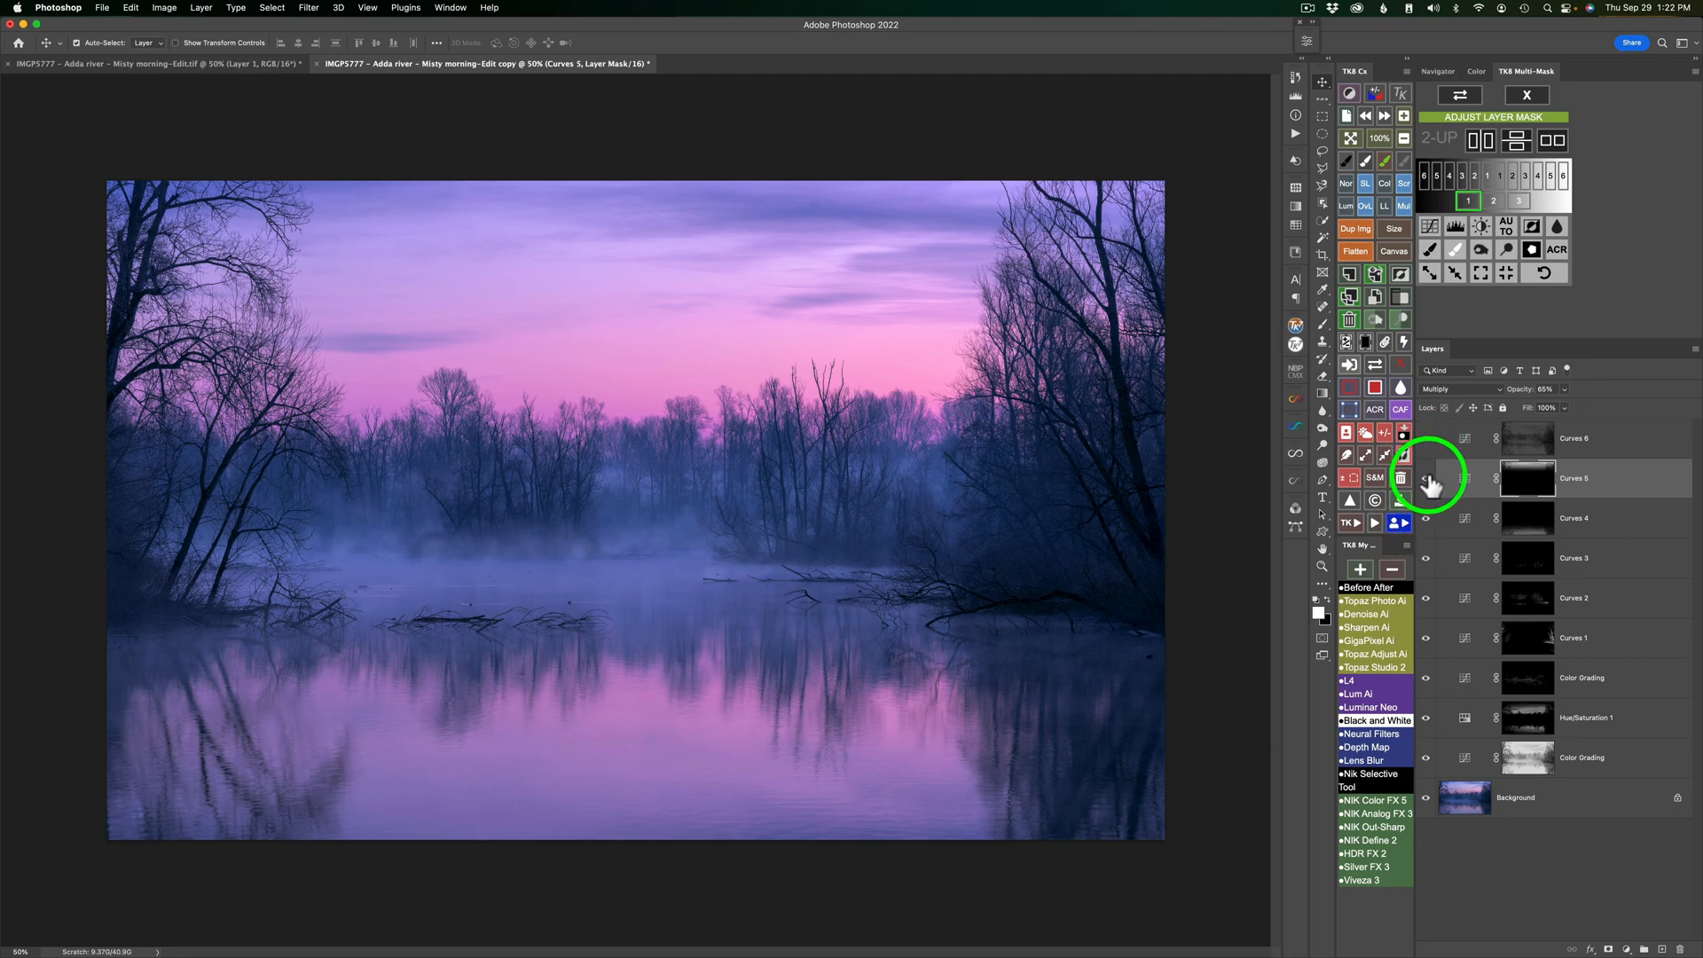
pyautogui.click(1426, 479)
pyautogui.click(1426, 479)
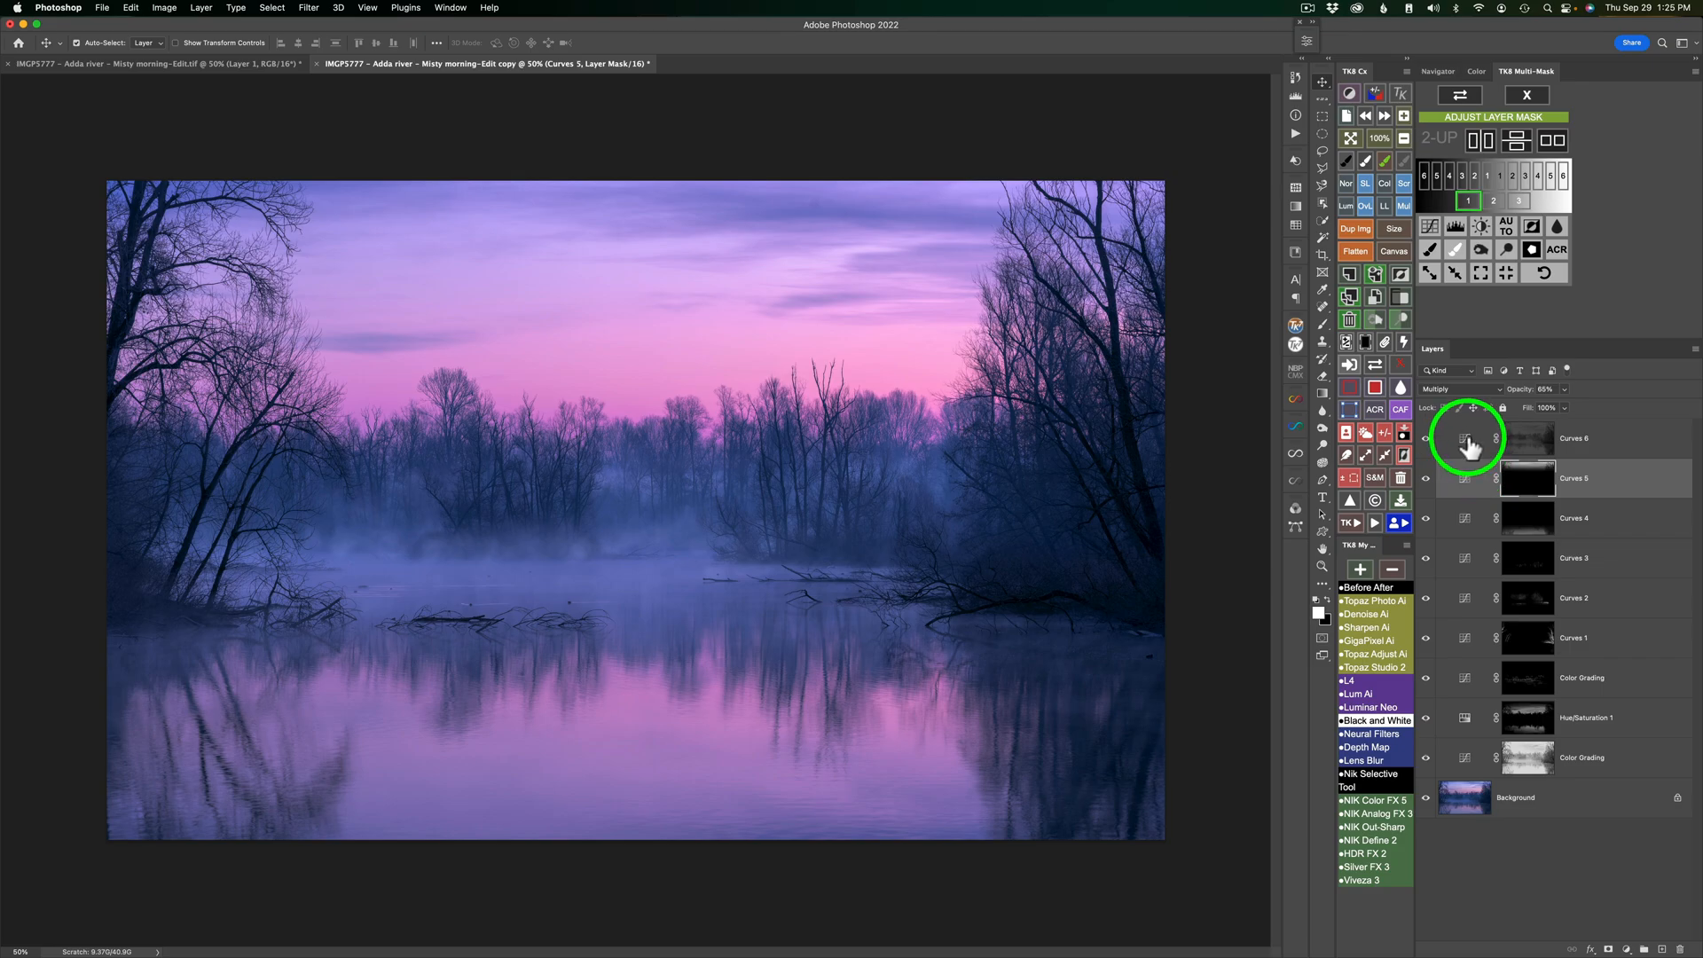
# - Apply the Soft Pop effect above the Curves 6 layer and set the effect layer's opacity to 60%
pyautogui.click(1466, 438)
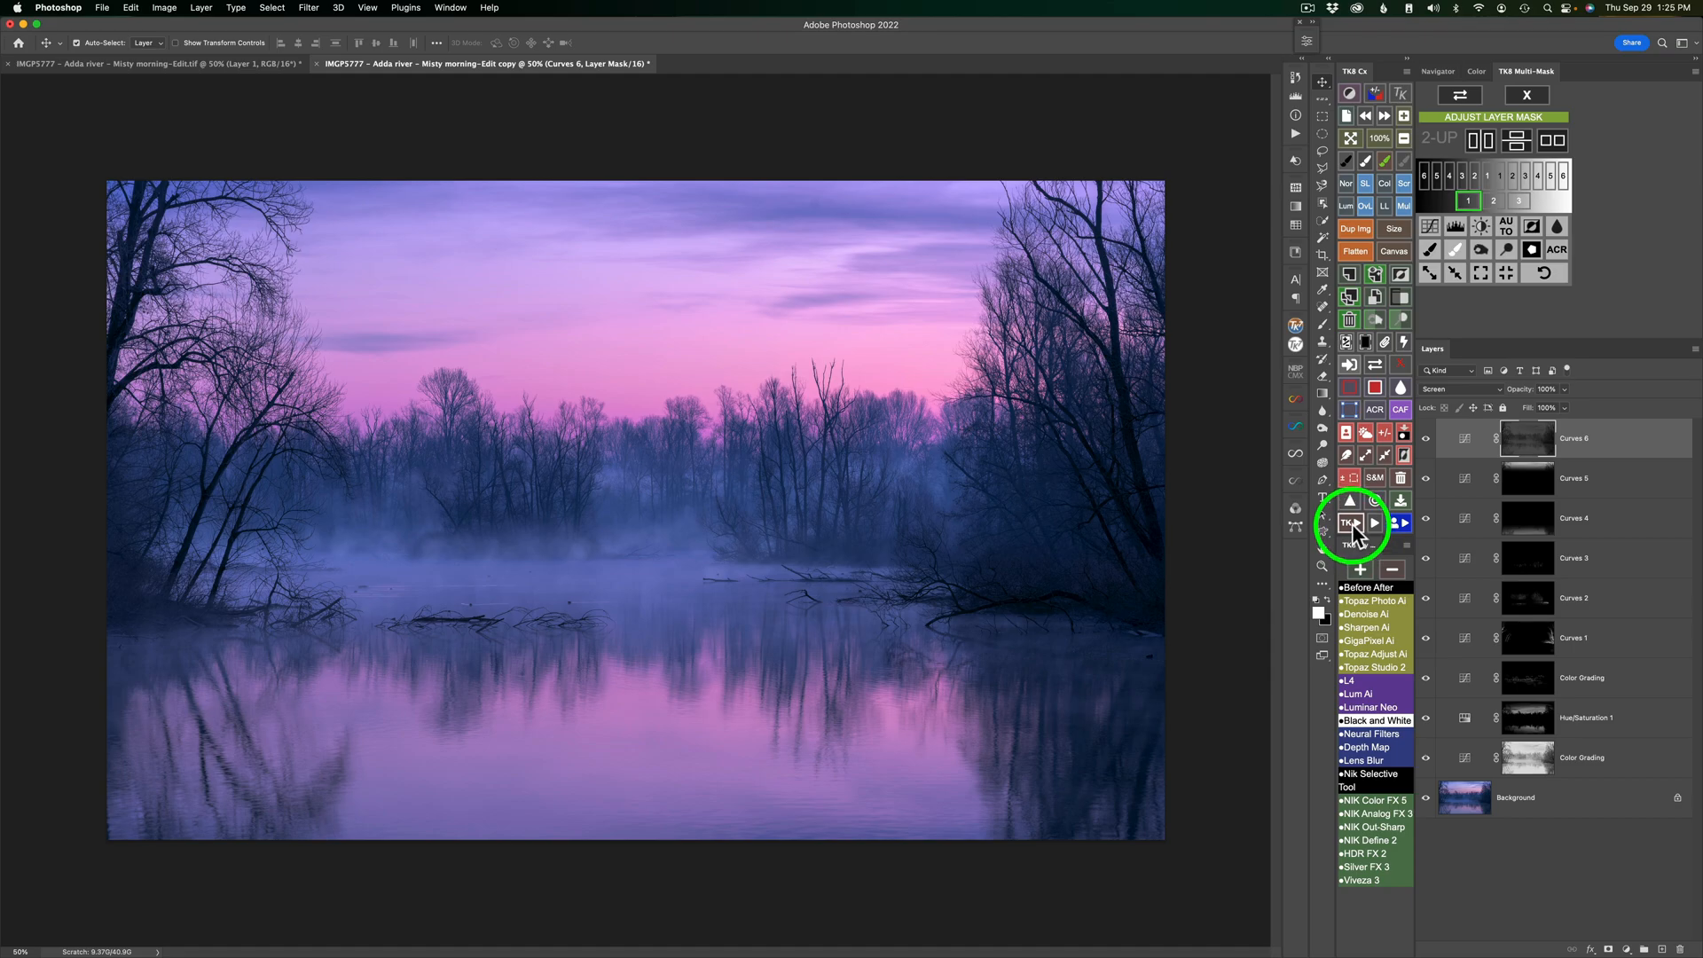
pyautogui.click(1354, 523)
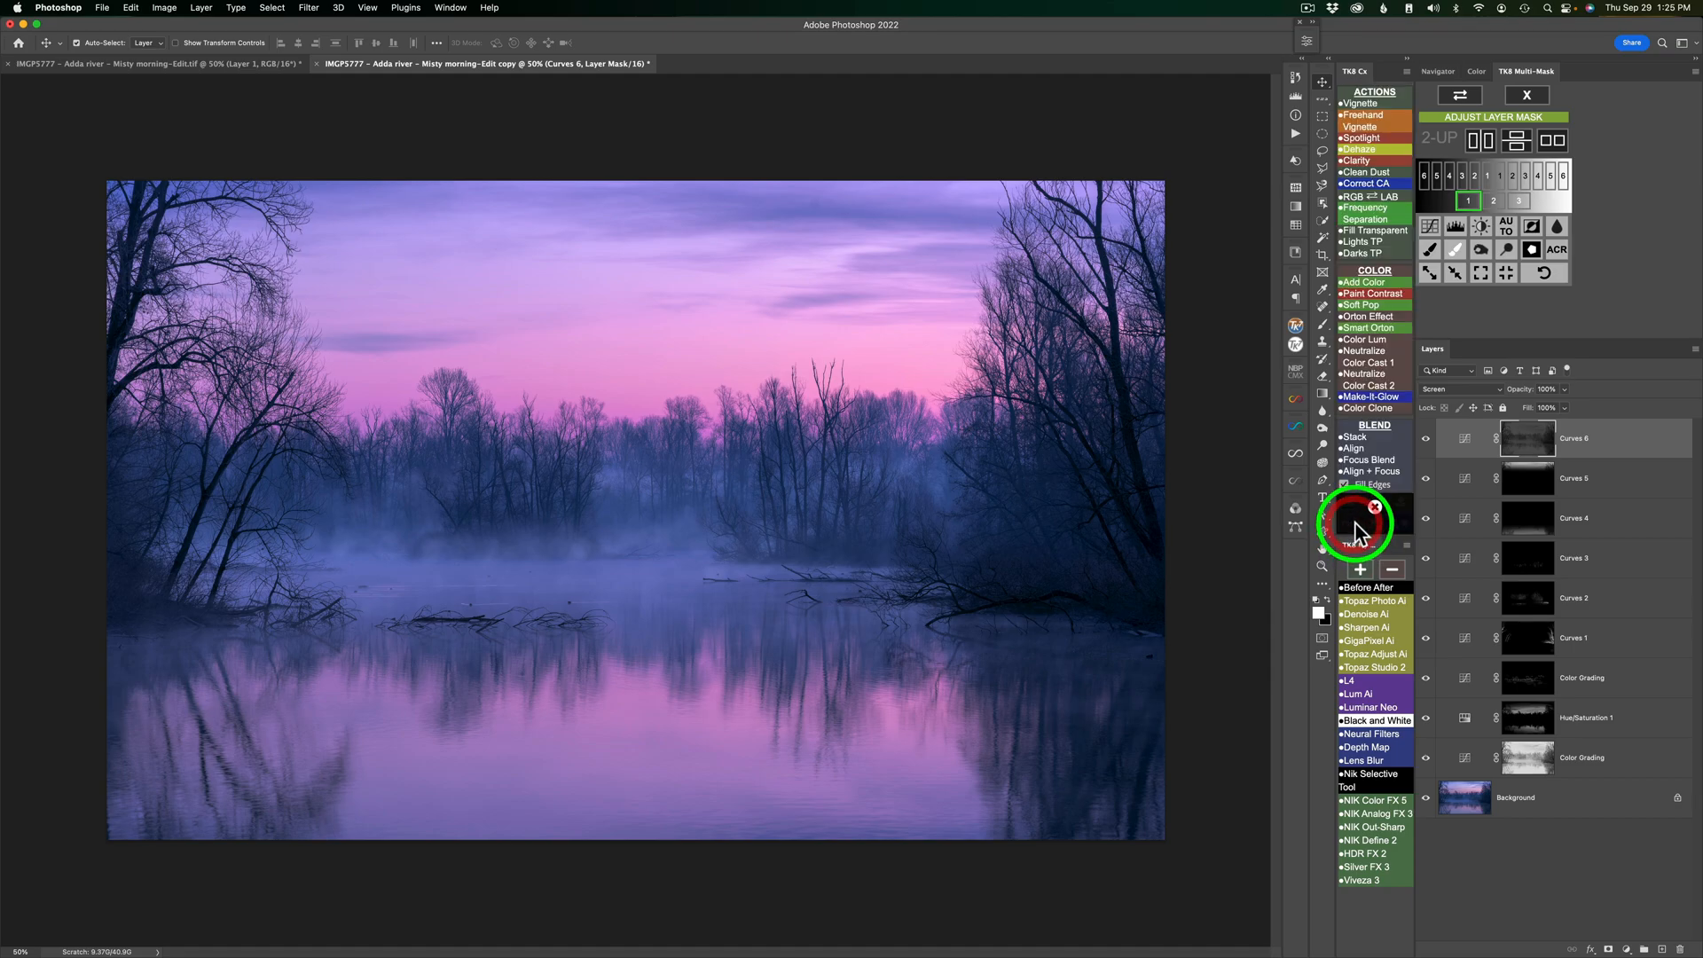
pyautogui.click(1363, 305)
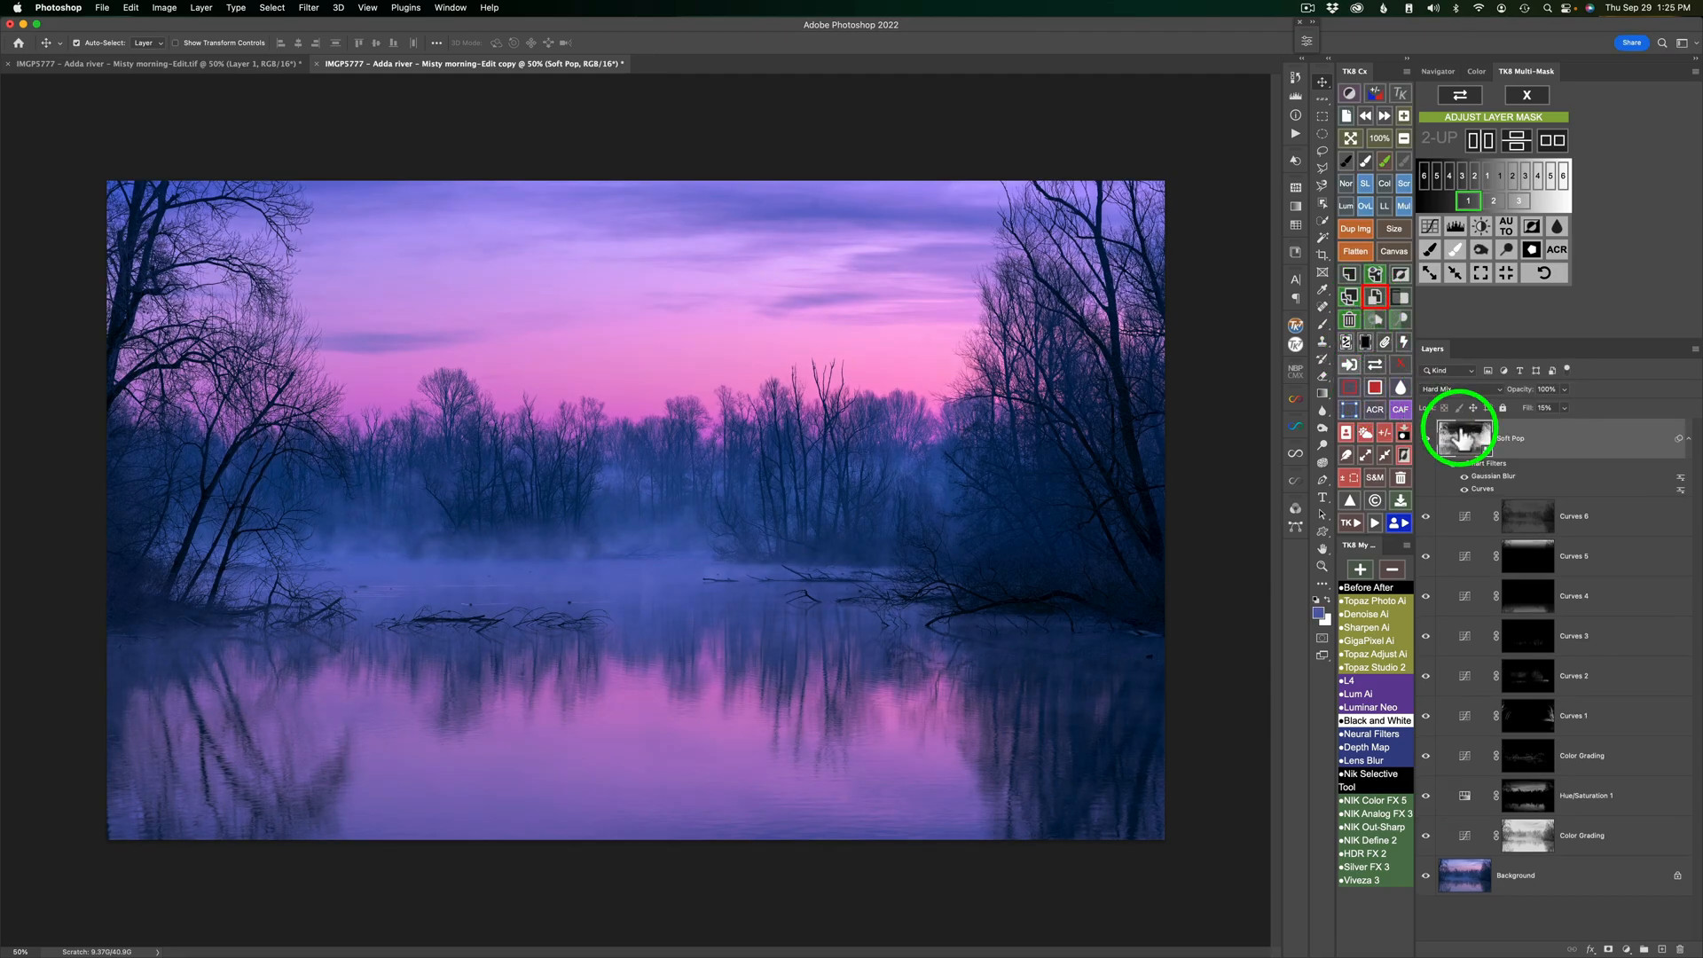
pyautogui.moveTo(1526, 389); pyautogui.dragTo(1291, 384)
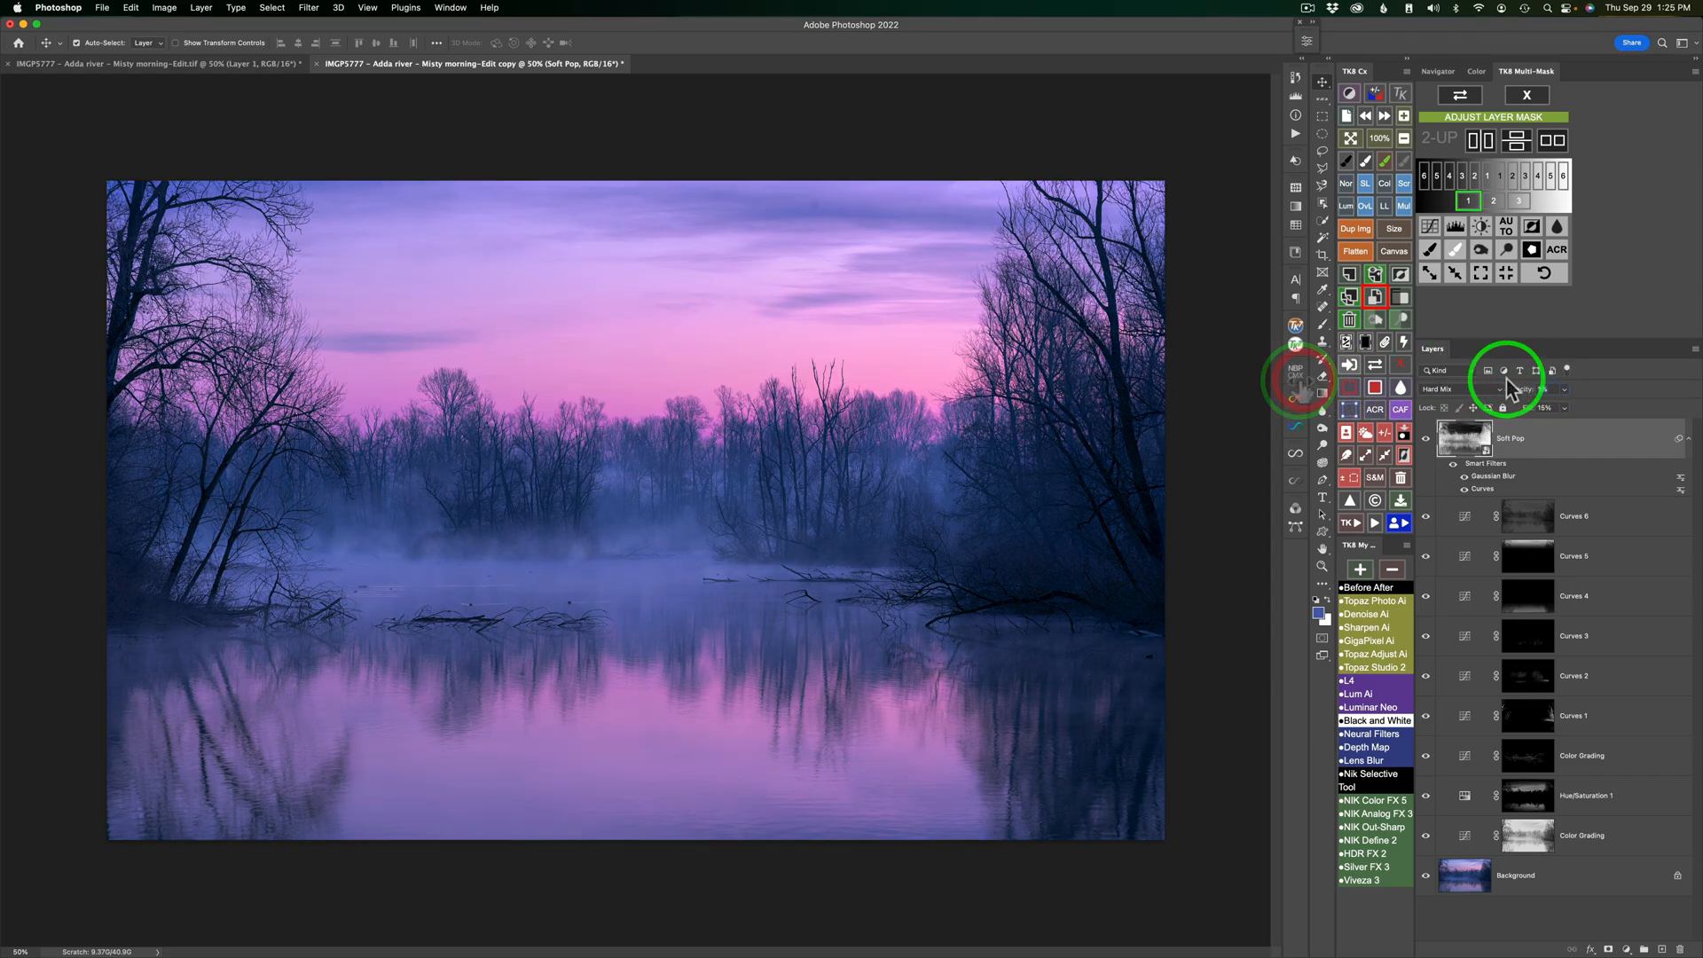
pyautogui.moveTo(1520, 400); pyautogui.dragTo(1556, 400)
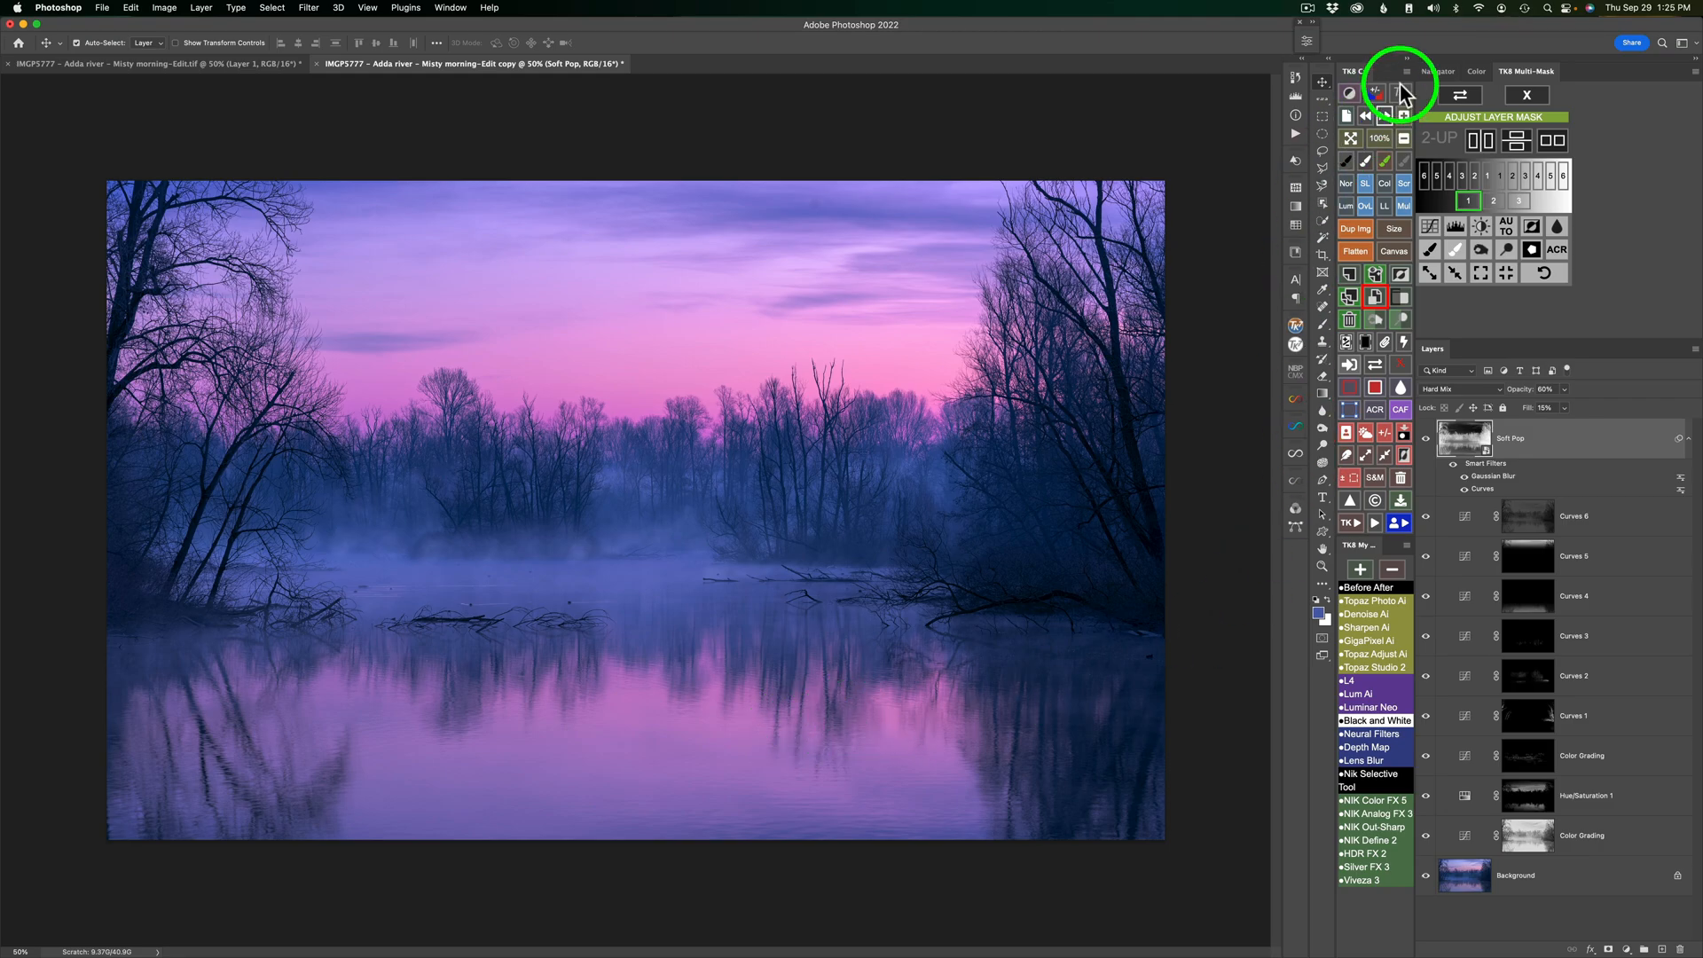
# - Examine the water reflections at 100% zoom with and without the Soft Pop layer, and return to the whole image
pyautogui.click(1404, 115)
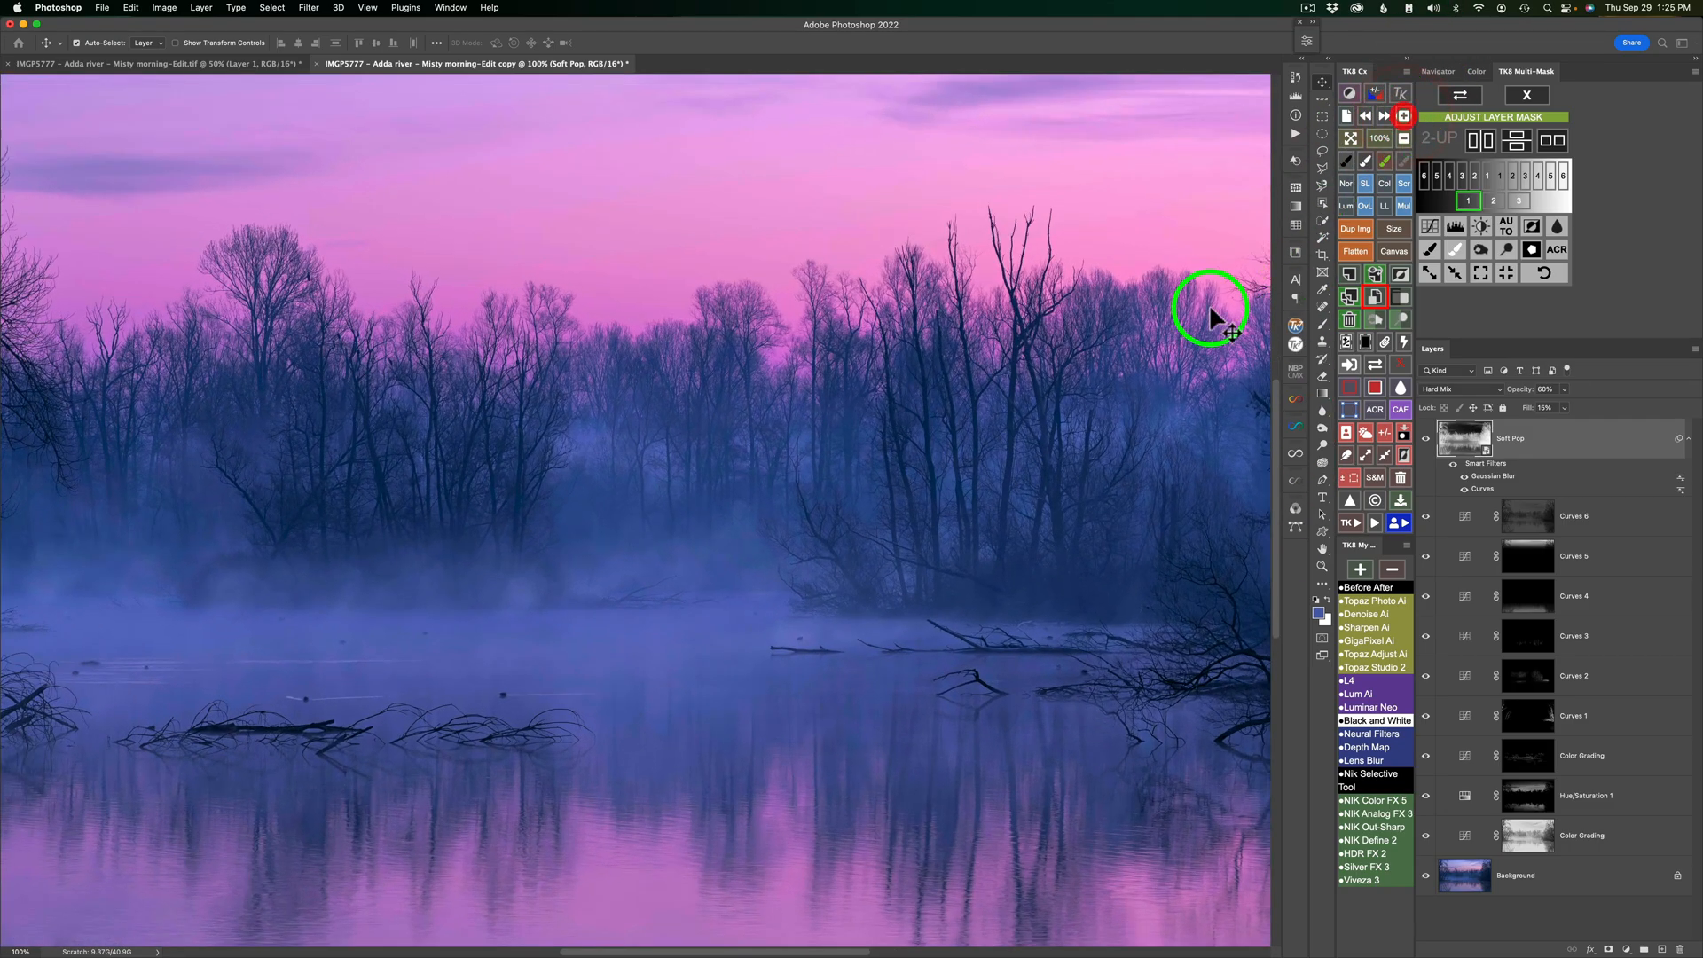
pyautogui.scroll(-10, 939, 648)
pyautogui.hscroll(2, 892, 631)
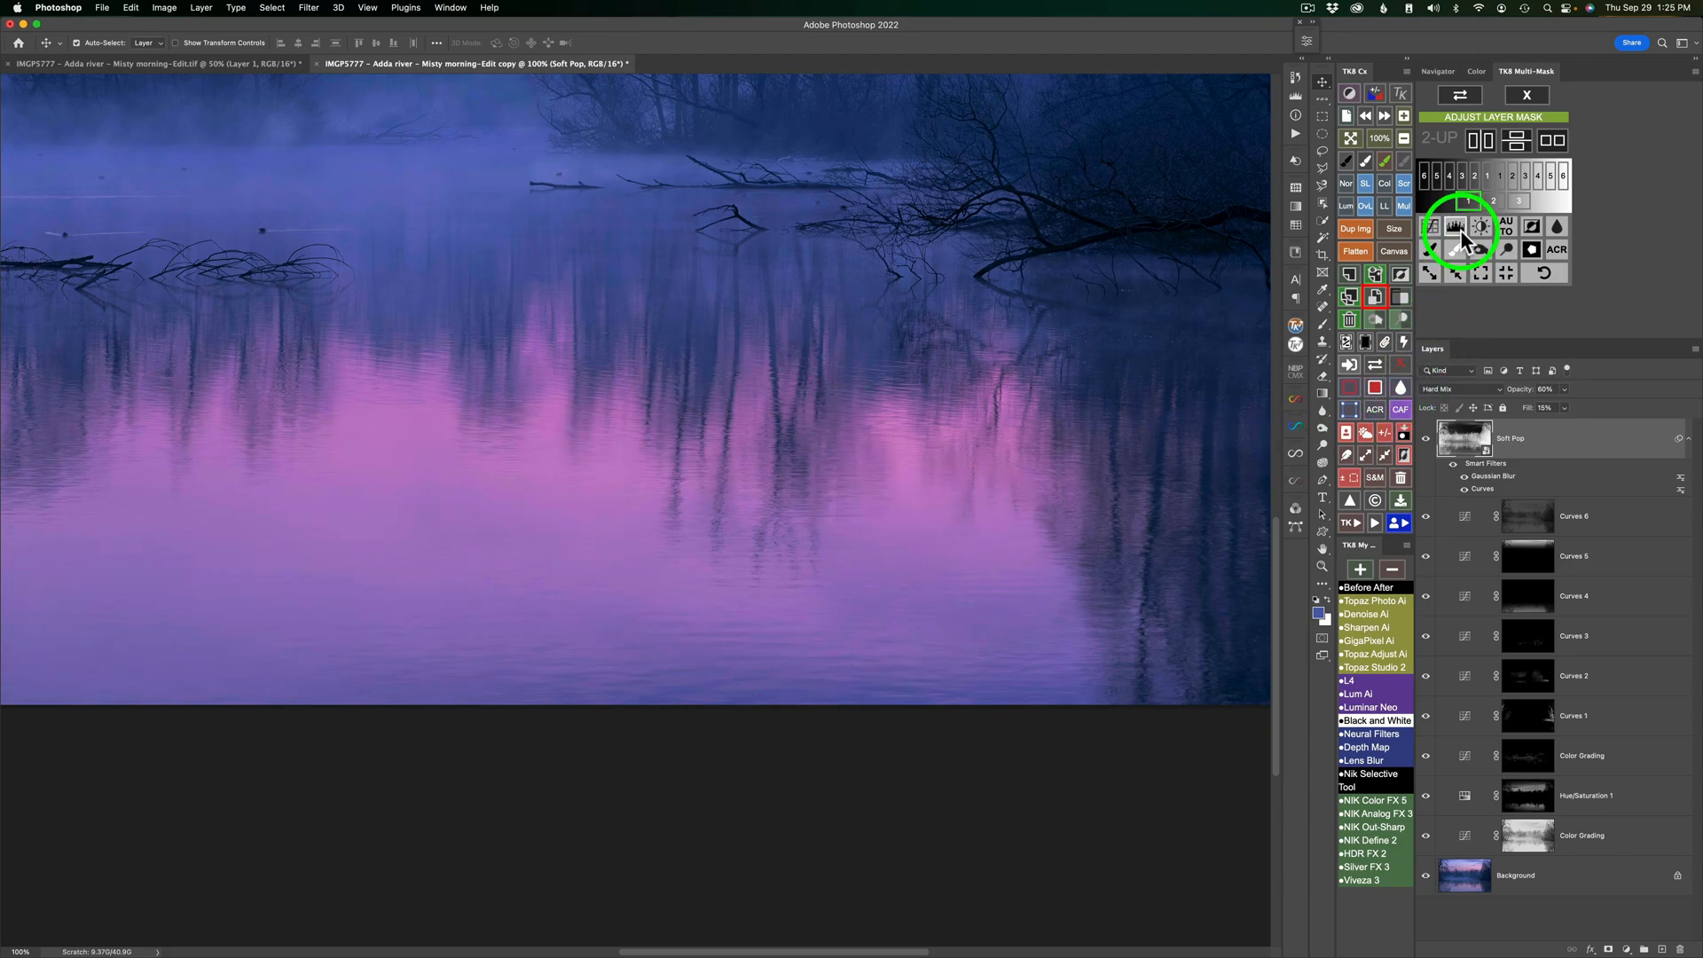
pyautogui.click(1427, 441)
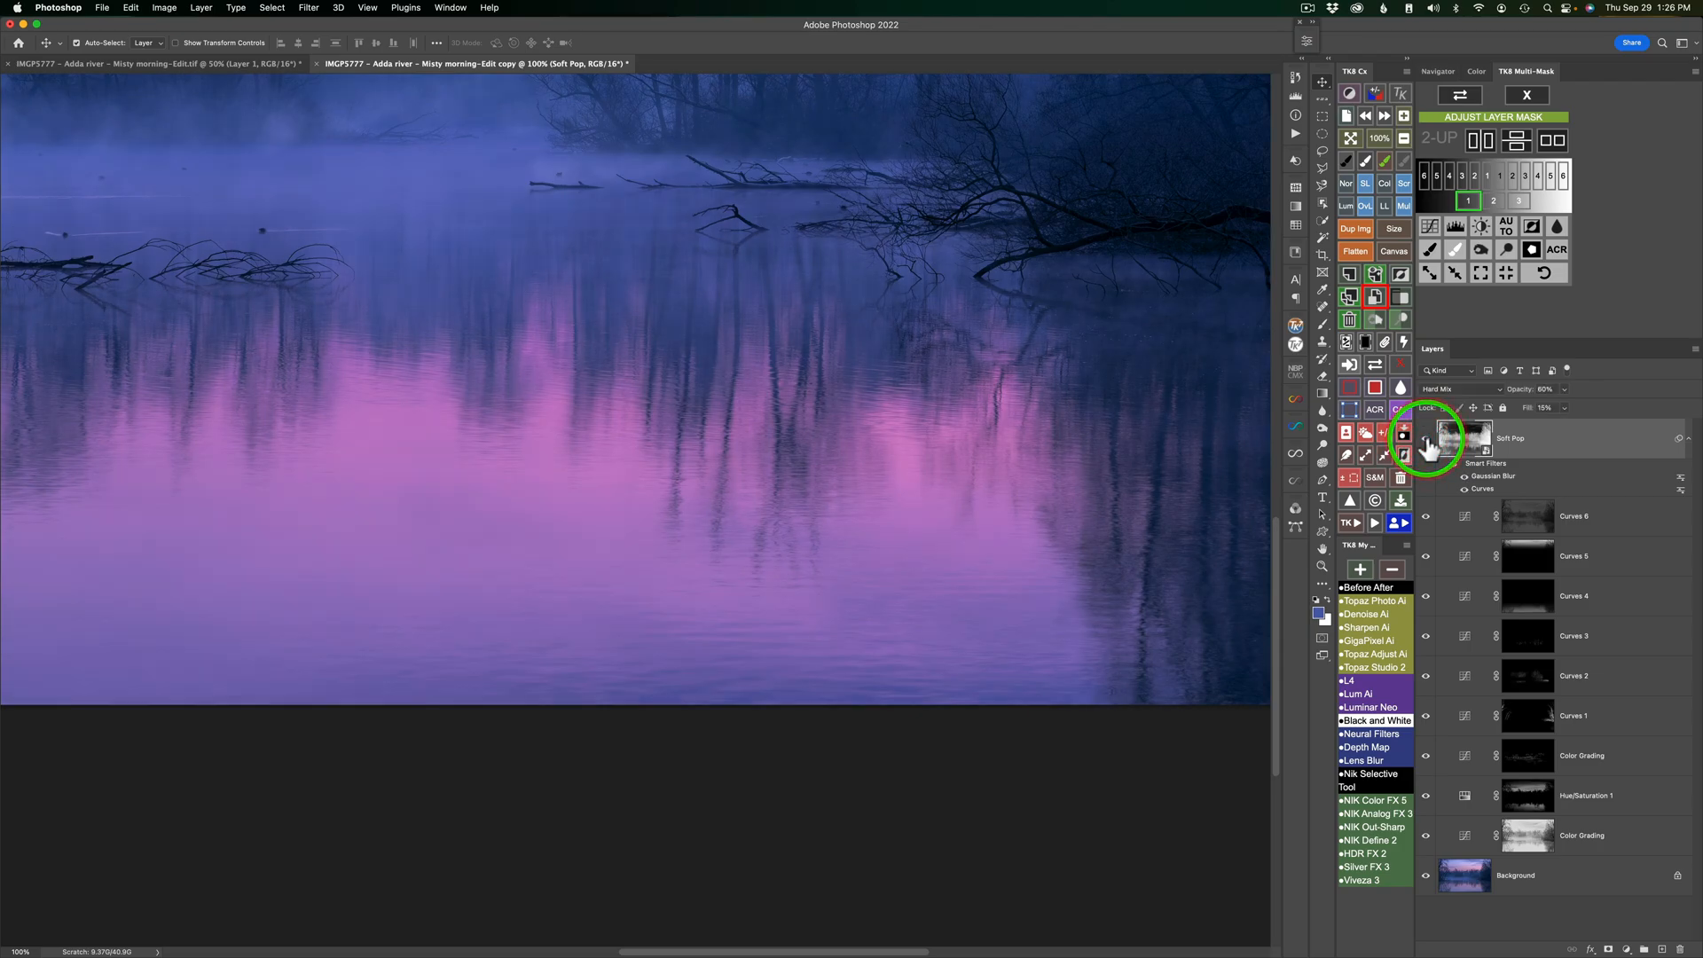
pyautogui.click(1351, 138)
pyautogui.click(1403, 140)
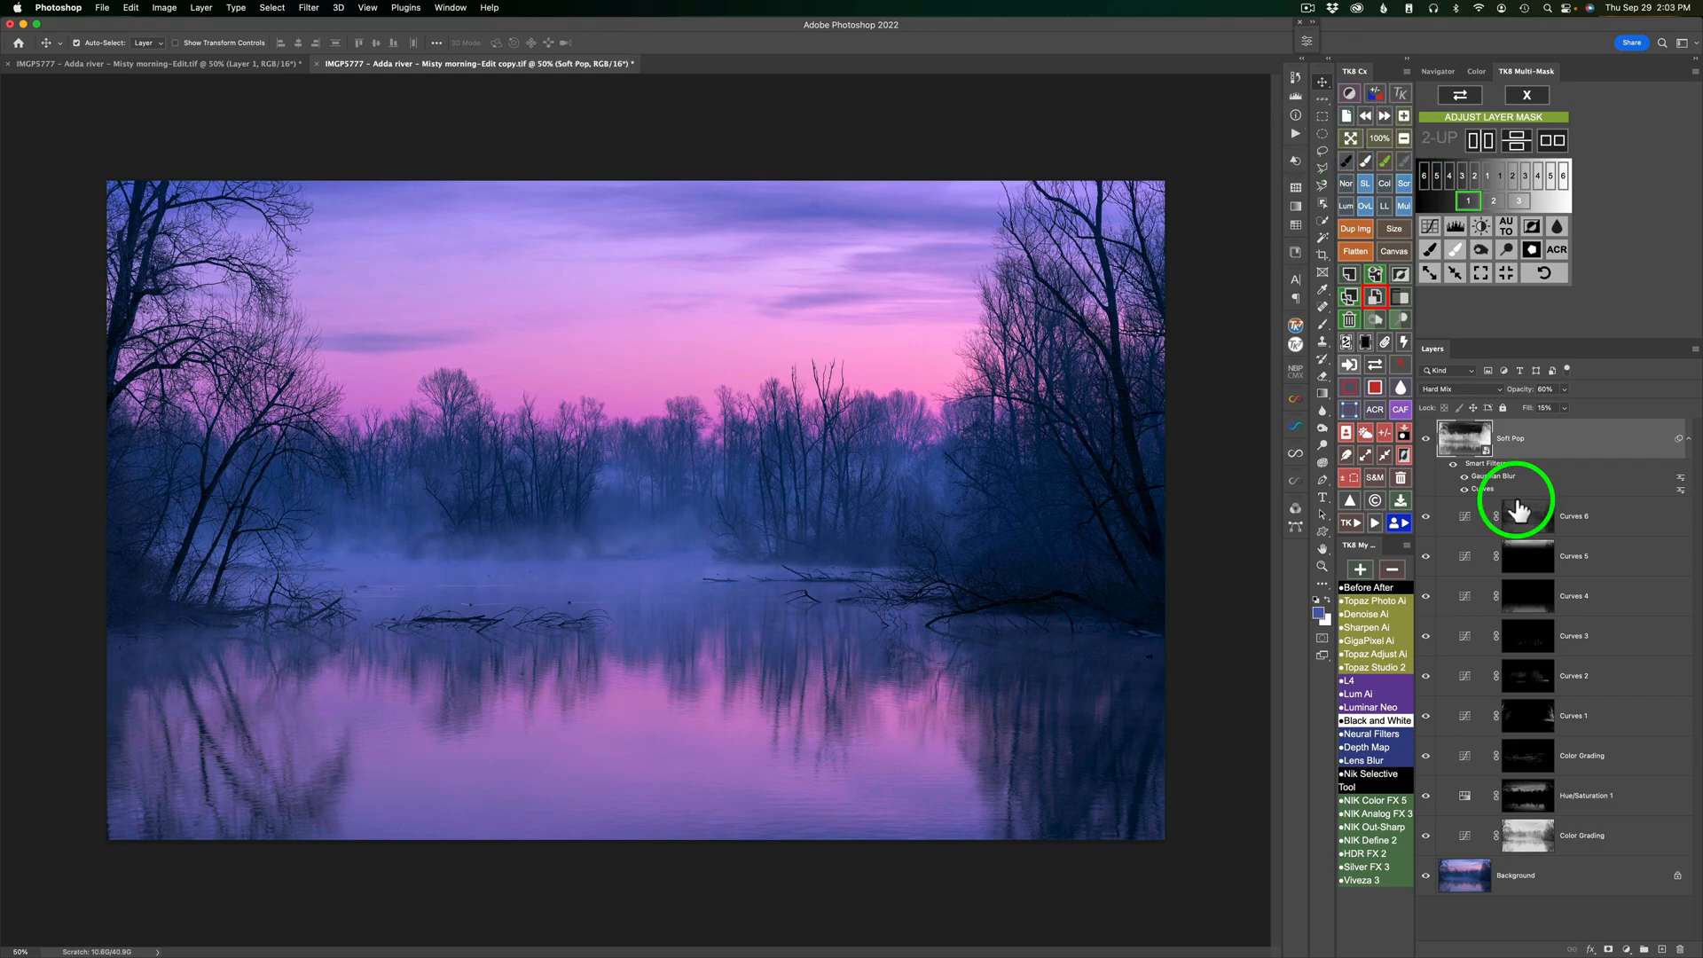
# - Leave the layer mask adjustment mode and add a Soft Light burn layer and an Overlay dodge layer above Soft Pop
pyautogui.click(1542, 88)
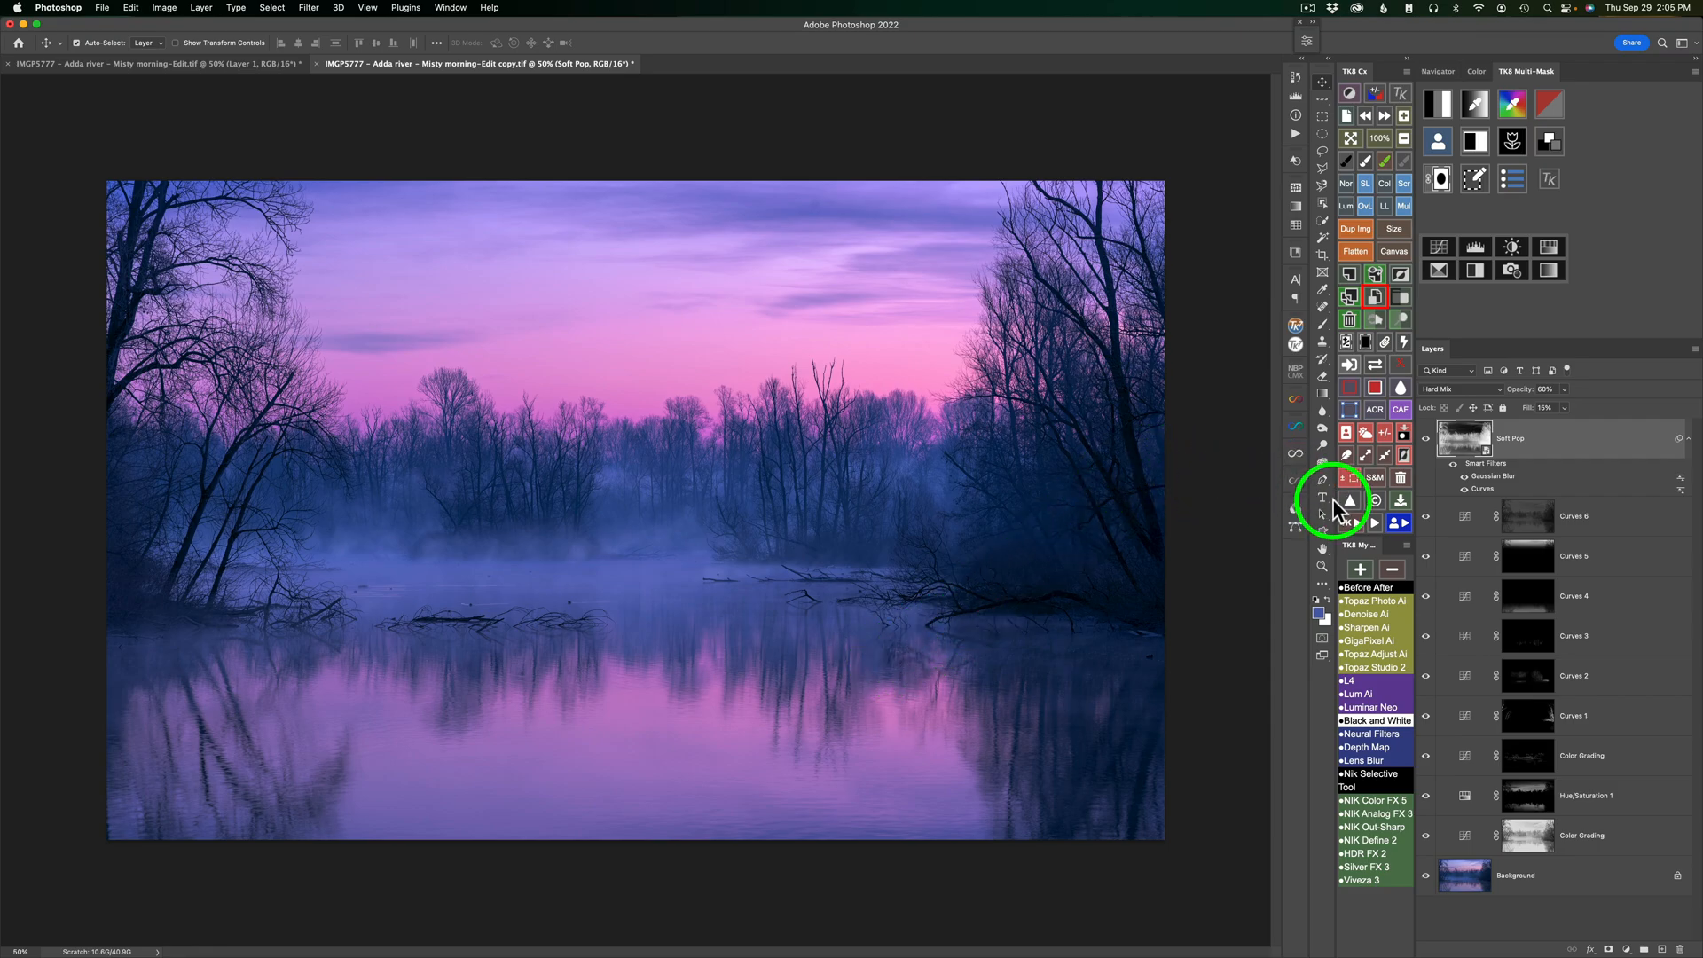
pyautogui.click(1372, 319)
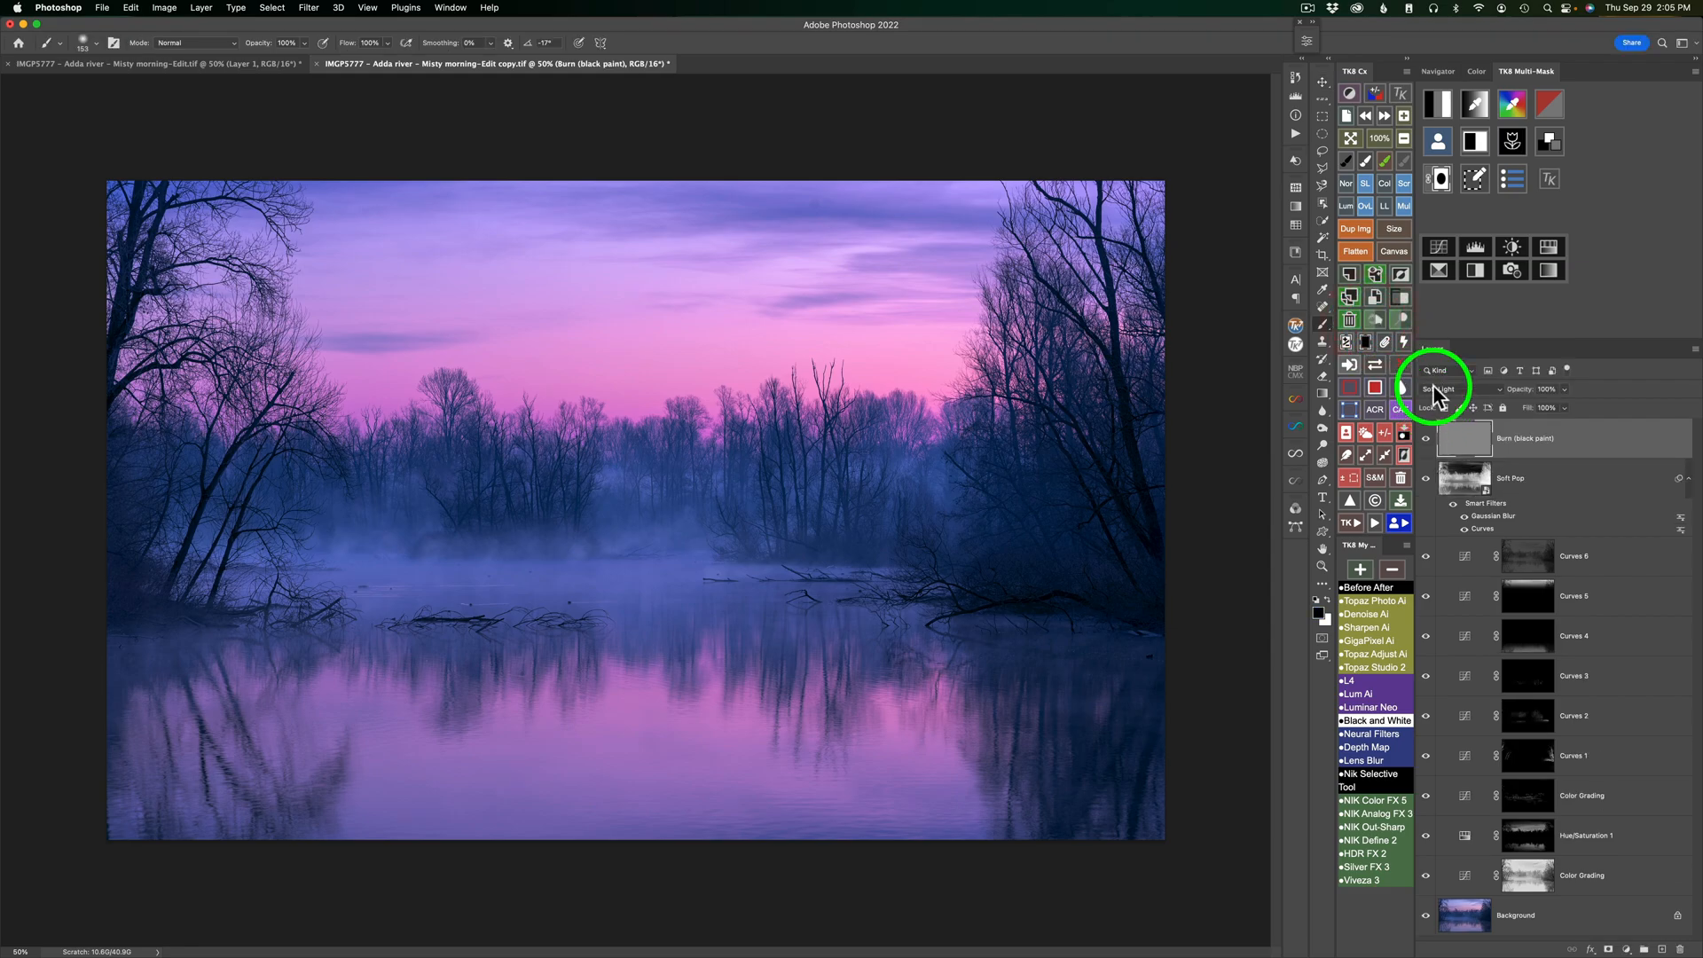
pyautogui.click(1398, 319)
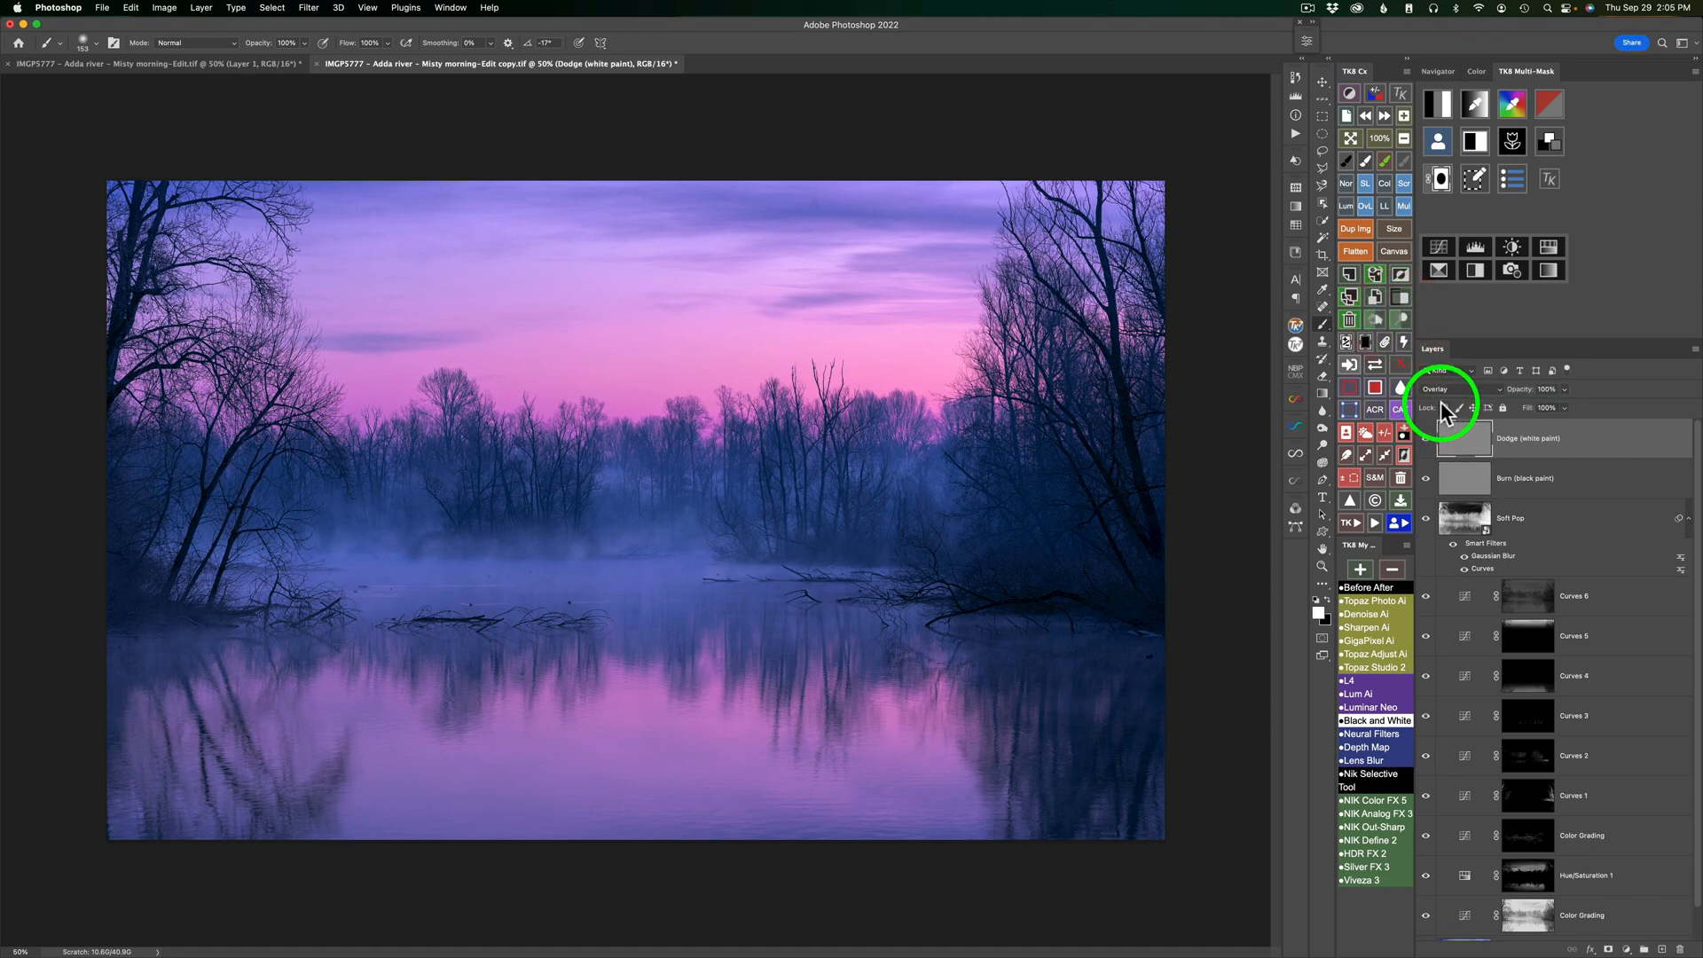
pyautogui.moveTo(1449, 449); pyautogui.dragTo(1467, 454)
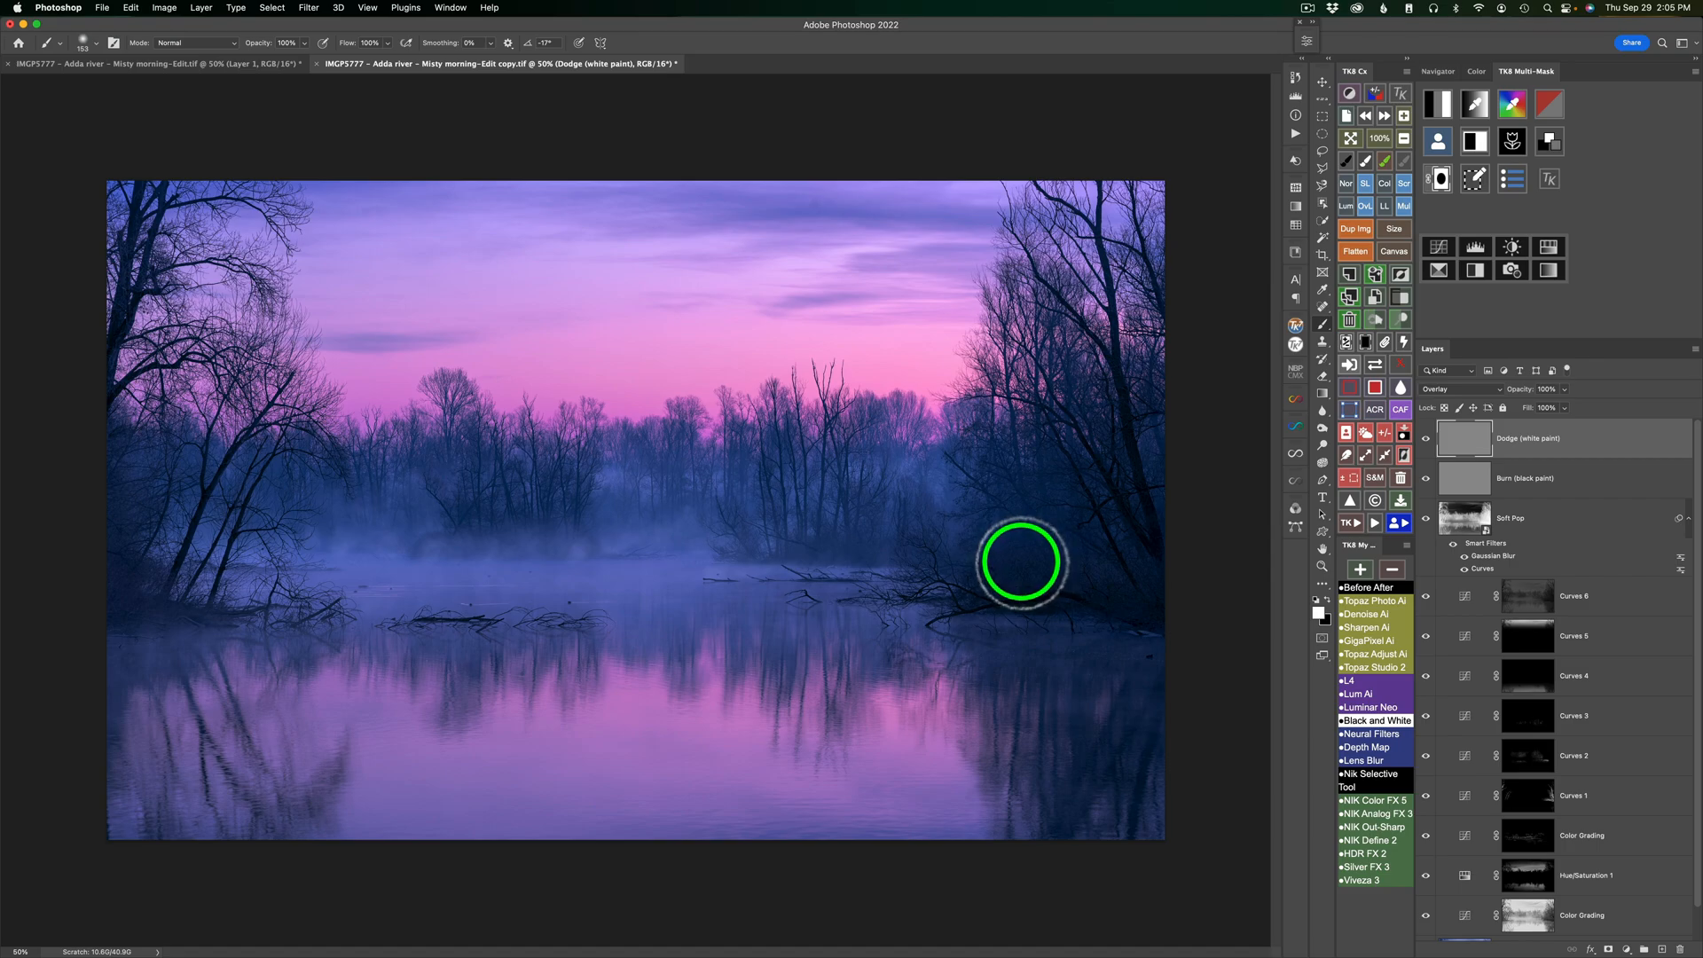
# - Paint white on the dodge layer over the mist among the distant trees, using 20% and 10% brush opacity
pyautogui.press('2')
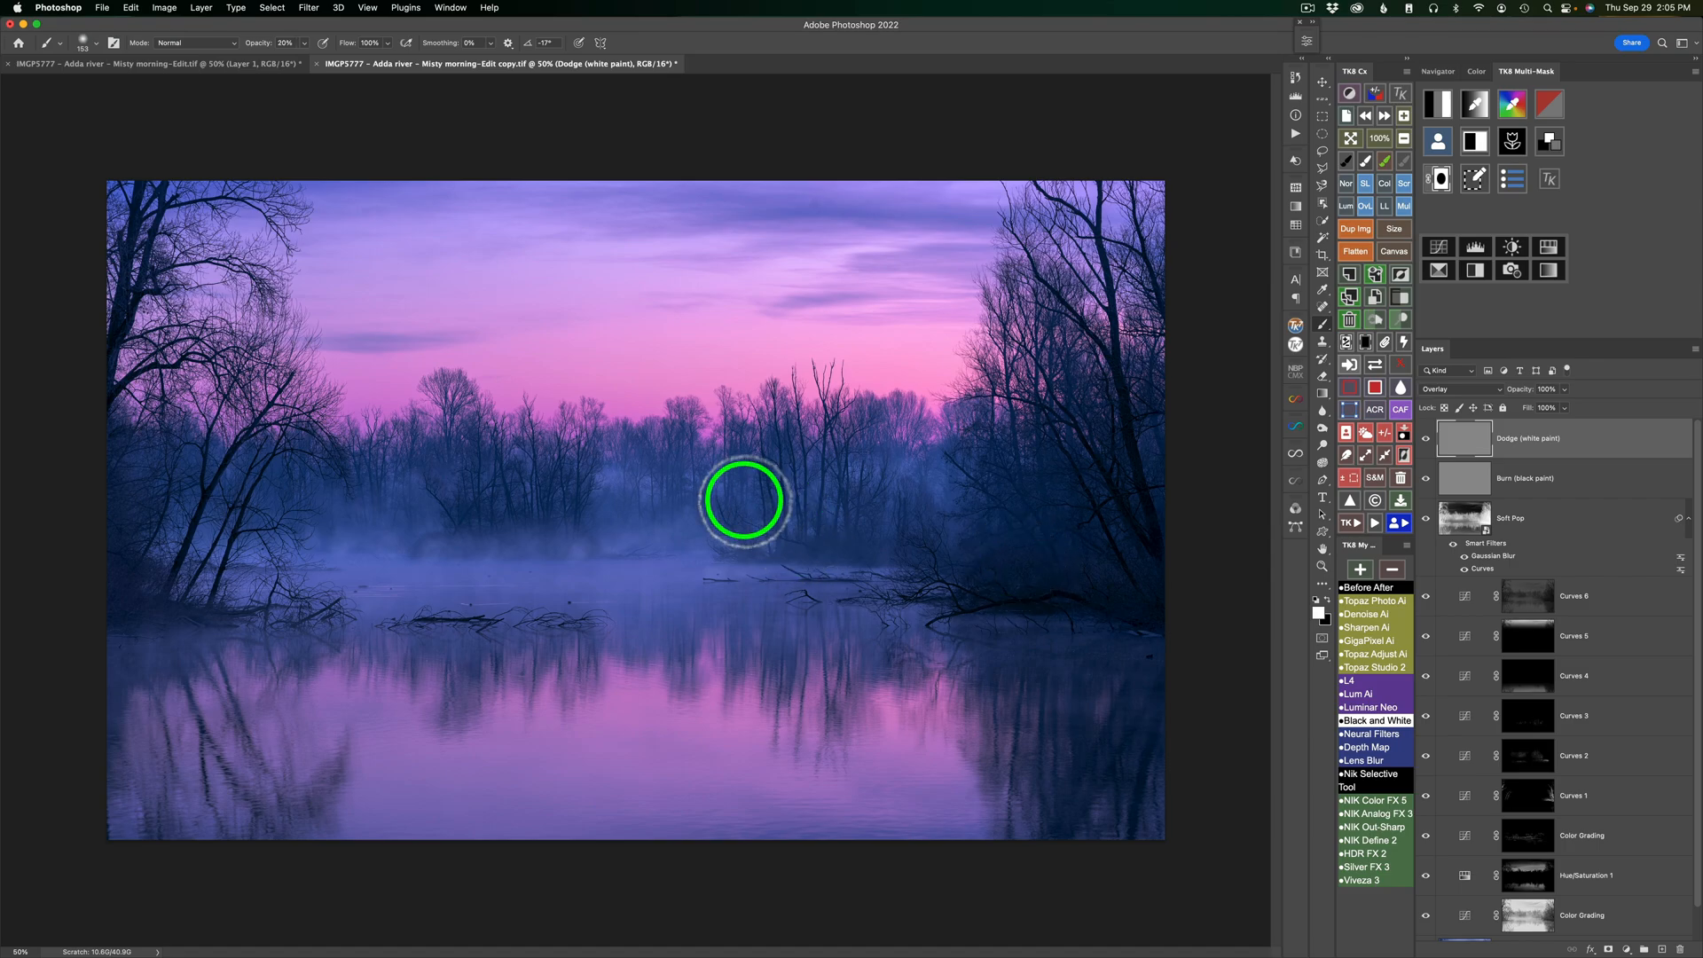
pyautogui.moveTo(625, 484); pyautogui.dragTo(628, 533)
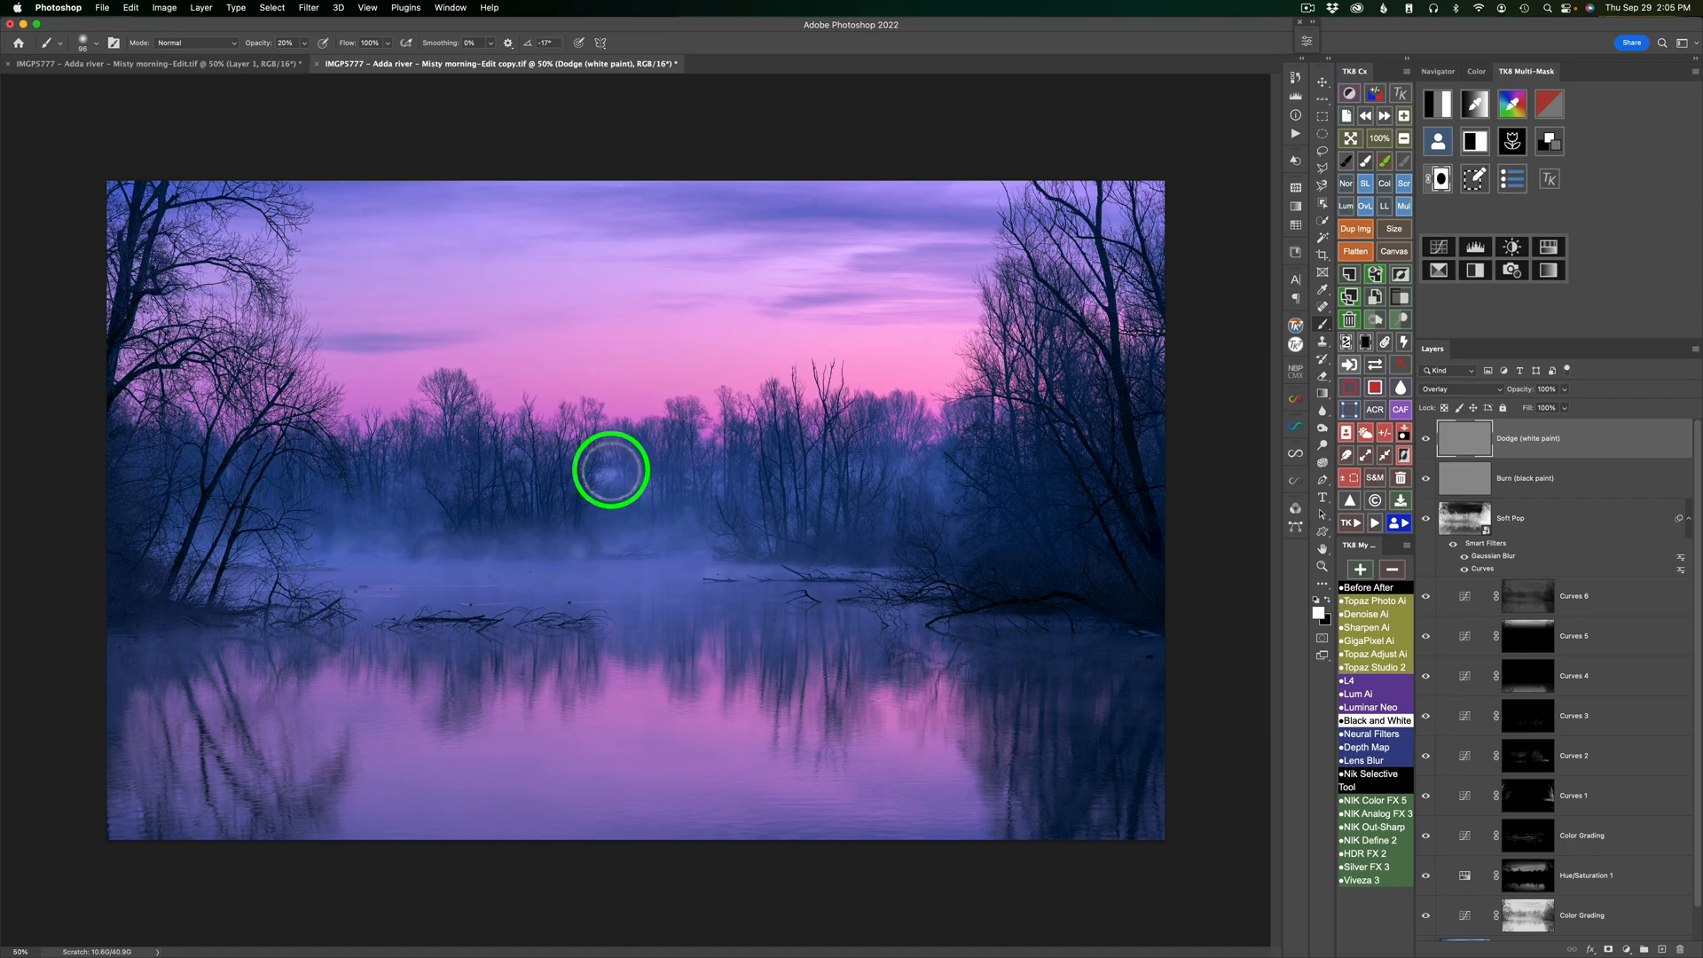
pyautogui.moveTo(618, 474)
pyautogui.mouseDown()
pyautogui.moveTo(655, 512)
pyautogui.moveTo(668, 482)
pyautogui.moveTo(646, 478)
pyautogui.moveTo(685, 500)
pyautogui.moveTo(706, 472)
pyautogui.moveTo(688, 474)
pyautogui.moveTo(723, 472)
pyautogui.moveTo(686, 512)
pyautogui.mouseUp()
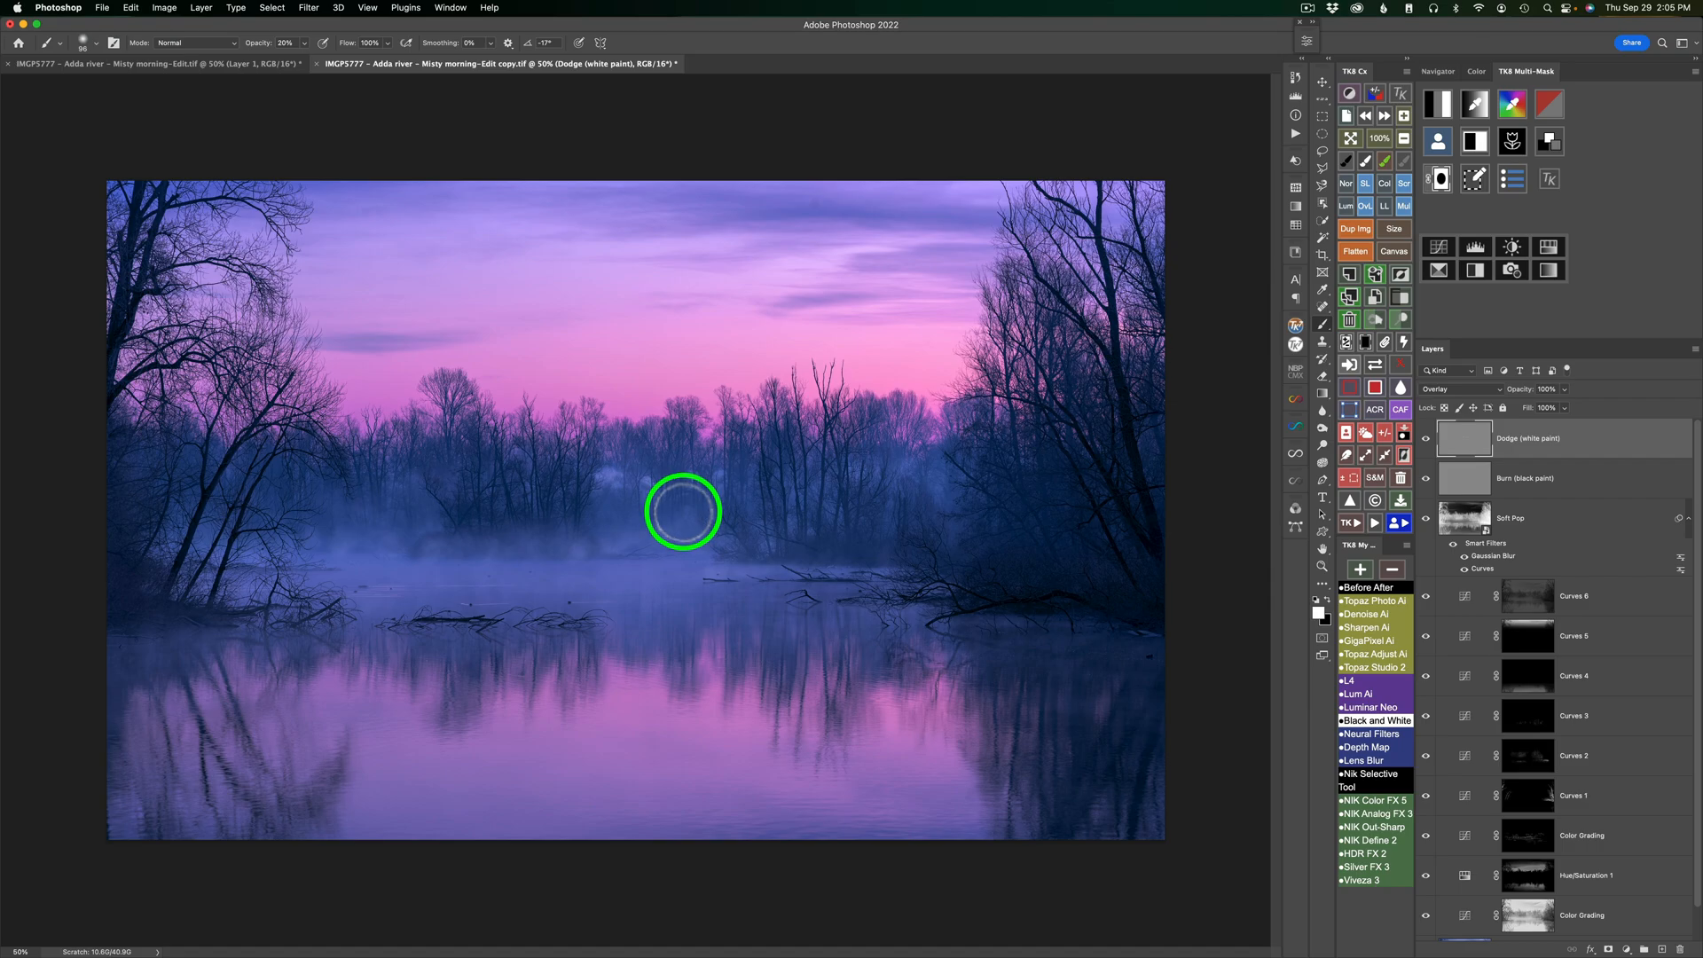
pyautogui.press('1')
pyautogui.moveTo(790, 498)
pyautogui.mouseDown()
pyautogui.moveTo(859, 464)
pyautogui.moveTo(917, 479)
pyautogui.moveTo(912, 460)
pyautogui.mouseUp()
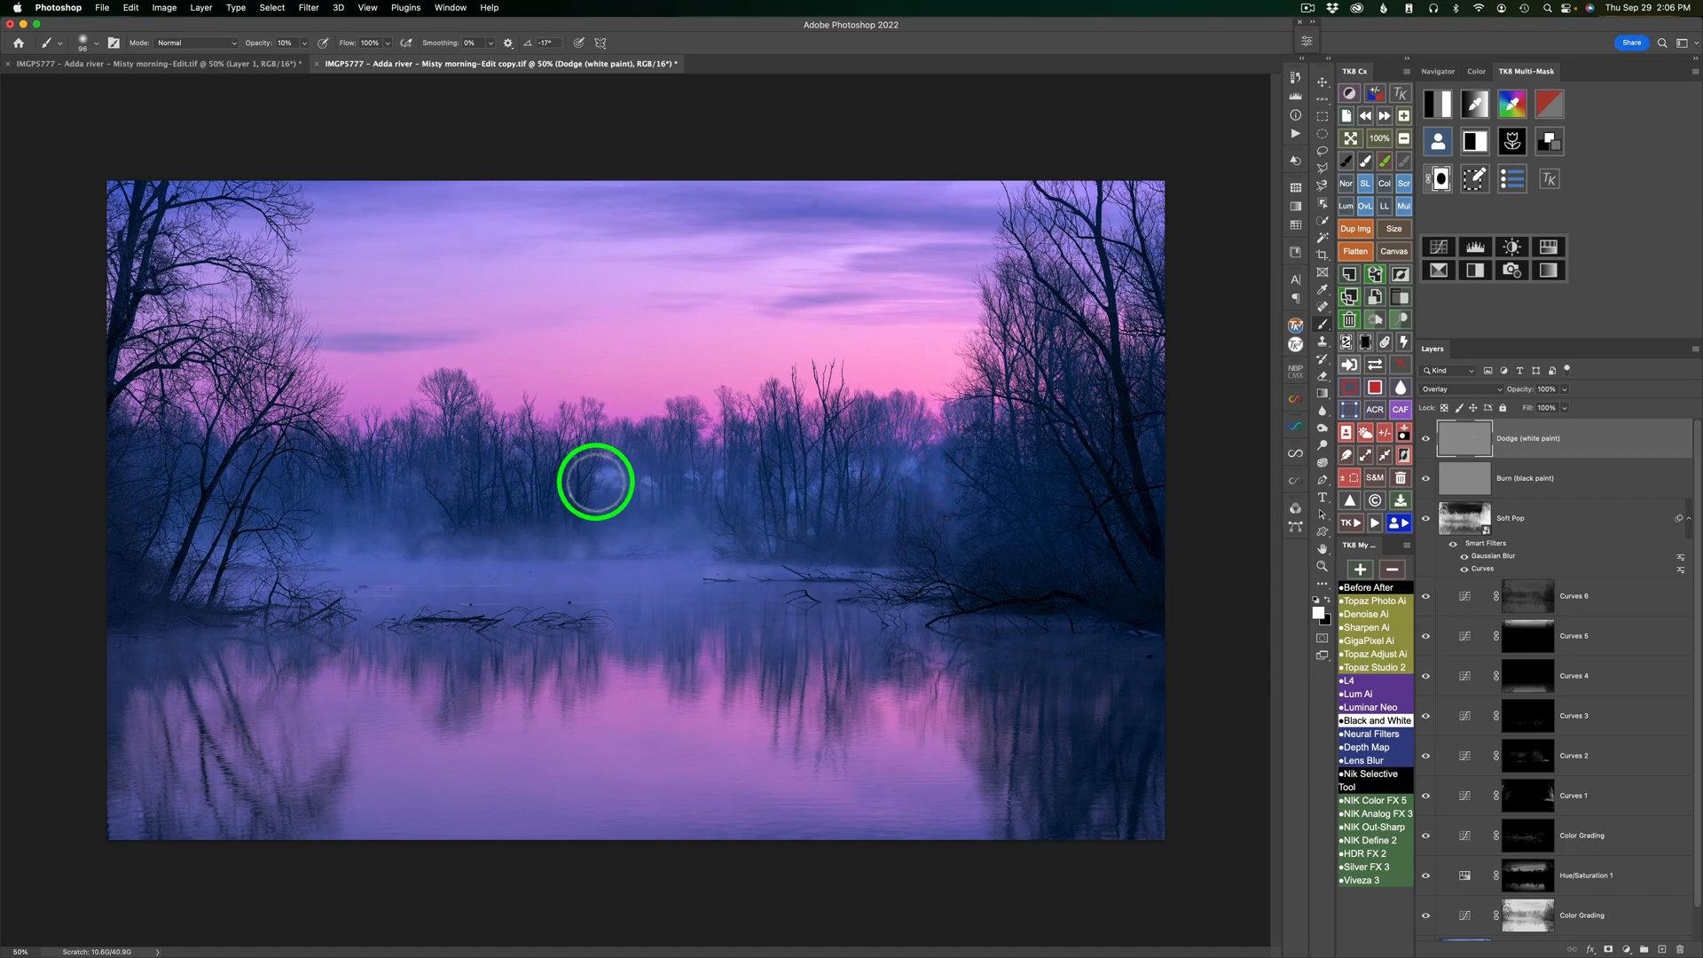
pyautogui.moveTo(595, 486)
pyautogui.mouseDown()
pyautogui.moveTo(636, 473)
pyautogui.moveTo(595, 498)
pyautogui.moveTo(616, 467)
pyautogui.moveTo(609, 519)
pyautogui.moveTo(712, 556)
pyautogui.moveTo(687, 508)
pyautogui.moveTo(697, 526)
pyautogui.moveTo(680, 527)
pyautogui.moveTo(711, 543)
pyautogui.moveTo(698, 549)
pyautogui.moveTo(739, 548)
pyautogui.moveTo(606, 544)
pyautogui.moveTo(776, 541)
pyautogui.mouseUp()
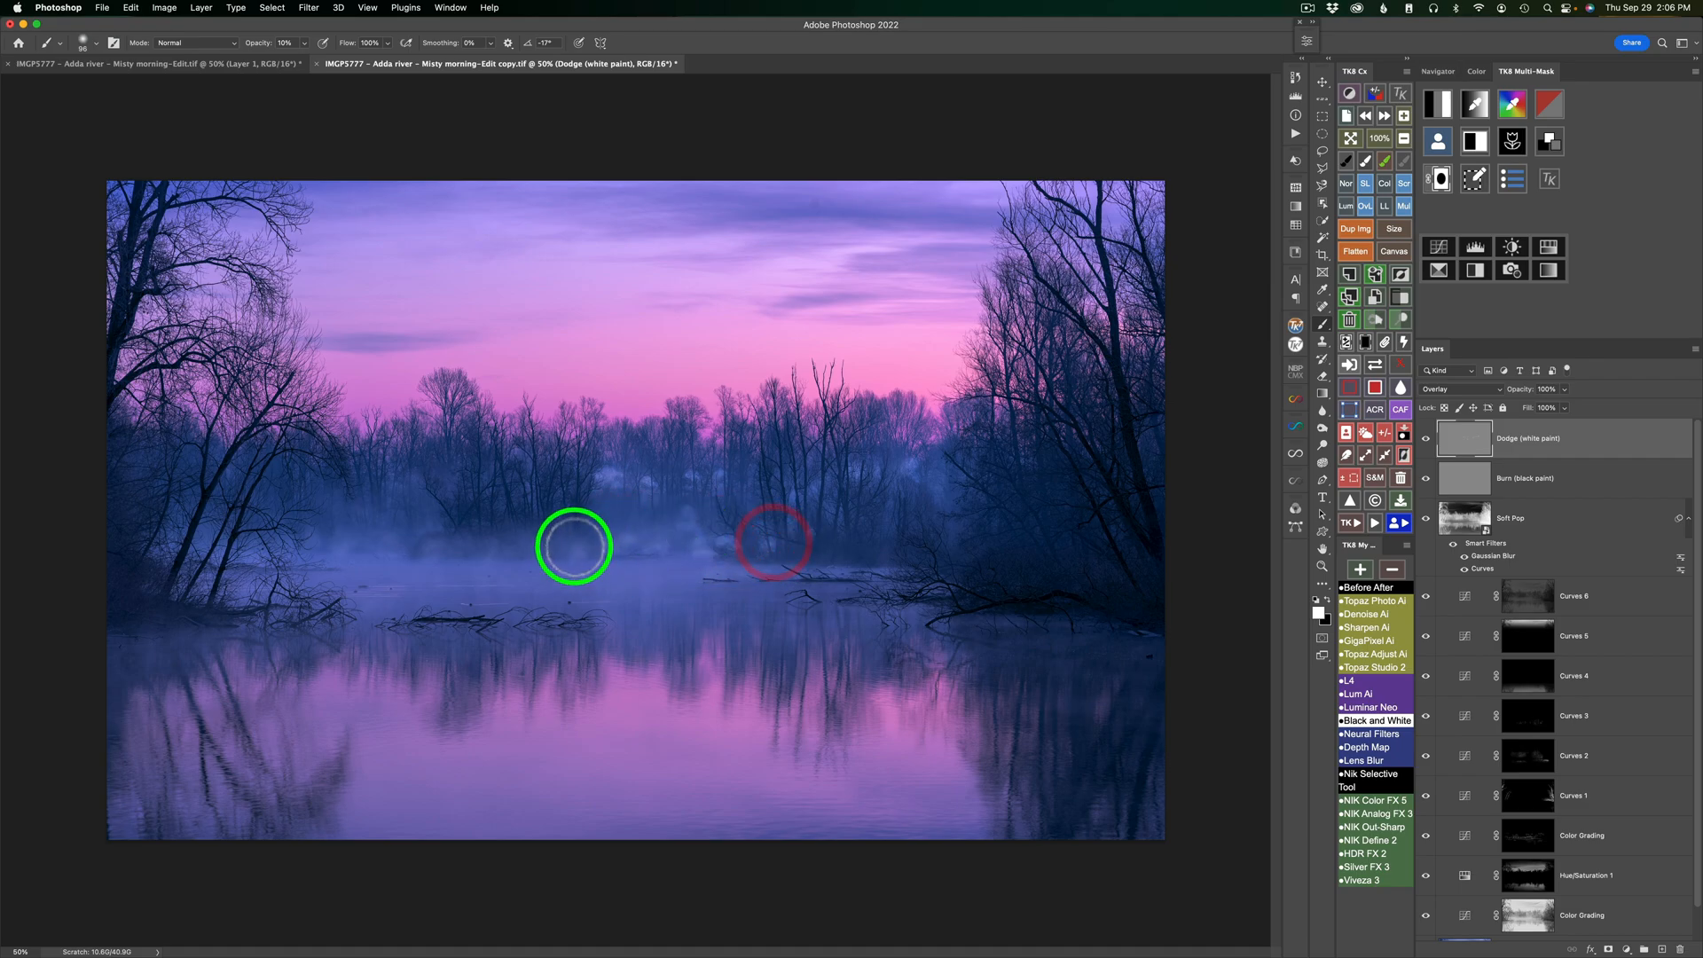
# - Dodge the mist along the waterline, the water around the floating branches, and the lighter parts of the reflections
pyautogui.moveTo(572, 553)
pyautogui.mouseDown()
pyautogui.moveTo(379, 554)
pyautogui.moveTo(422, 487)
pyautogui.moveTo(389, 484)
pyautogui.moveTo(343, 553)
pyautogui.moveTo(397, 535)
pyautogui.moveTo(307, 529)
pyautogui.moveTo(258, 558)
pyautogui.moveTo(204, 543)
pyautogui.moveTo(212, 456)
pyautogui.moveTo(227, 466)
pyautogui.moveTo(178, 530)
pyautogui.moveTo(209, 535)
pyautogui.moveTo(201, 564)
pyautogui.moveTo(221, 570)
pyautogui.moveTo(406, 578)
pyautogui.moveTo(409, 555)
pyautogui.moveTo(547, 572)
pyautogui.moveTo(589, 515)
pyautogui.moveTo(590, 555)
pyautogui.moveTo(632, 557)
pyautogui.moveTo(517, 544)
pyautogui.moveTo(549, 526)
pyautogui.moveTo(482, 522)
pyautogui.moveTo(514, 494)
pyautogui.moveTo(727, 561)
pyautogui.moveTo(880, 570)
pyautogui.moveTo(937, 487)
pyautogui.moveTo(912, 609)
pyautogui.moveTo(950, 626)
pyautogui.moveTo(1026, 615)
pyautogui.moveTo(860, 613)
pyautogui.moveTo(946, 684)
pyautogui.moveTo(973, 753)
pyautogui.moveTo(1109, 684)
pyautogui.moveTo(1098, 812)
pyautogui.mouseUp()
pyautogui.moveTo(881, 709)
pyautogui.mouseDown()
pyautogui.moveTo(762, 689)
pyautogui.moveTo(812, 719)
pyautogui.mouseUp()
pyautogui.moveTo(814, 677)
pyautogui.mouseDown()
pyautogui.moveTo(730, 645)
pyautogui.moveTo(684, 662)
pyautogui.mouseUp()
pyautogui.moveTo(608, 585)
pyautogui.mouseDown()
pyautogui.moveTo(650, 586)
pyautogui.moveTo(530, 579)
pyautogui.mouseUp()
pyautogui.moveTo(387, 587); pyautogui.dragTo(421, 588)
pyautogui.moveTo(439, 588); pyautogui.dragTo(508, 587)
pyautogui.moveTo(455, 605); pyautogui.dragTo(481, 616)
pyautogui.moveTo(563, 605); pyautogui.dragTo(618, 605)
pyautogui.moveTo(611, 602); pyautogui.dragTo(594, 602)
pyautogui.moveTo(850, 589)
pyautogui.mouseDown()
pyautogui.moveTo(805, 609)
pyautogui.moveTo(760, 739)
pyautogui.mouseUp()
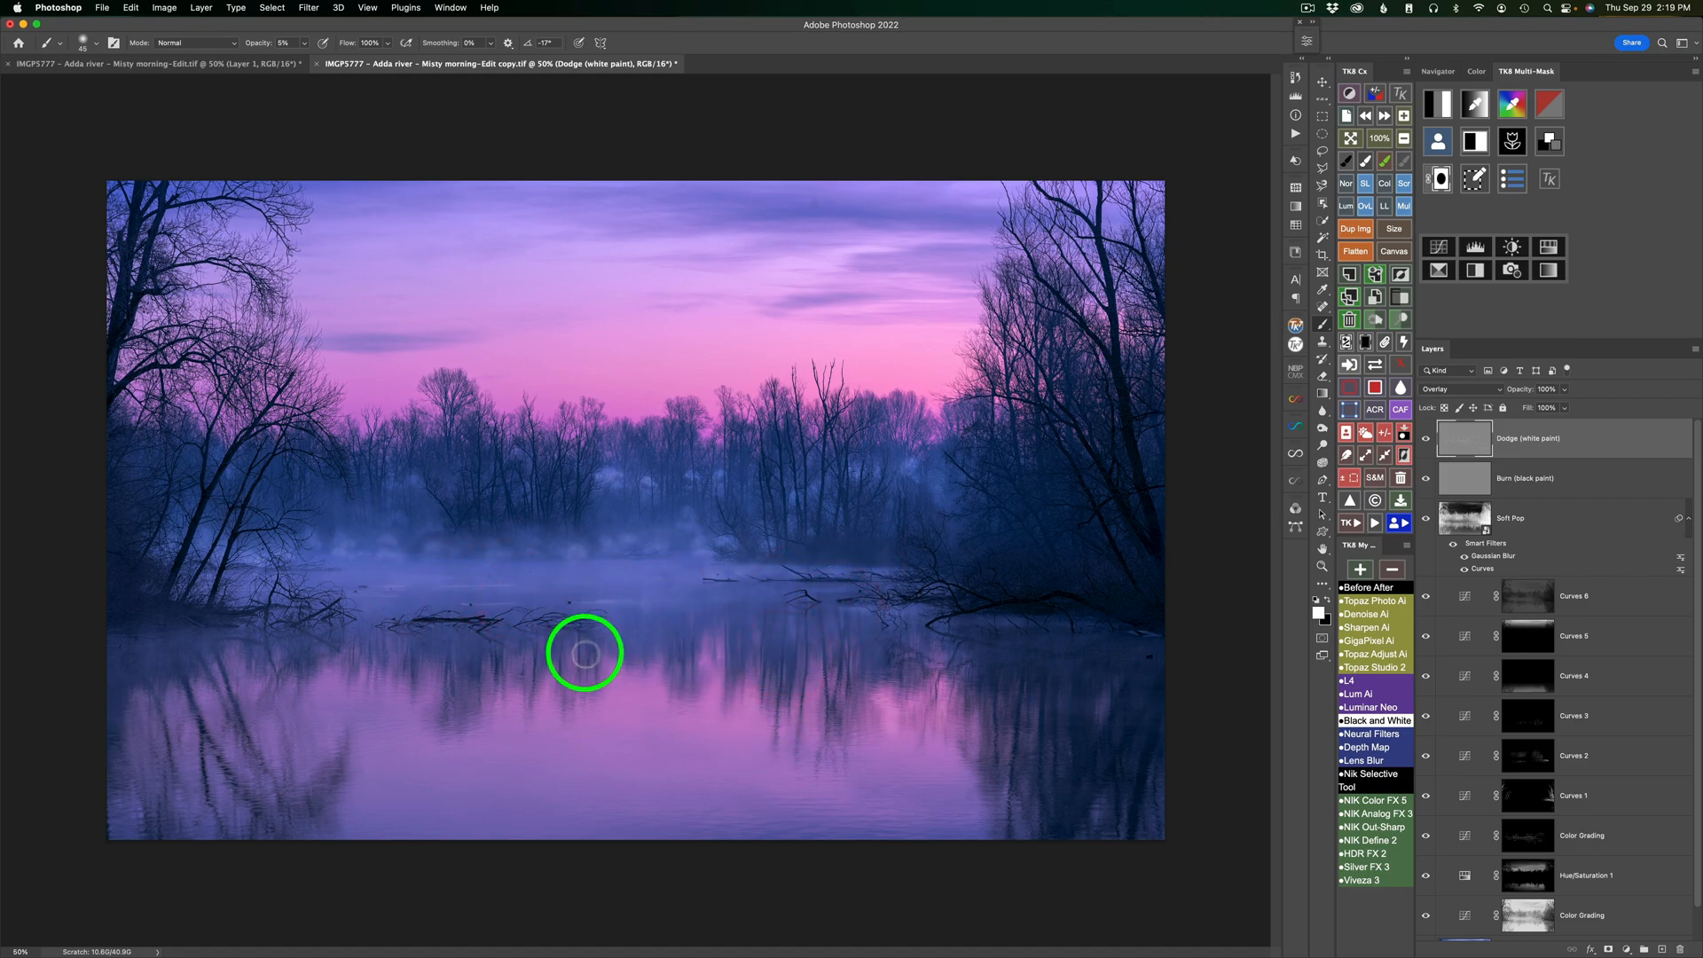
# - Dodge the bright sky areas, the water reflections, and the mist along the far bank with 5% brush opacity
pyautogui.moveTo(981, 236)
pyautogui.mouseDown()
pyautogui.moveTo(922, 240)
pyautogui.moveTo(996, 190)
pyautogui.mouseUp()
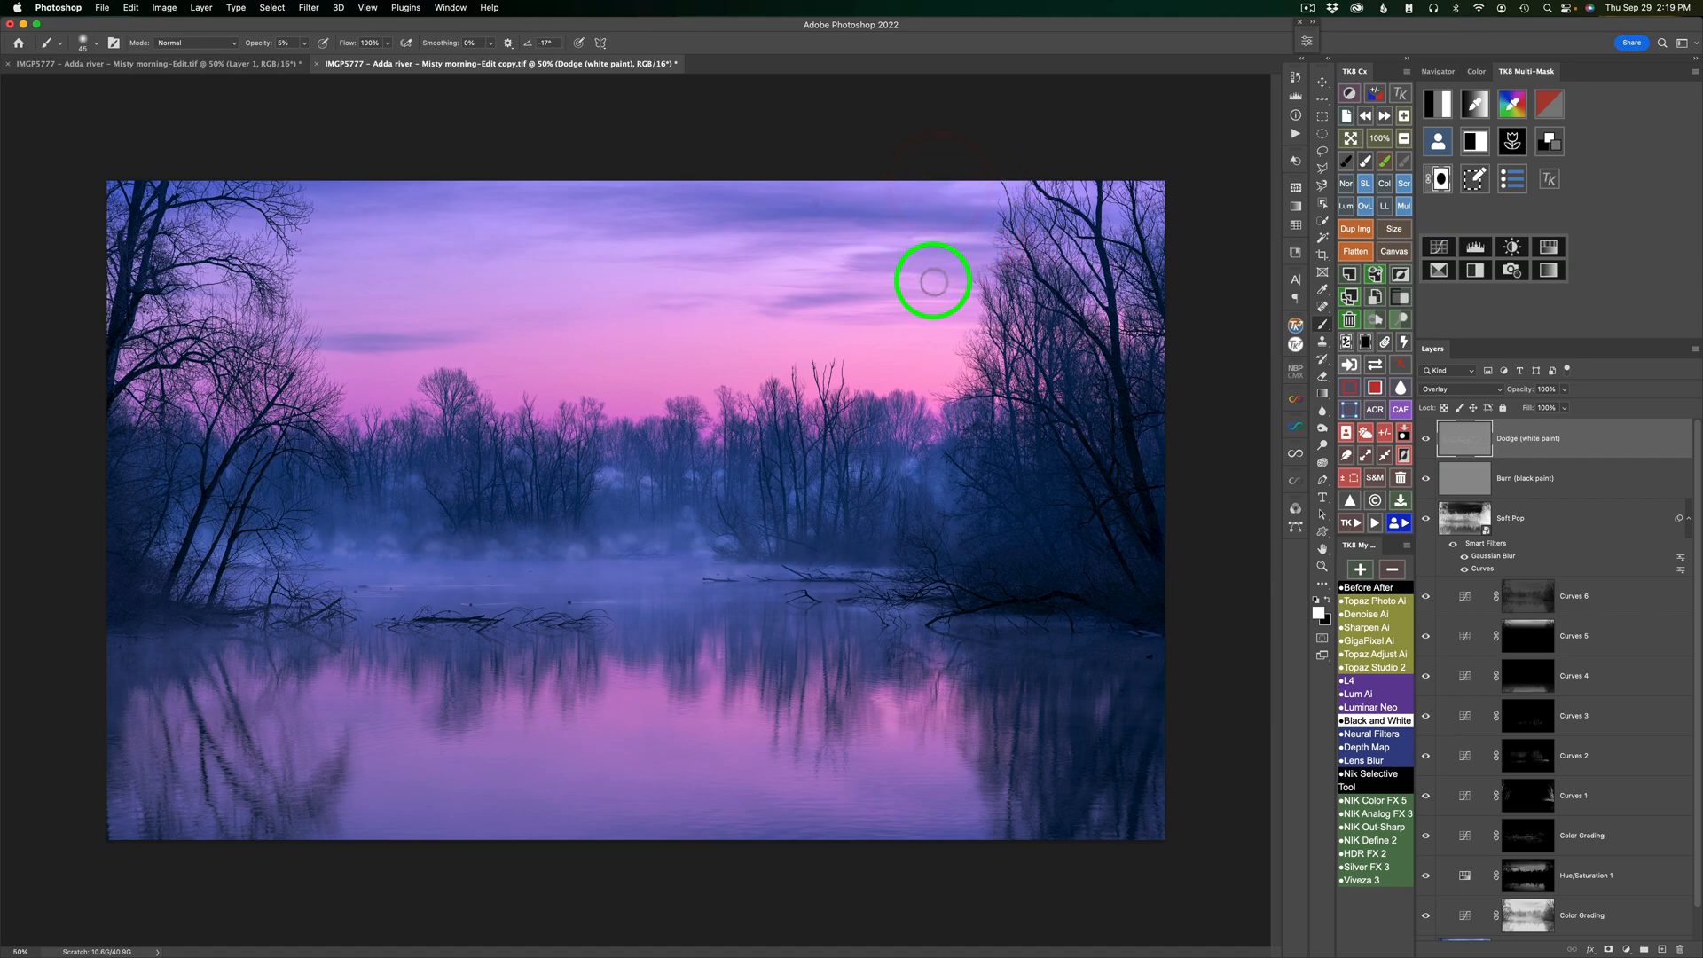
pyautogui.moveTo(839, 274)
pyautogui.mouseDown()
pyautogui.moveTo(903, 290)
pyautogui.moveTo(836, 339)
pyautogui.mouseUp()
pyautogui.moveTo(388, 641)
pyautogui.mouseDown()
pyautogui.moveTo(471, 699)
pyautogui.moveTo(562, 680)
pyautogui.moveTo(546, 726)
pyautogui.moveTo(615, 662)
pyautogui.moveTo(662, 661)
pyautogui.moveTo(654, 688)
pyautogui.moveTo(692, 695)
pyautogui.mouseUp()
pyautogui.rightClick(551, 701)
pyautogui.click(485, 883)
pyautogui.moveTo(740, 570)
pyautogui.mouseDown()
pyautogui.moveTo(886, 567)
pyautogui.moveTo(810, 571)
pyautogui.mouseUp()
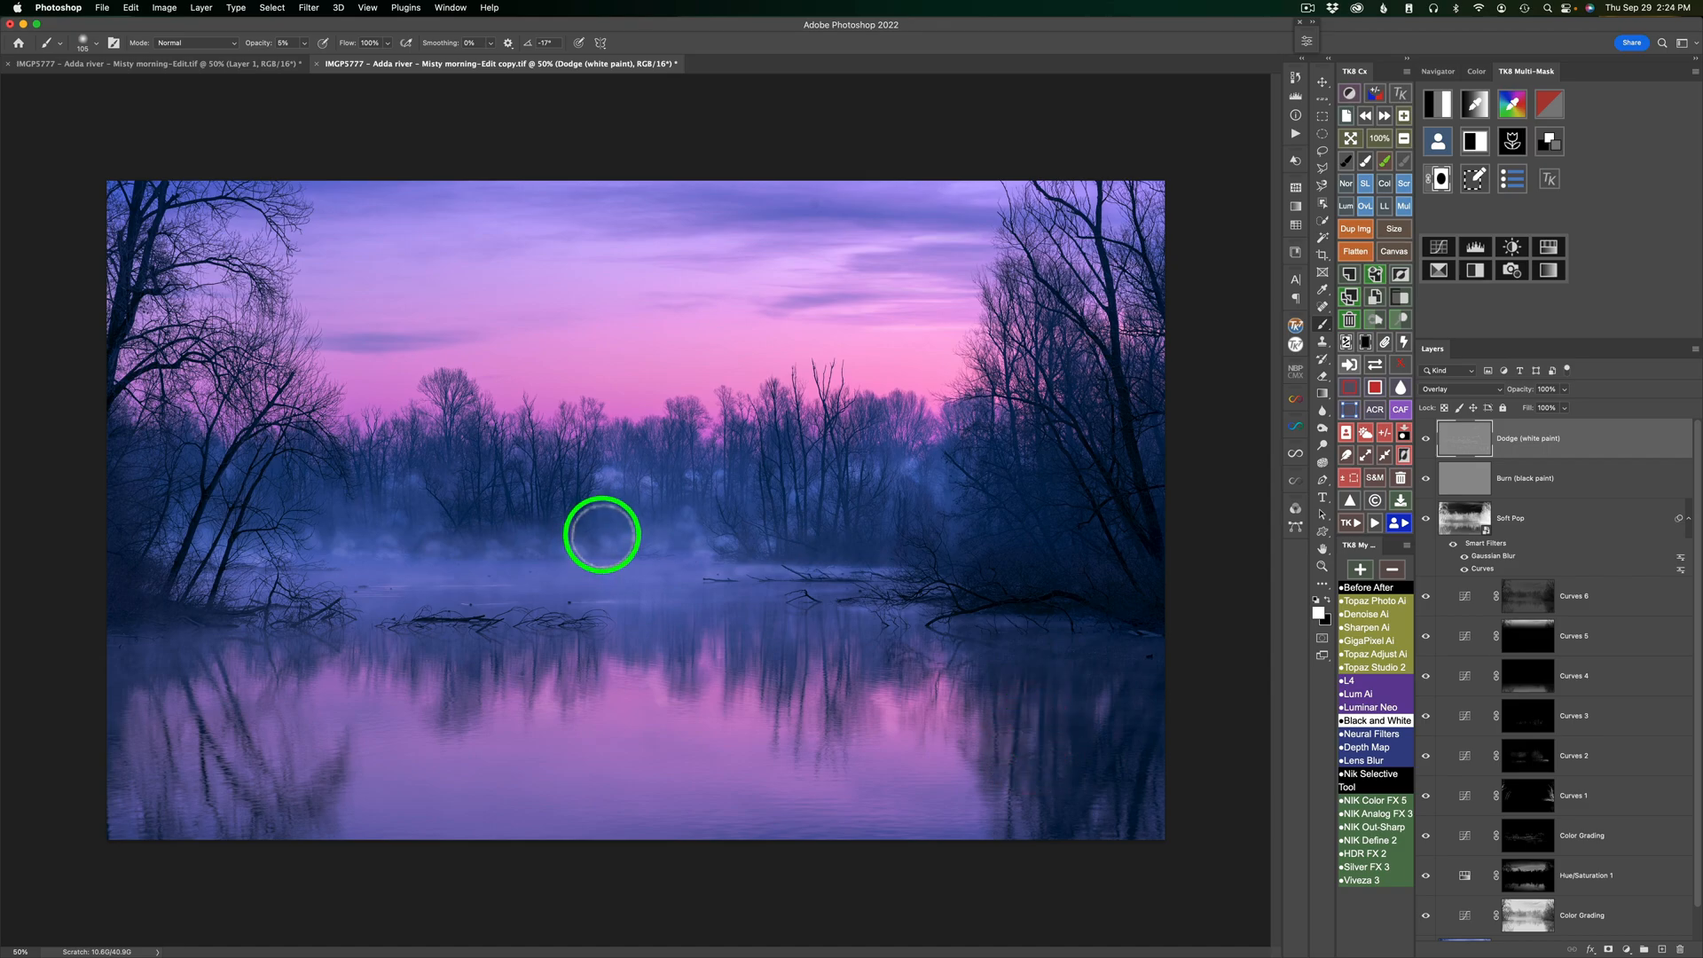
pyautogui.moveTo(601, 534); pyautogui.dragTo(624, 530)
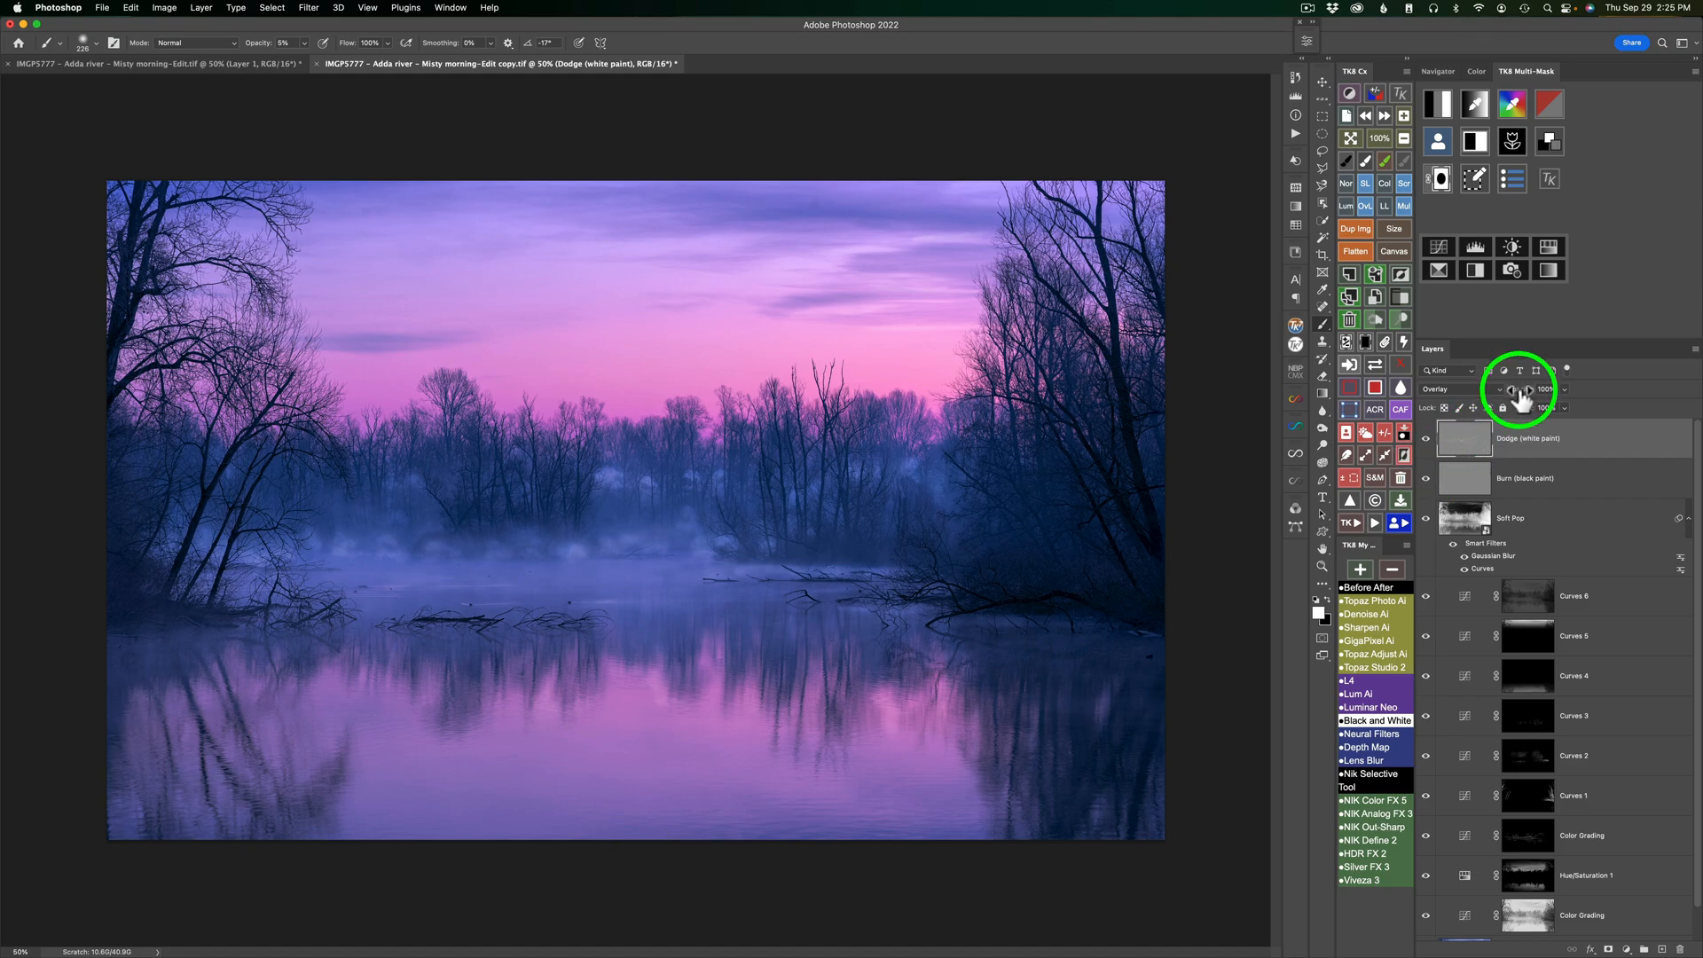
# - Lower the dodge layer's opacity to 59% and compare the image with and without it
pyautogui.moveTo(1519, 391)
pyautogui.mouseDown()
pyautogui.moveTo(1109, 377)
pyautogui.moveTo(1148, 381)
pyautogui.mouseUp()
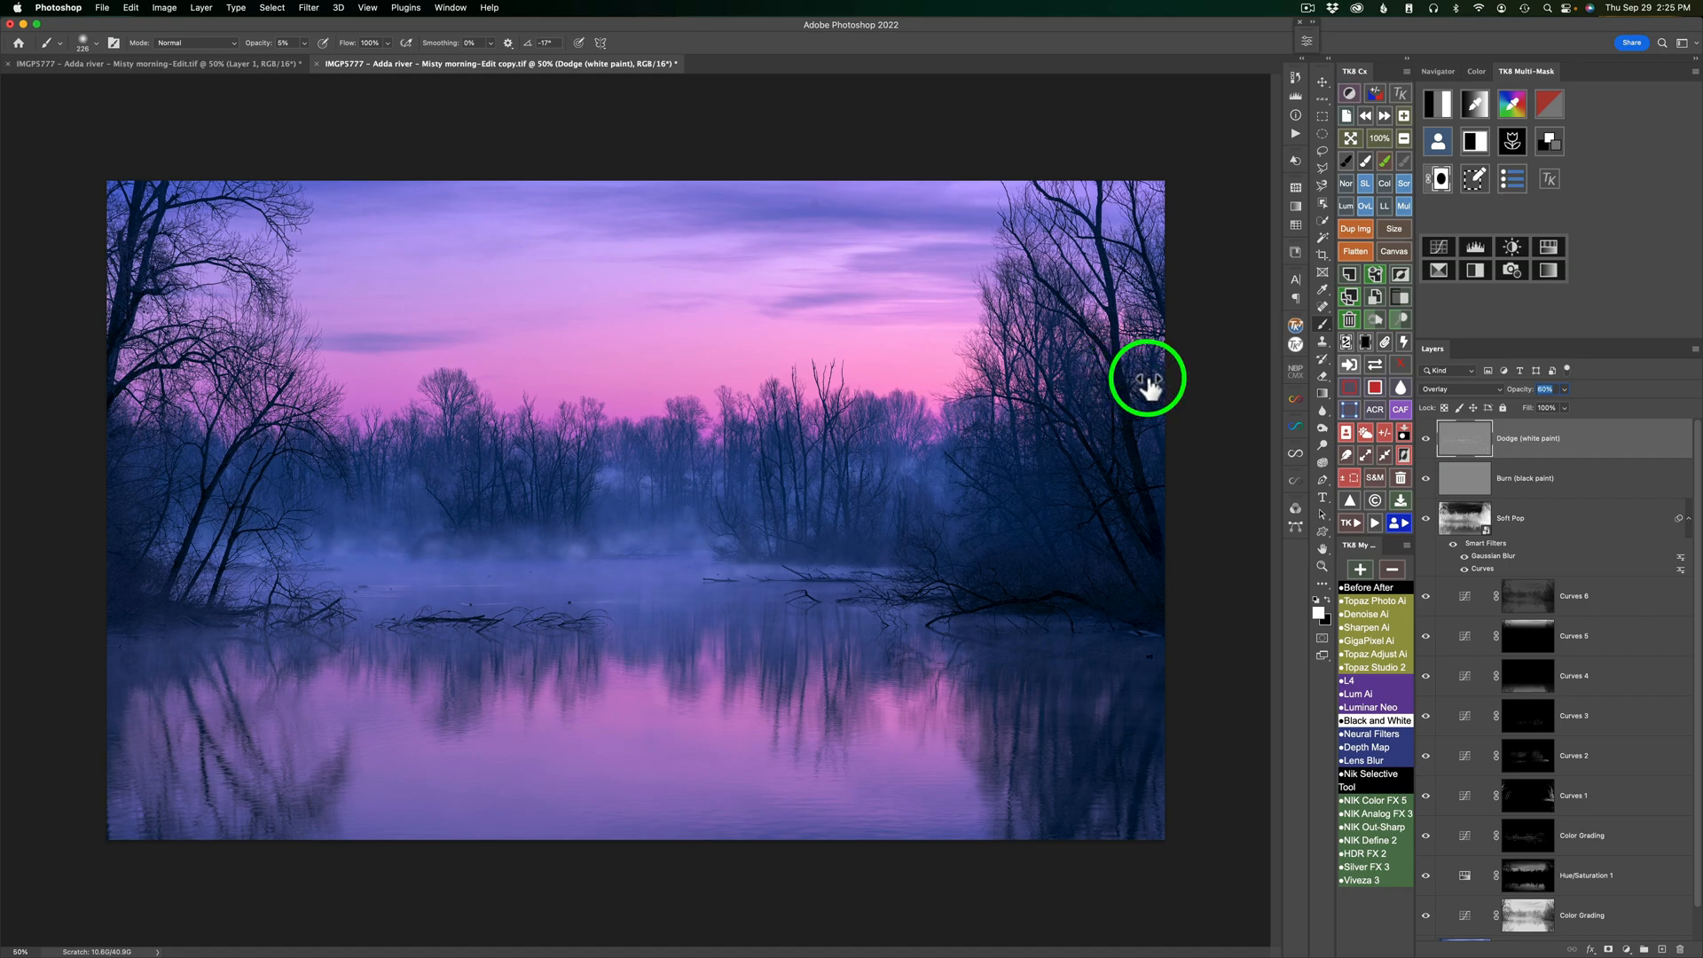
pyautogui.moveTo(1148, 382); pyautogui.dragTo(1147, 382)
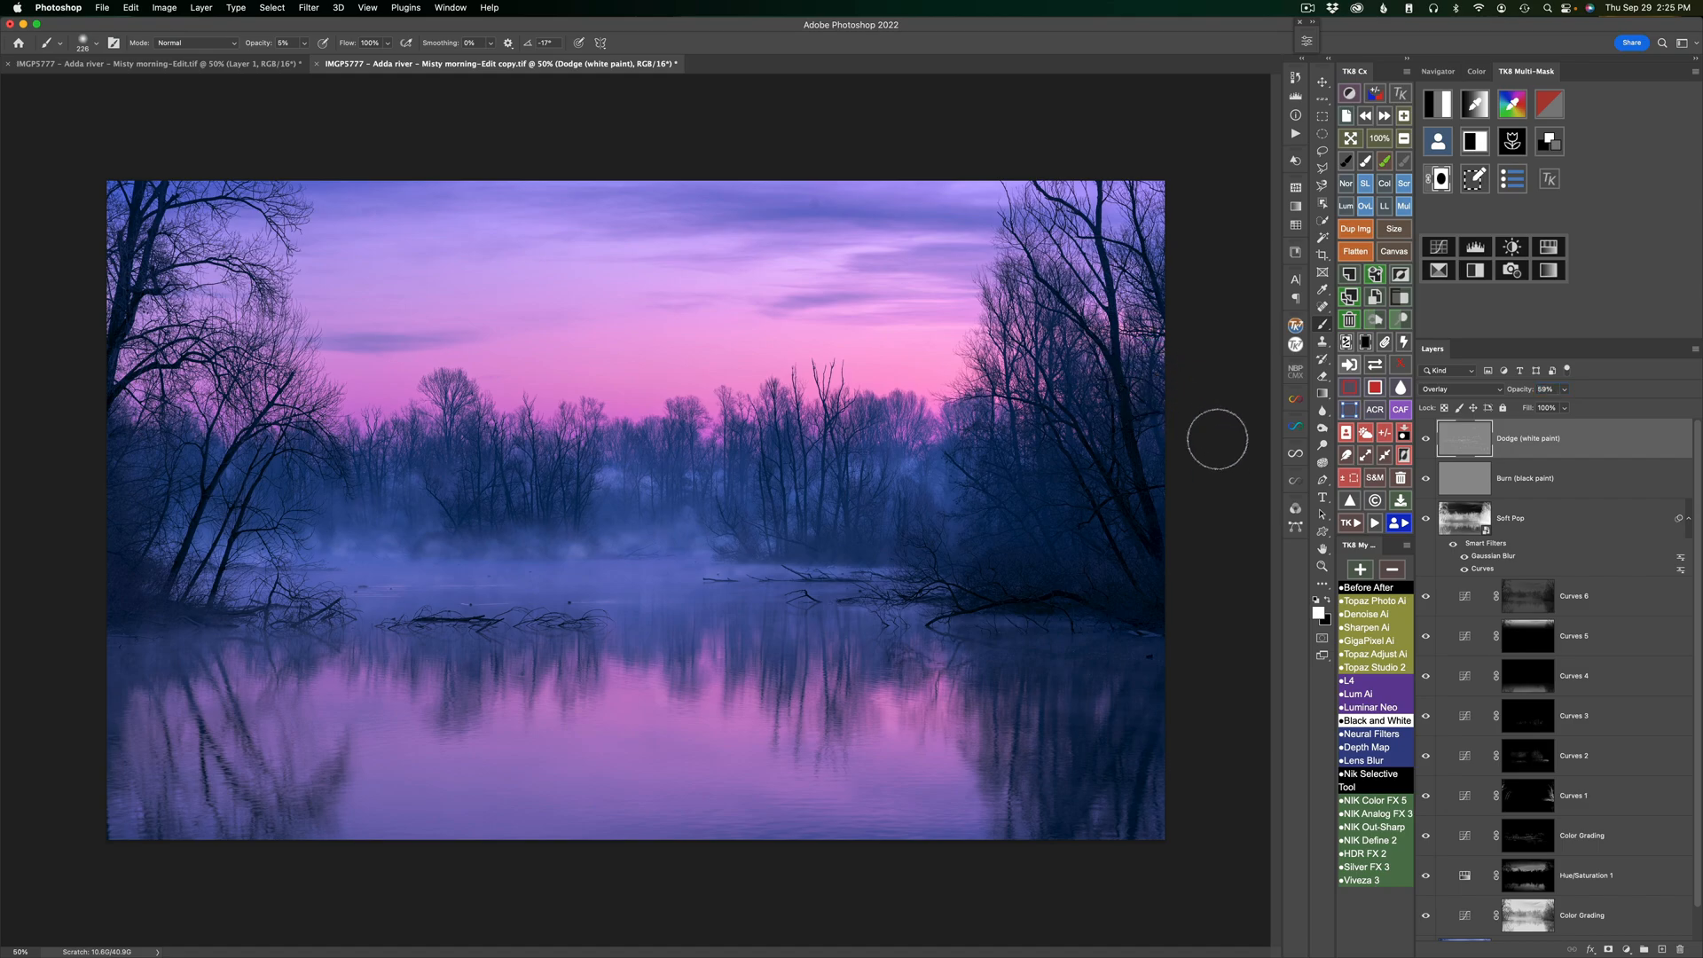
pyautogui.click(1426, 441)
pyautogui.click(1425, 441)
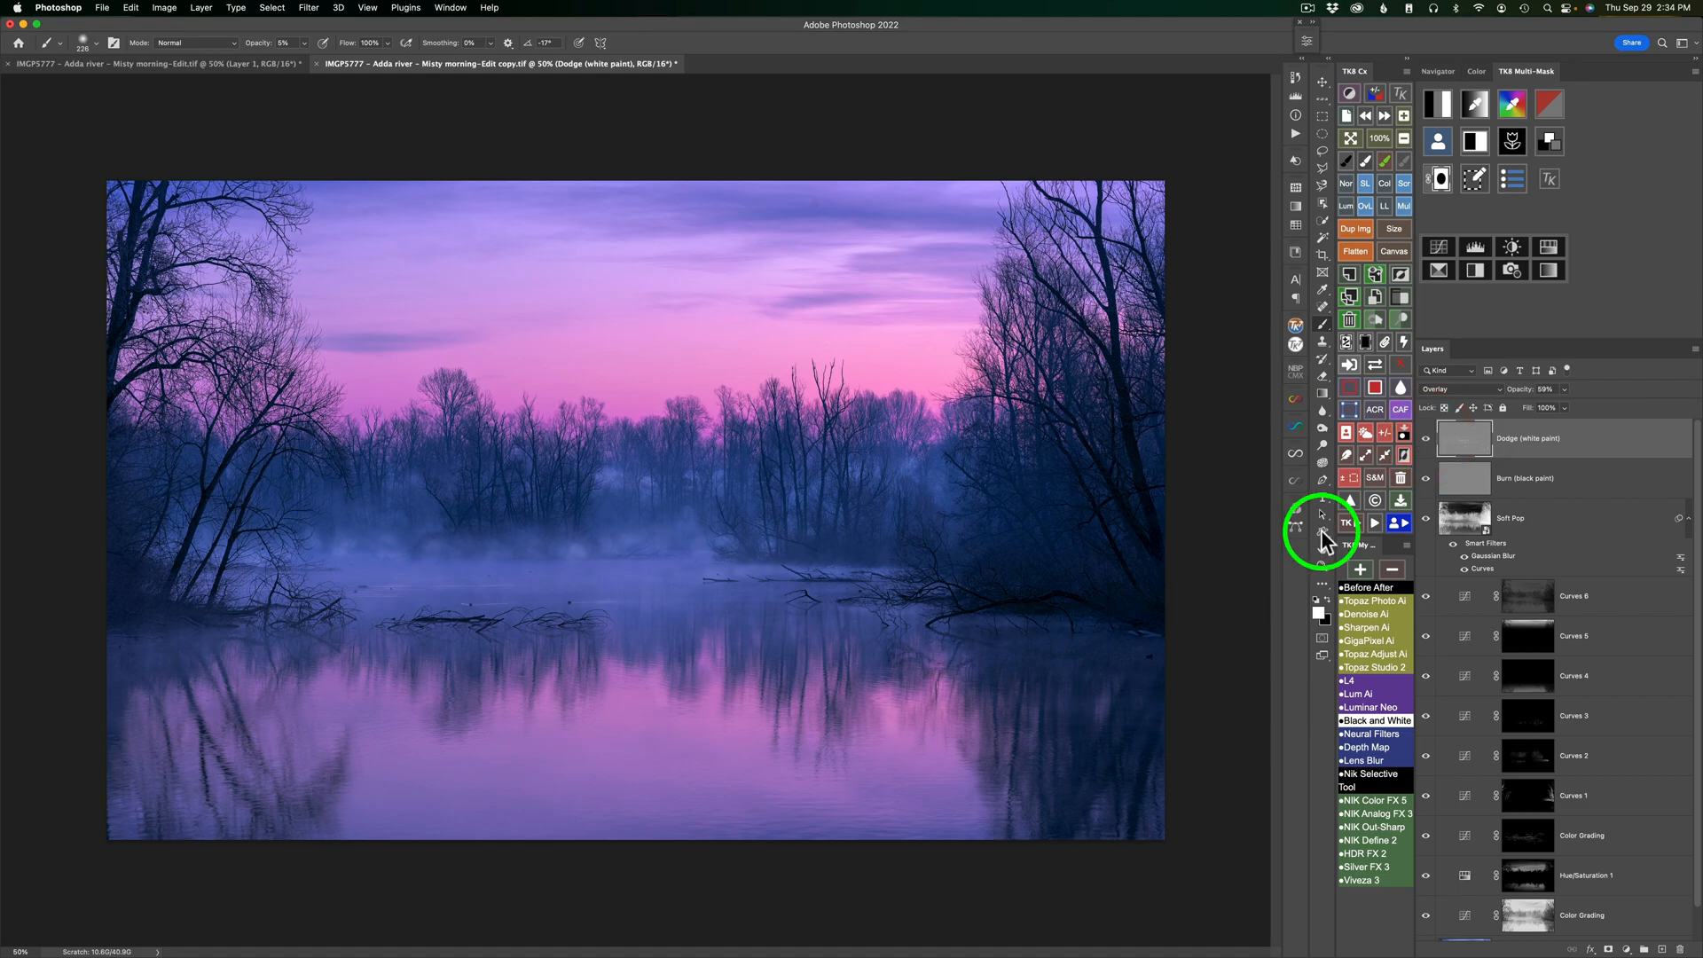
# - Paint black at 5% brush opacity on the burn layer to darken the tree reflections in the water
pyautogui.click(1508, 483)
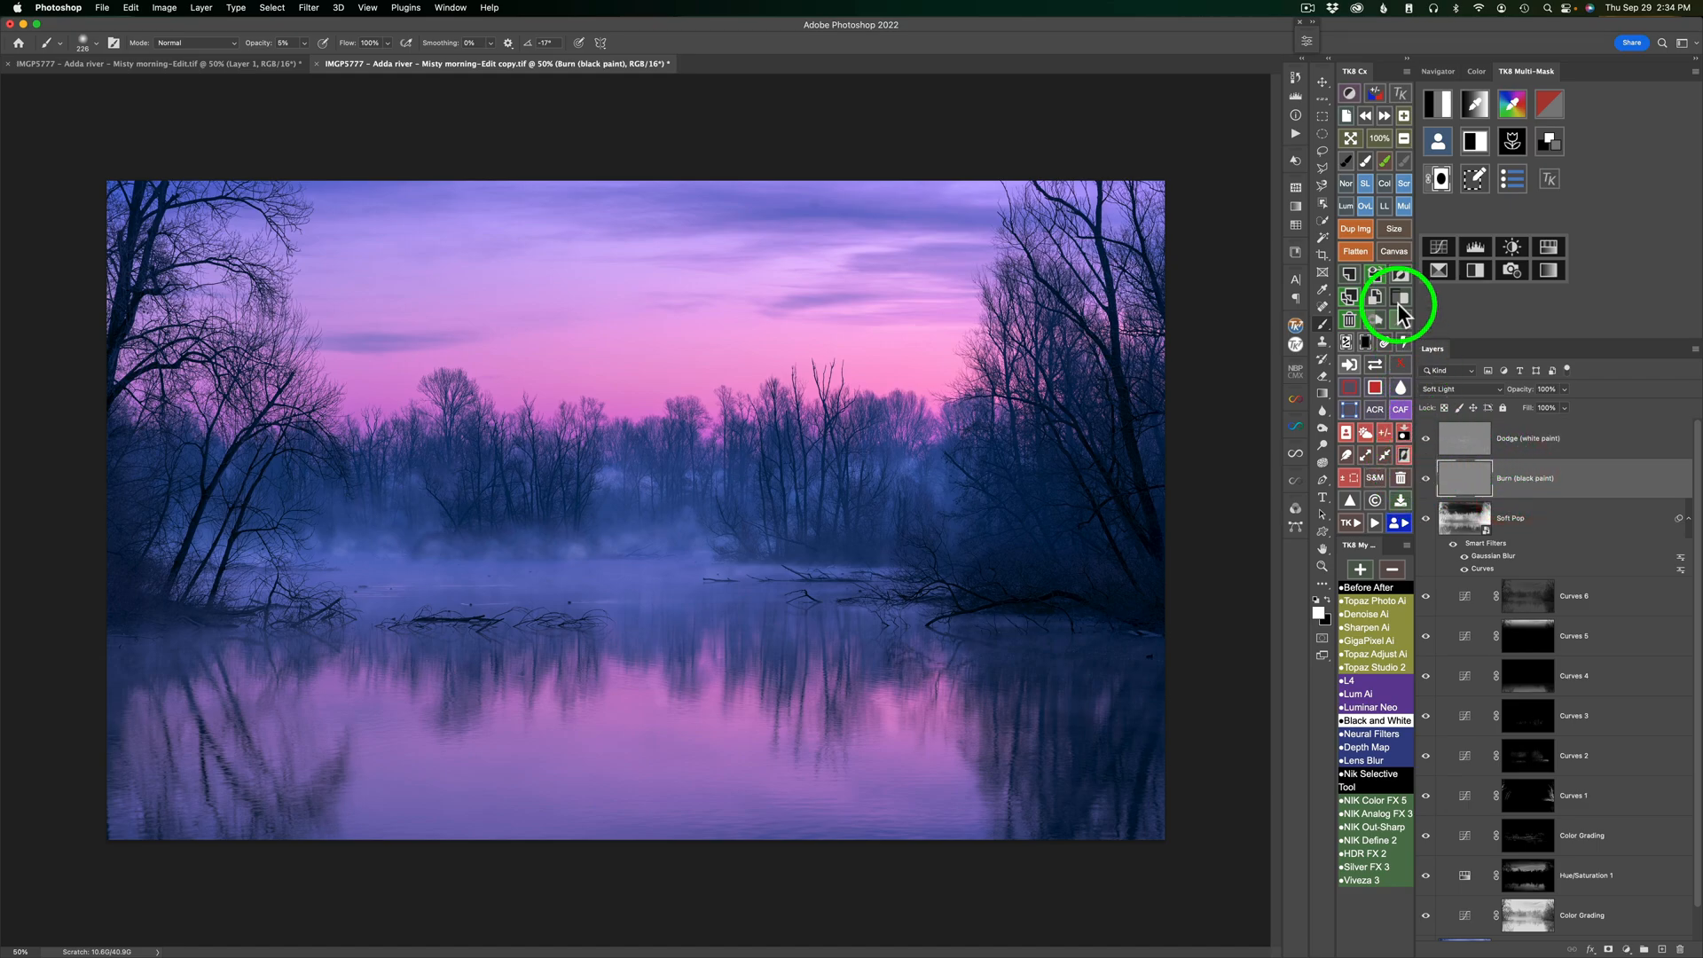
pyautogui.click(1345, 160)
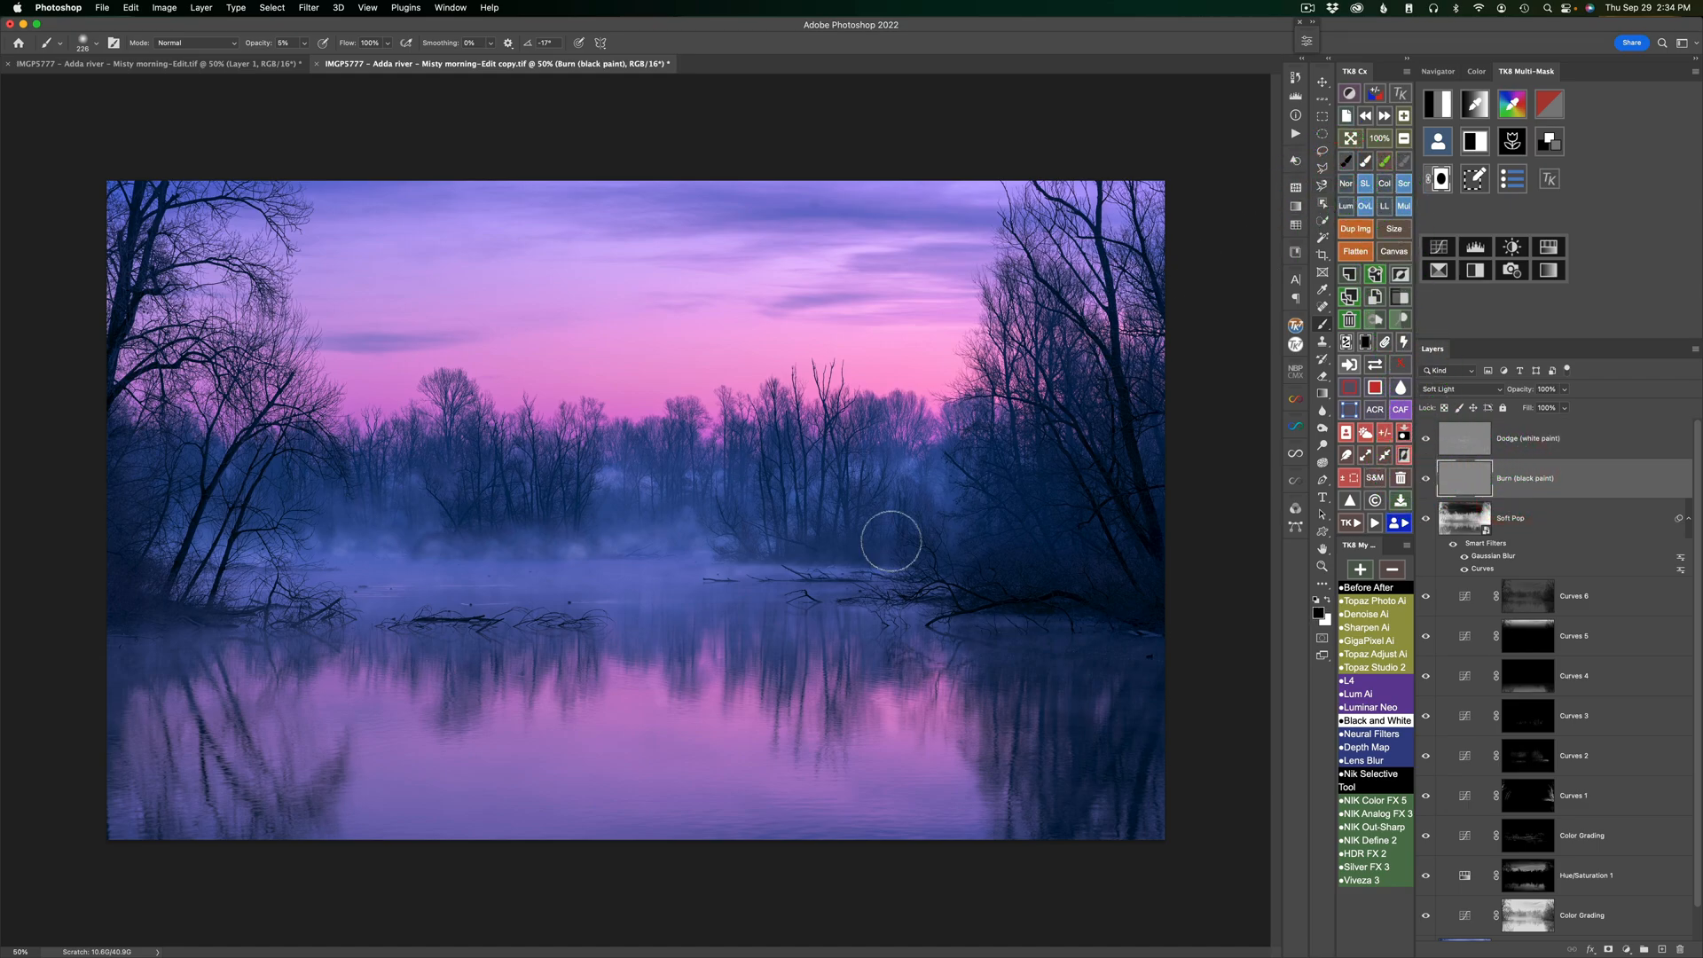
pyautogui.moveTo(749, 640)
pyautogui.mouseDown()
pyautogui.moveTo(759, 702)
pyautogui.moveTo(759, 657)
pyautogui.moveTo(757, 702)
pyautogui.moveTo(762, 652)
pyautogui.moveTo(775, 724)
pyautogui.moveTo(781, 654)
pyautogui.moveTo(776, 717)
pyautogui.moveTo(783, 664)
pyautogui.moveTo(798, 730)
pyautogui.mouseUp()
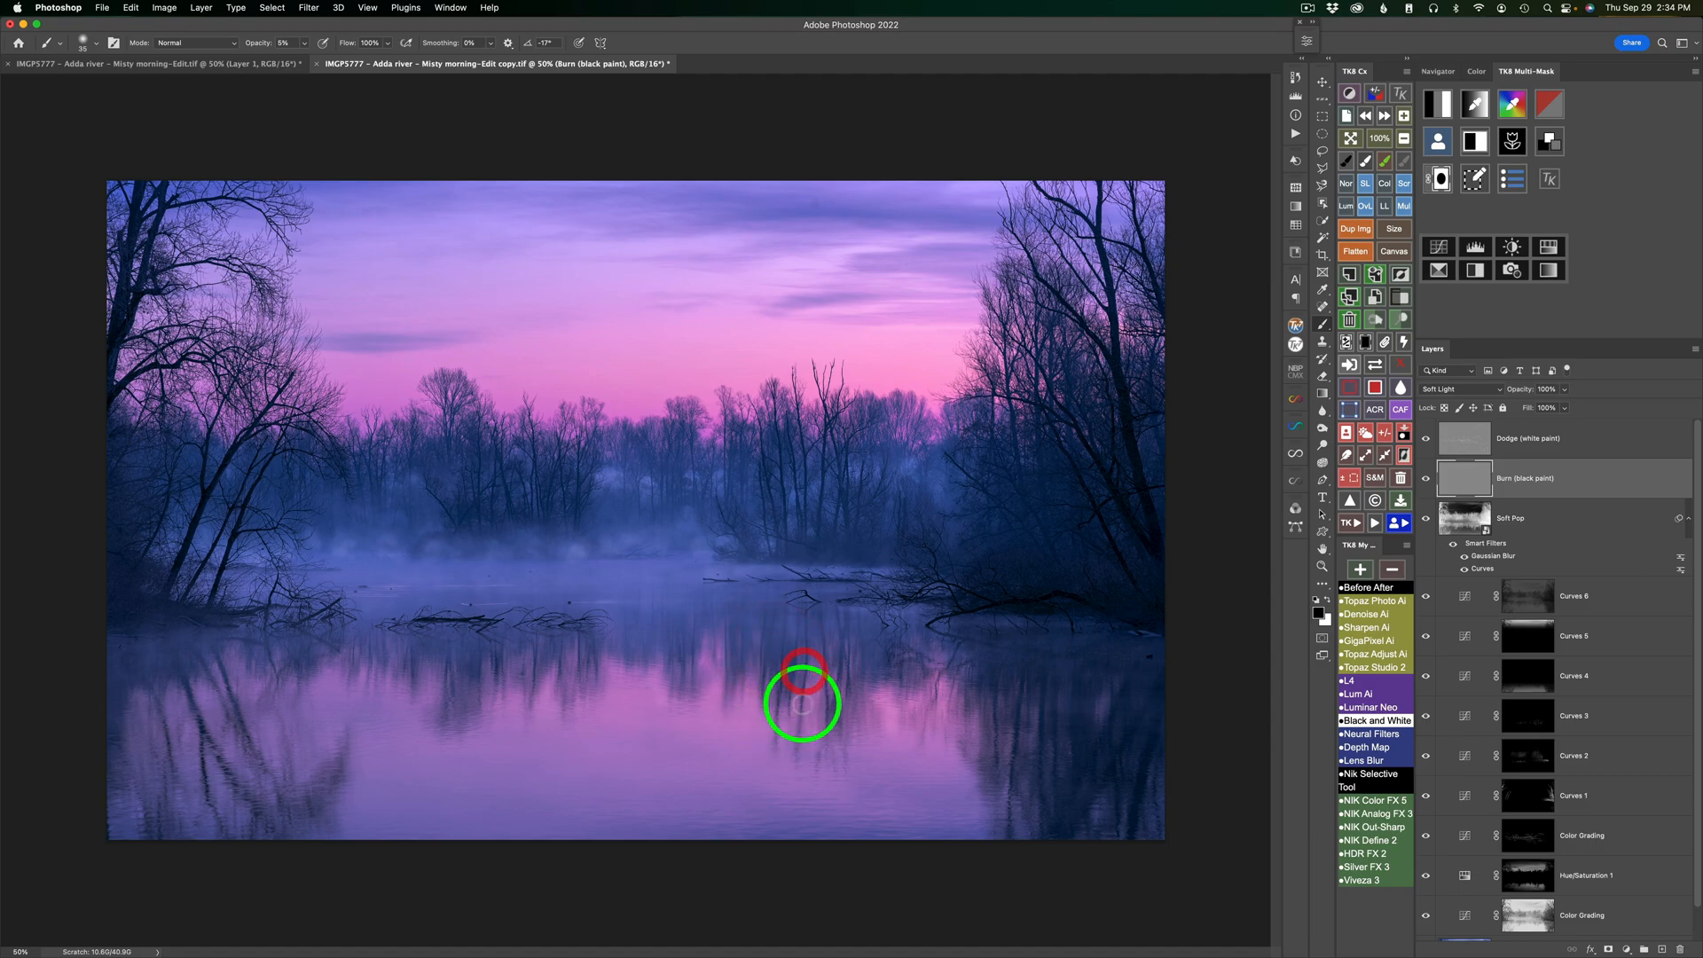
pyautogui.moveTo(806, 654)
pyautogui.mouseDown()
pyautogui.moveTo(807, 689)
pyautogui.moveTo(807, 645)
pyautogui.moveTo(826, 742)
pyautogui.moveTo(831, 680)
pyautogui.moveTo(825, 716)
pyautogui.mouseUp()
pyautogui.moveTo(815, 646); pyautogui.dragTo(827, 678)
pyautogui.moveTo(817, 616); pyautogui.dragTo(825, 640)
pyautogui.moveTo(814, 611)
pyautogui.mouseDown()
pyautogui.moveTo(843, 656)
pyautogui.moveTo(837, 616)
pyautogui.moveTo(844, 662)
pyautogui.moveTo(892, 643)
pyautogui.moveTo(911, 656)
pyautogui.mouseUp()
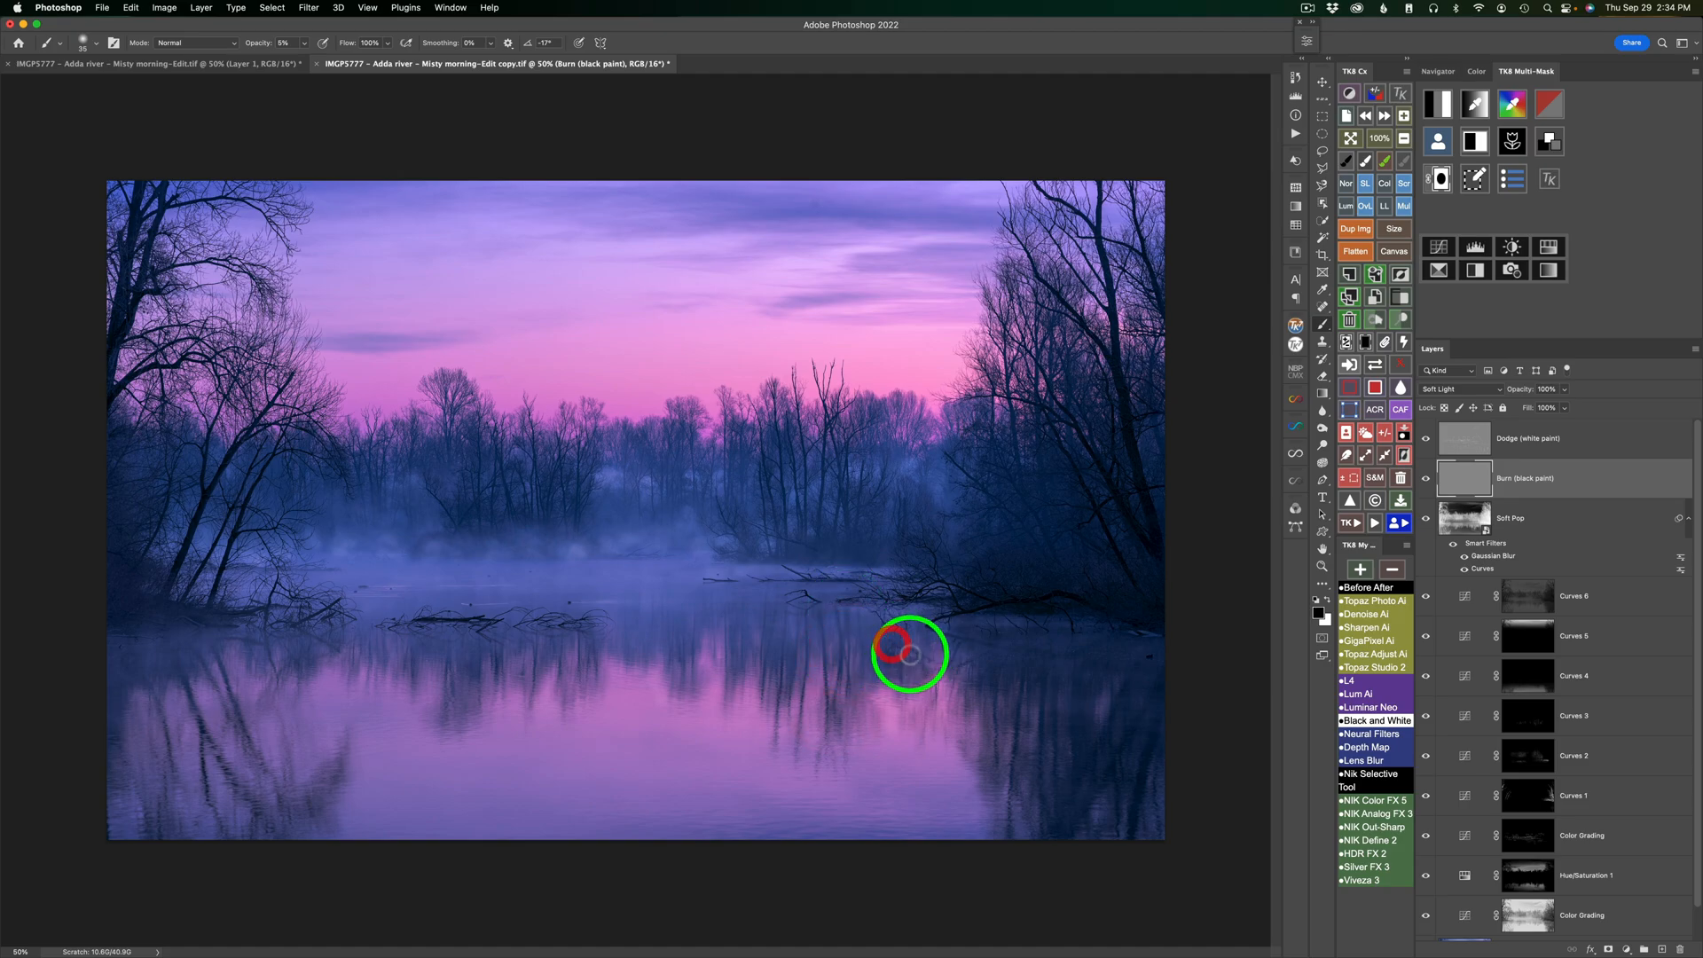
pyautogui.moveTo(575, 667)
pyautogui.mouseDown()
pyautogui.moveTo(562, 635)
pyautogui.moveTo(557, 678)
pyautogui.moveTo(557, 638)
pyautogui.moveTo(539, 636)
pyautogui.moveTo(536, 696)
pyautogui.mouseUp()
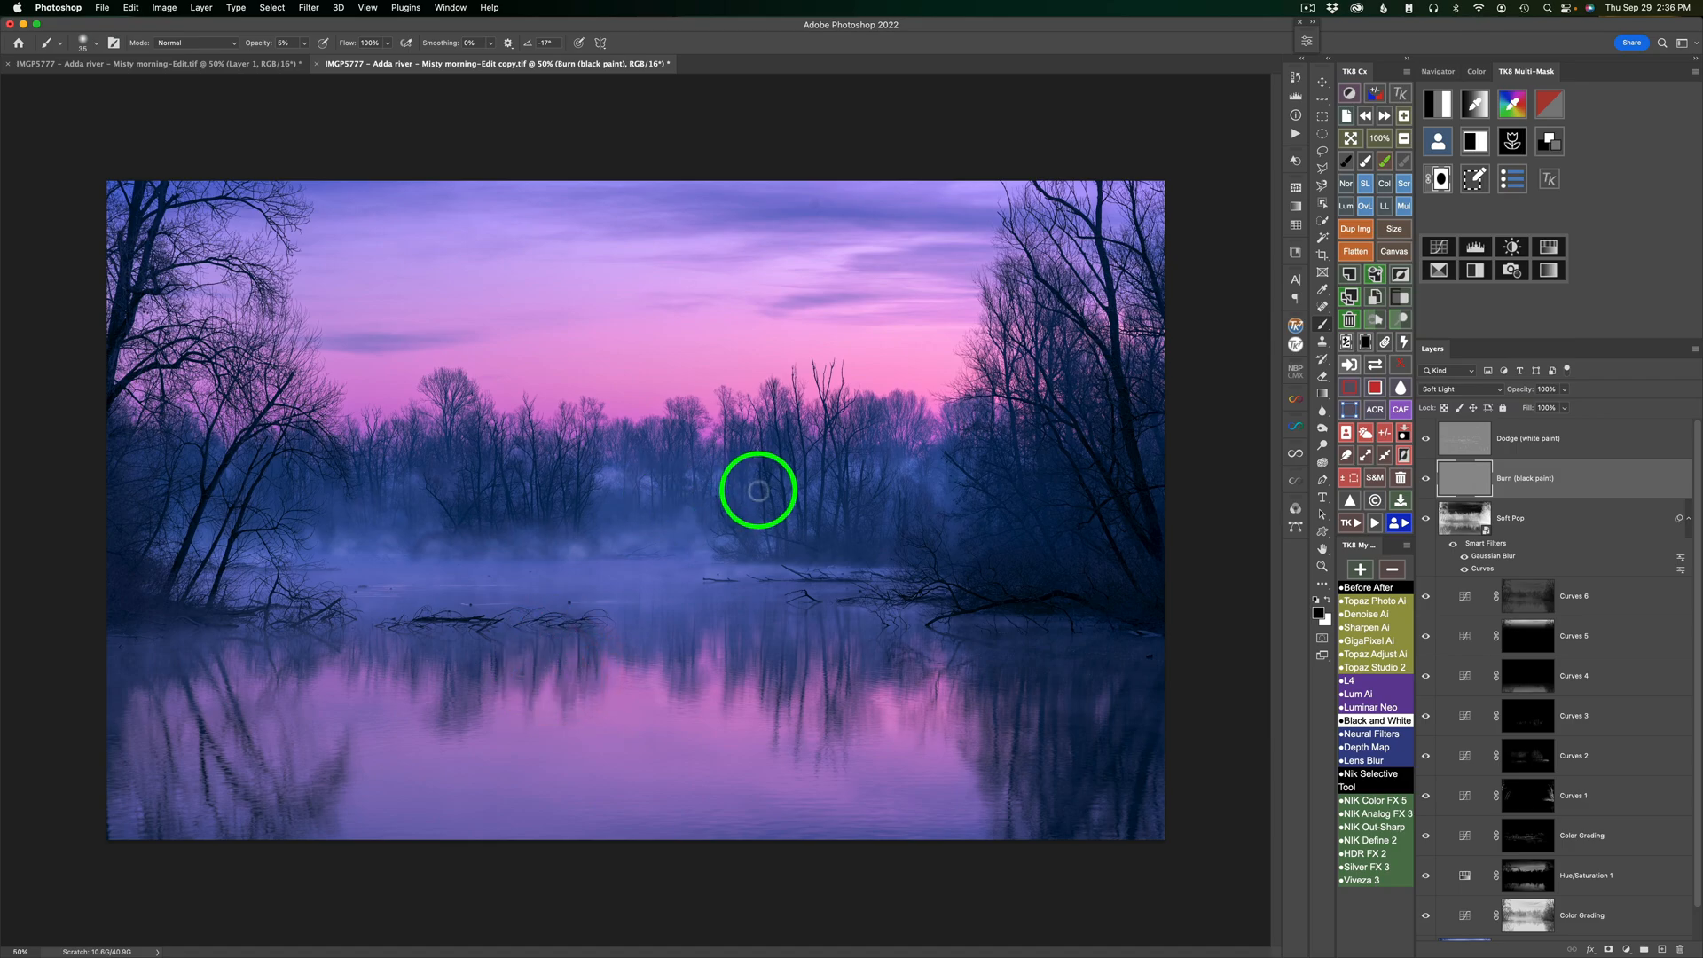
# - Burn the distant tree trunks and the darker gaps in the mist using a small black brush at 5% opacity
pyautogui.moveTo(762, 478); pyautogui.dragTo(757, 477)
pyautogui.moveTo(650, 498)
pyautogui.mouseDown()
pyautogui.moveTo(657, 471)
pyautogui.moveTo(620, 502)
pyautogui.moveTo(624, 464)
pyautogui.mouseUp()
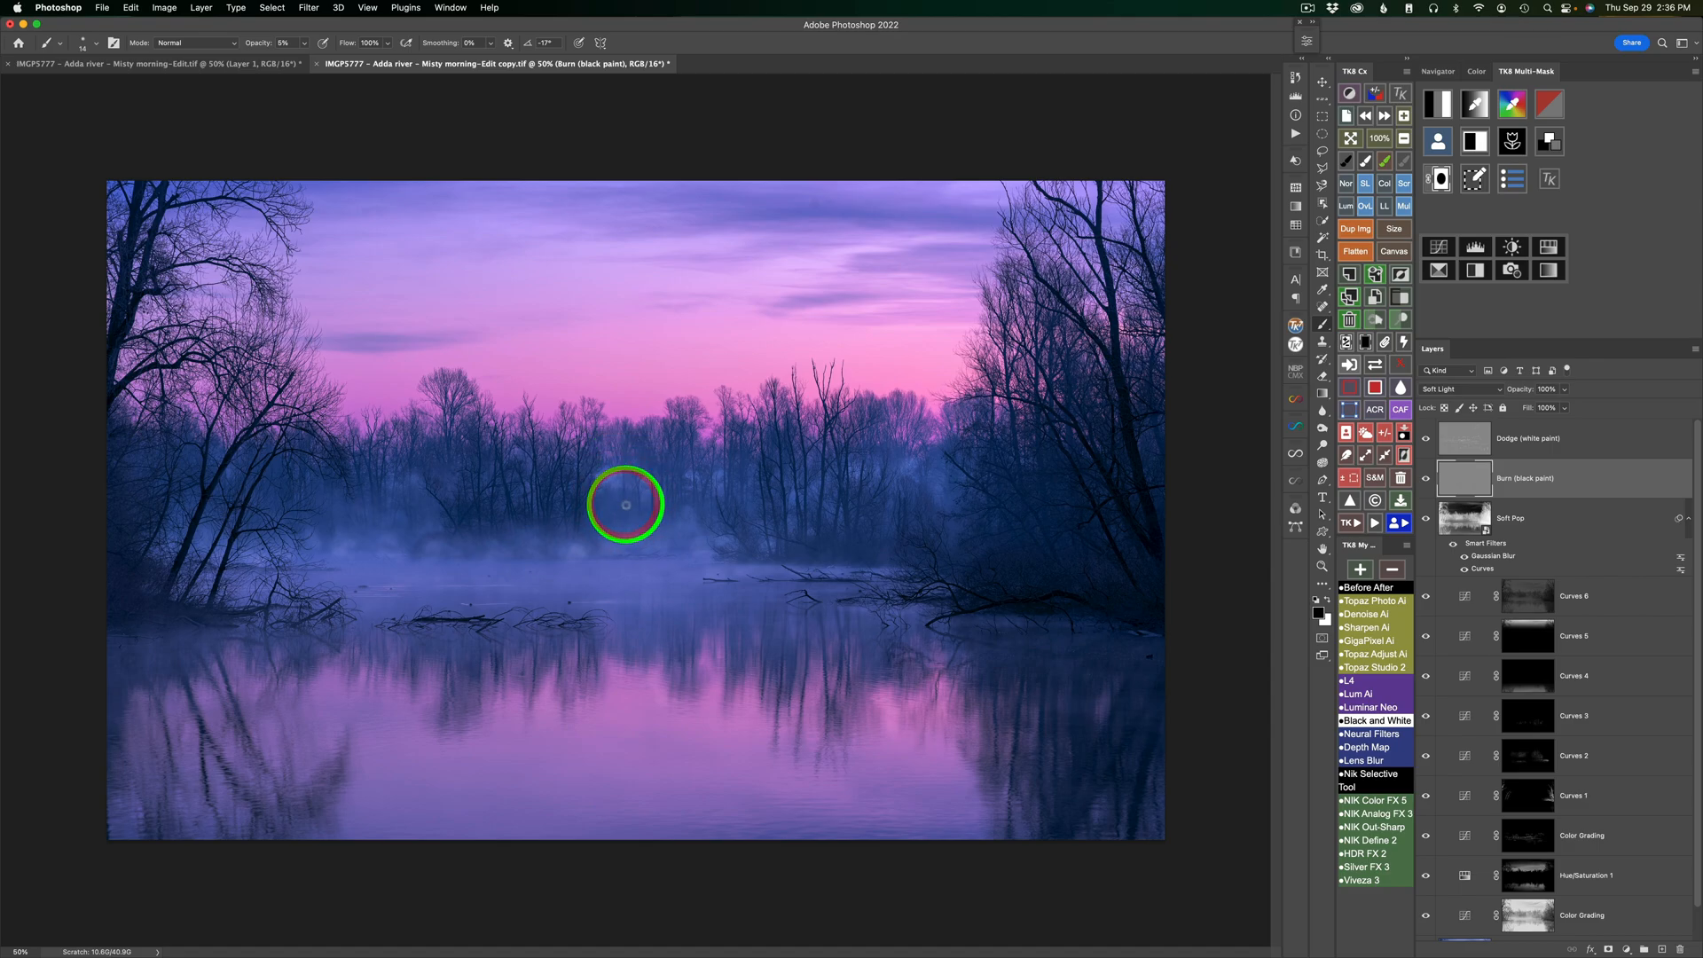
pyautogui.moveTo(900, 524); pyautogui.dragTo(889, 597)
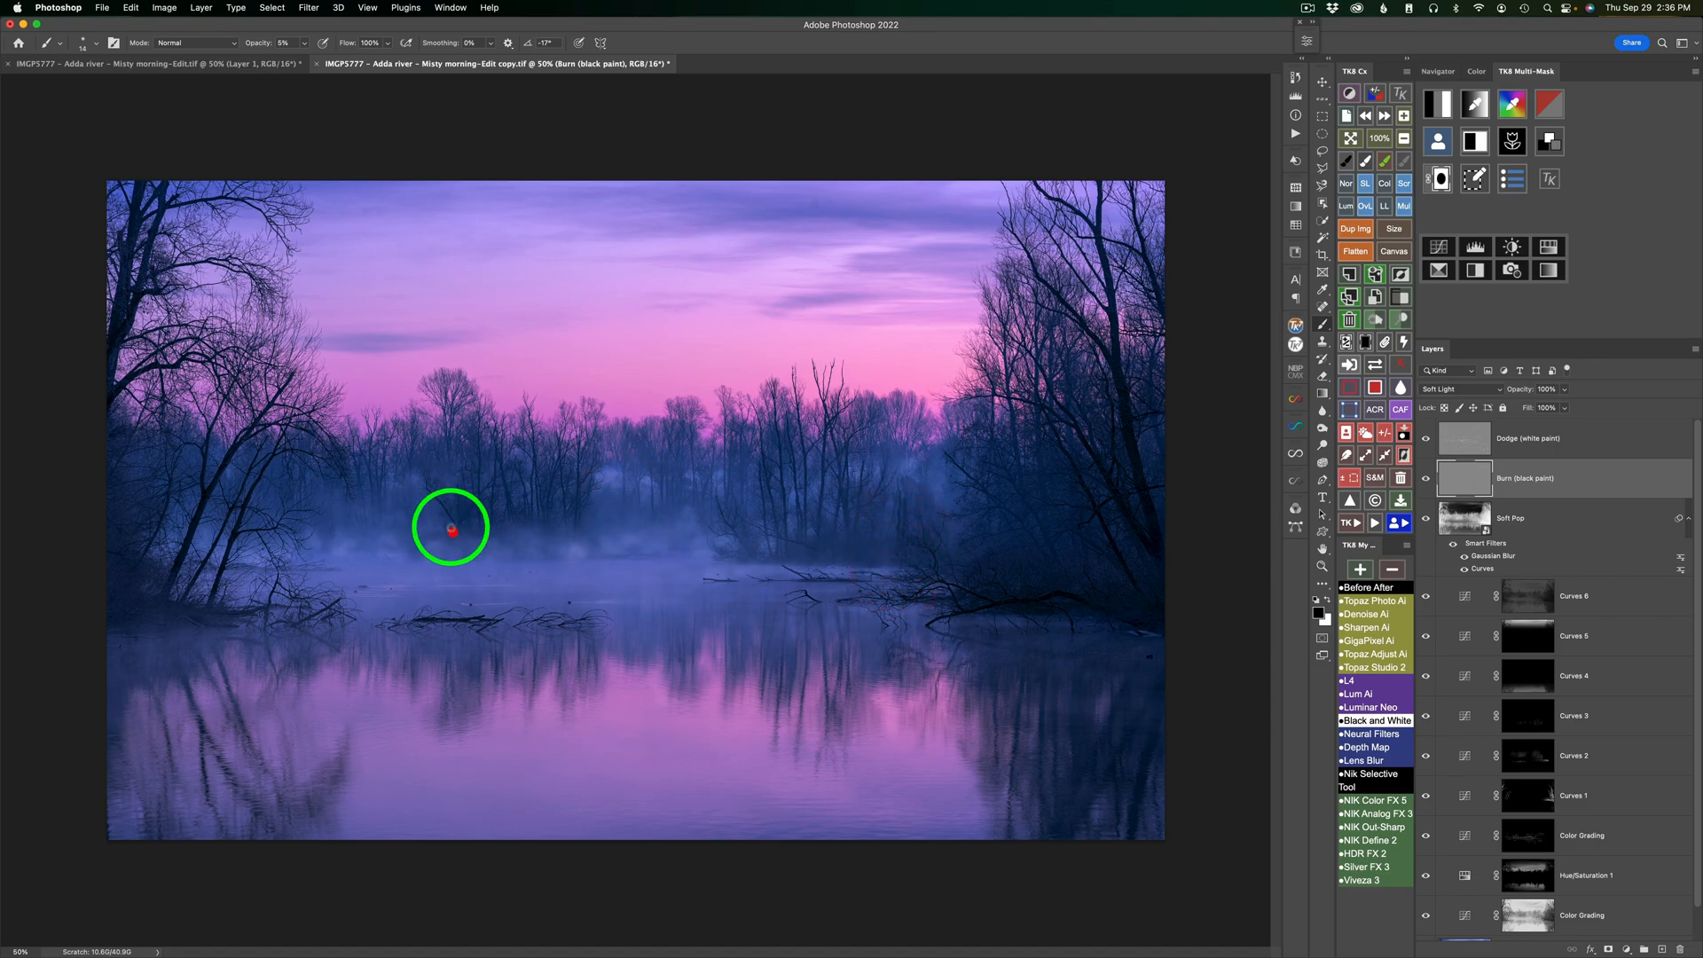
pyautogui.moveTo(371, 493)
pyautogui.mouseDown()
pyautogui.moveTo(379, 455)
pyautogui.moveTo(373, 495)
pyautogui.moveTo(447, 435)
pyautogui.moveTo(449, 467)
pyautogui.moveTo(452, 410)
pyautogui.mouseUp()
pyautogui.moveTo(621, 505)
pyautogui.mouseDown()
pyautogui.moveTo(639, 499)
pyautogui.moveTo(632, 556)
pyautogui.mouseUp()
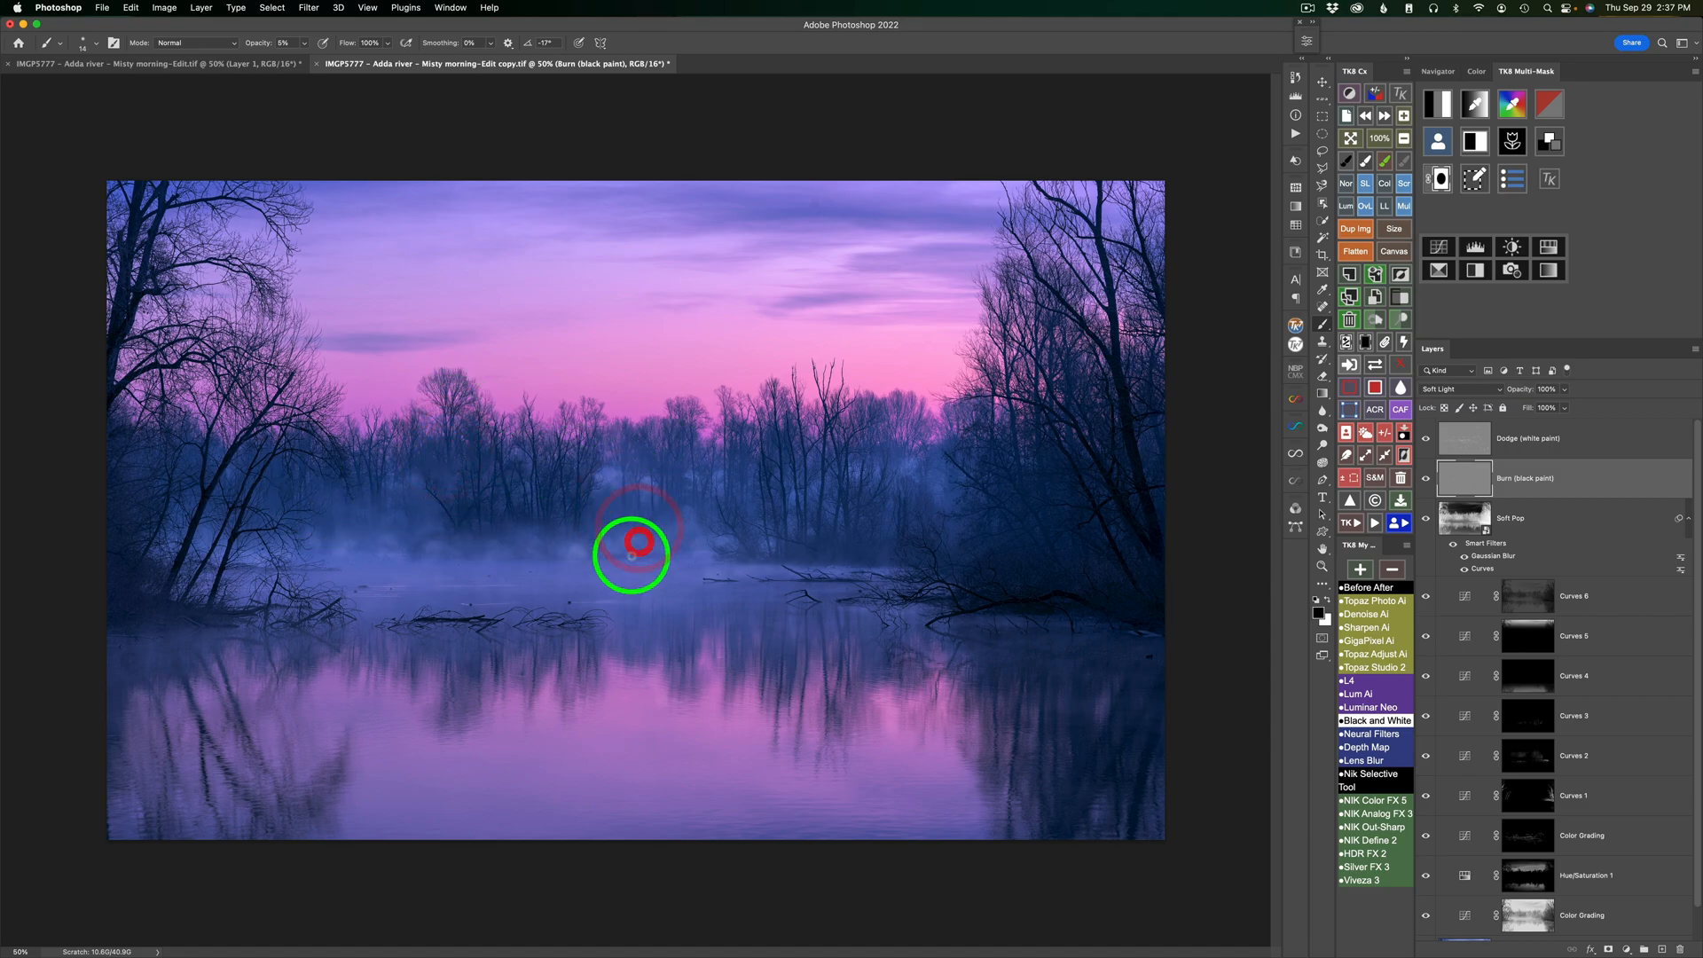
pyautogui.moveTo(689, 506)
pyautogui.mouseDown()
pyautogui.moveTo(715, 449)
pyautogui.moveTo(711, 502)
pyautogui.moveTo(723, 431)
pyautogui.moveTo(726, 507)
pyautogui.moveTo(733, 495)
pyautogui.mouseUp()
pyautogui.moveTo(727, 529); pyautogui.dragTo(740, 467)
pyautogui.moveTo(739, 503); pyautogui.dragTo(737, 490)
# - Burn the darker cloud streaks in the sky using a larger black brush at 5% opacity
pyautogui.moveTo(889, 235)
pyautogui.mouseDown()
pyautogui.moveTo(919, 230)
pyautogui.moveTo(905, 228)
pyautogui.moveTo(924, 247)
pyautogui.moveTo(875, 266)
pyautogui.mouseUp()
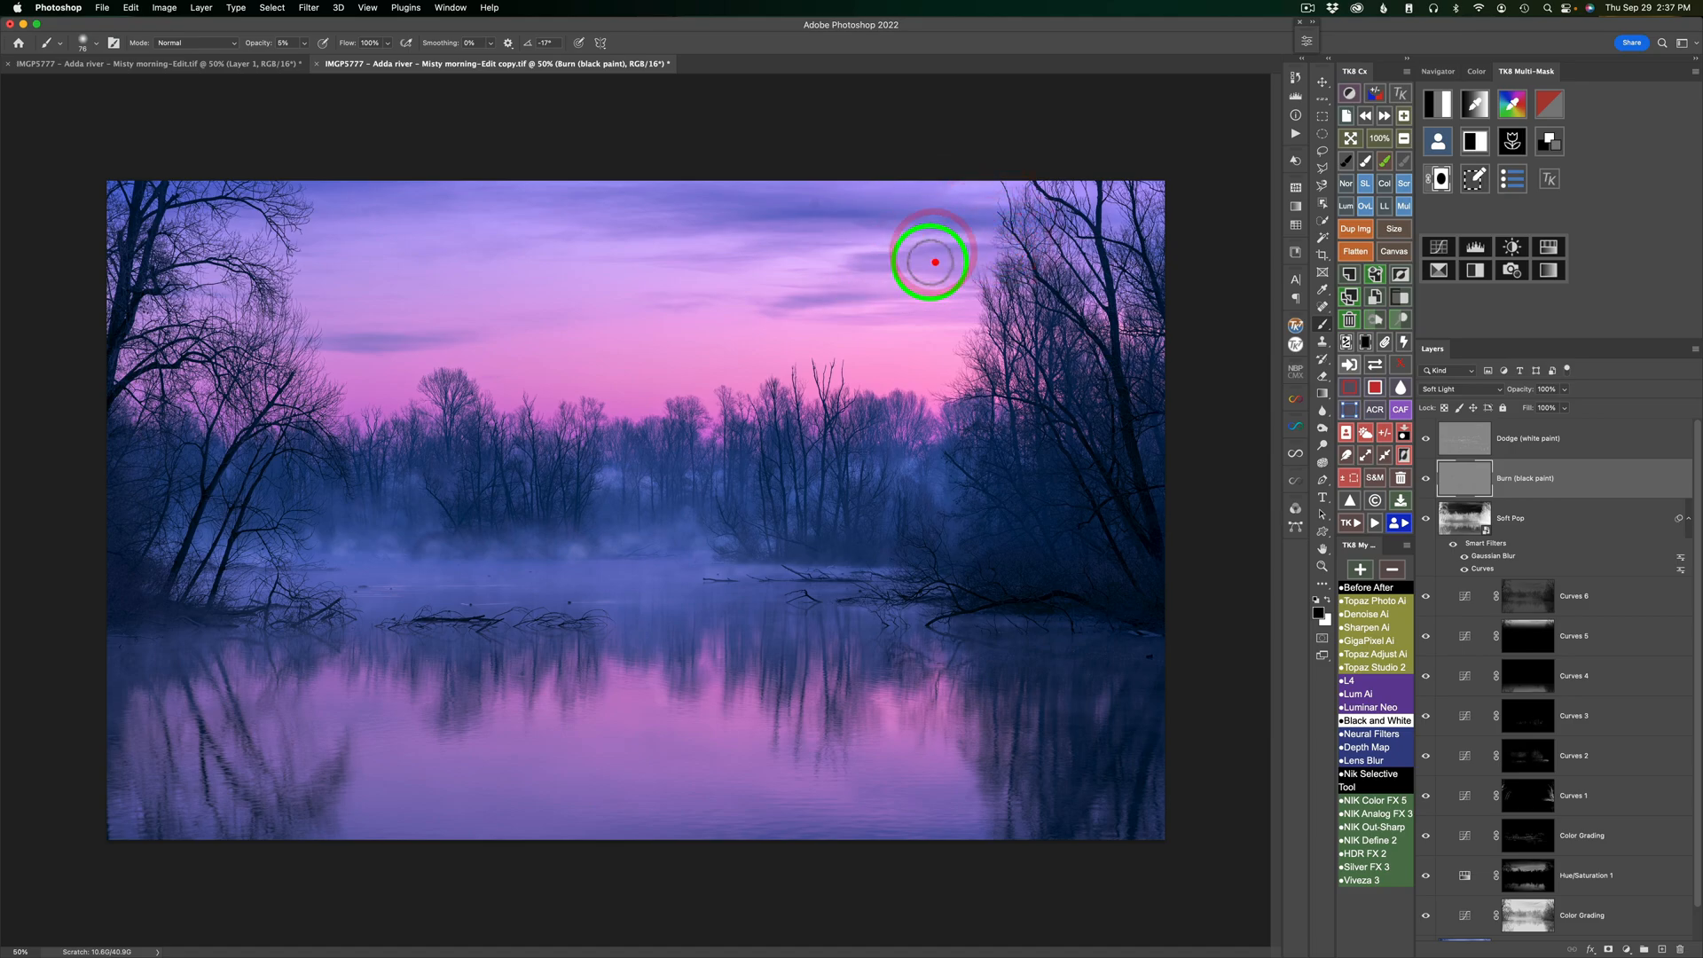
pyautogui.moveTo(989, 266); pyautogui.dragTo(843, 300)
pyautogui.moveTo(946, 286); pyautogui.dragTo(887, 296)
pyautogui.moveTo(966, 292); pyautogui.dragTo(887, 303)
pyautogui.moveTo(715, 304); pyautogui.dragTo(694, 302)
pyautogui.moveTo(754, 250); pyautogui.dragTo(666, 268)
pyautogui.moveTo(688, 258)
pyautogui.mouseDown()
pyautogui.moveTo(745, 236)
pyautogui.moveTo(763, 257)
pyautogui.mouseUp()
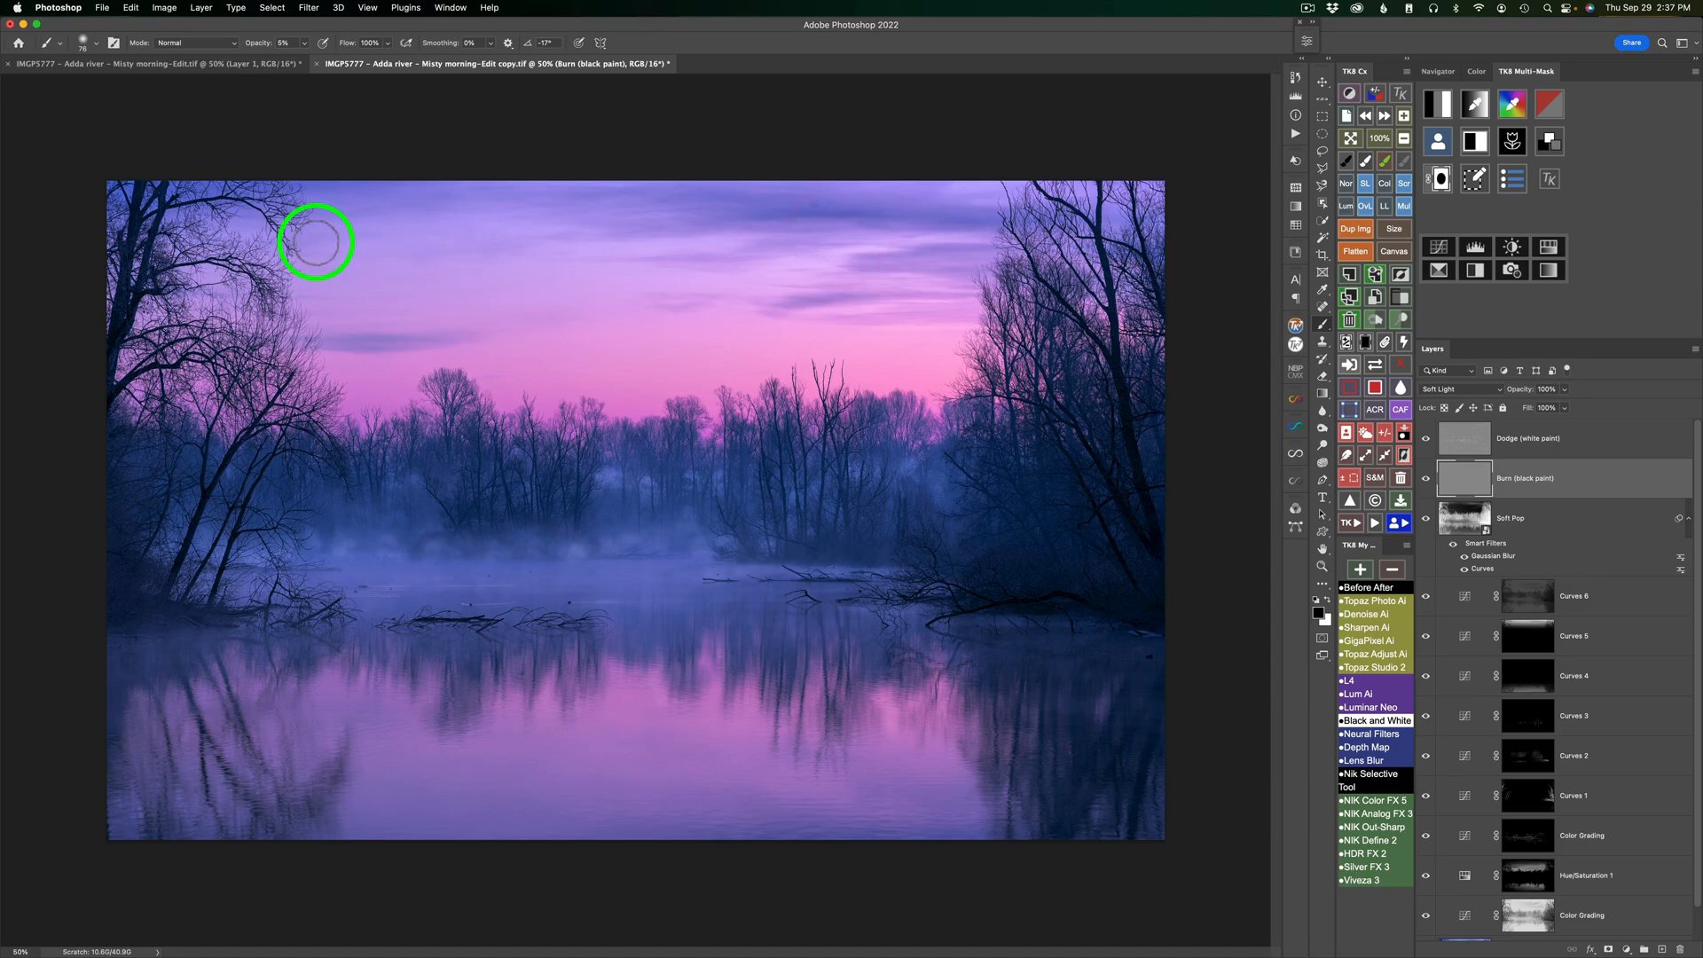
# - Burn the upper sky with the black brush at 5% opacity and compare the image with and without the burn layer
pyautogui.moveTo(420, 228); pyautogui.dragTo(344, 216)
pyautogui.moveTo(487, 194); pyautogui.dragTo(411, 194)
pyautogui.moveTo(544, 198); pyautogui.dragTo(623, 198)
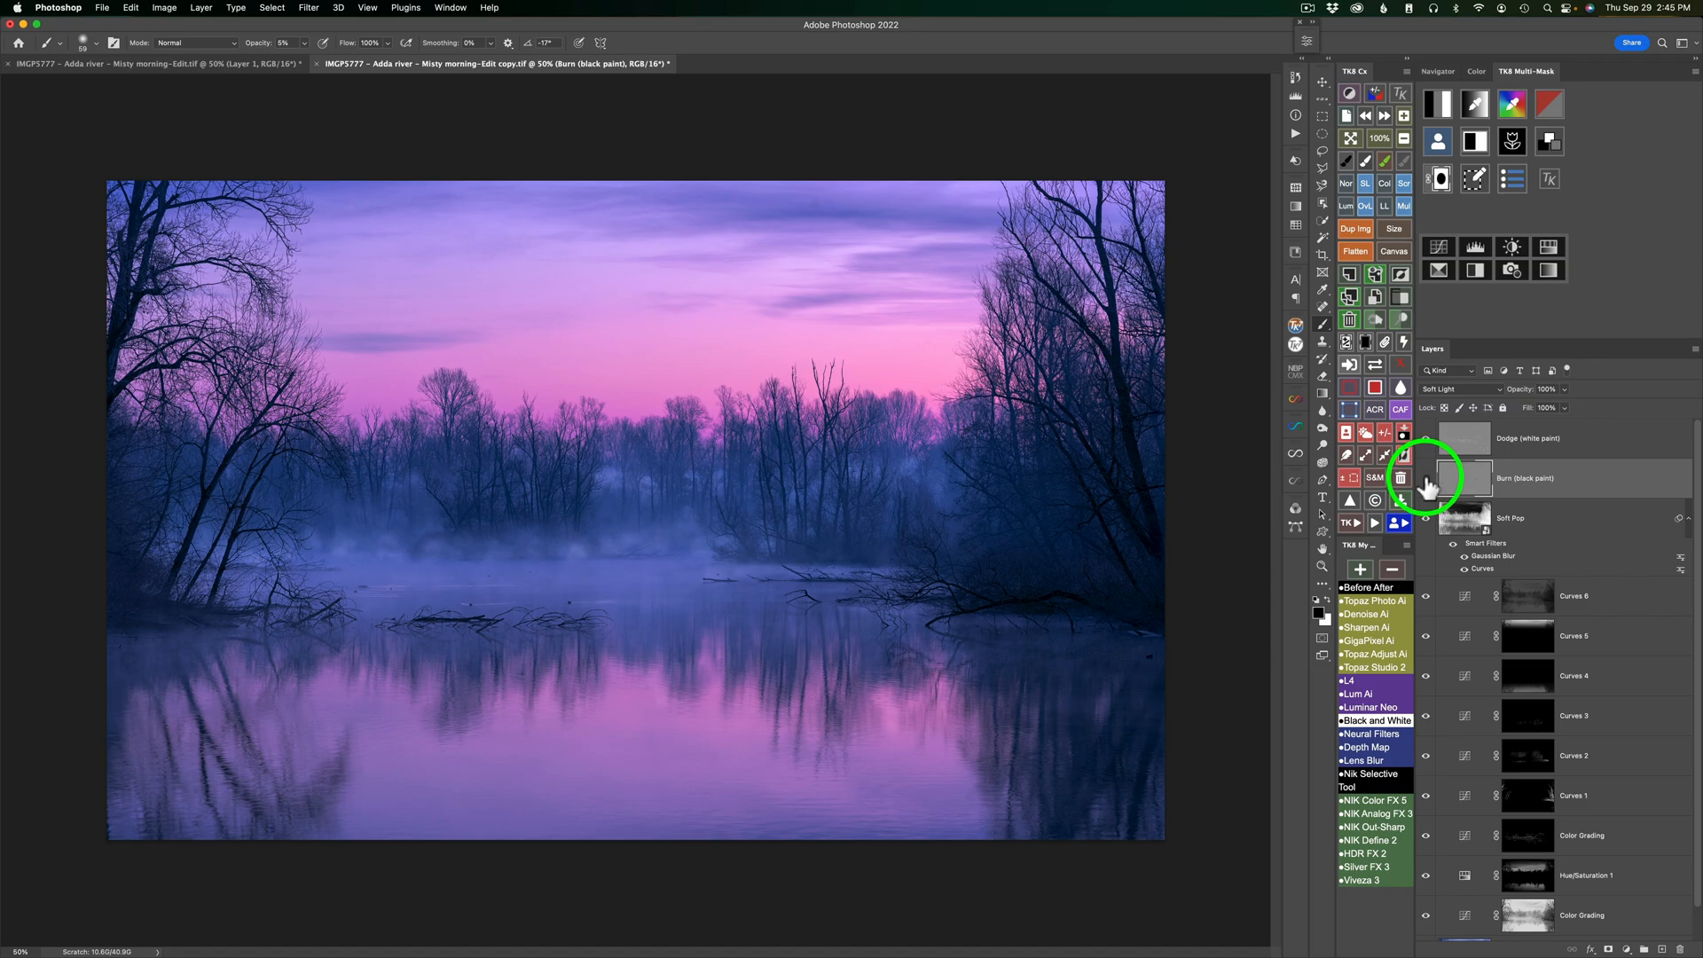
pyautogui.click(1425, 479)
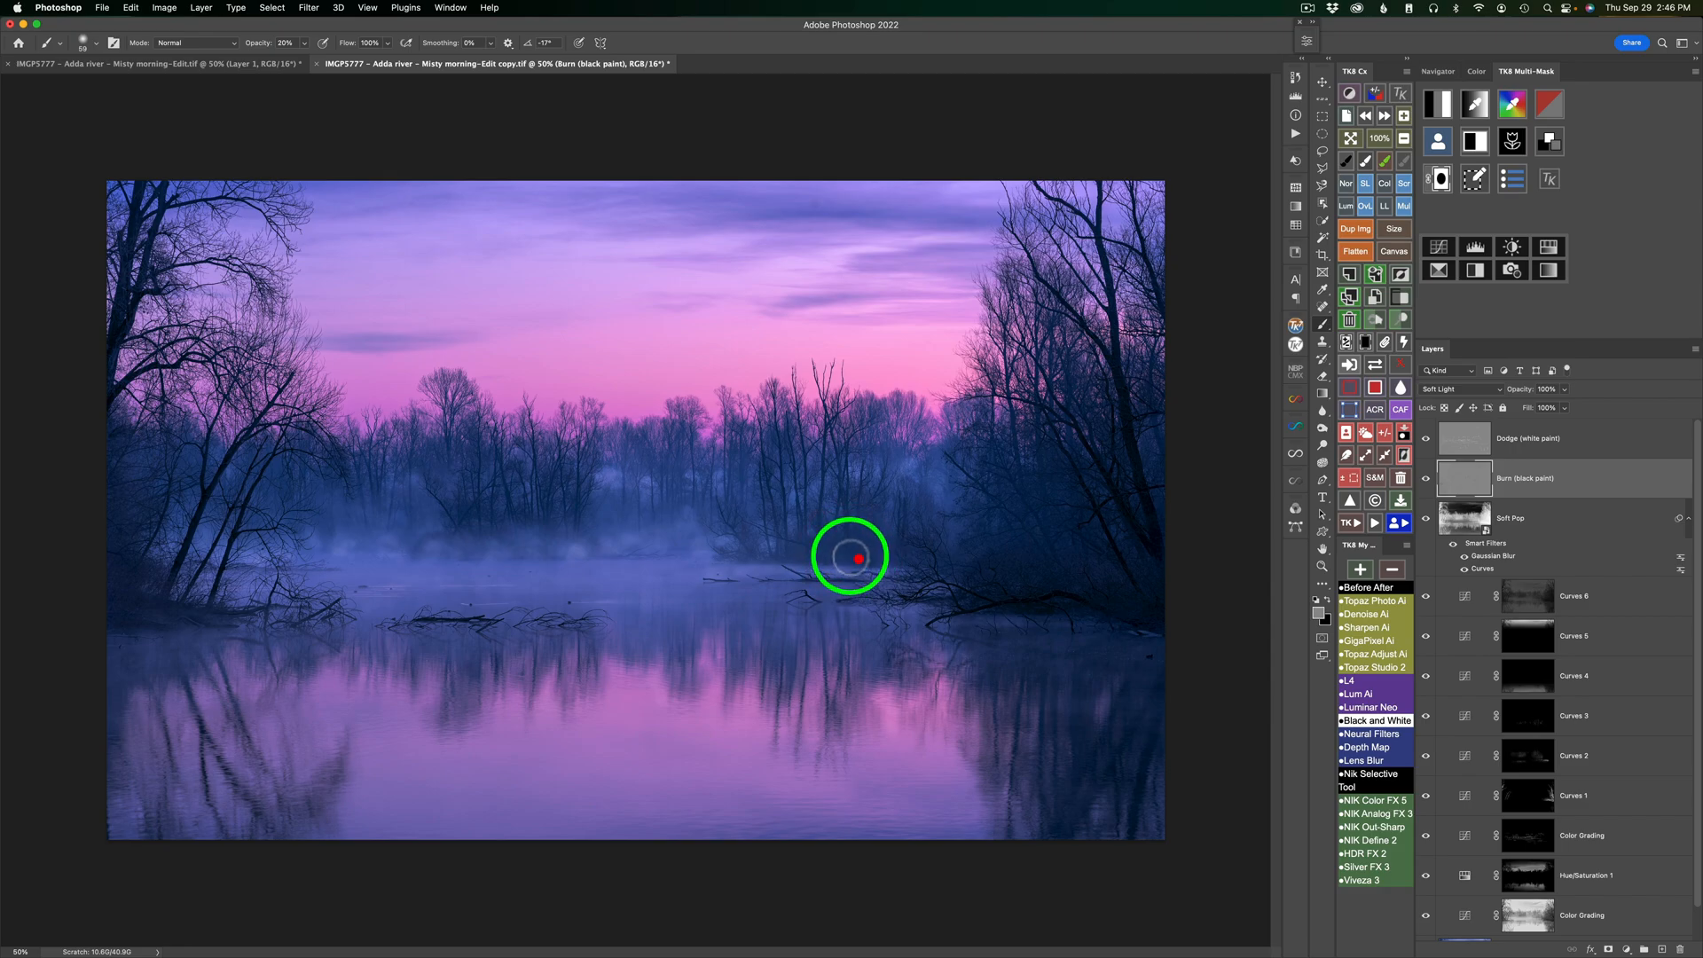
# - Paint gray at 20% brush opacity on the burn layer over the mist near the right bank, and compare the dodge and burn layers on and off
pyautogui.click(858, 541)
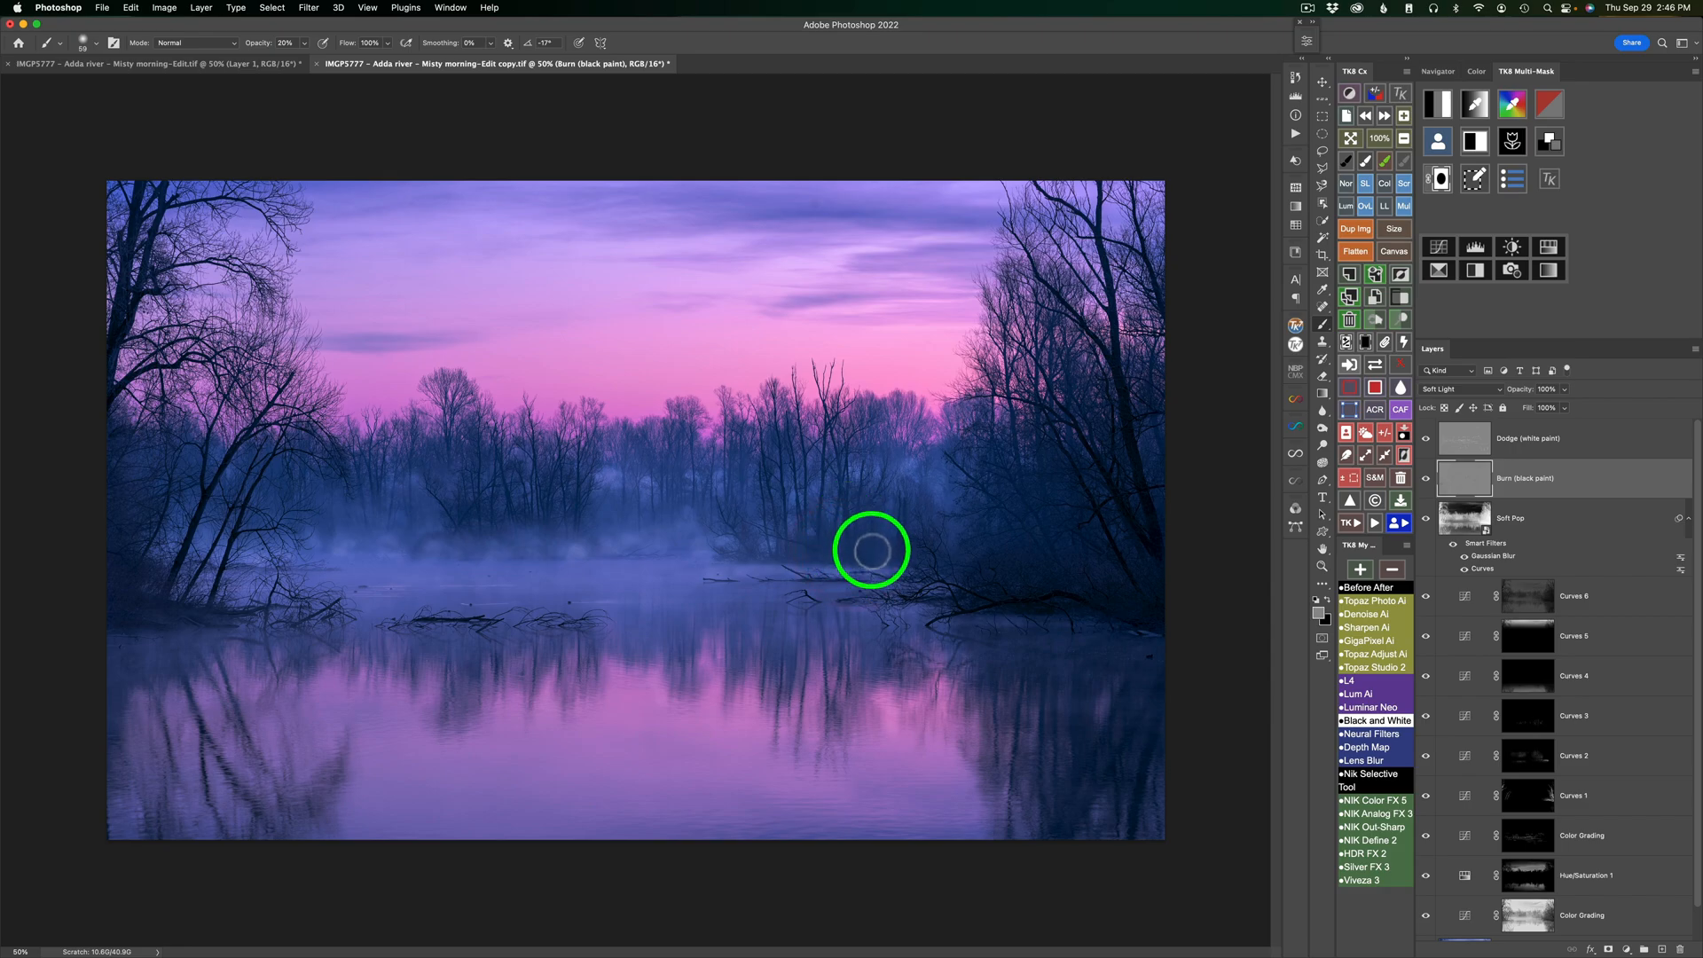
pyautogui.moveTo(846, 553)
pyautogui.mouseDown()
pyautogui.moveTo(812, 546)
pyautogui.moveTo(829, 543)
pyautogui.mouseUp()
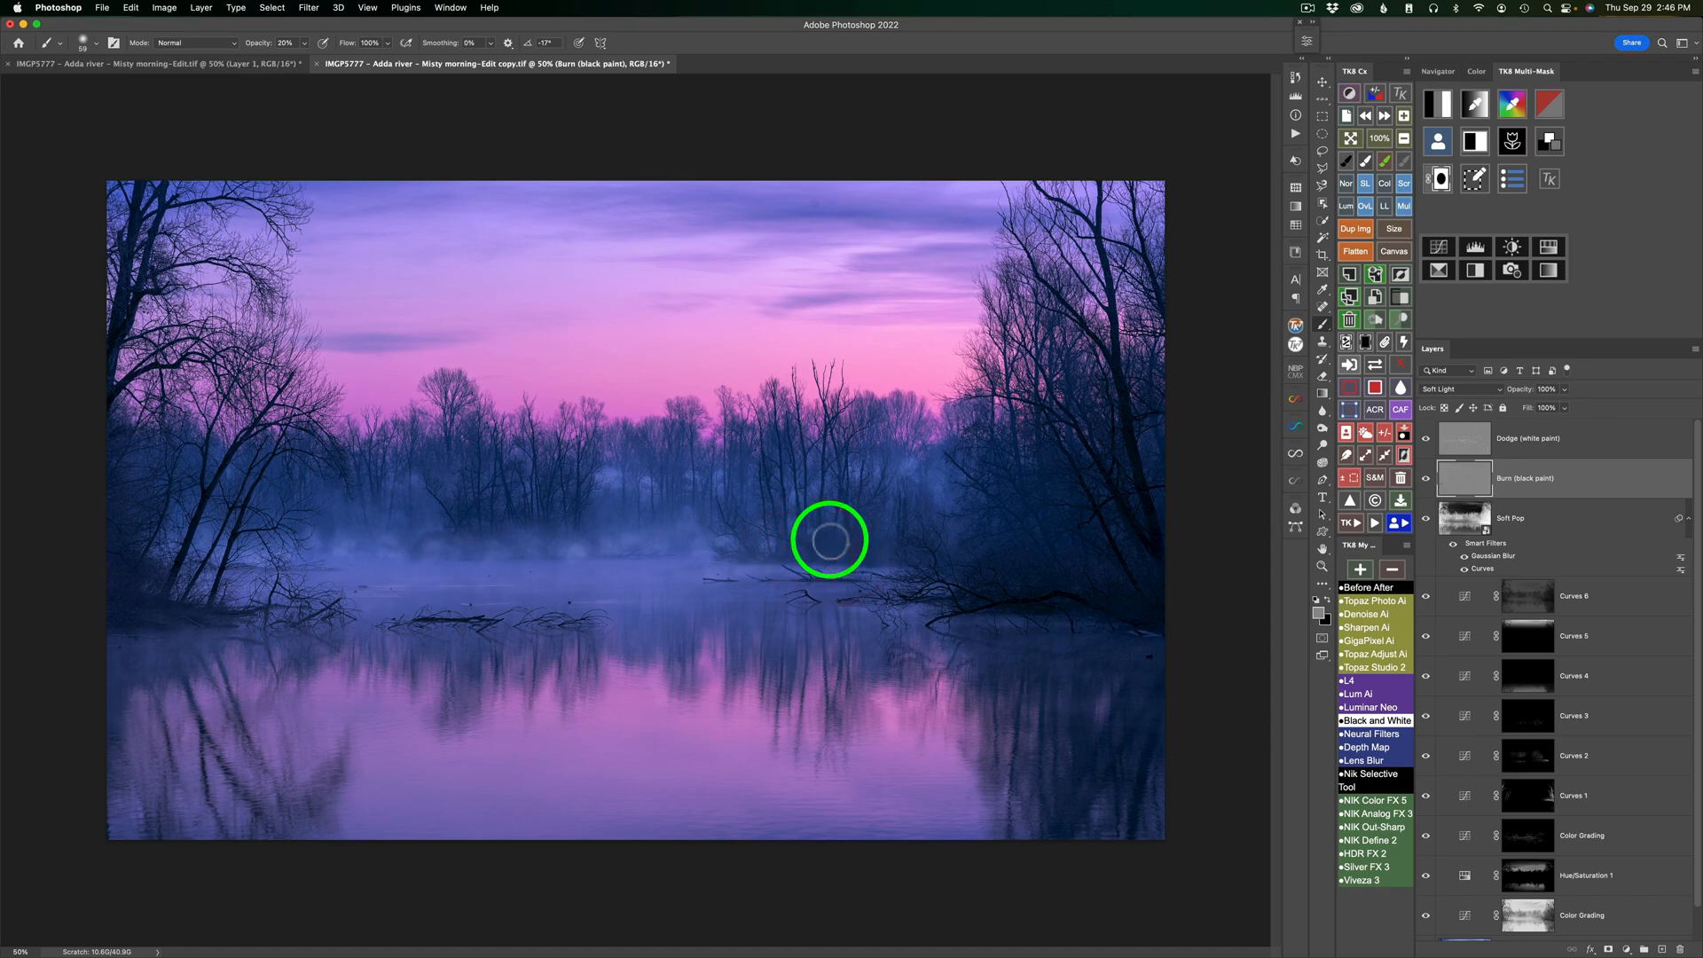
pyautogui.click(1425, 441)
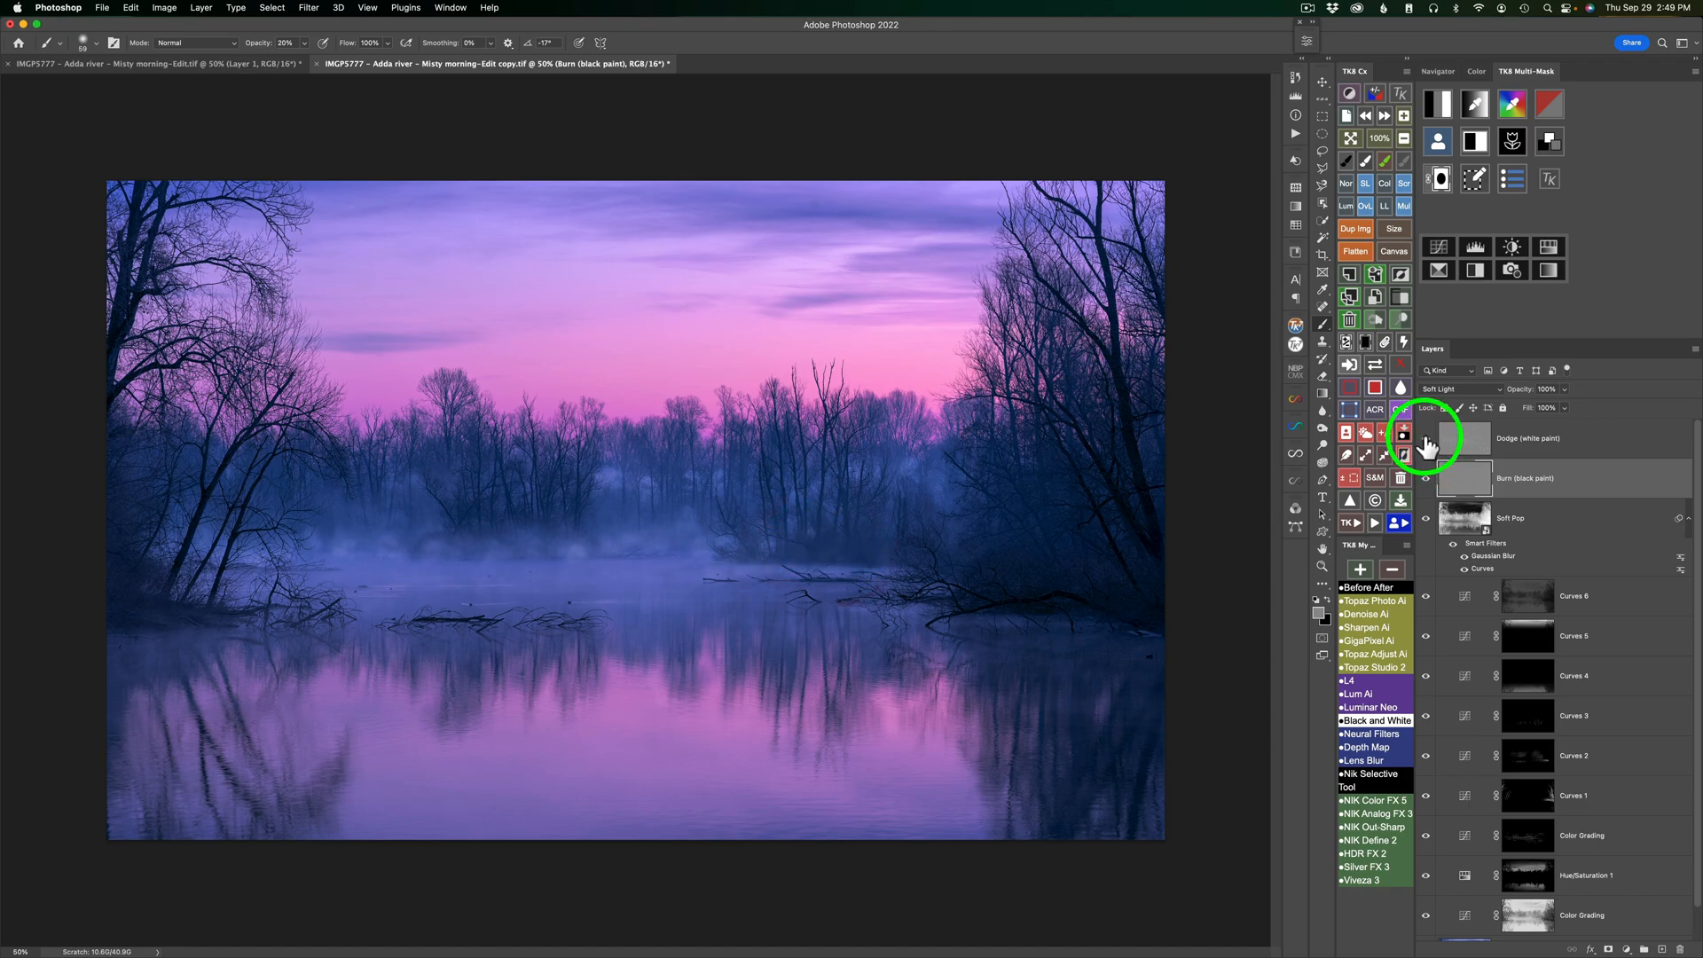
pyautogui.moveTo(1426, 443); pyautogui.dragTo(1425, 483)
pyautogui.click(1426, 480)
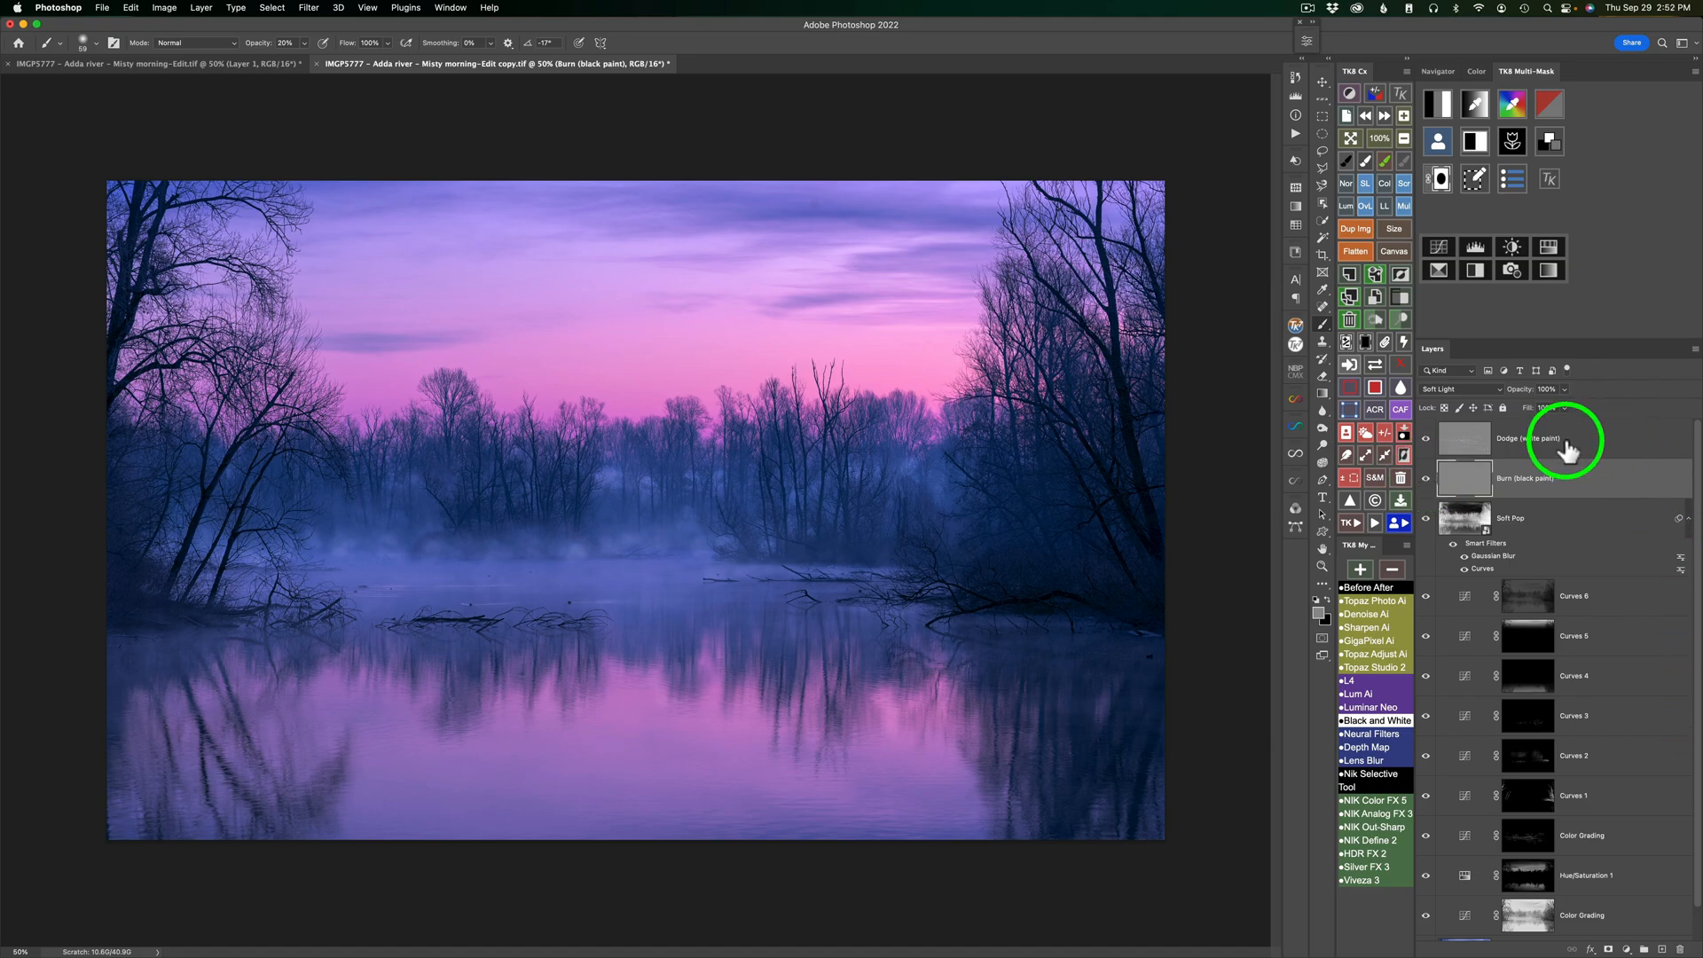
# - Lasso the treeline, mist and nearby water above the dodge layer and run the TK8 Freehand Vignette action with a 469.3-pixel Gaussian blur
pyautogui.click(1567, 450)
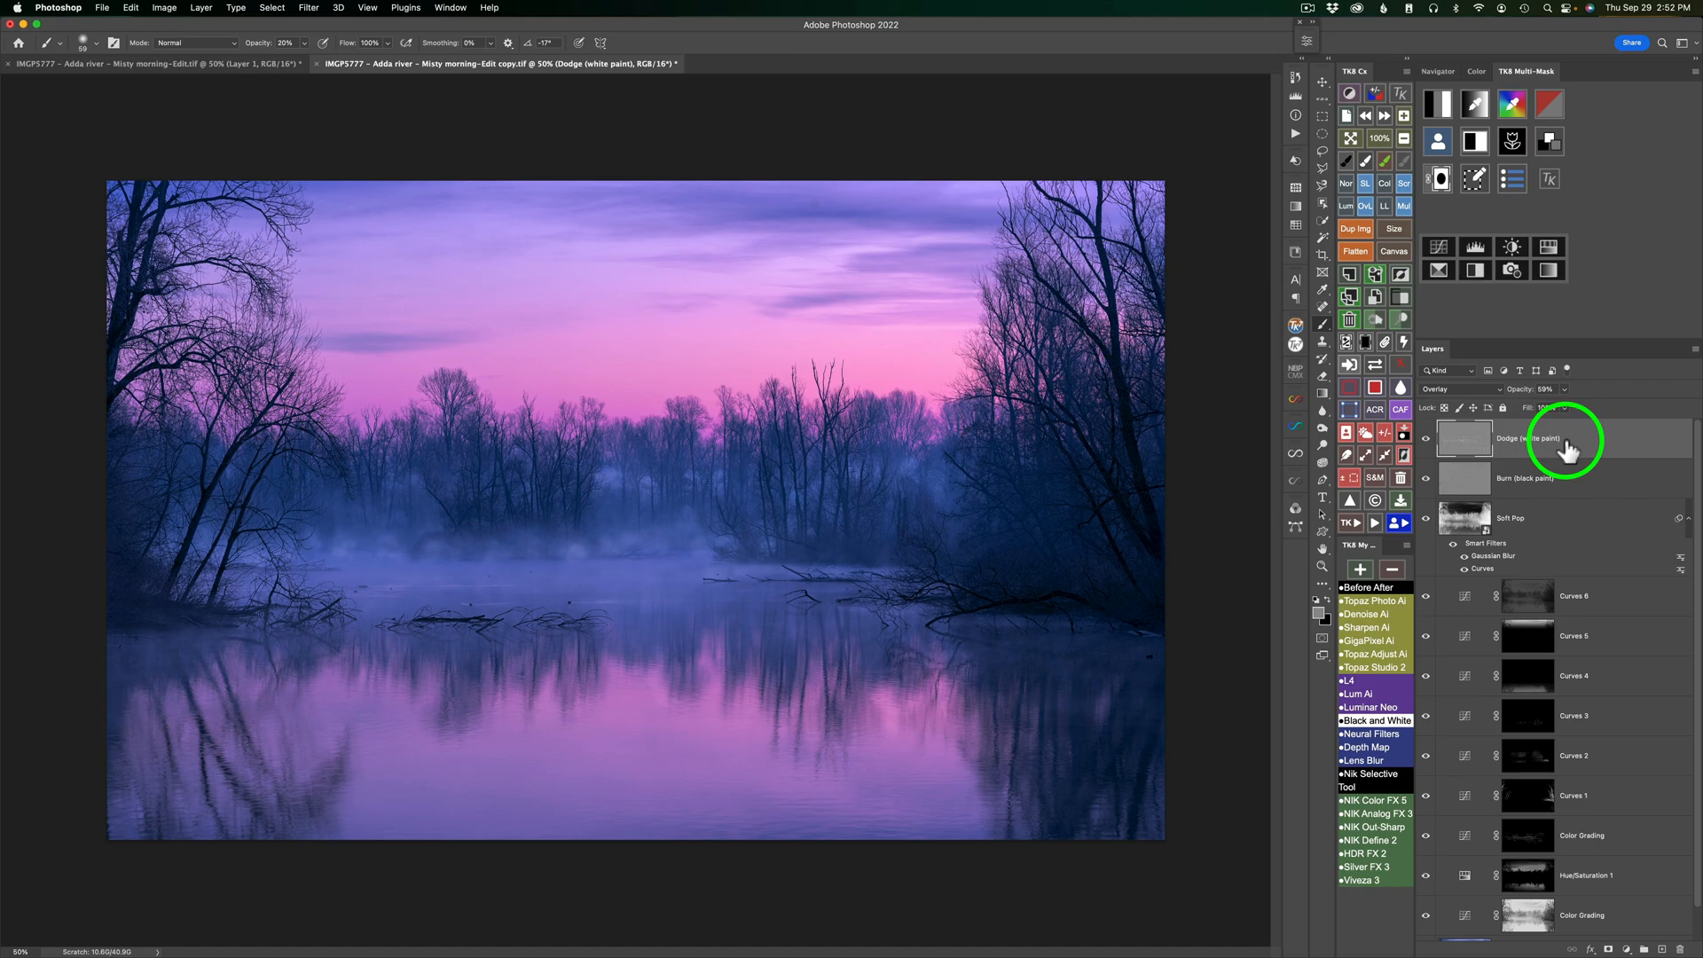
pyautogui.press('l')
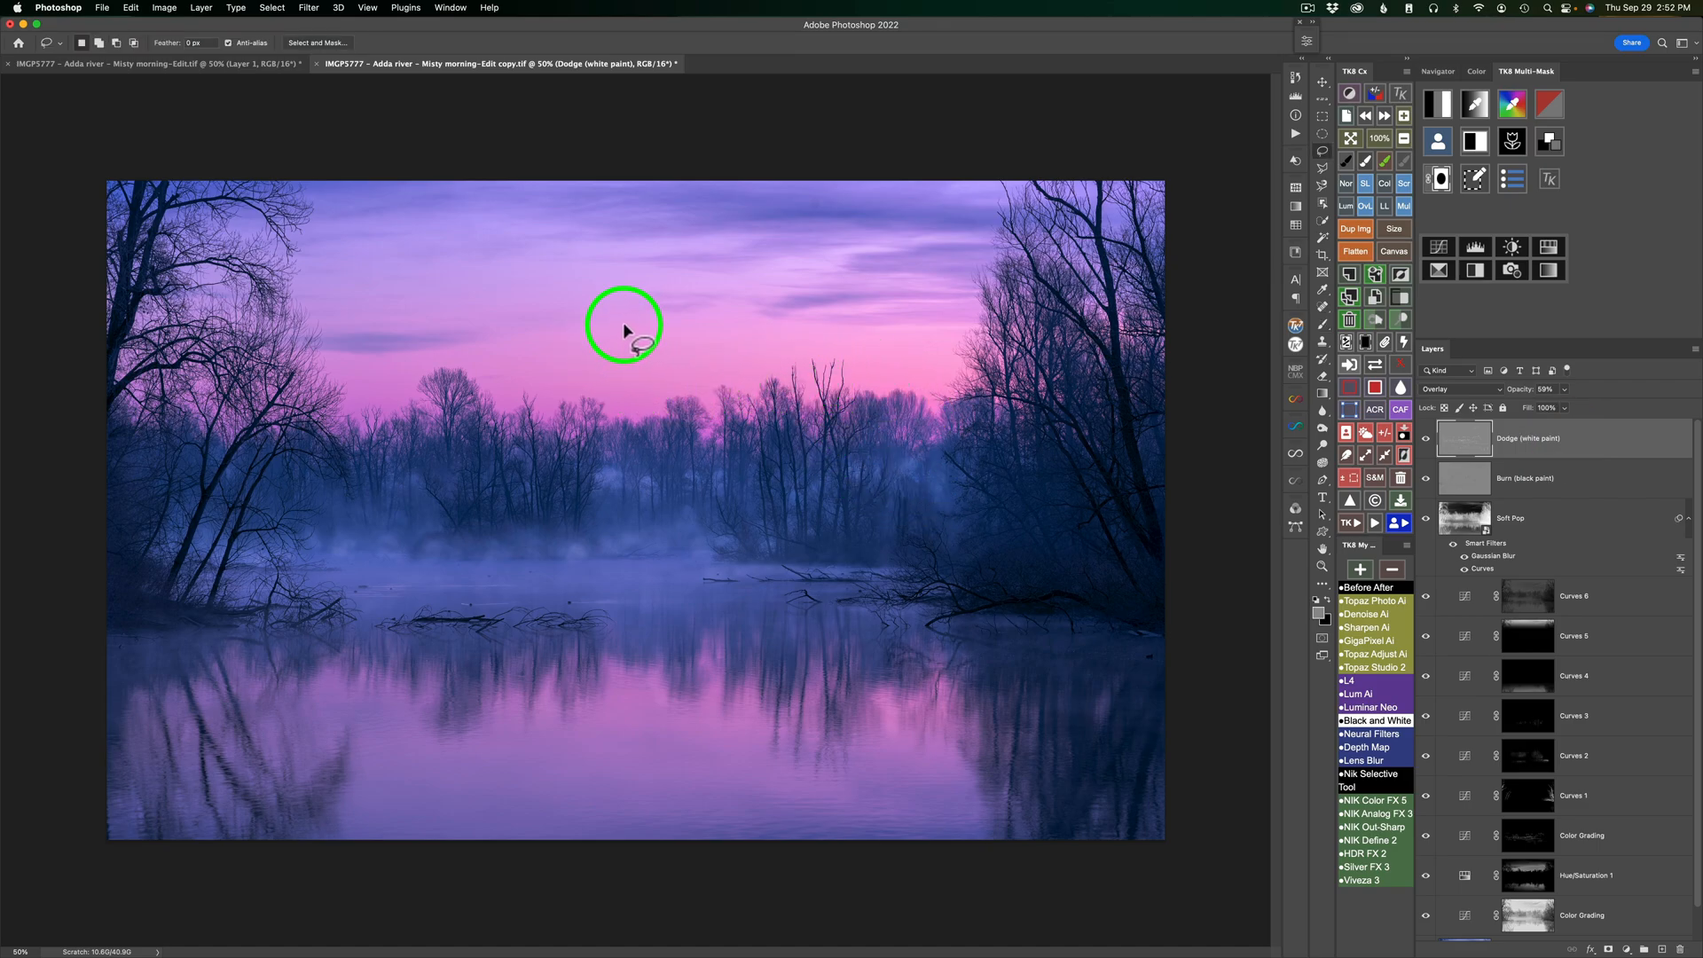
pyautogui.moveTo(385, 334)
pyautogui.mouseDown()
pyautogui.moveTo(229, 422)
pyautogui.moveTo(217, 486)
pyautogui.moveTo(256, 561)
pyautogui.moveTo(316, 620)
pyautogui.moveTo(619, 678)
pyautogui.moveTo(958, 643)
pyautogui.moveTo(1021, 568)
pyautogui.moveTo(990, 392)
pyautogui.moveTo(769, 330)
pyautogui.mouseUp()
pyautogui.moveTo(617, 317); pyautogui.dragTo(612, 322)
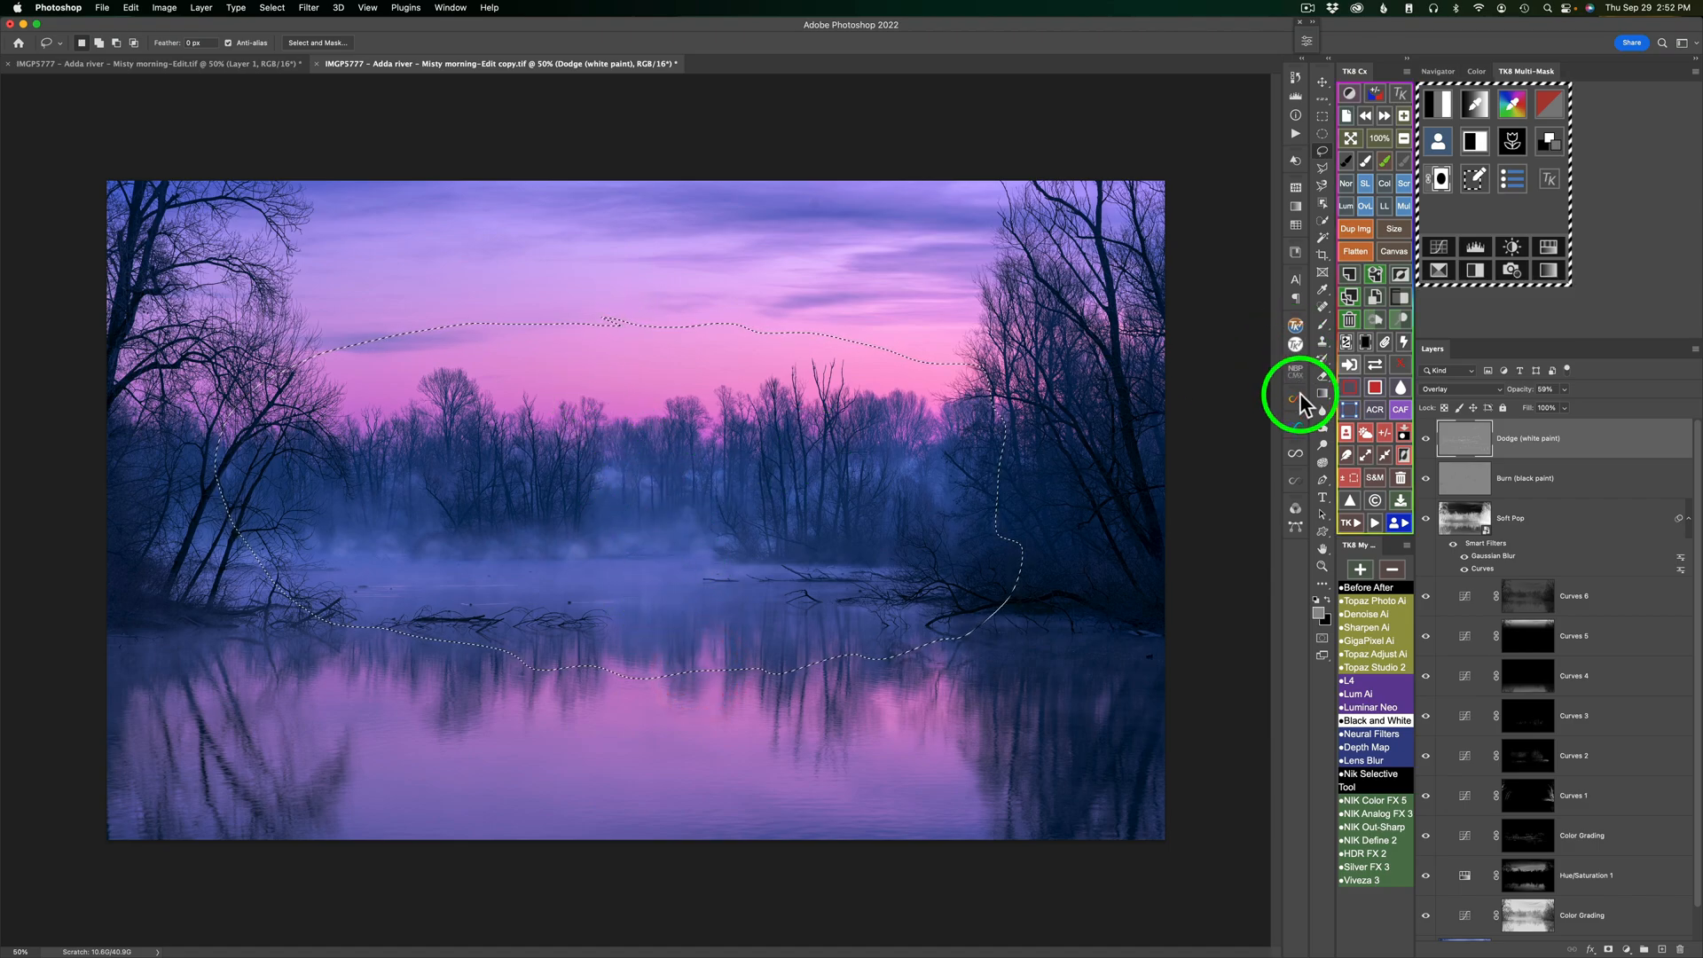
pyautogui.click(1352, 522)
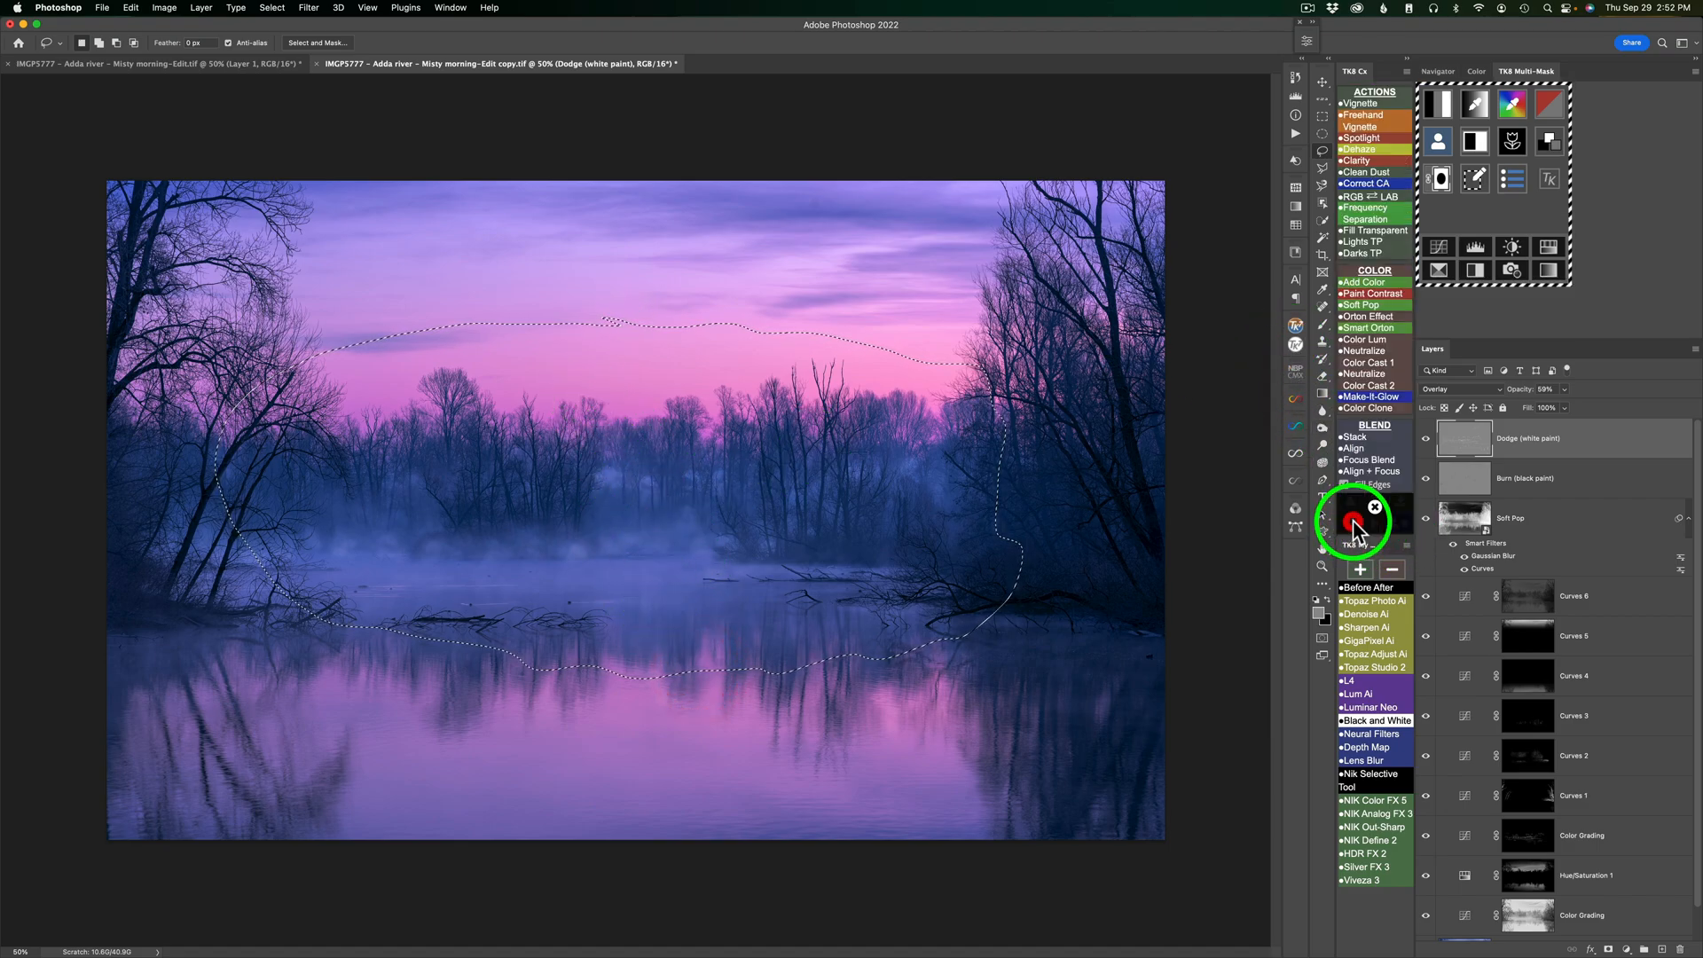
pyautogui.click(1365, 116)
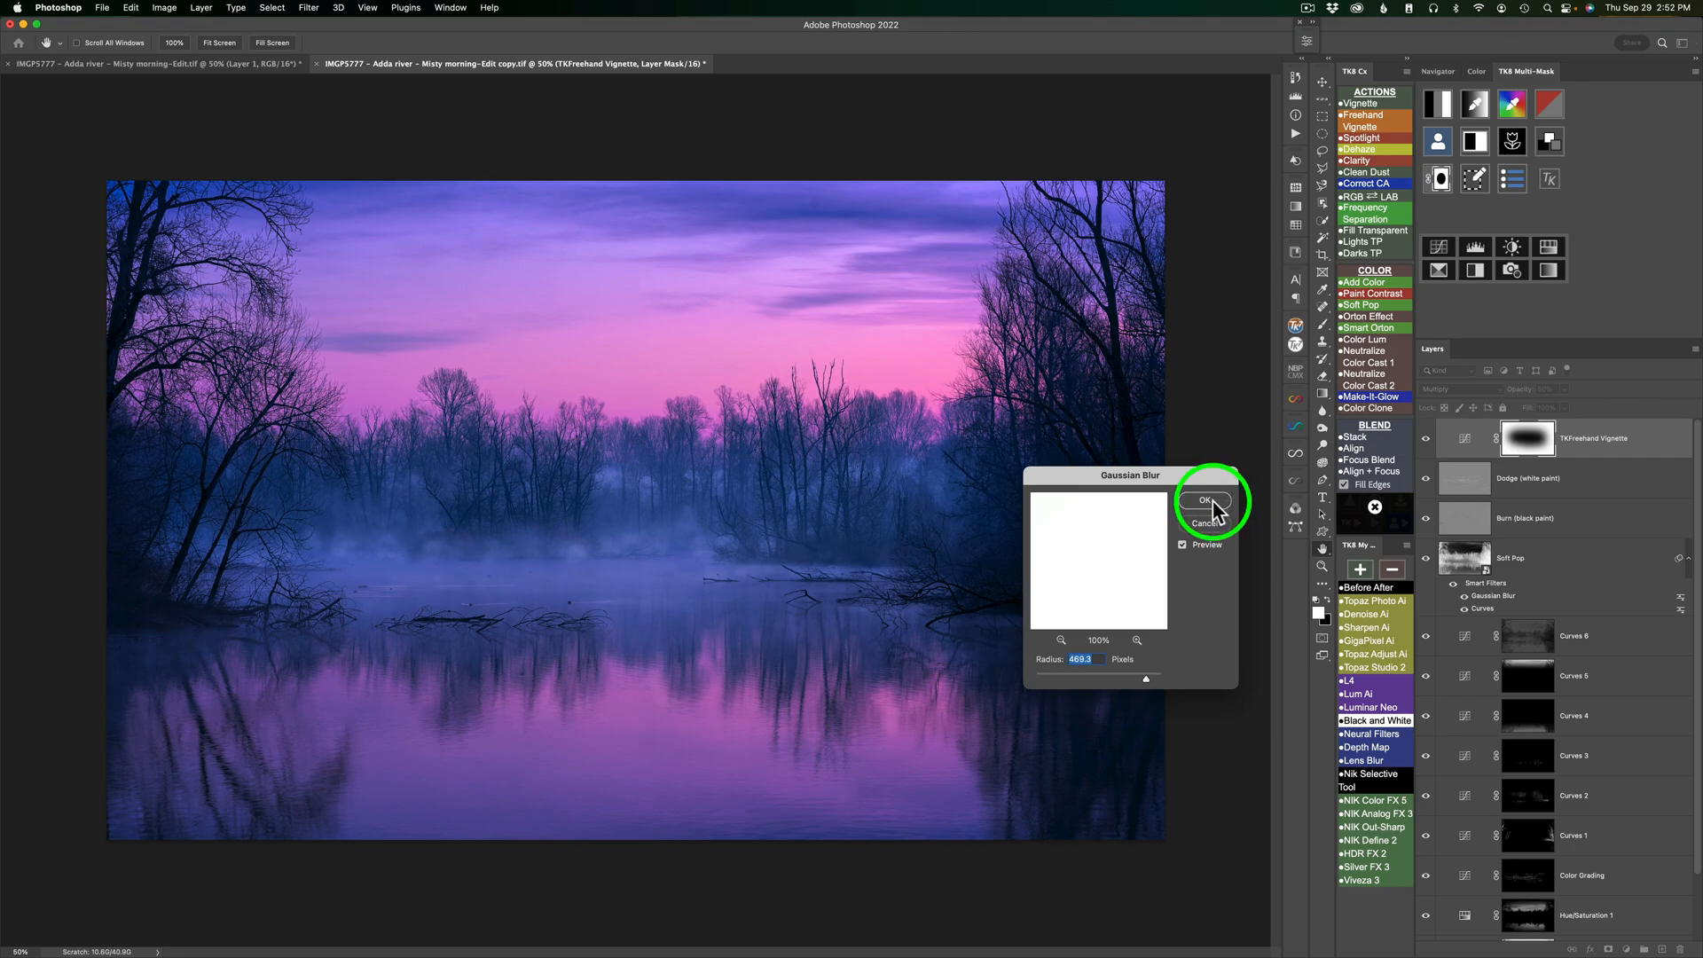
pyautogui.click(1216, 499)
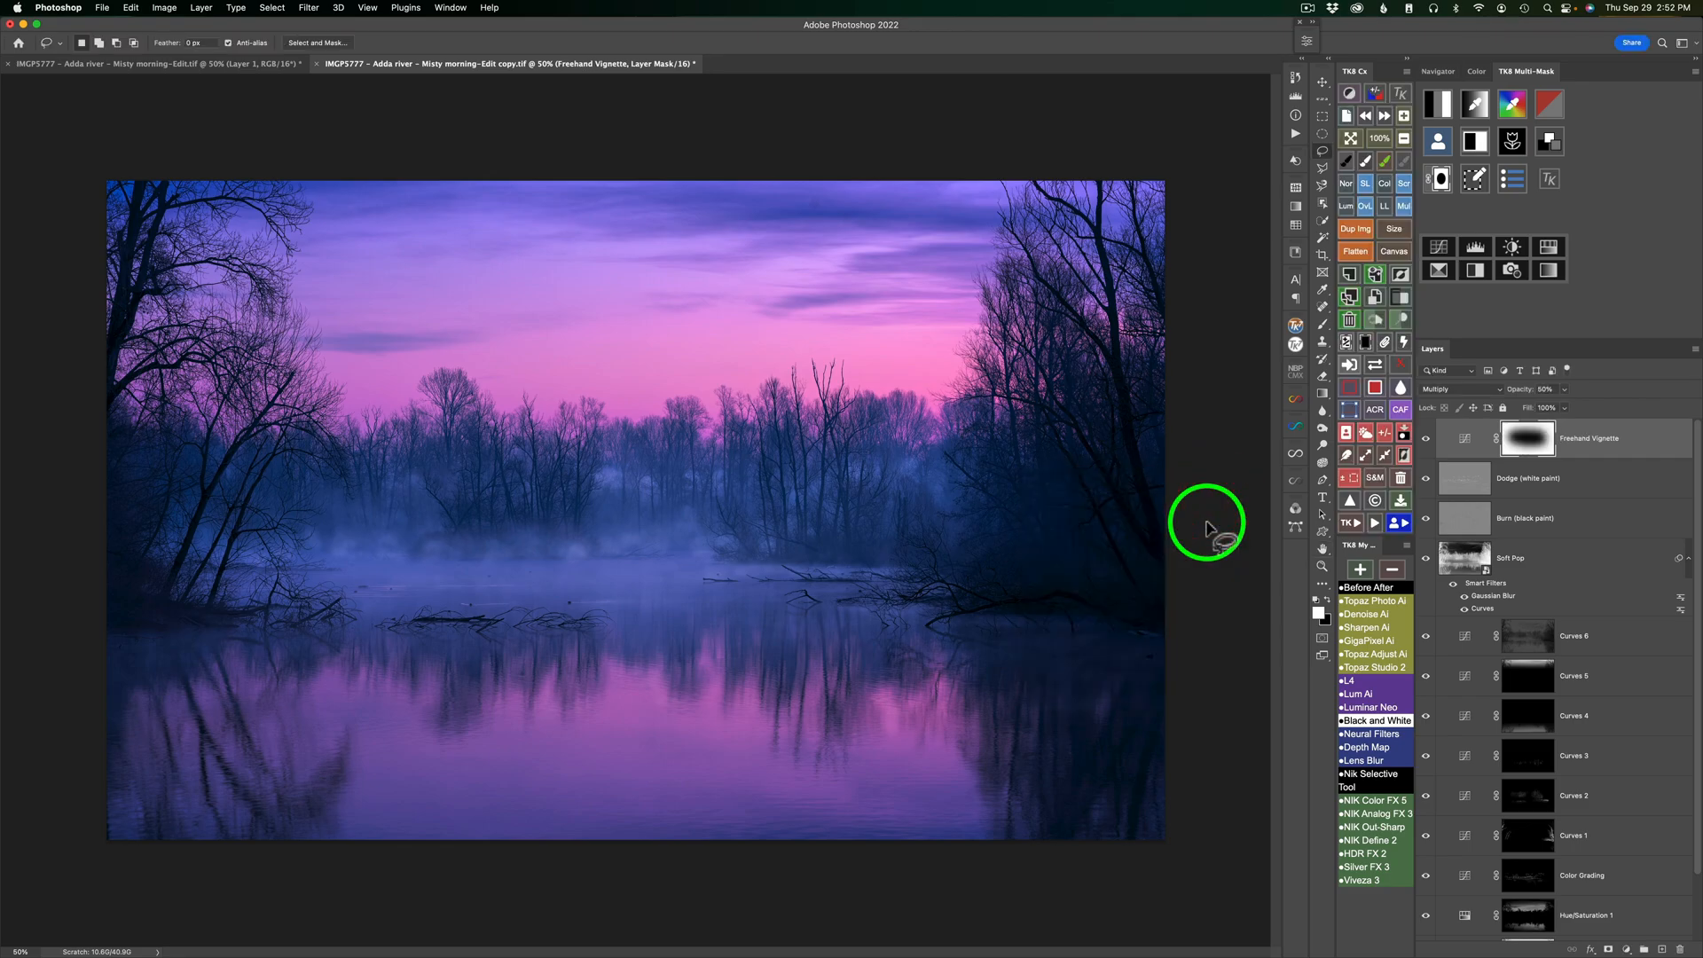
# - Protect the shadows from the Freehand Vignette by splitting its Blend If underlying-layer black slider to 11 / 42
pyautogui.doubleClick(1669, 449)
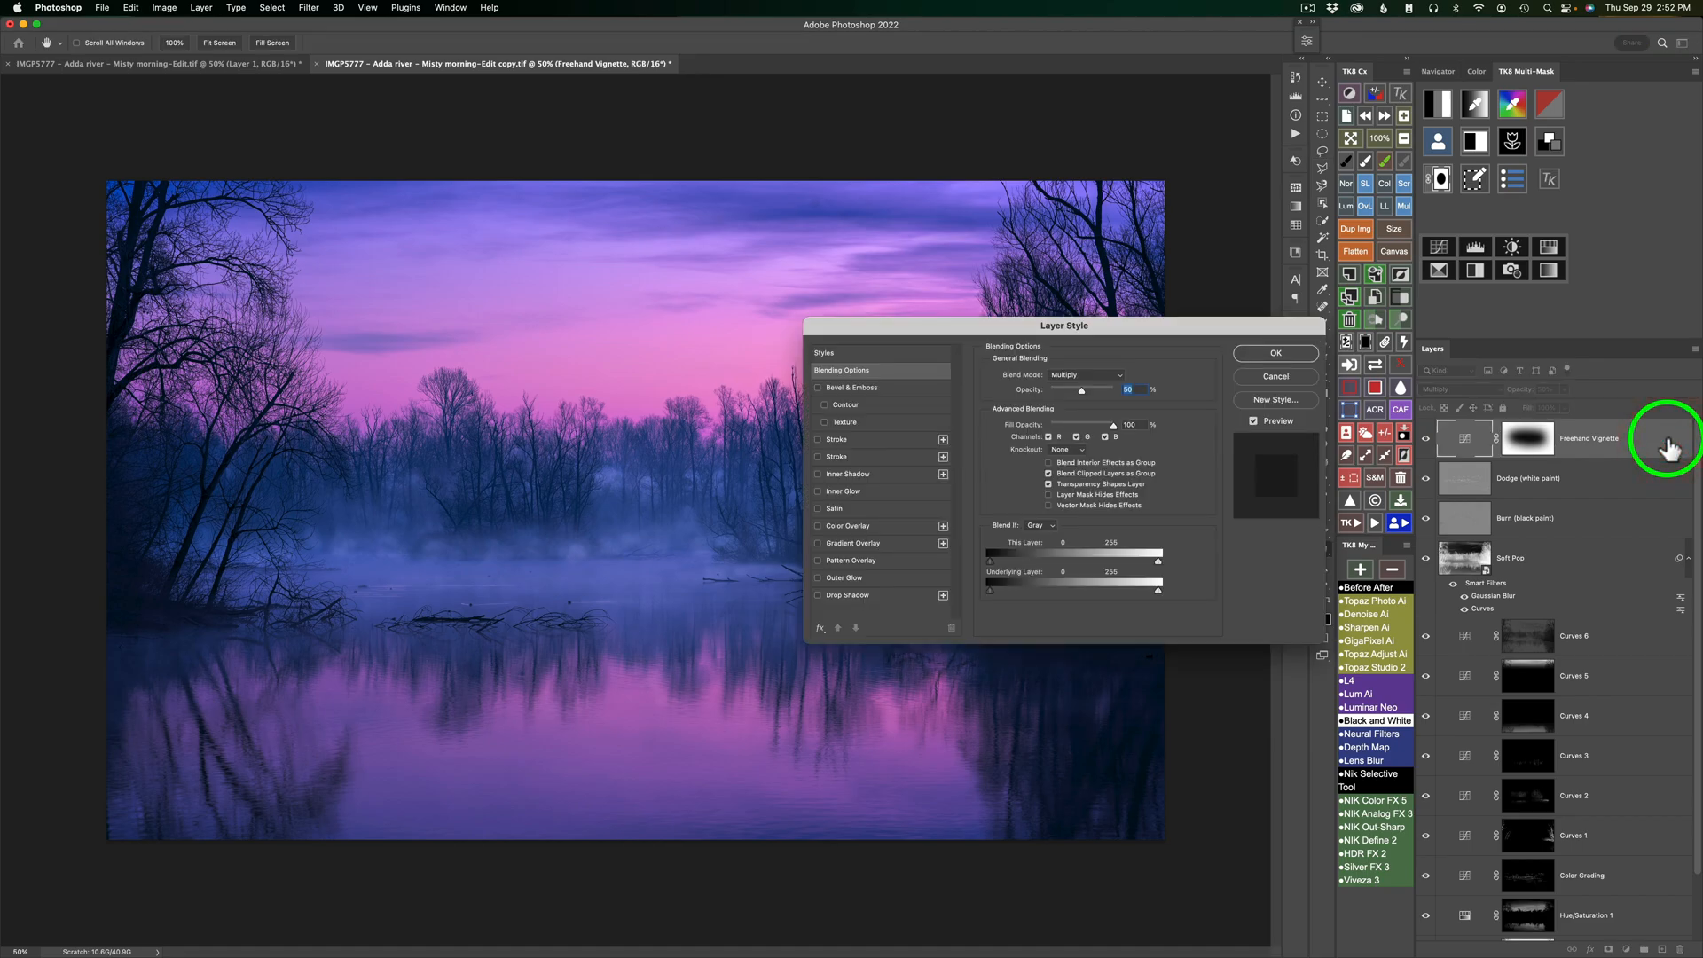
pyautogui.moveTo(986, 590); pyautogui.dragTo(996, 590)
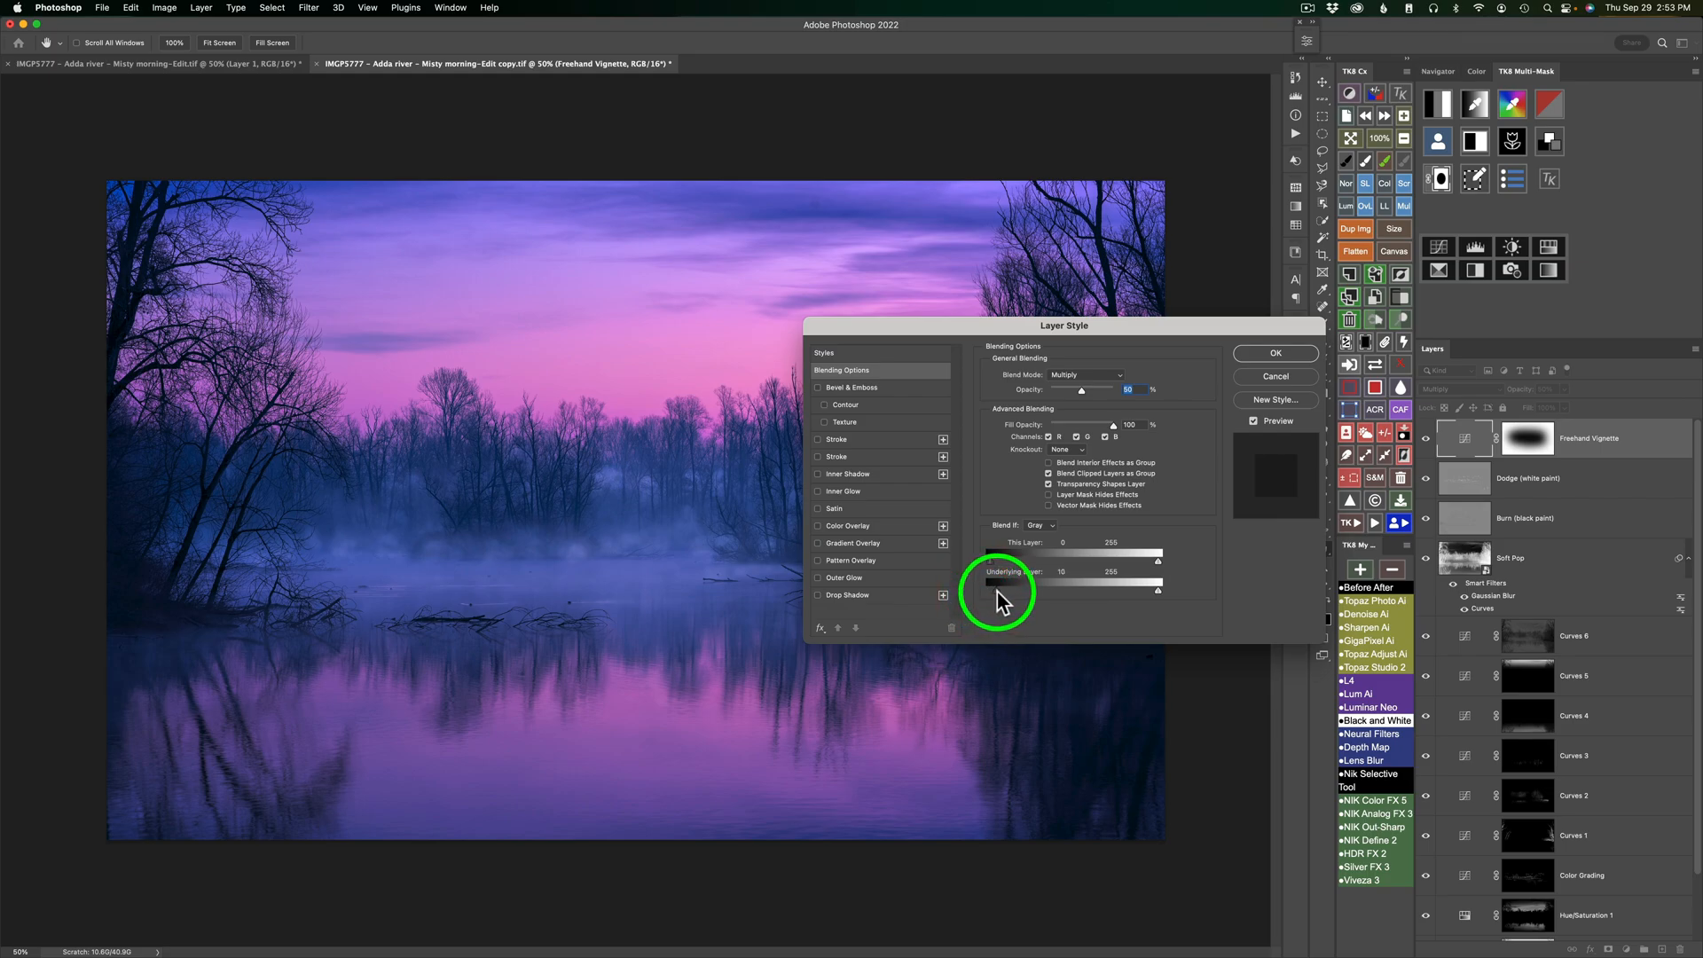
pyautogui.moveTo(997, 594); pyautogui.dragTo(1034, 596)
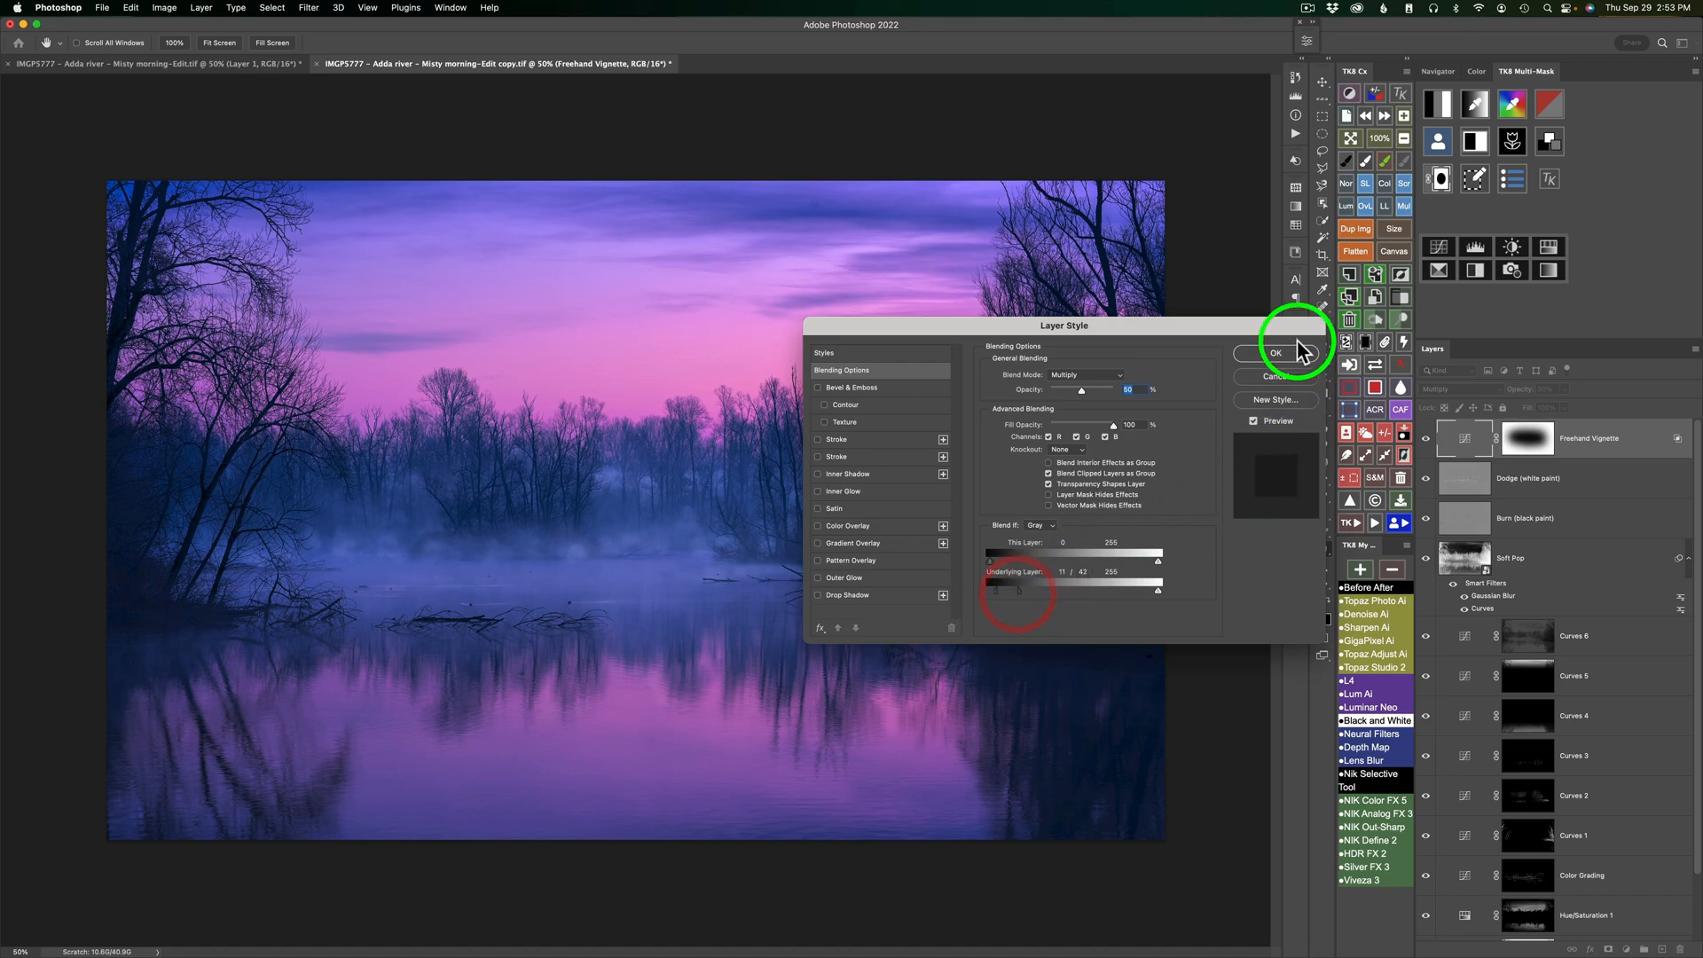
pyautogui.click(1293, 362)
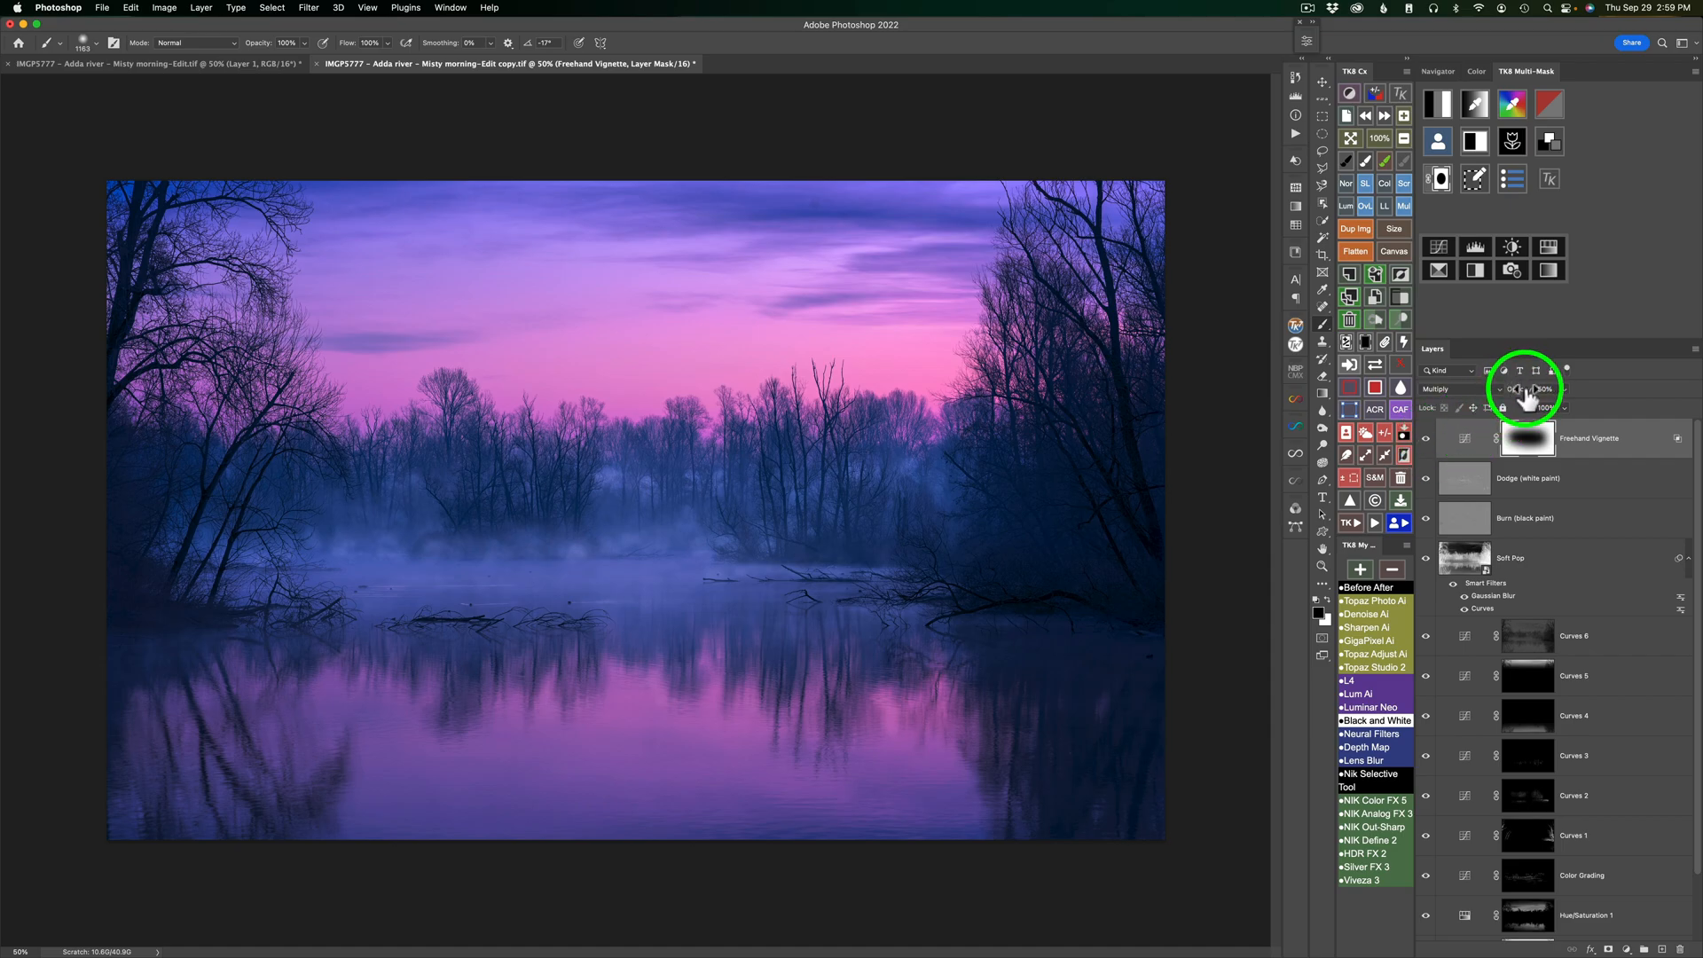
# - Lower the Freehand Vignette layer's opacity to 19% and compare the image with and without it
pyautogui.moveTo(1525, 394); pyautogui.dragTo(1446, 399)
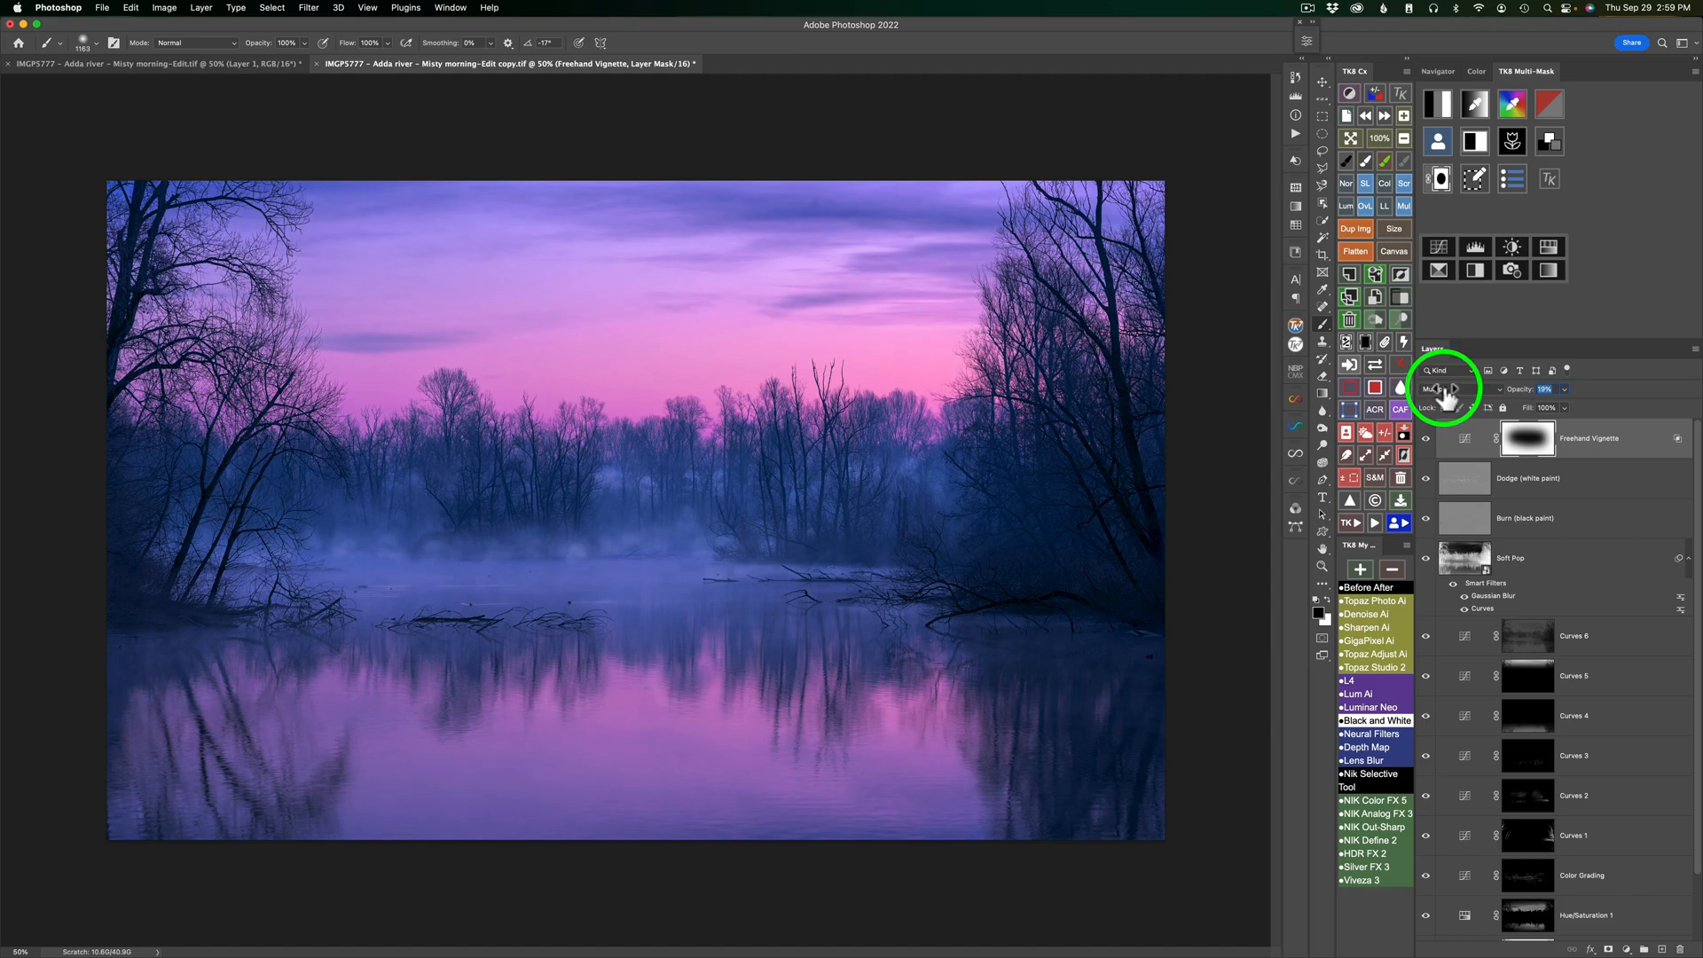
pyautogui.click(1425, 438)
pyautogui.click(1426, 438)
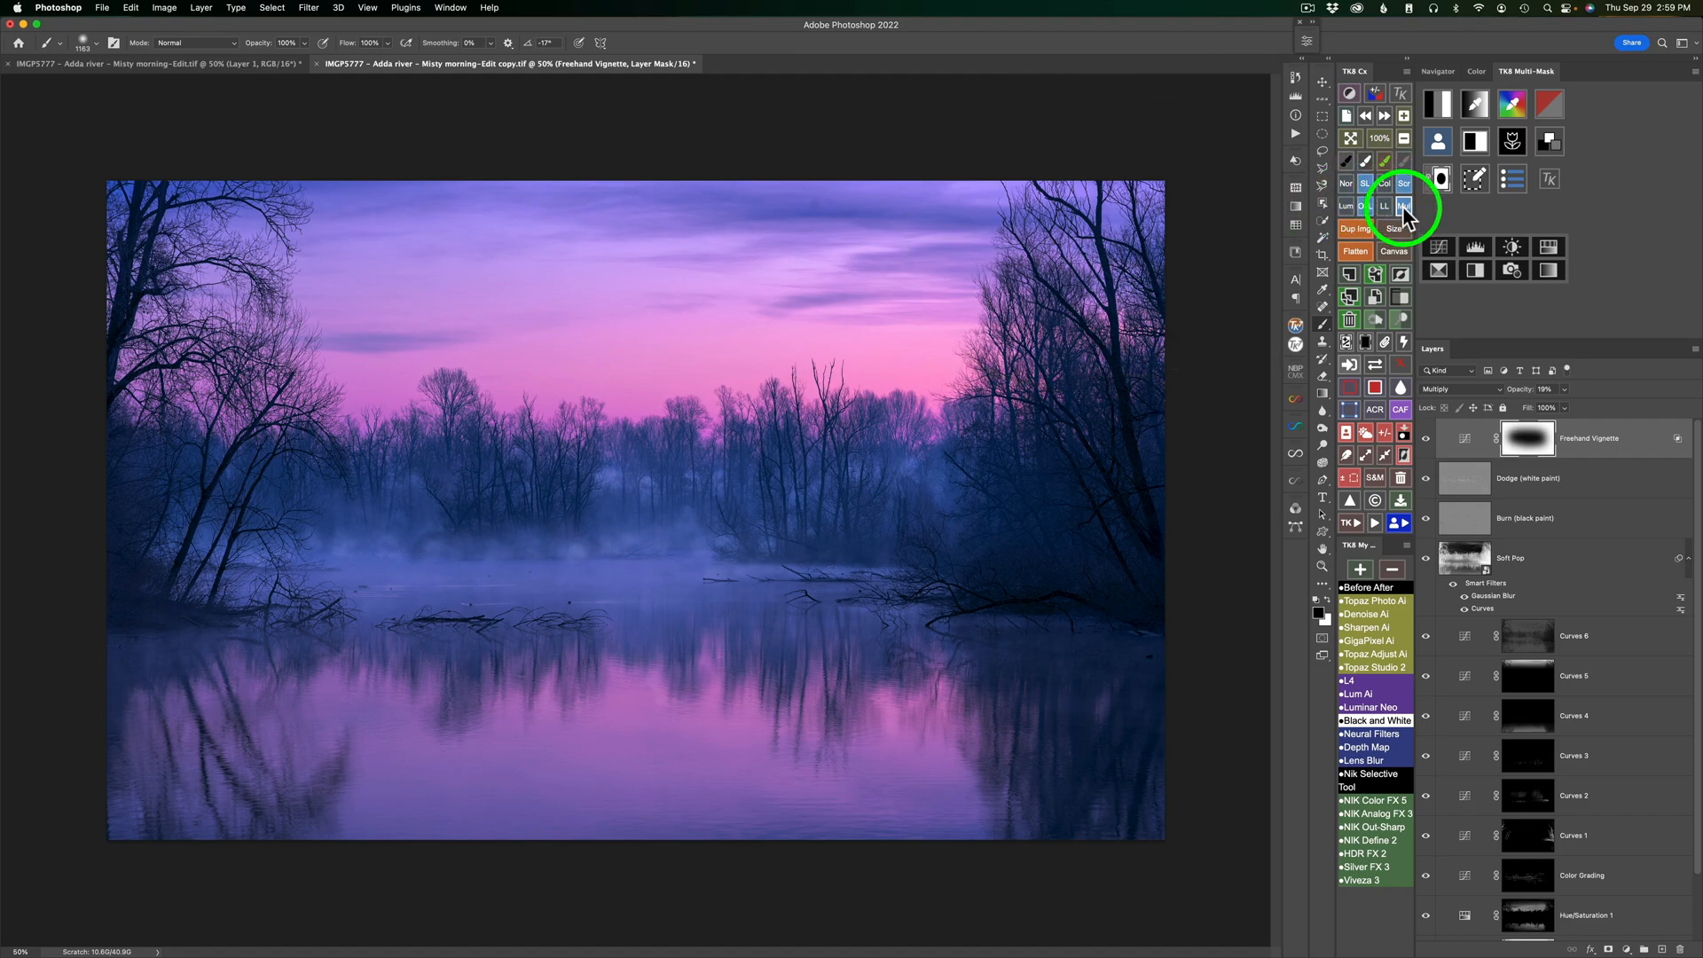
# - Set up a white brush for the Freehand Vignette mask and check the vignette's effect by toggling its layer
pyautogui.click(1364, 161)
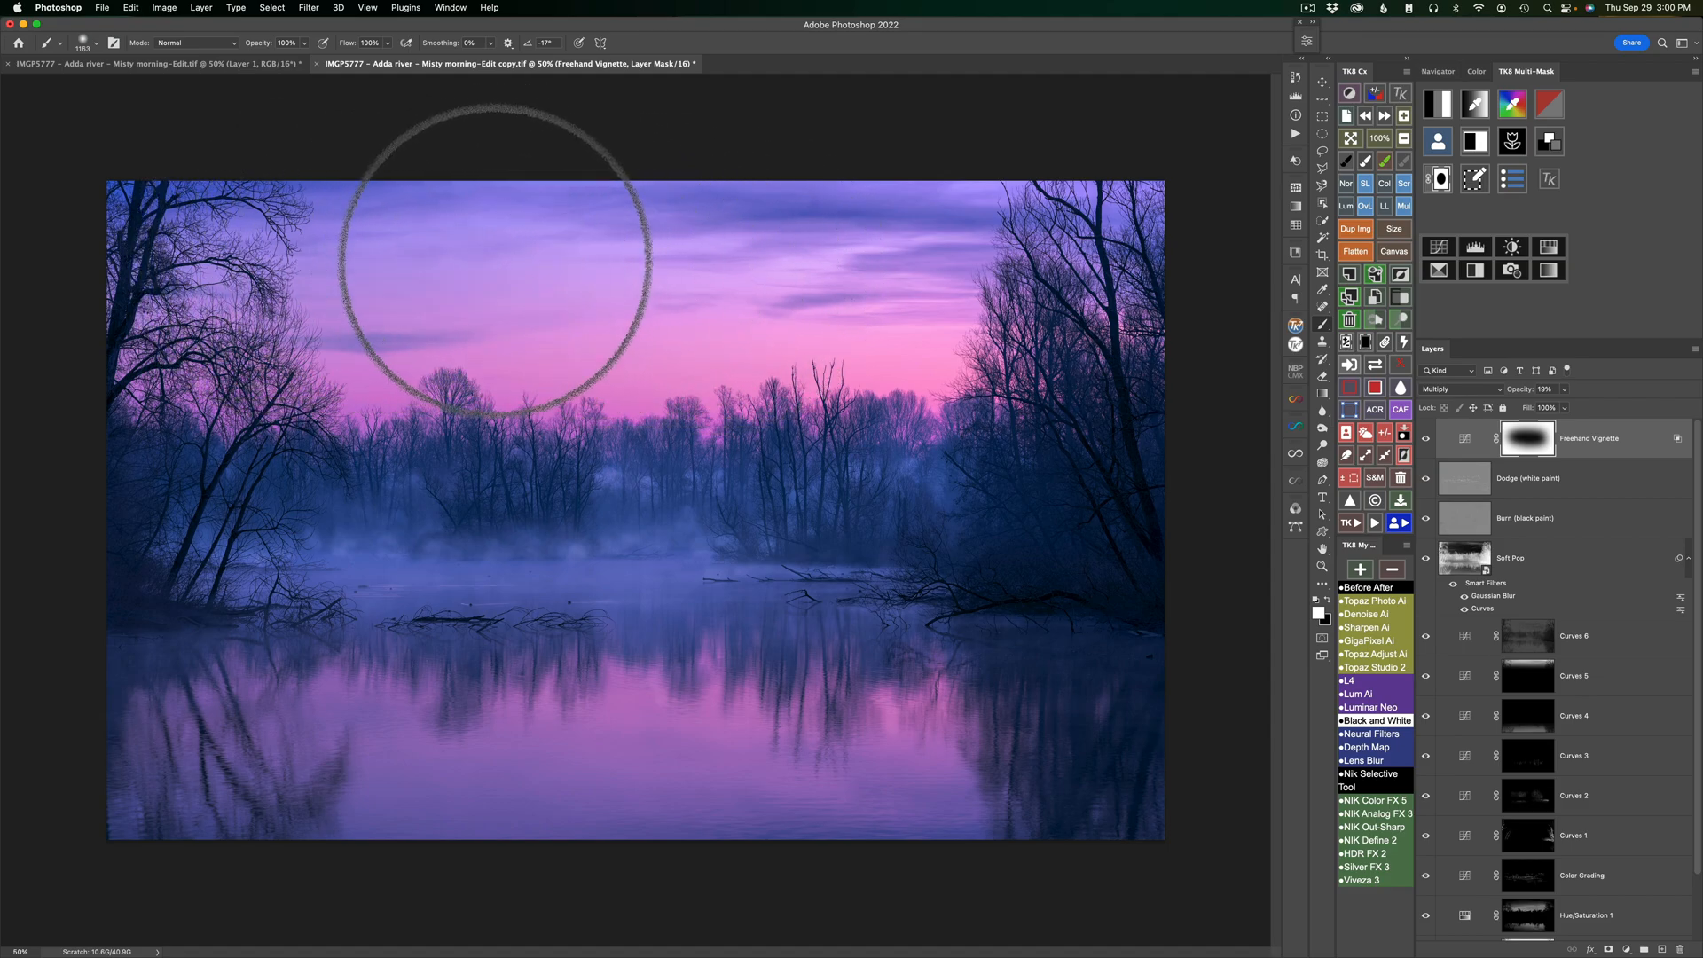
pyautogui.click(1425, 440)
pyautogui.click(1426, 440)
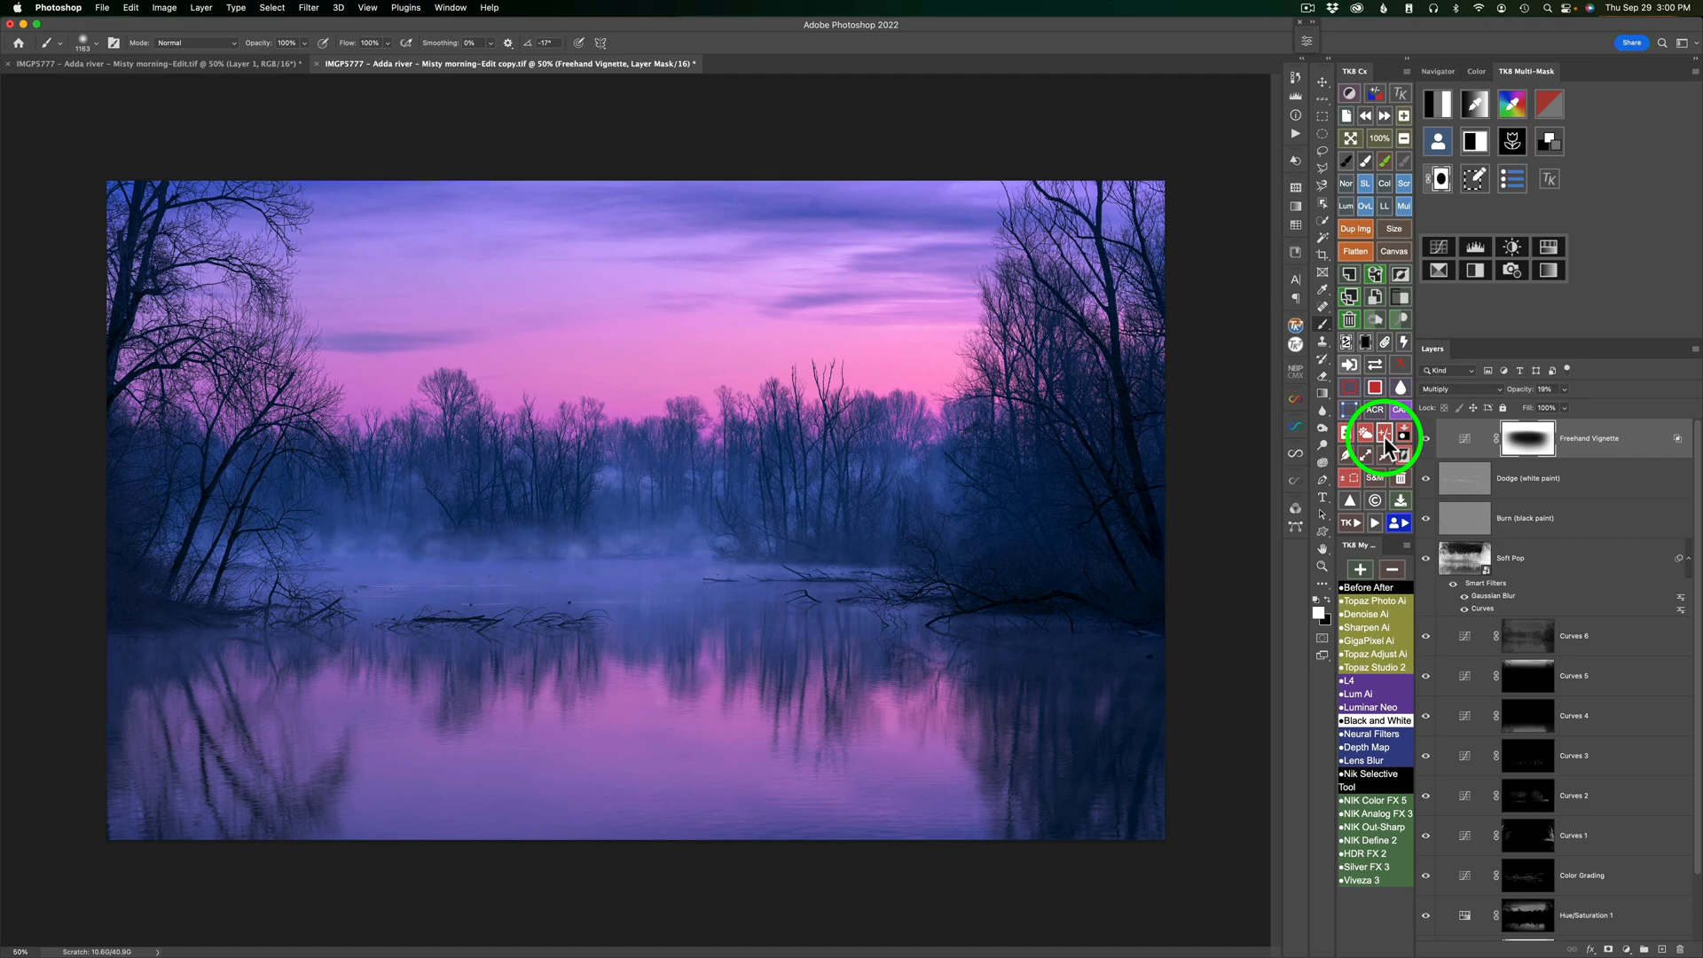
# - Compare the finished edit with the original photo using the Before After action, ending with all layers shown
pyautogui.press('v')
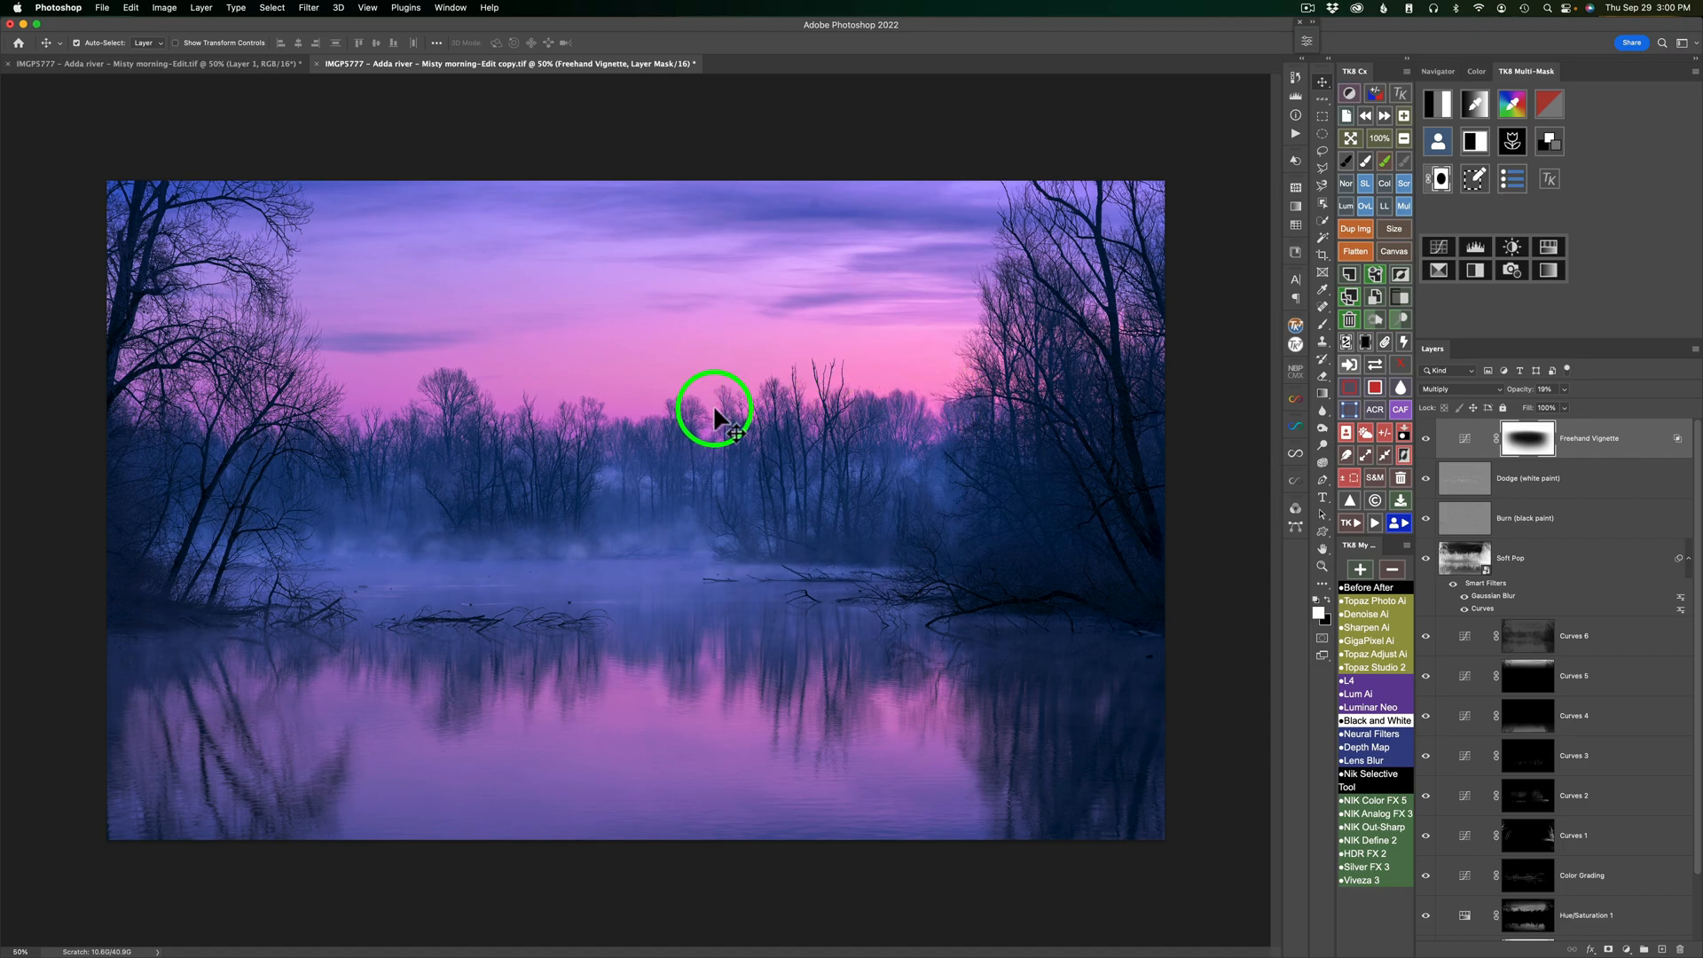
pyautogui.click(1368, 587)
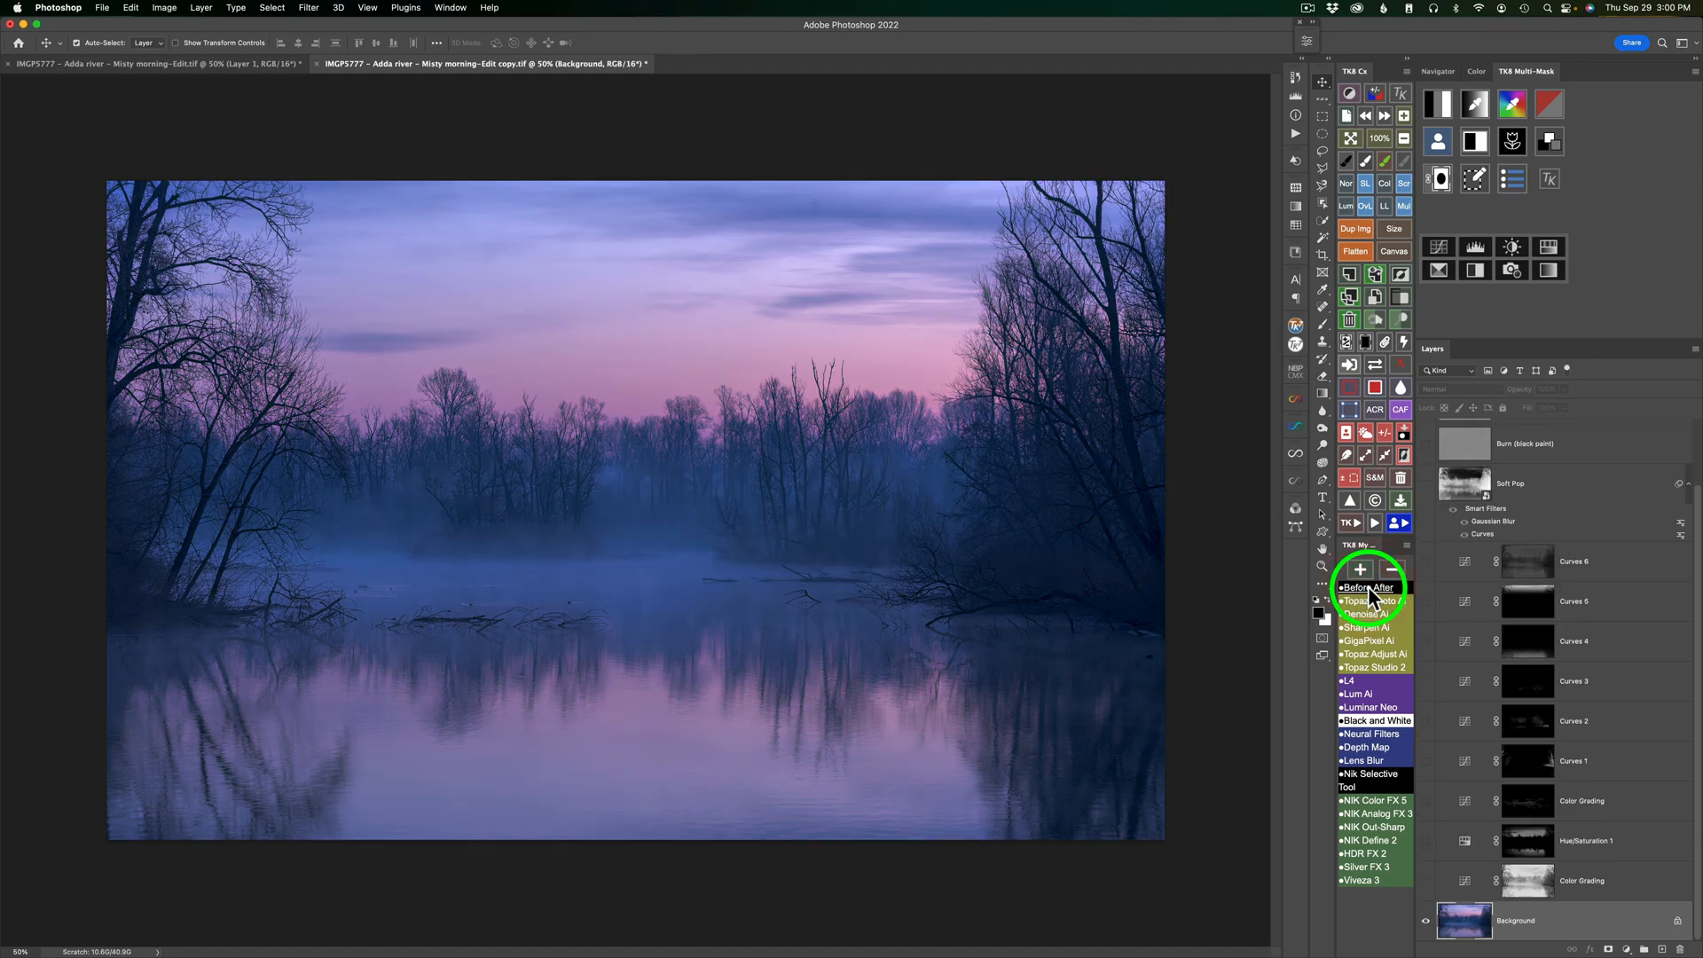
pyautogui.click(1368, 587)
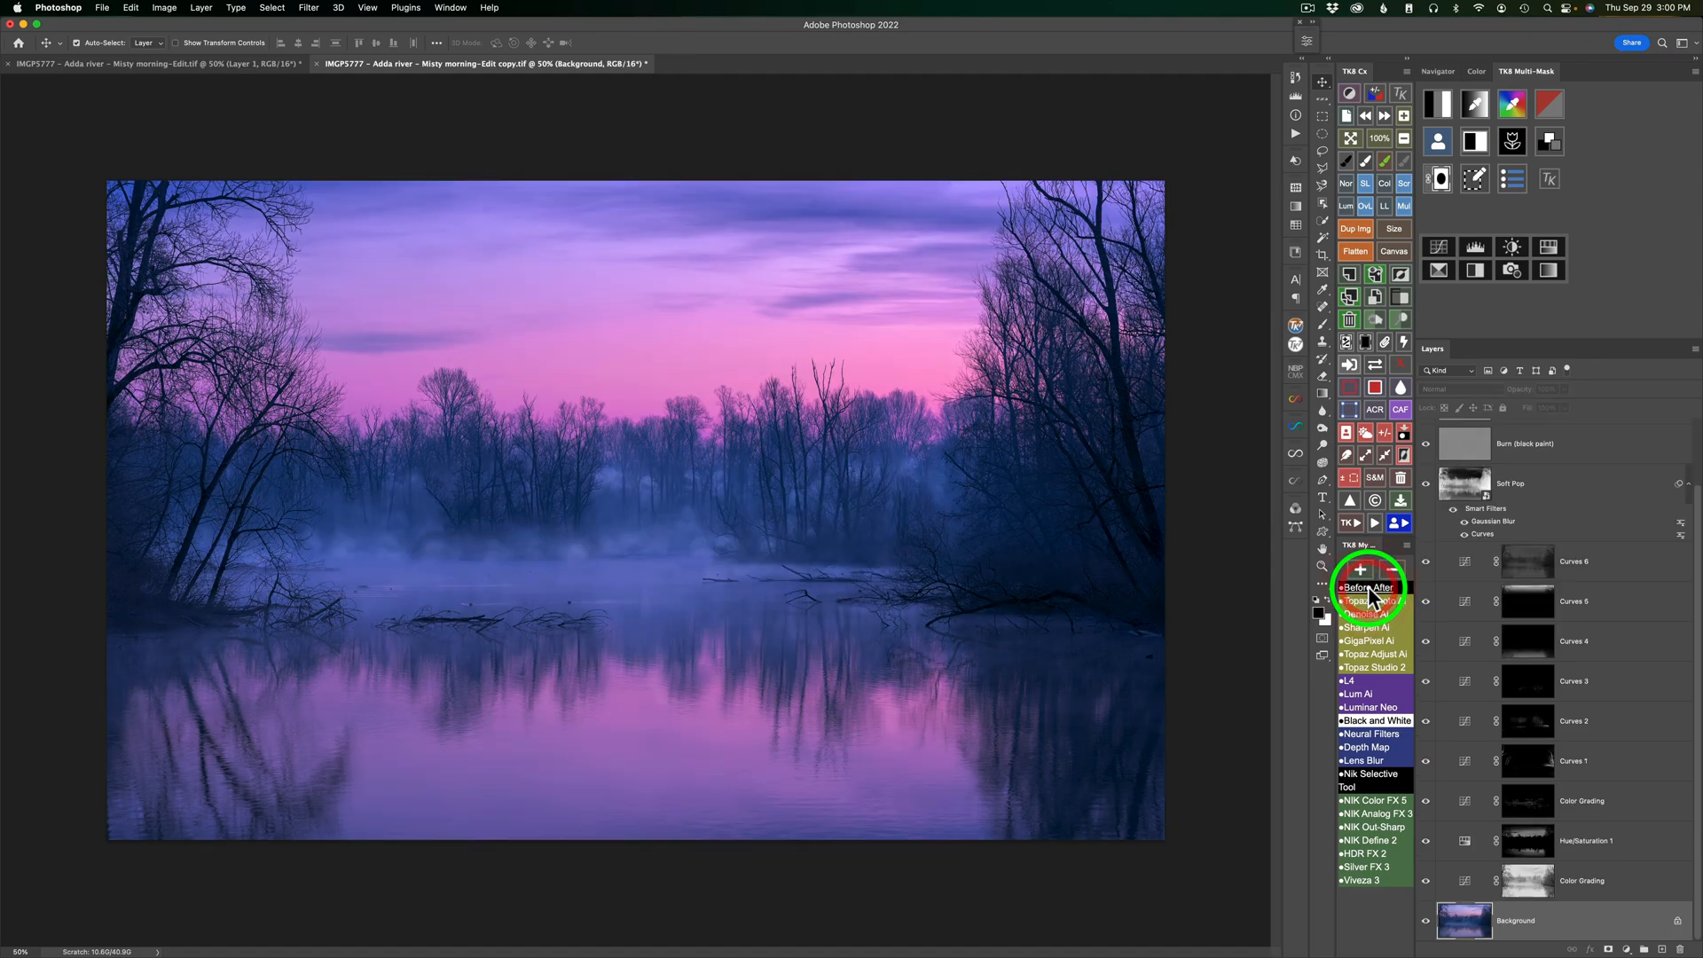